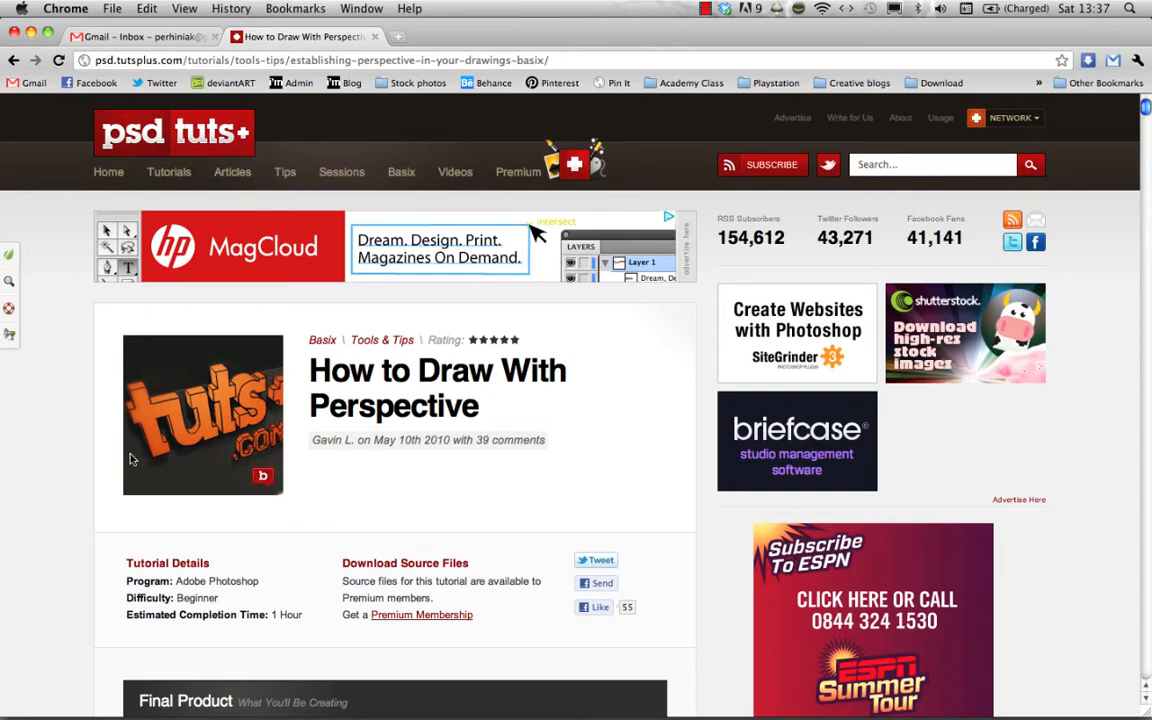
# - Switch to Photoshop and create a new 1000 × 1000 pixel RGB document with a white background
pyautogui.press('super+Tab')
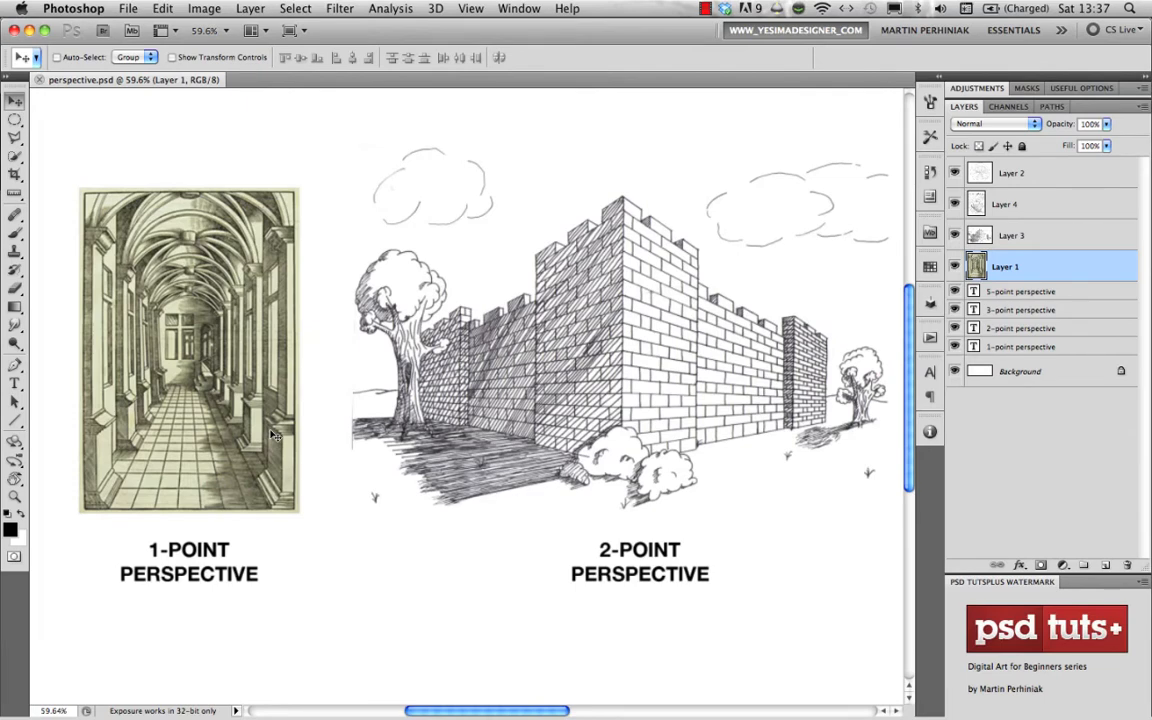
pyautogui.press('super+n')
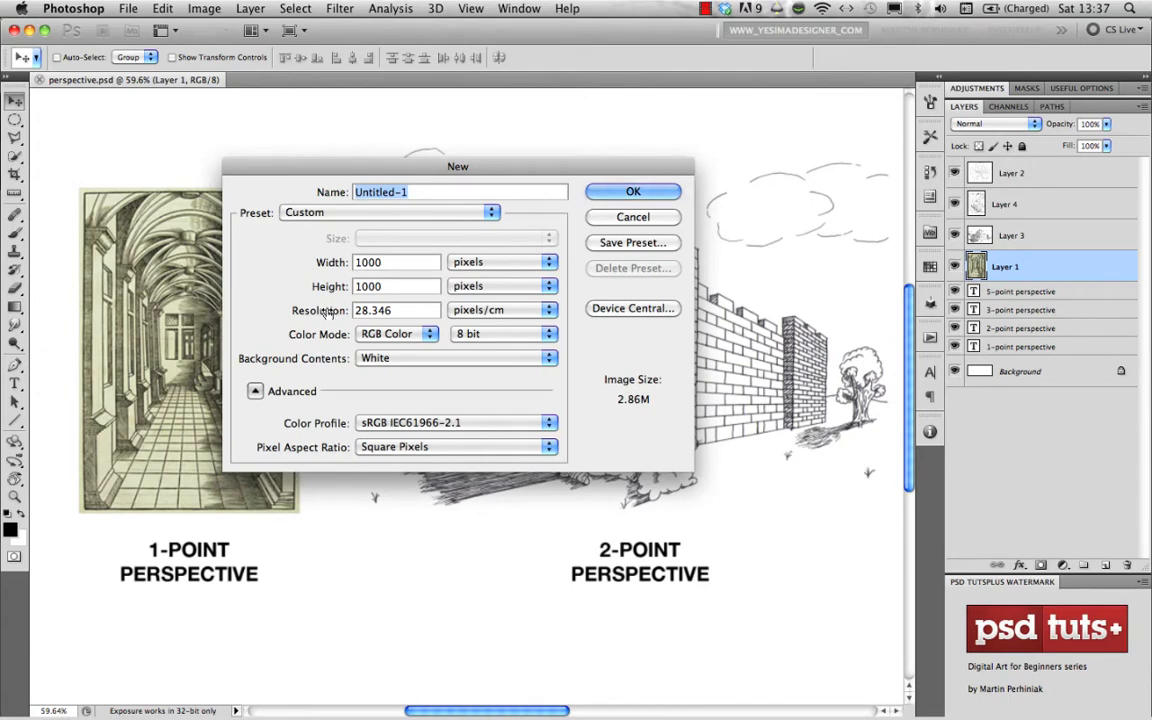
pyautogui.moveTo(376, 171); pyautogui.dragTo(407, 197)
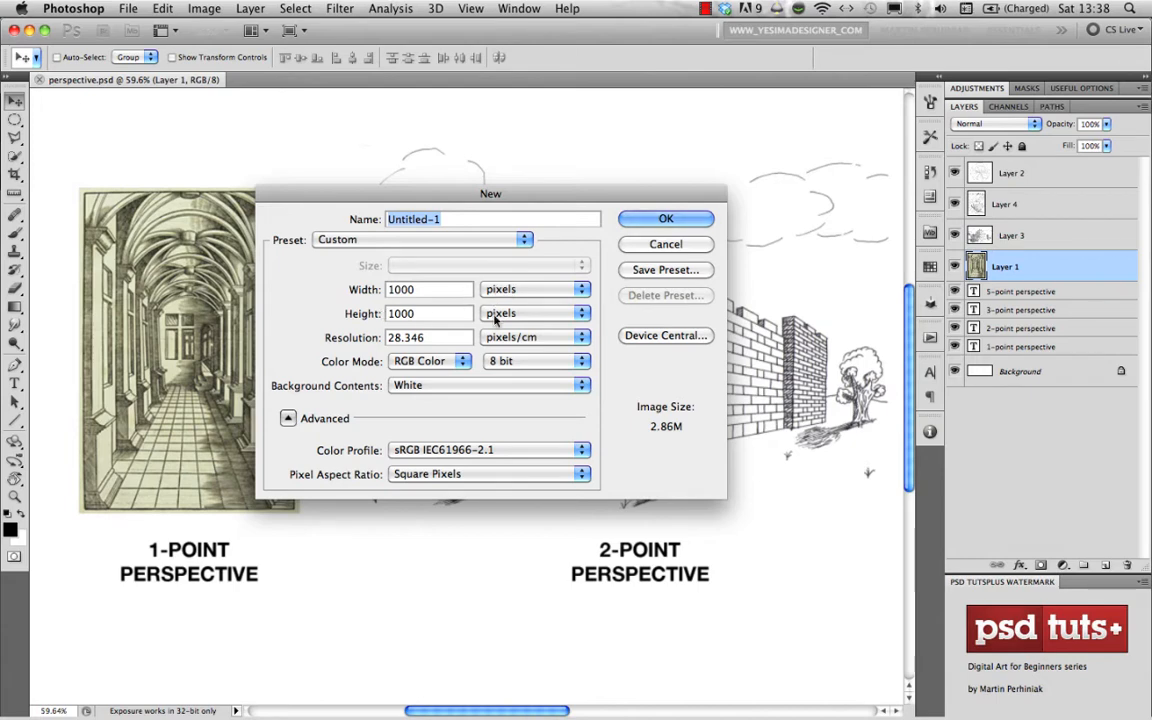
pyautogui.click(665, 217)
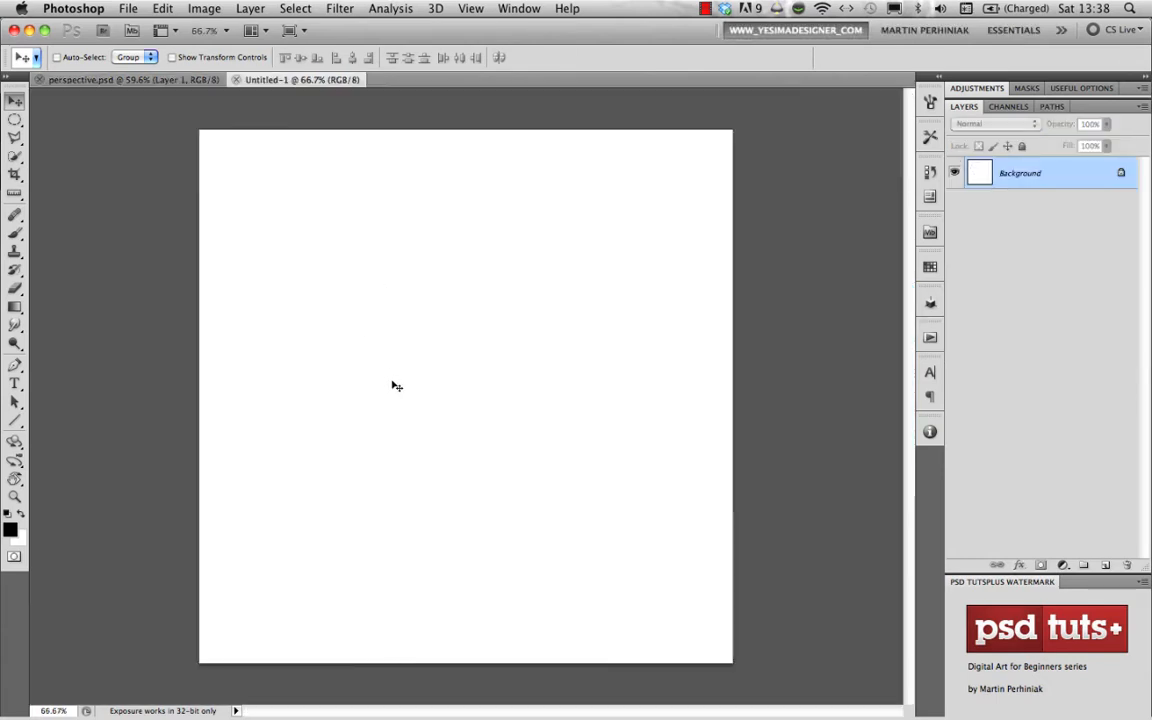
# - Draw a 1 px horizontal horizon line across the middle of the canvas and mark a small black vanishing-point dot on it
pyautogui.moveTo(438, 411)
pyautogui.mouseDown()
pyautogui.moveTo(460, 412)
pyautogui.moveTo(451, 410)
pyautogui.mouseUp()
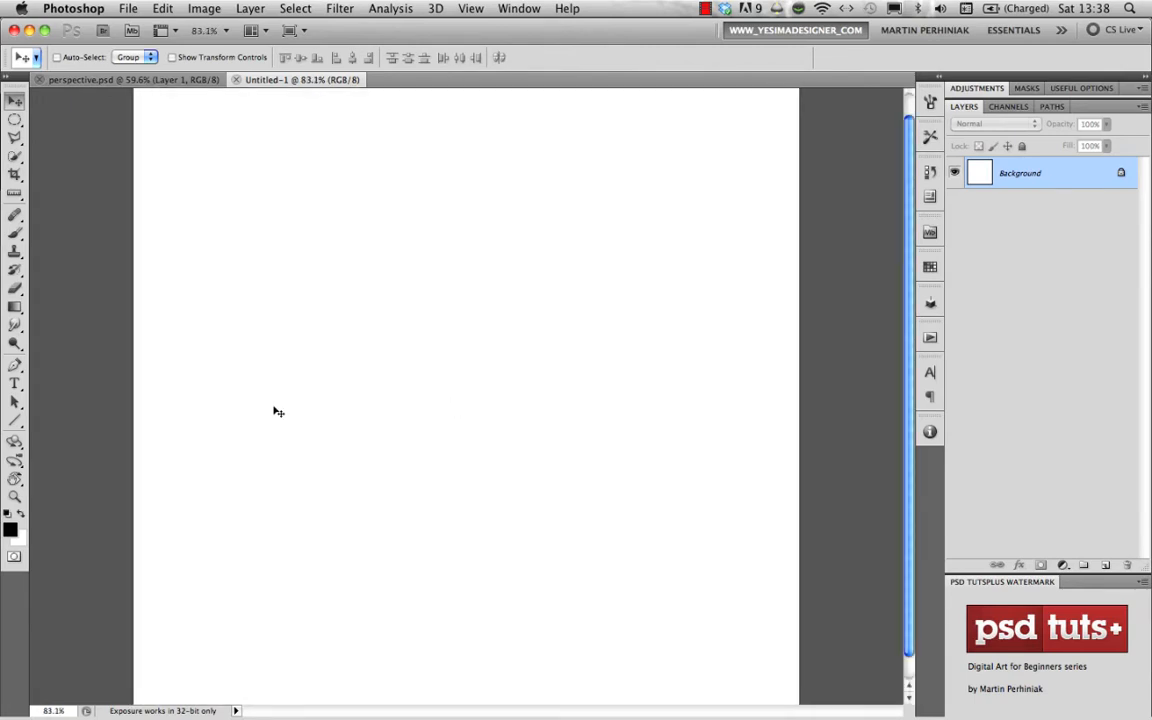
pyautogui.click(21, 423)
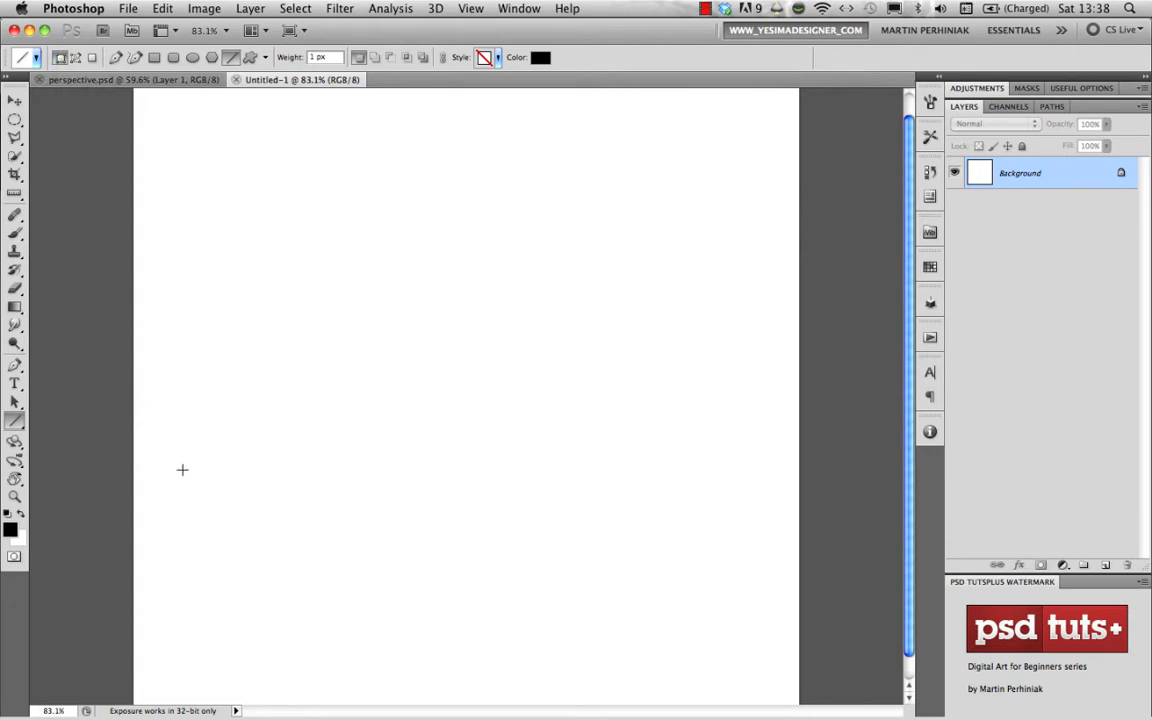
pyautogui.moveTo(147, 398); pyautogui.dragTo(761, 398)
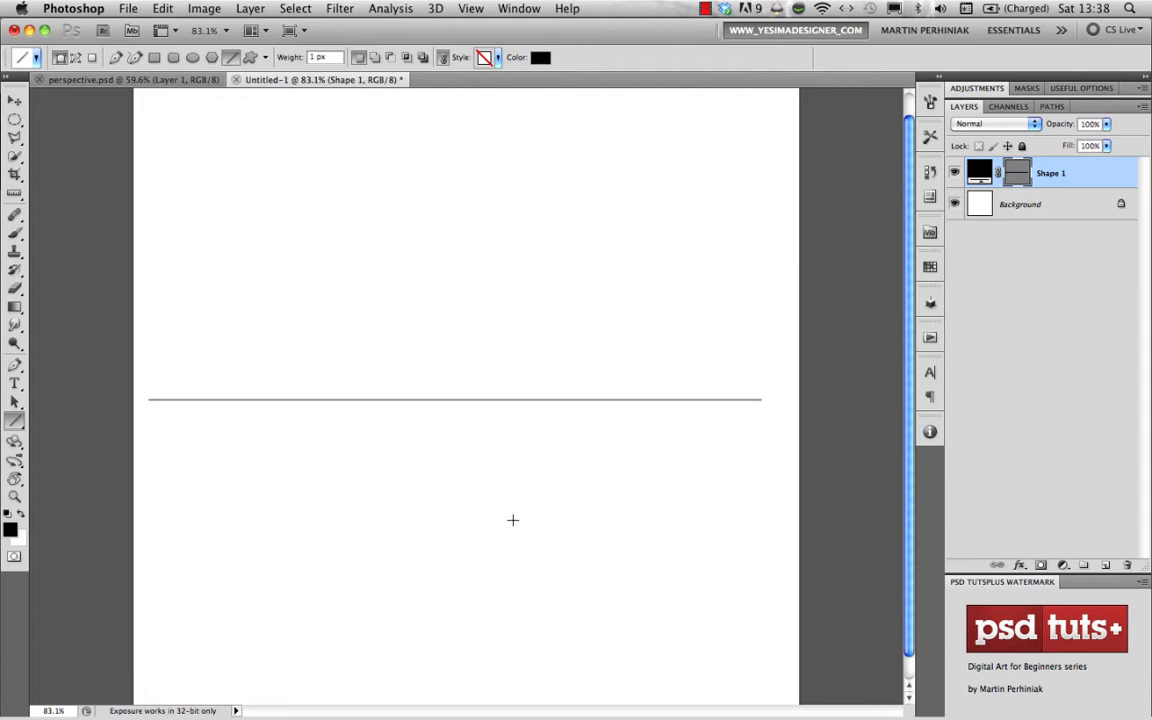
pyautogui.click(193, 57)
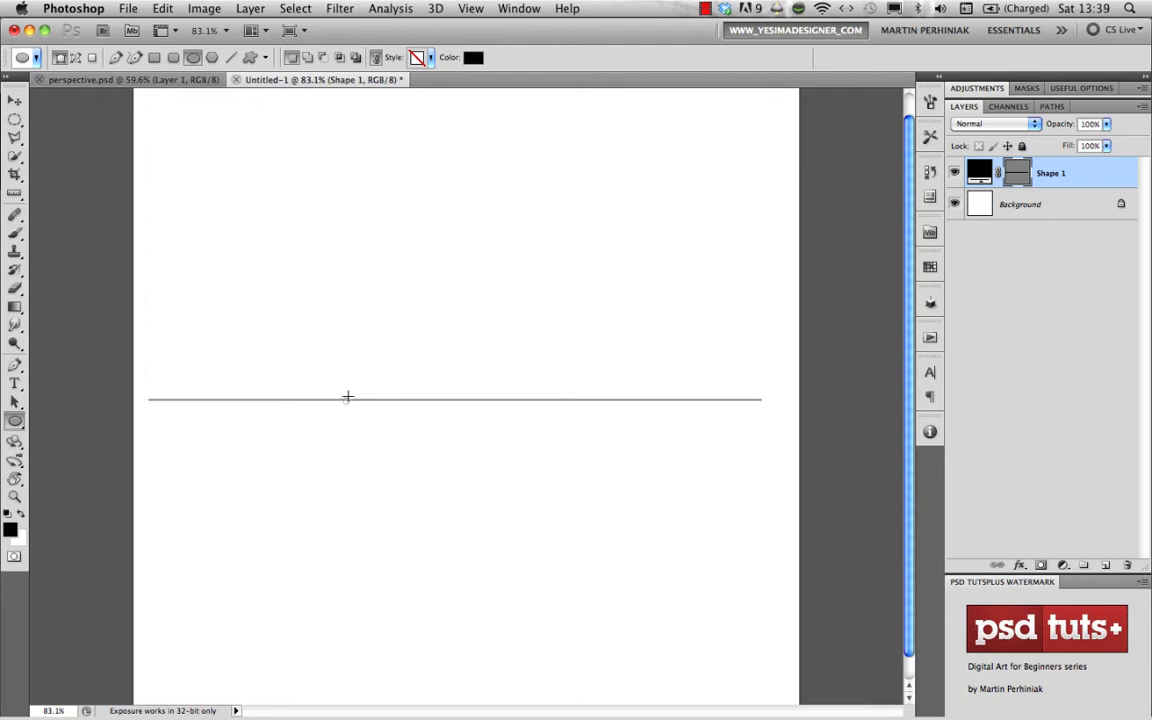
pyautogui.moveTo(347, 397); pyautogui.dragTo(343, 403)
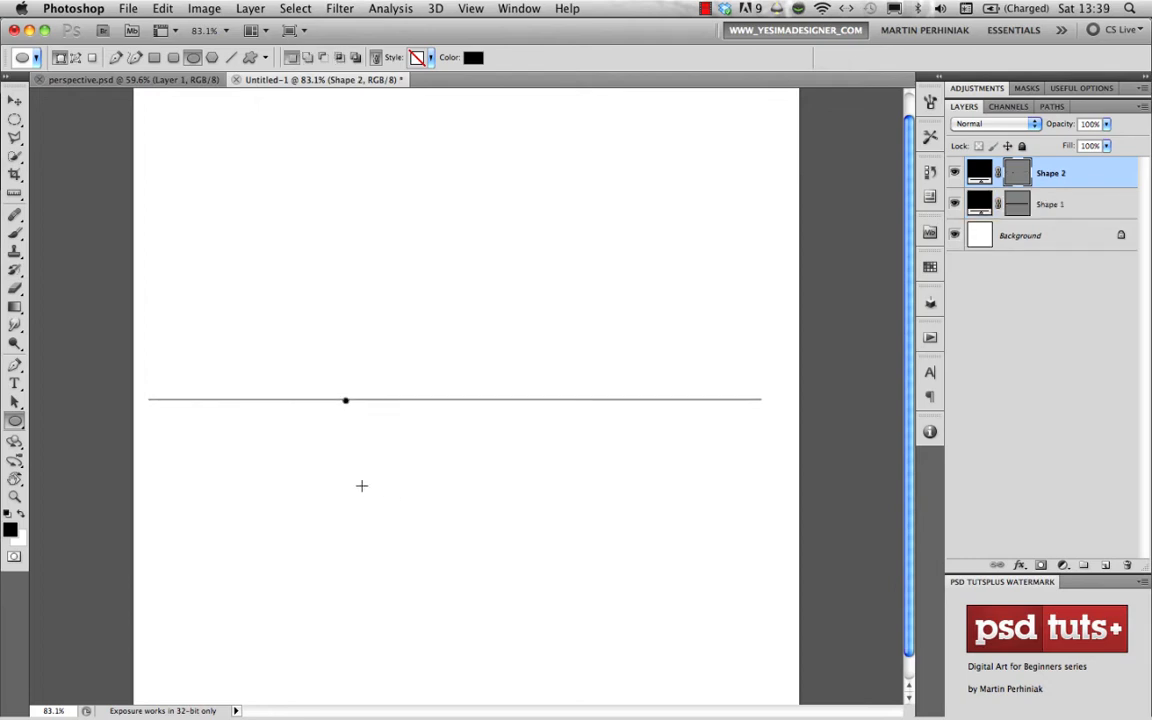
pyautogui.press('v')
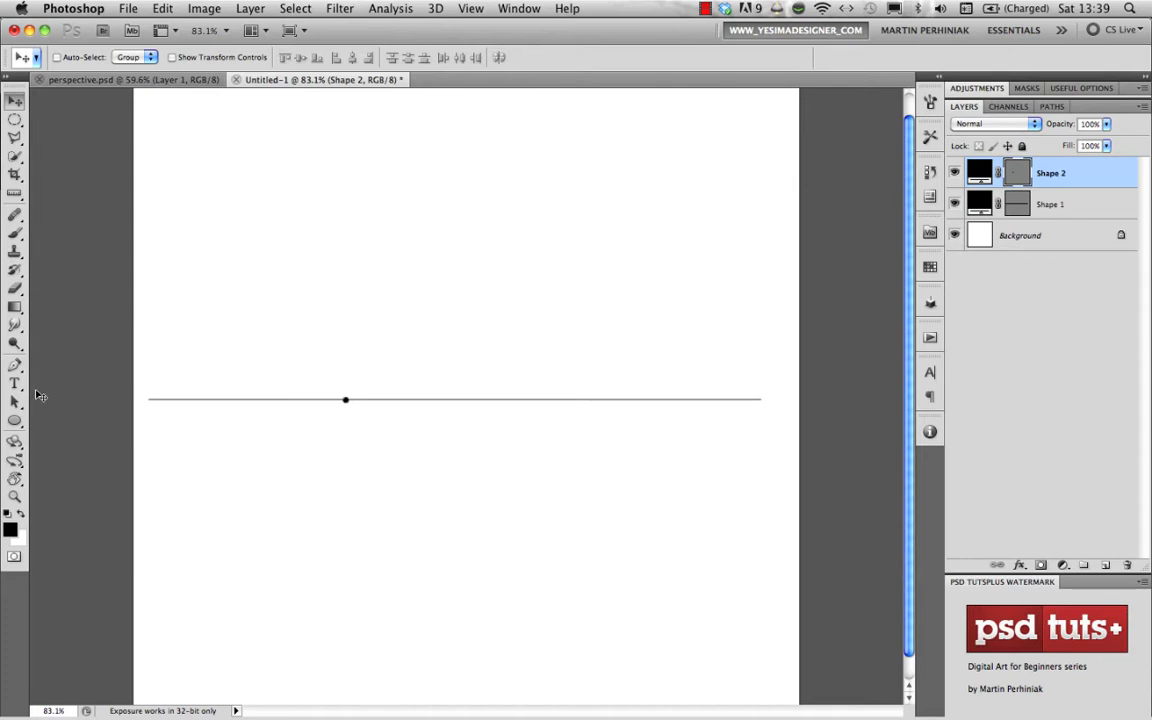
# - Draw a fan of 1 px perspective lines radiating from the vanishing point in all directions above and below the horizon
pyautogui.click(14, 420)
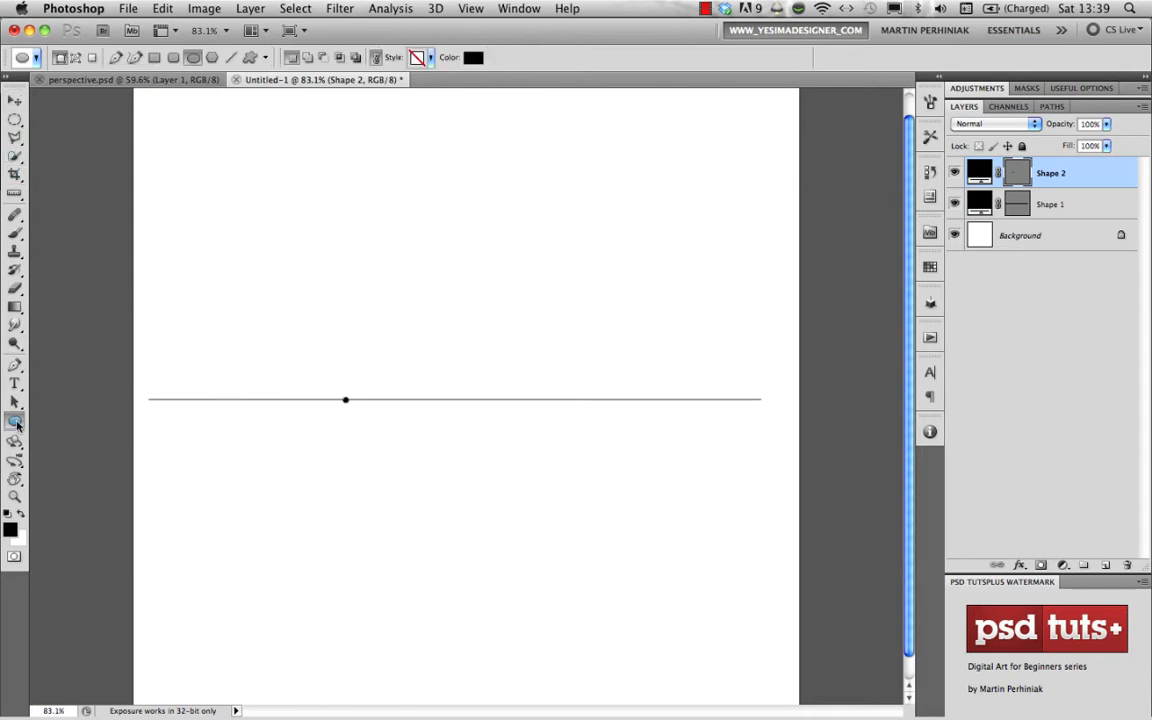
pyautogui.click(75, 479)
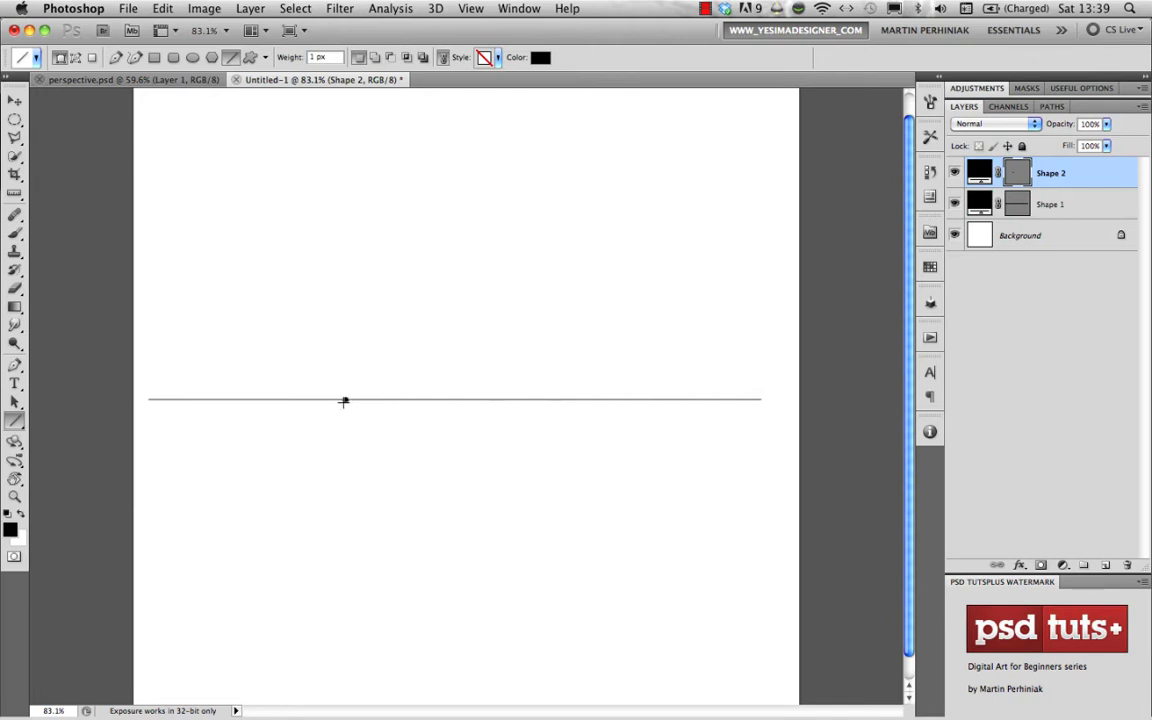
pyautogui.moveTo(345, 399); pyautogui.dragTo(685, 164)
pyautogui.moveTo(345, 399); pyautogui.dragTo(676, 654)
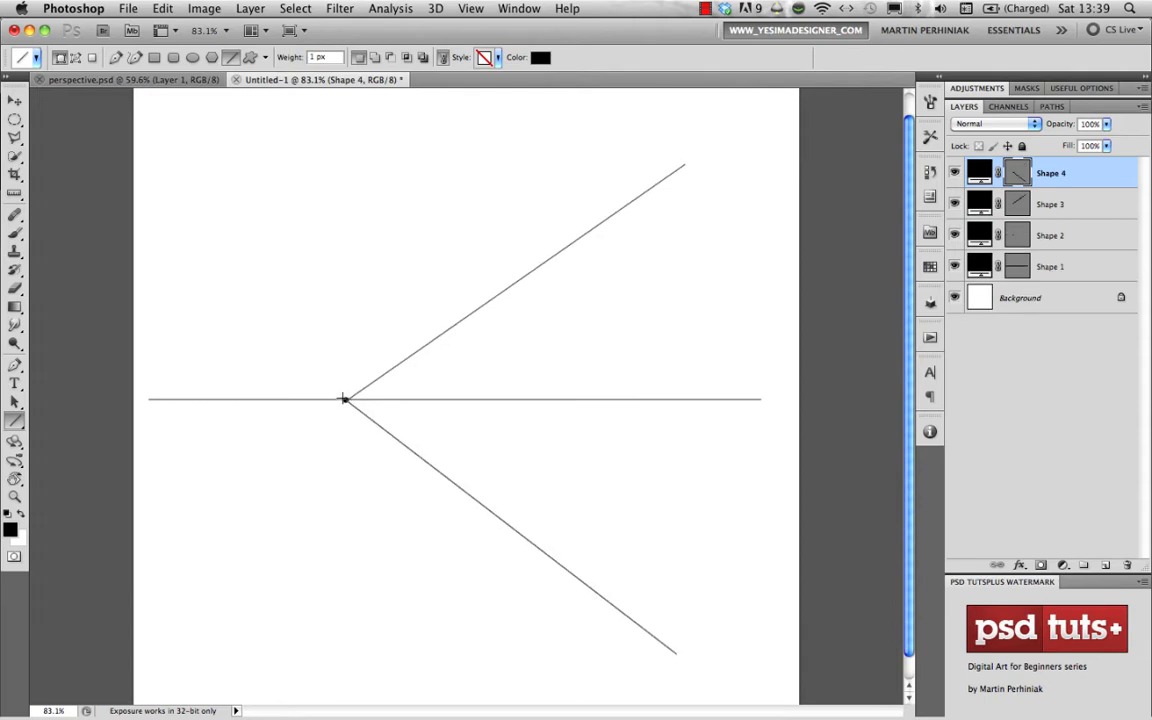
pyautogui.moveTo(345, 399); pyautogui.dragTo(479, 143)
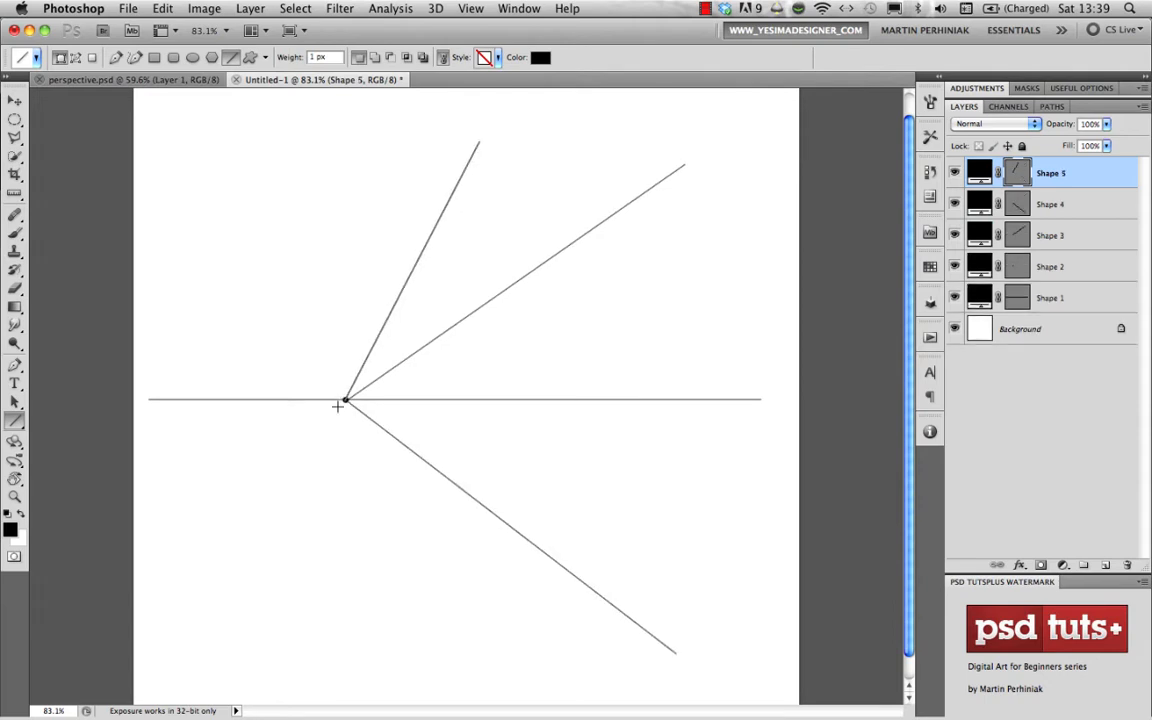
pyautogui.moveTo(345, 399); pyautogui.dragTo(142, 641)
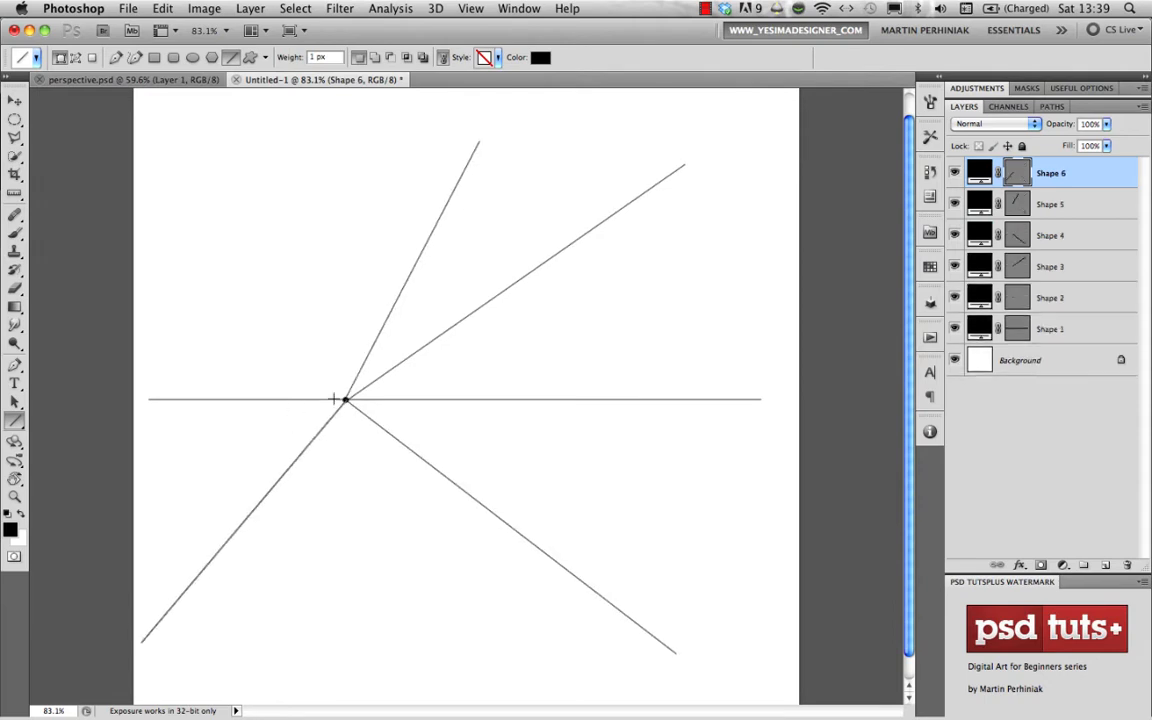
pyautogui.moveTo(345, 399); pyautogui.dragTo(496, 695)
pyautogui.hotkey('ctrl', 'z')
pyautogui.moveTo(345, 399); pyautogui.dragTo(490, 689)
pyautogui.moveTo(345, 399); pyautogui.dragTo(712, 291)
pyautogui.moveTo(345, 399); pyautogui.dragTo(160, 197)
pyautogui.moveTo(345, 399); pyautogui.dragTo(136, 522)
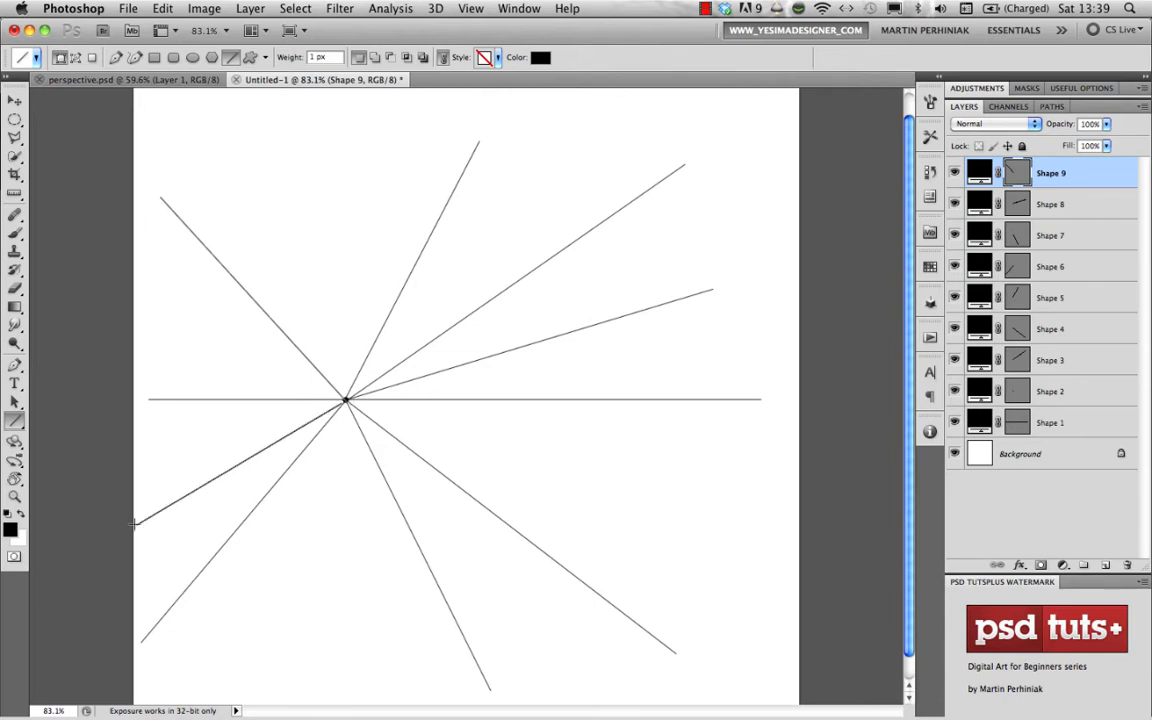
pyautogui.moveTo(345, 399); pyautogui.dragTo(730, 530)
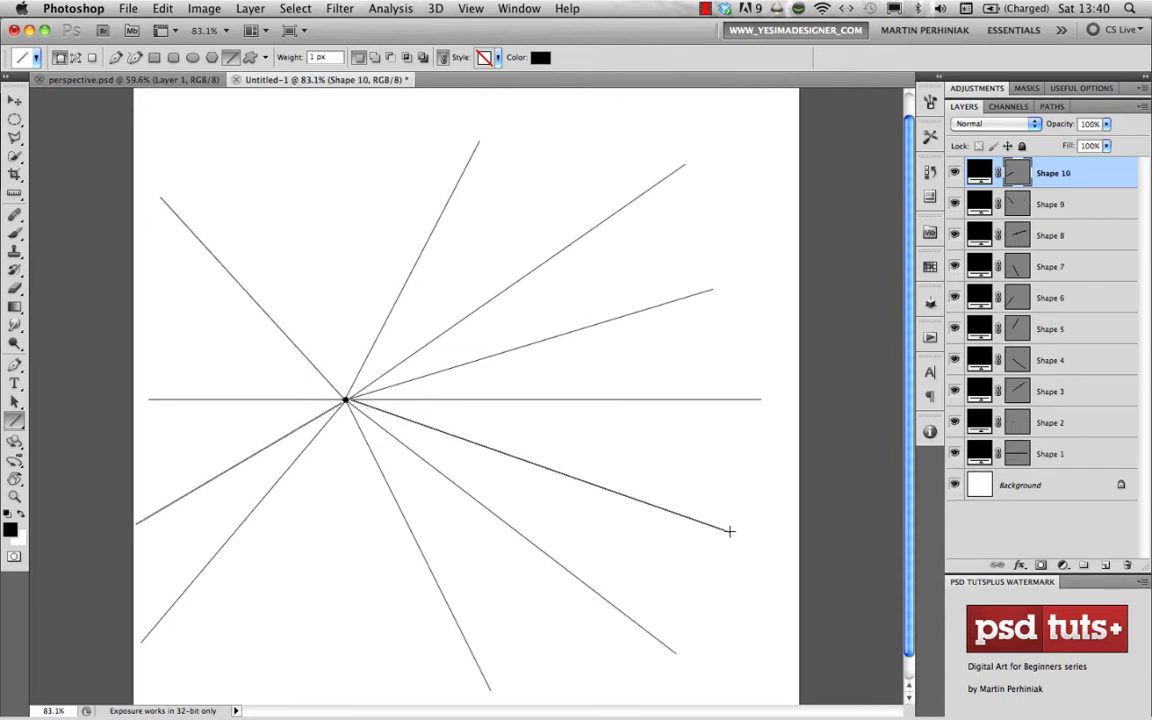
pyautogui.moveTo(345, 399); pyautogui.dragTo(326, 675)
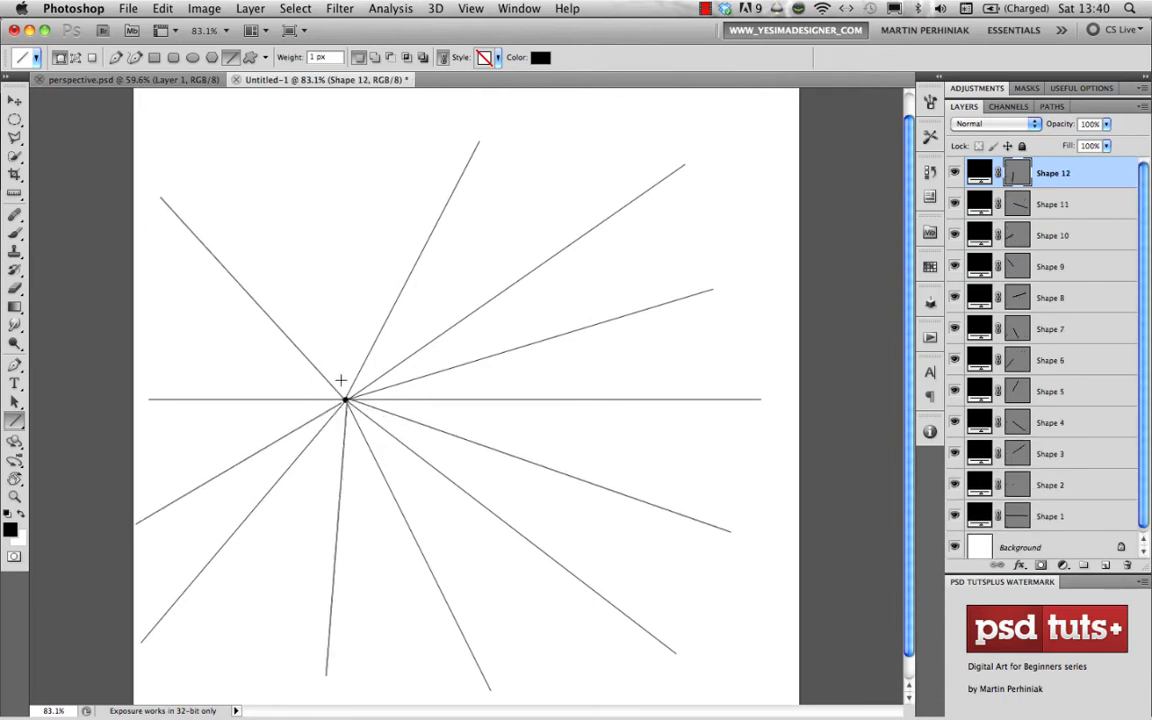
pyautogui.moveTo(345, 399); pyautogui.dragTo(288, 150)
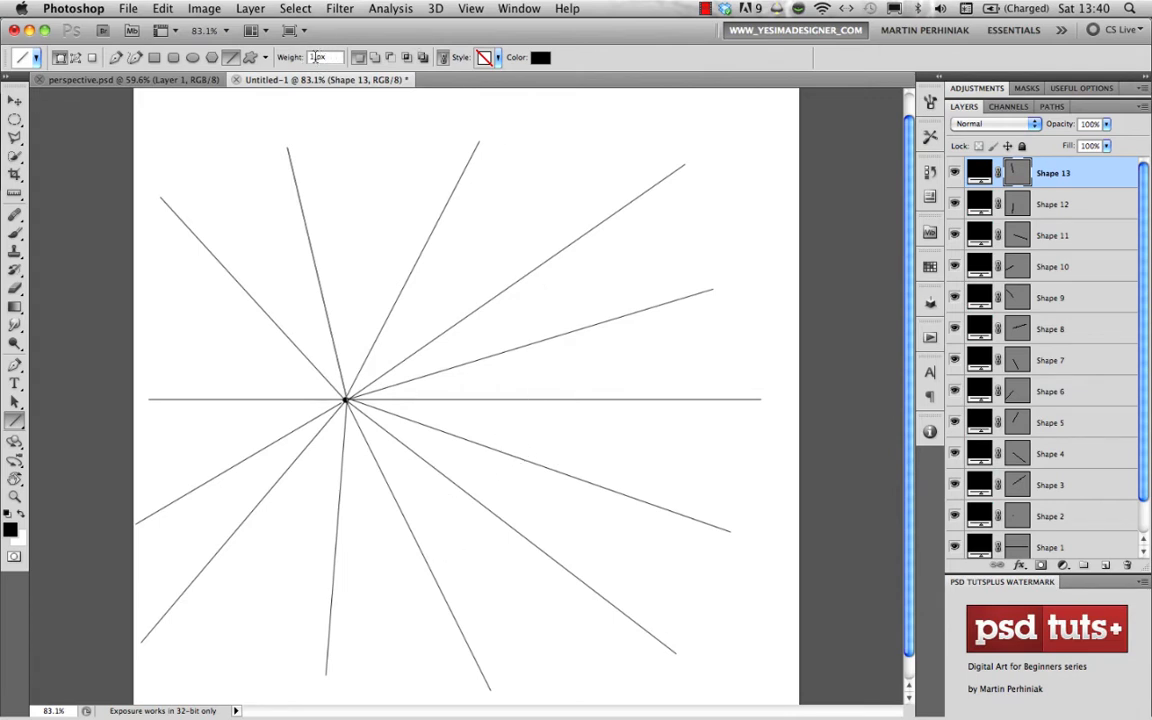
# - Set the line weight to 3 px and outline the box's base below the horizon, with its sides following two perspective lines
pyautogui.press('Up')
pyautogui.moveTo(410, 527); pyautogui.dragTo(512, 527)
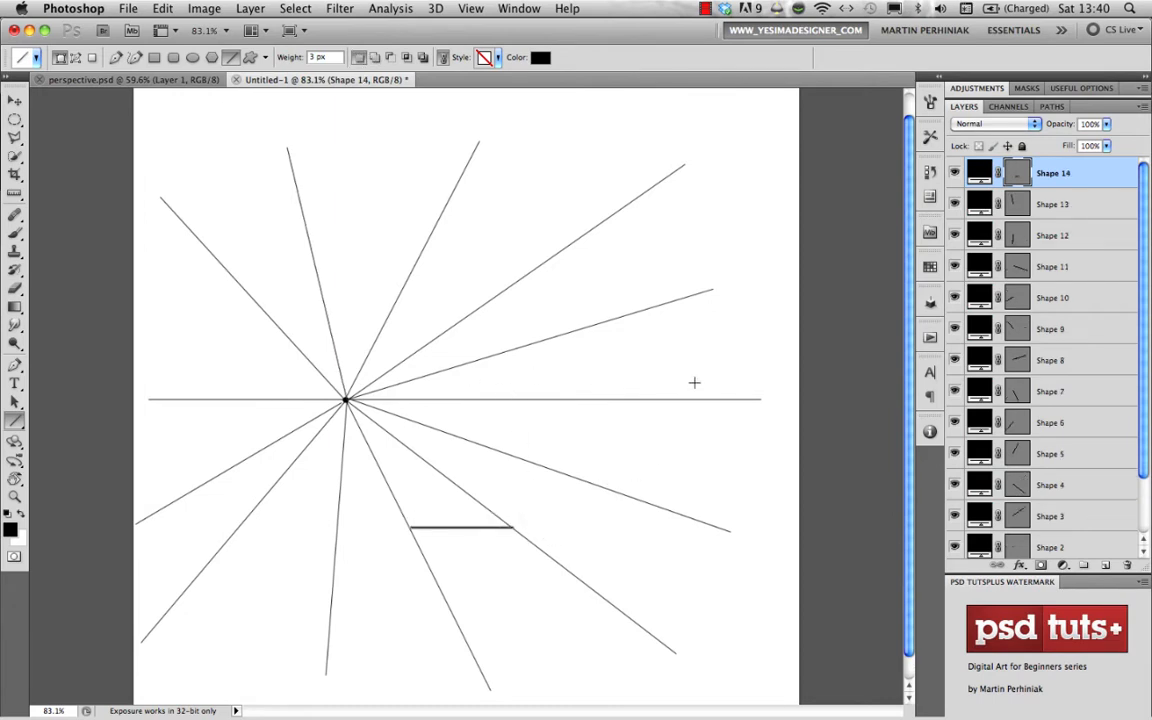
pyautogui.moveTo(409, 526); pyautogui.dragTo(346, 400)
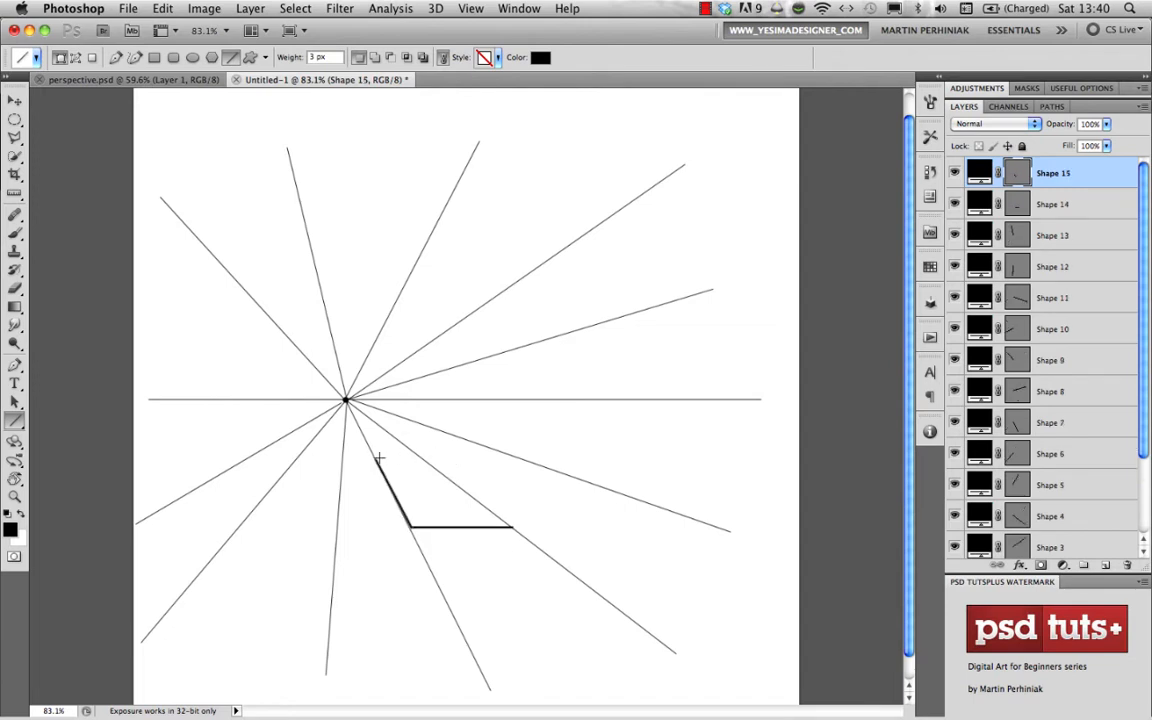
pyautogui.moveTo(376, 459)
pyautogui.mouseDown()
pyautogui.moveTo(421, 456)
pyautogui.moveTo(511, 526)
pyautogui.mouseUp()
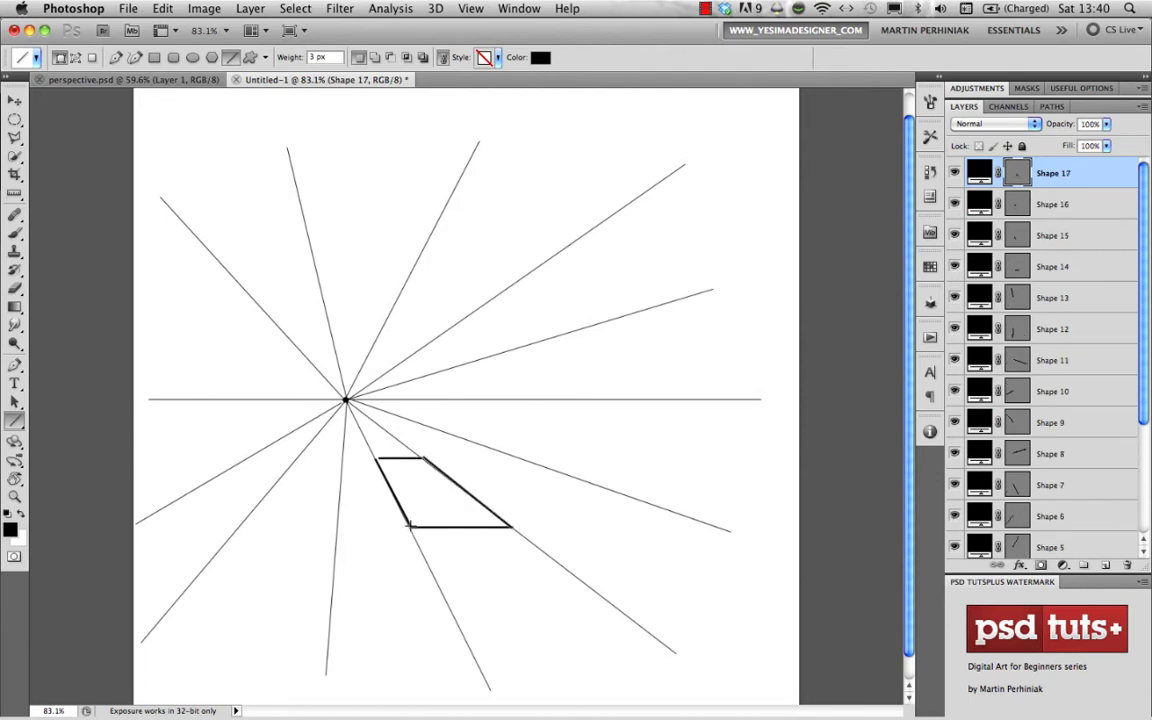
# - Complete the box in 3 px lines with its front and back faces and the receding top edges
pyautogui.moveTo(410, 525); pyautogui.dragTo(410, 380)
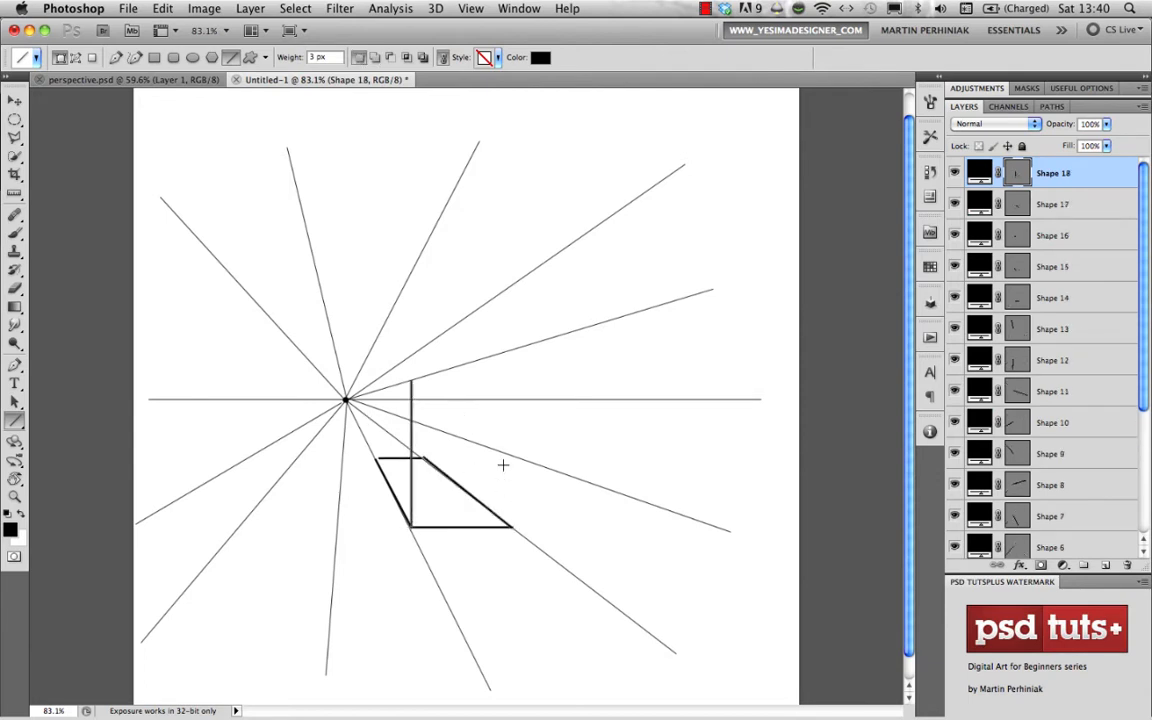
pyautogui.moveTo(511, 526); pyautogui.dragTo(506, 376)
pyautogui.moveTo(413, 379); pyautogui.dragTo(513, 380)
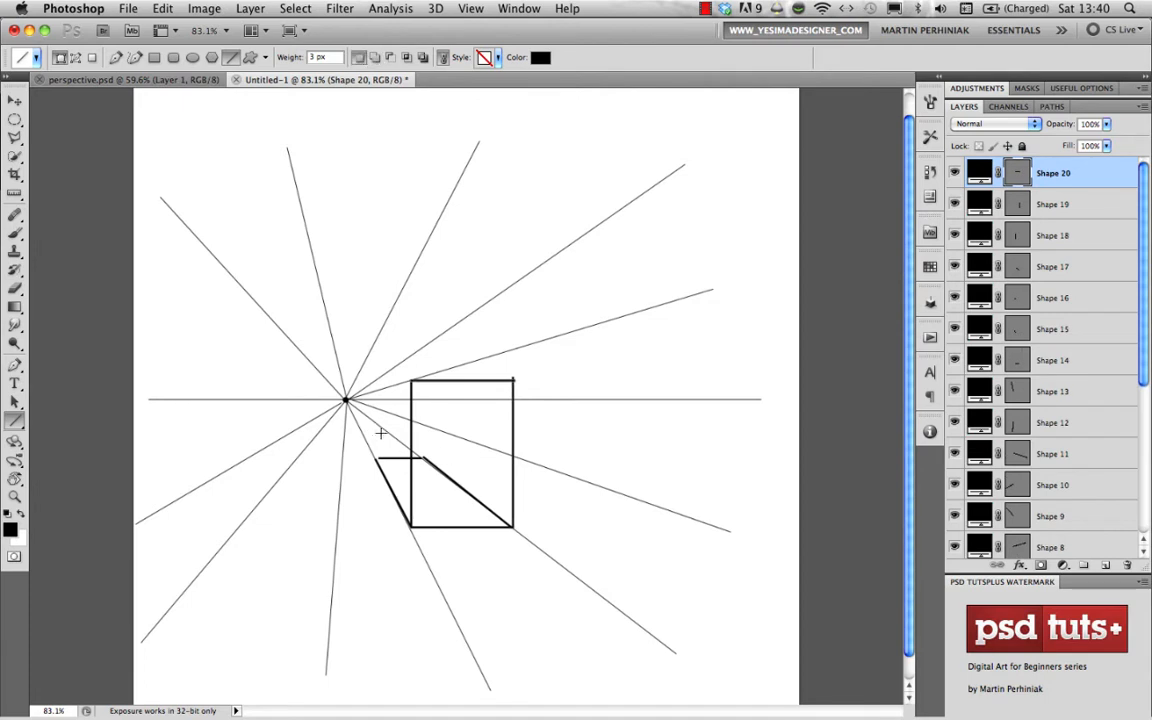
pyautogui.moveTo(377, 458)
pyautogui.mouseDown()
pyautogui.moveTo(378, 390)
pyautogui.moveTo(411, 380)
pyautogui.moveTo(410, 392)
pyautogui.moveTo(425, 393)
pyautogui.moveTo(423, 458)
pyautogui.mouseUp()
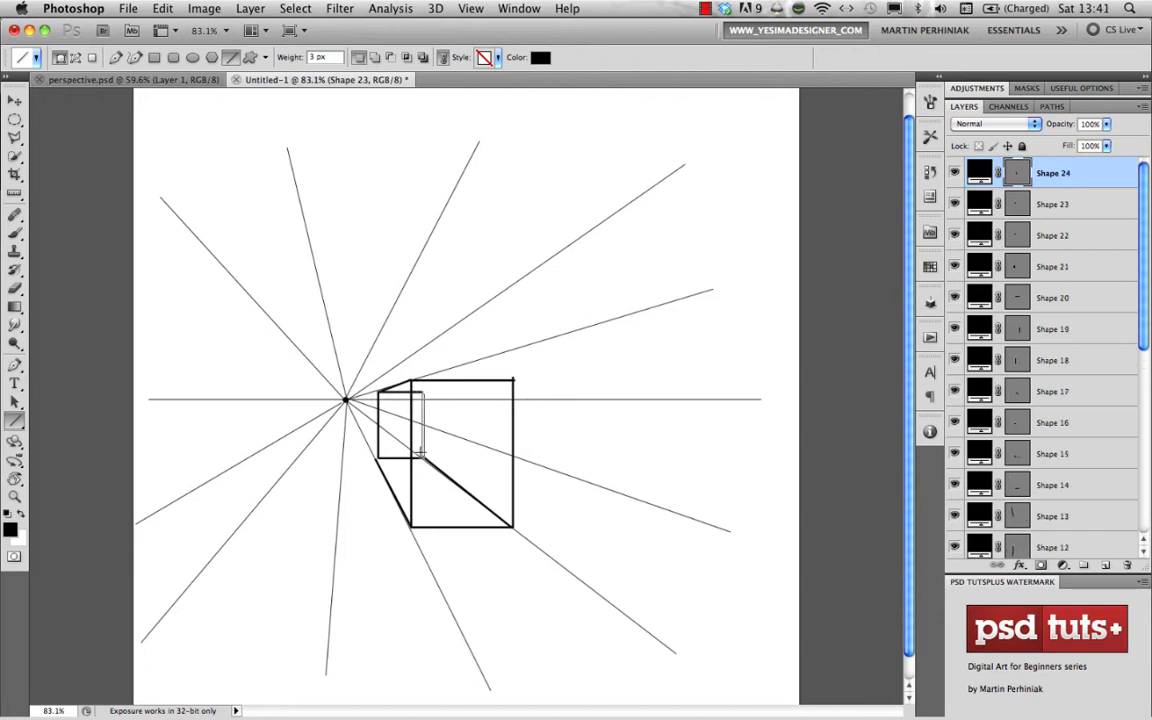
pyautogui.moveTo(423, 393); pyautogui.dragTo(513, 381)
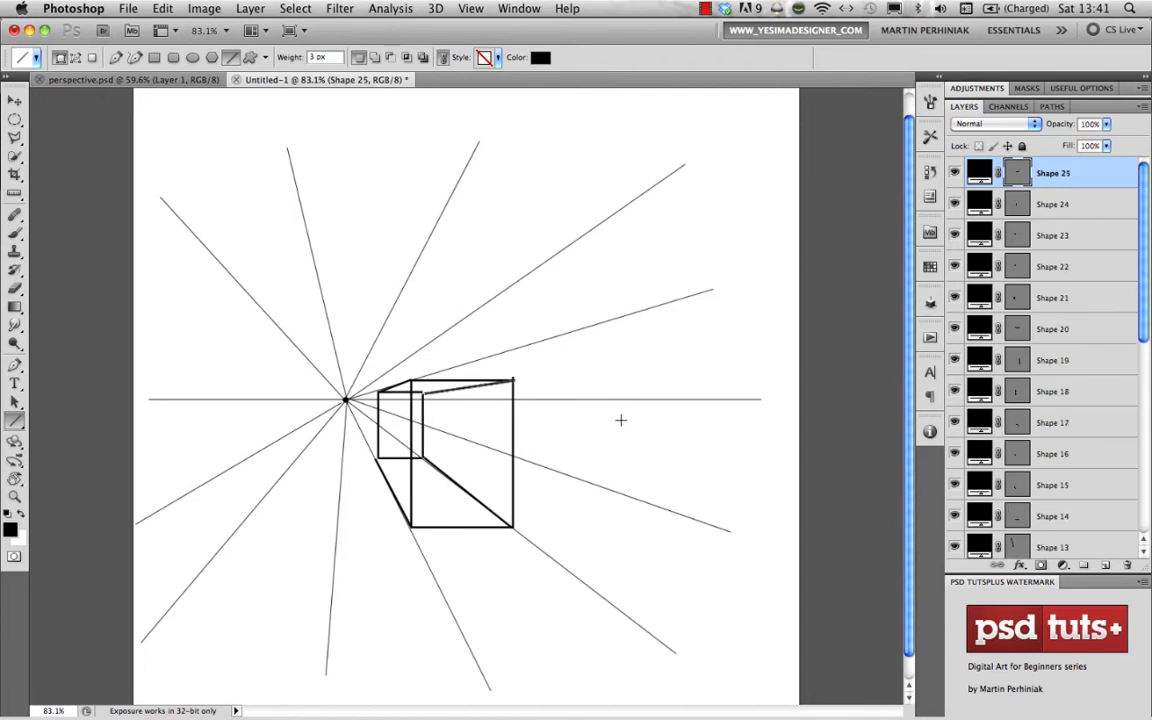
# - Add a new layer above Shape 23 and brush the handwritten labels "HORIZON" above the line and "VP1" beside the vanishing point
pyautogui.click(1040, 235)
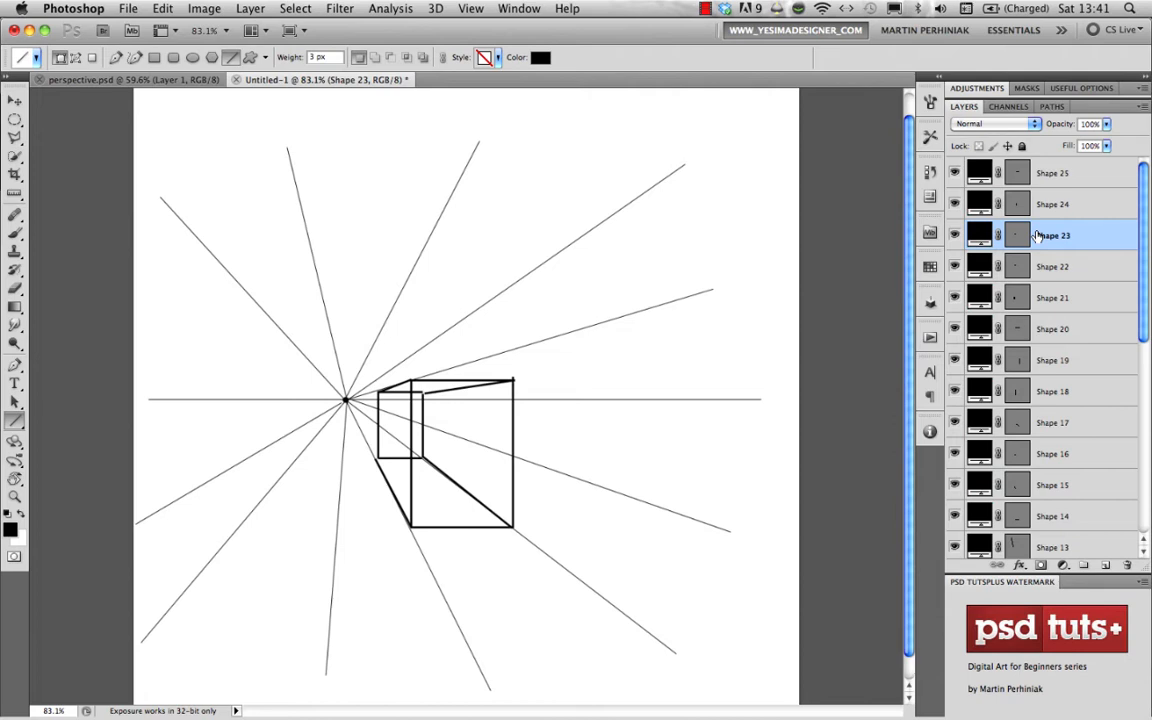
pyautogui.press('super+alt+shift+n')
pyautogui.press('b')
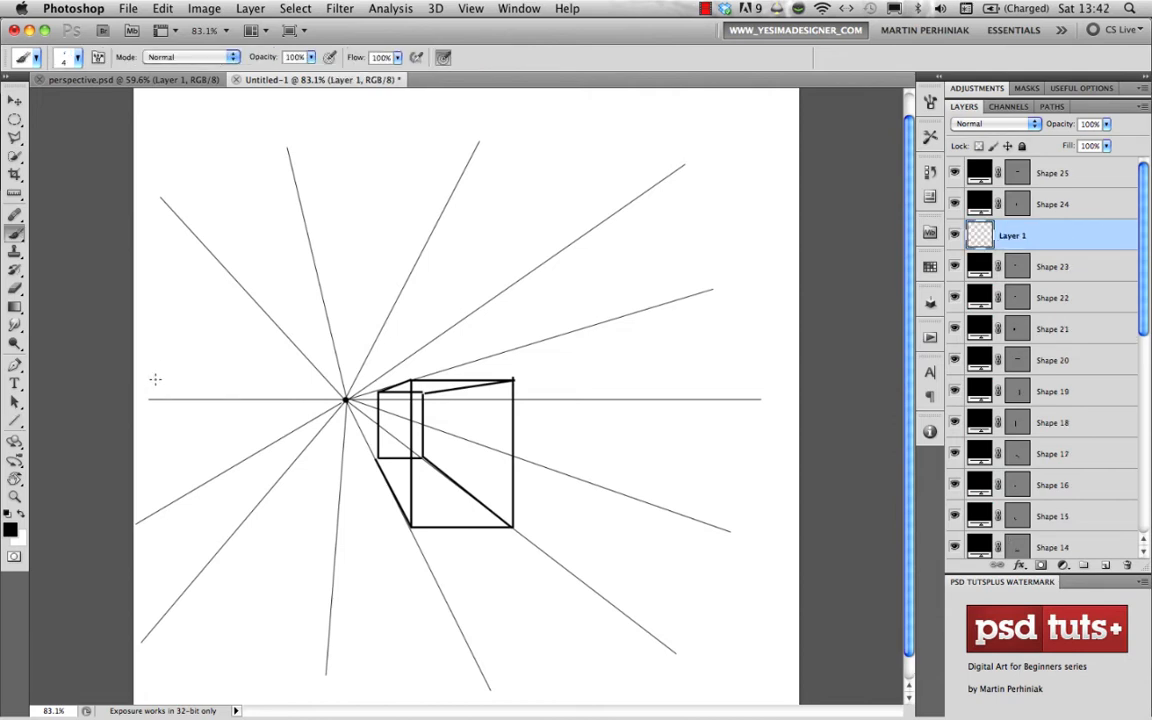
pyautogui.moveTo(155, 377); pyautogui.dragTo(164, 391)
pyautogui.moveTo(155, 384); pyautogui.dragTo(194, 391)
pyautogui.moveTo(199, 381); pyautogui.dragTo(208, 391)
pyautogui.moveTo(216, 382); pyautogui.dragTo(215, 382)
pyautogui.moveTo(225, 392); pyautogui.dragTo(234, 381)
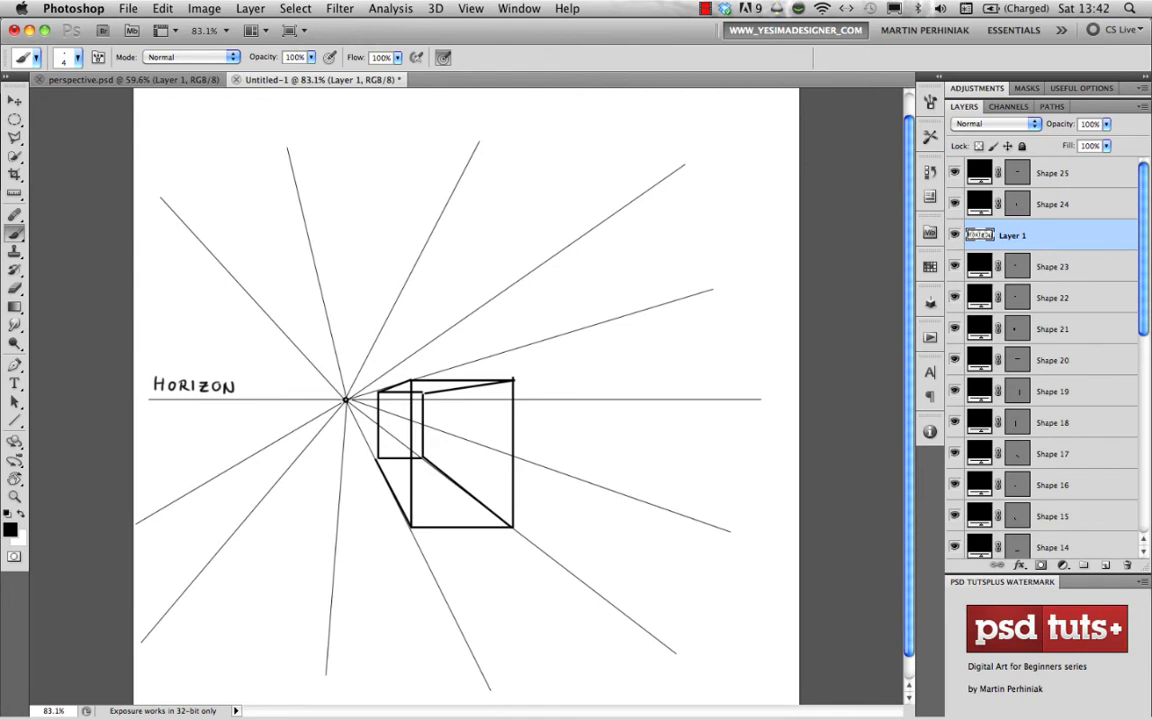
pyautogui.moveTo(313, 381); pyautogui.dragTo(329, 396)
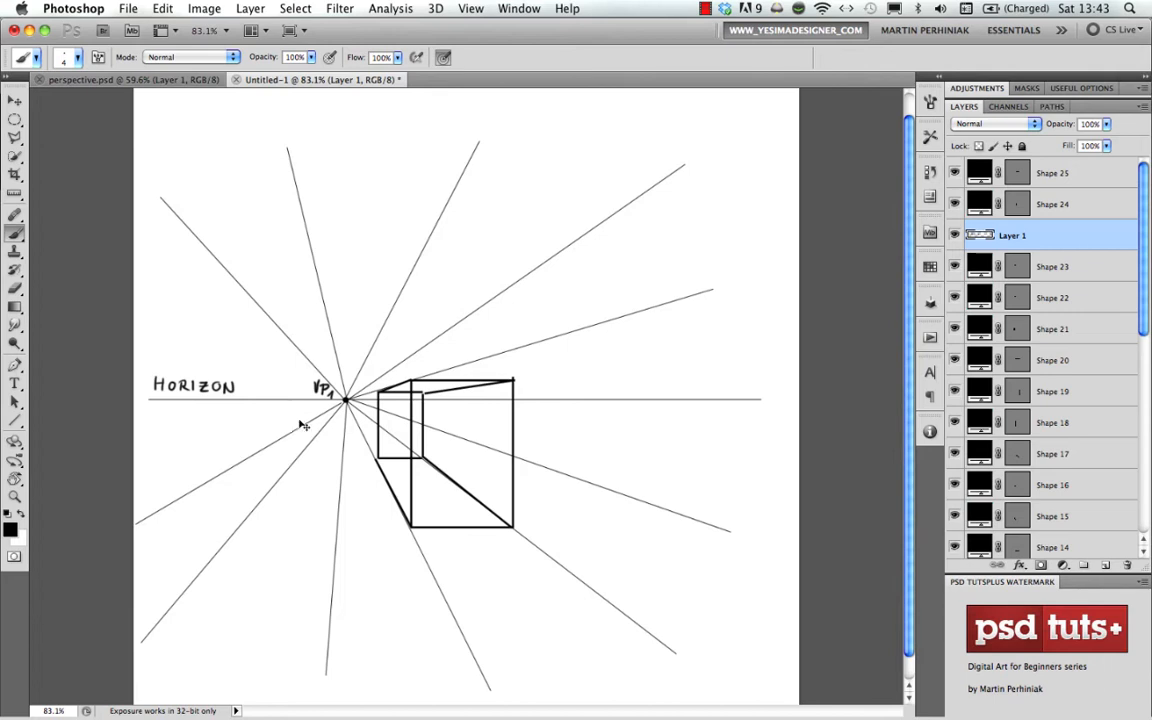
# - Create a second new 1000 × 1000 pixel RGB document with a white background
pyautogui.press('super+n')
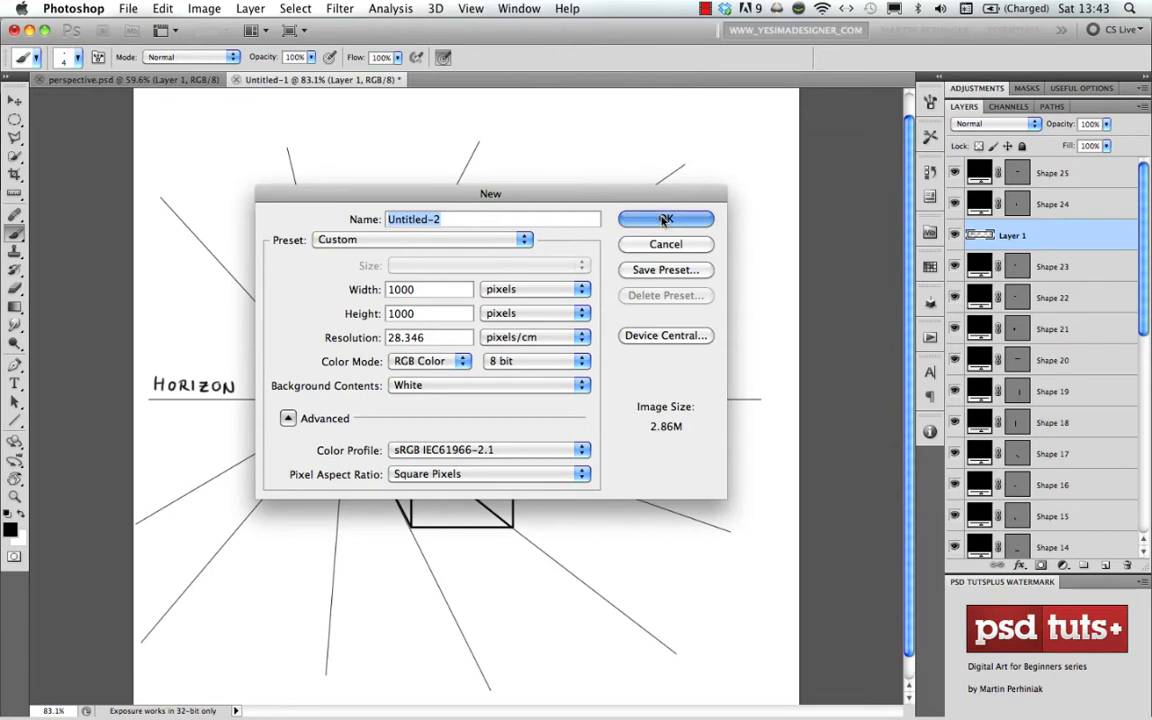
pyautogui.click(665, 220)
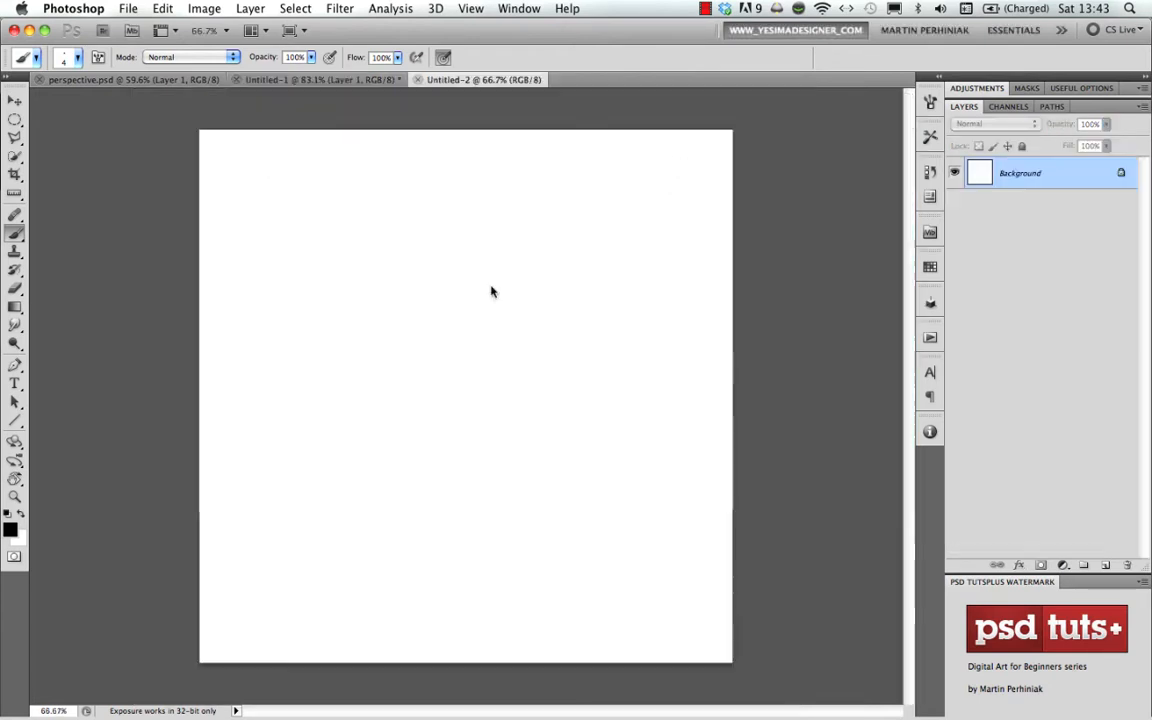
# - Set the Line tool's weight to 1 px and draw a vertical line as a shape layer in the canvas's upper middle
pyautogui.click(15, 421)
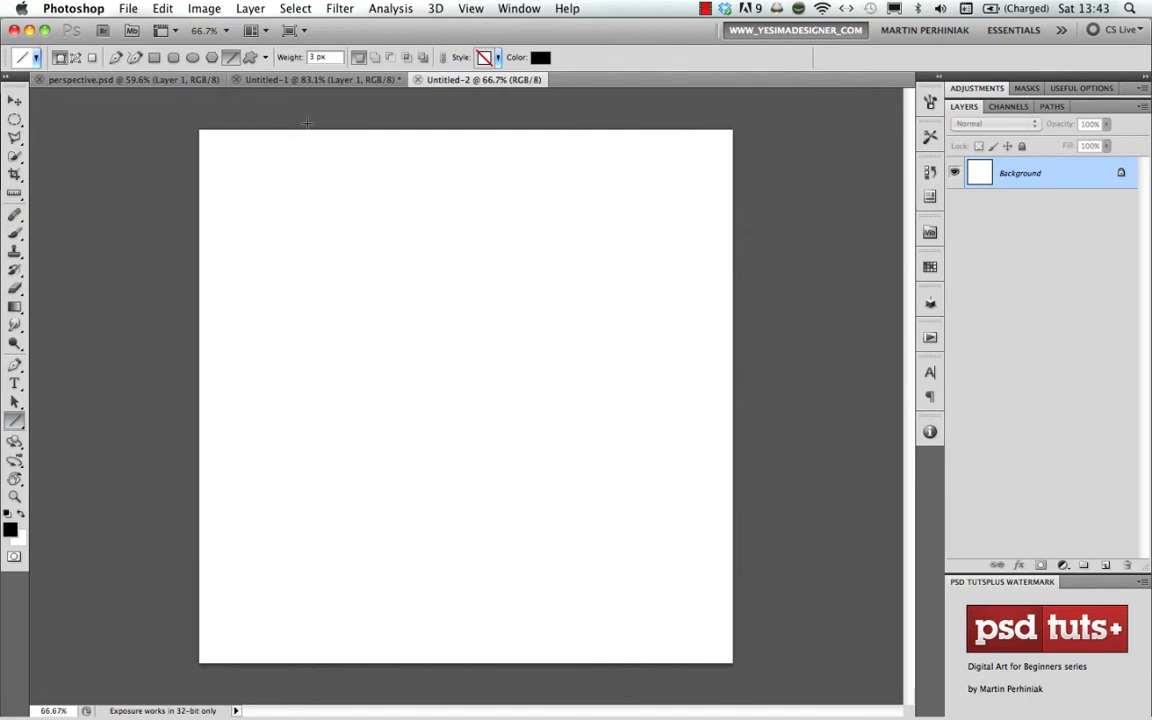
pyautogui.moveTo(327, 57); pyautogui.dragTo(258, 50)
pyautogui.write('1')
pyautogui.press('Return')
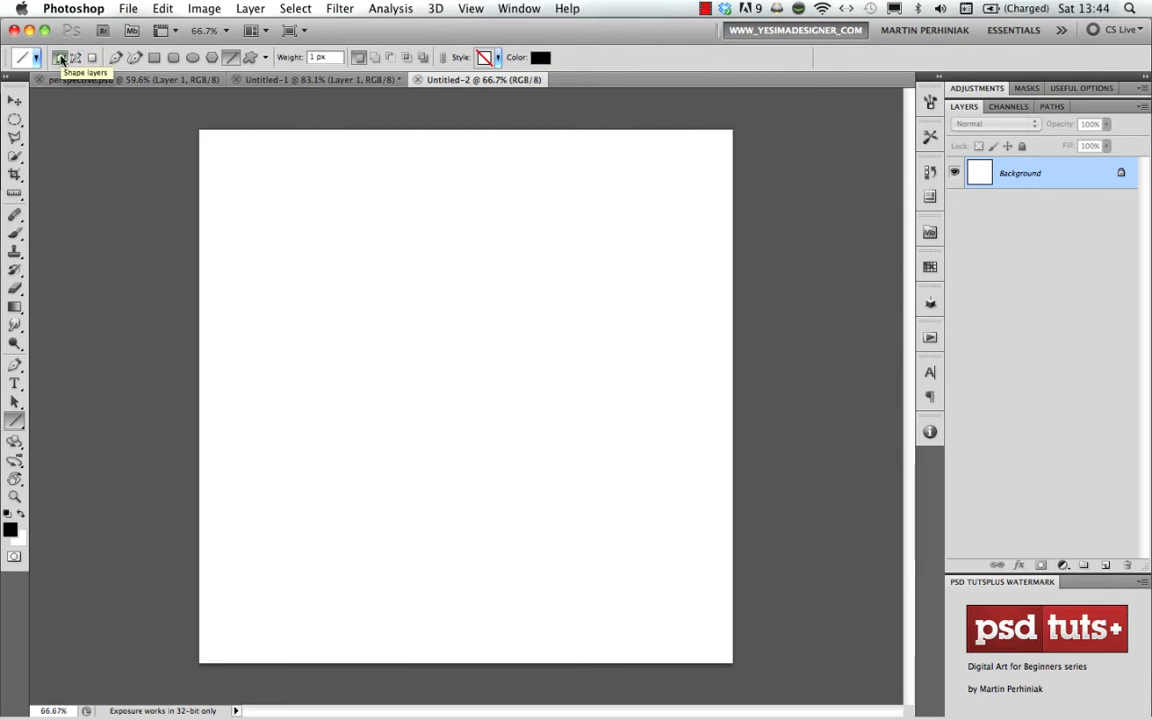
pyautogui.moveTo(452, 164); pyautogui.dragTo(453, 337)
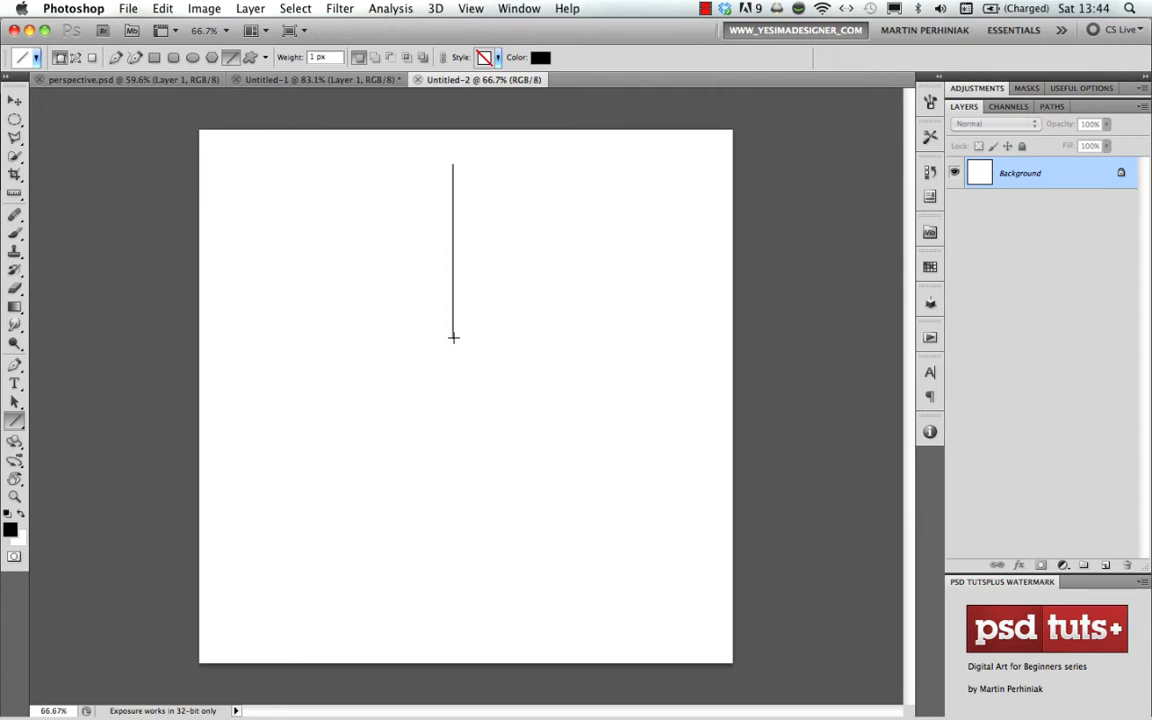
pyautogui.moveTo(453, 337); pyautogui.dragTo(453, 331)
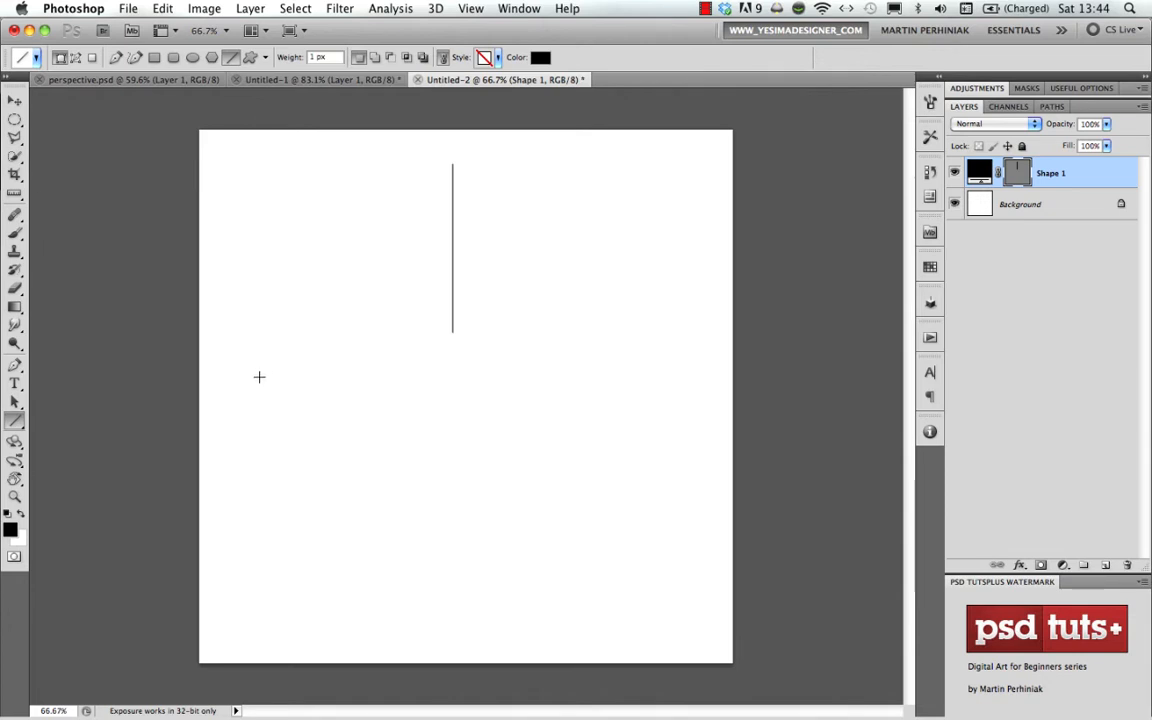
# - Thin the vertical line by scaling its width to 10% with Free Transform
pyautogui.press('super+t')
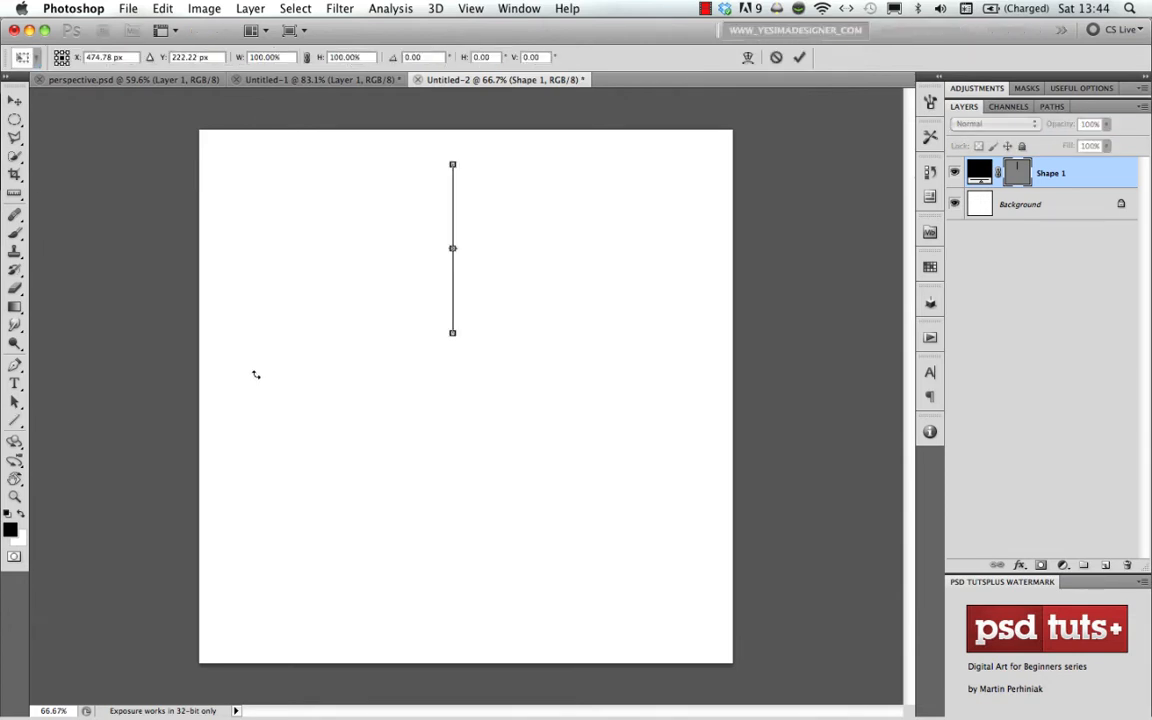
pyautogui.click(256, 57)
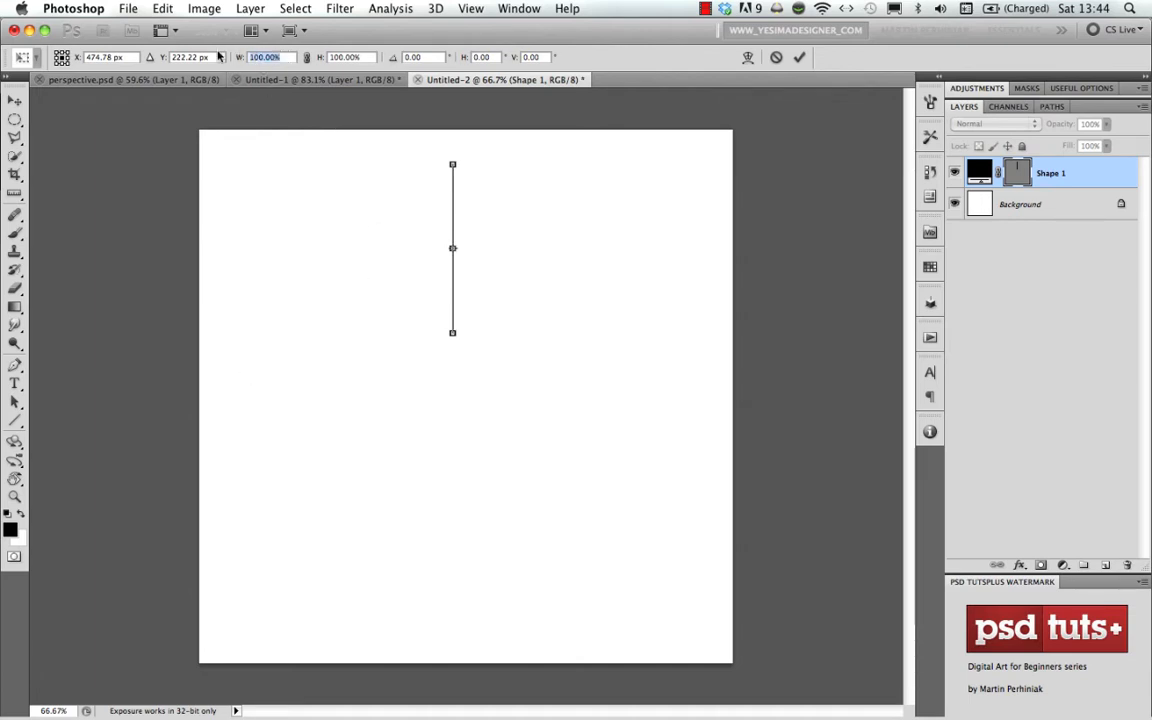
pyautogui.write('10')
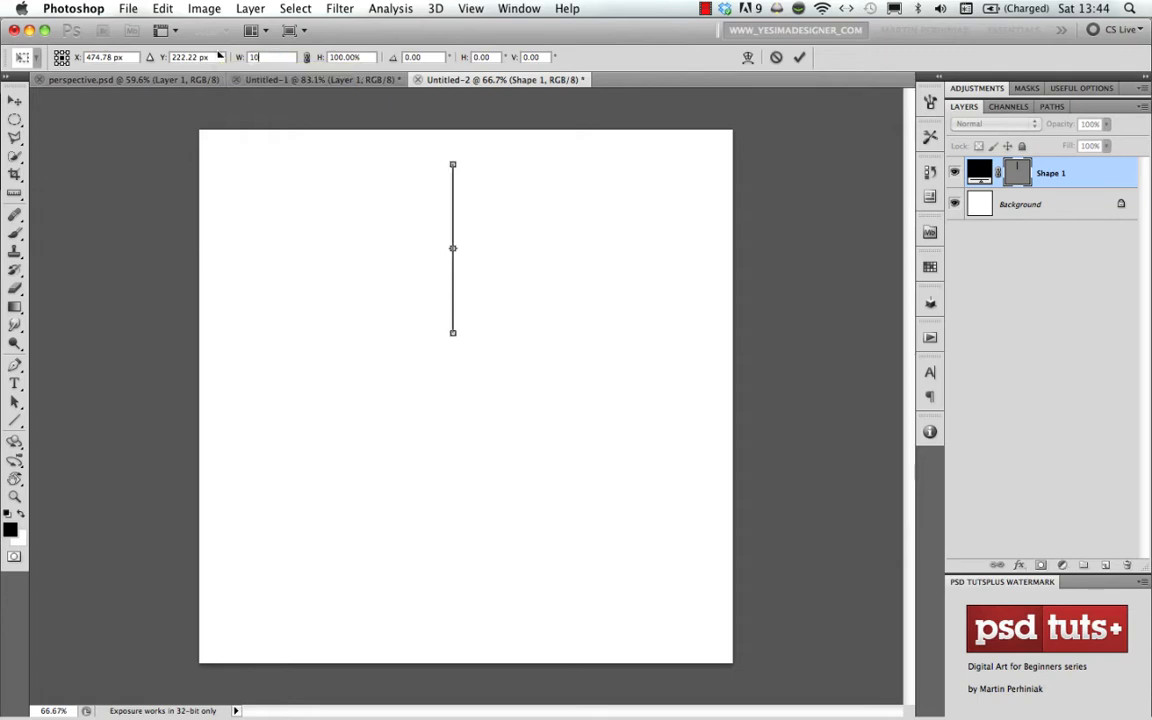
pyautogui.press('Return')
pyautogui.press('Return')
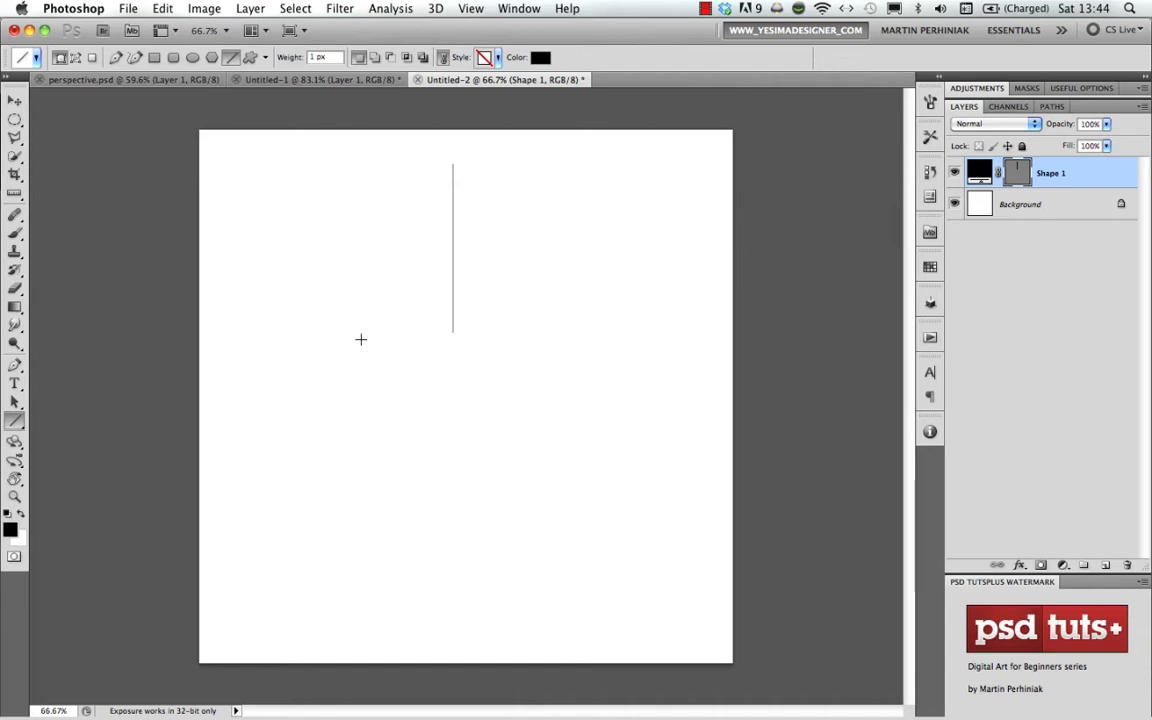
# - Rotate the line by 2° around its bottom end using Free Transform
pyautogui.hotkey('ctrl', 't')
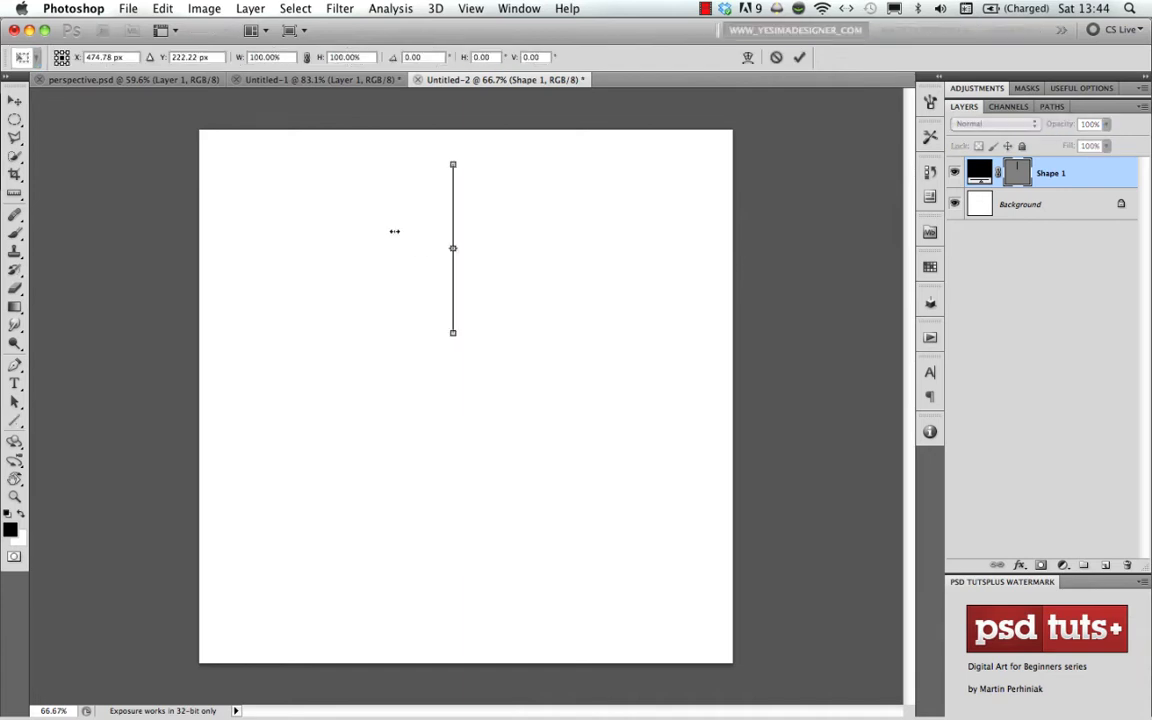
pyautogui.click(61, 63)
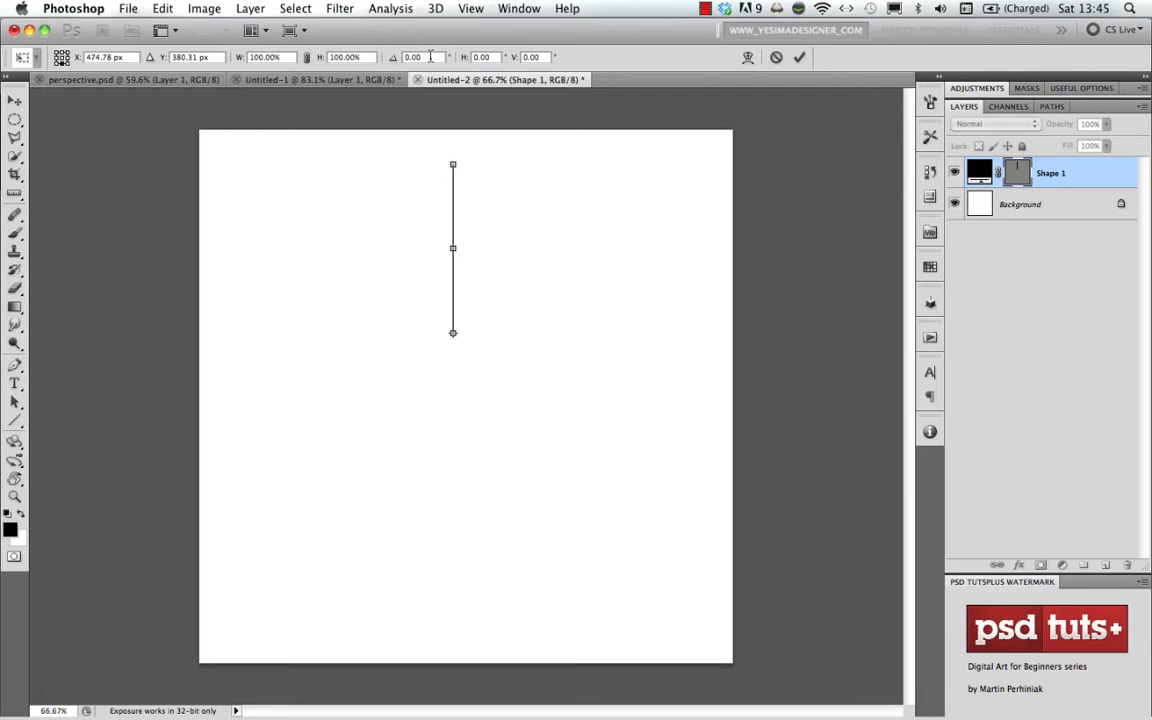
pyautogui.click(395, 56)
pyautogui.write('2')
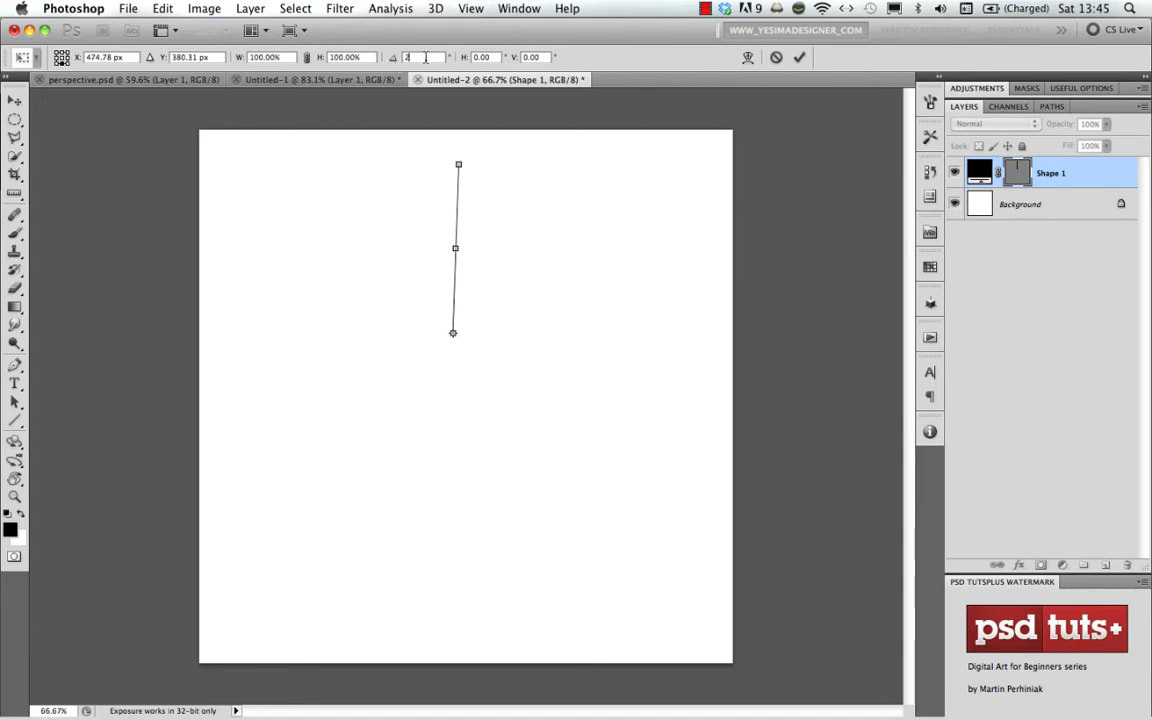
pyautogui.press('Return')
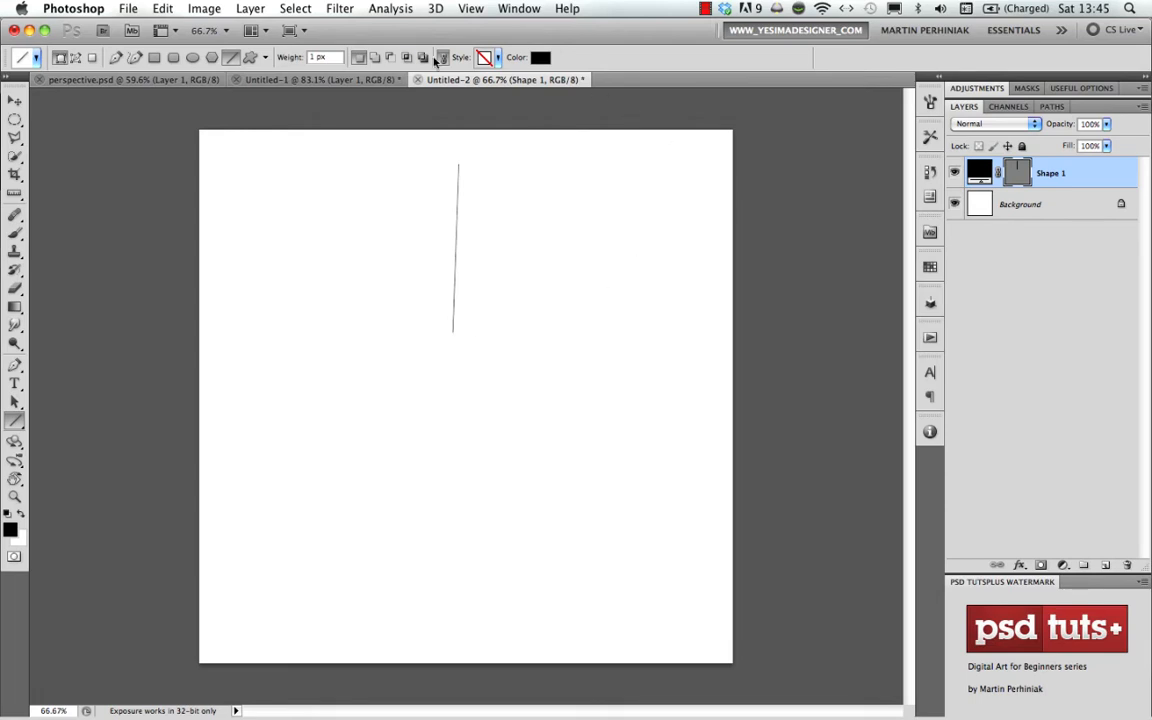
# - Repeat the rotation once on the line itself with Transform Again and once more on a duplicate of it
pyautogui.click(163, 9)
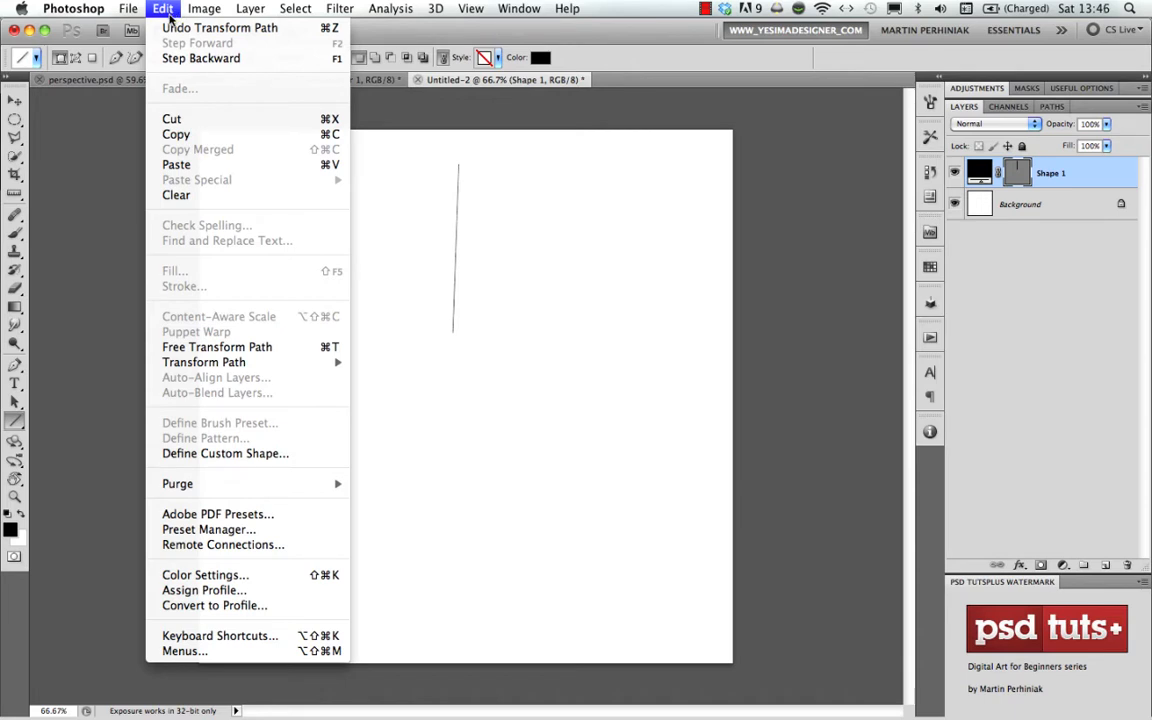
pyautogui.moveTo(303, 368)
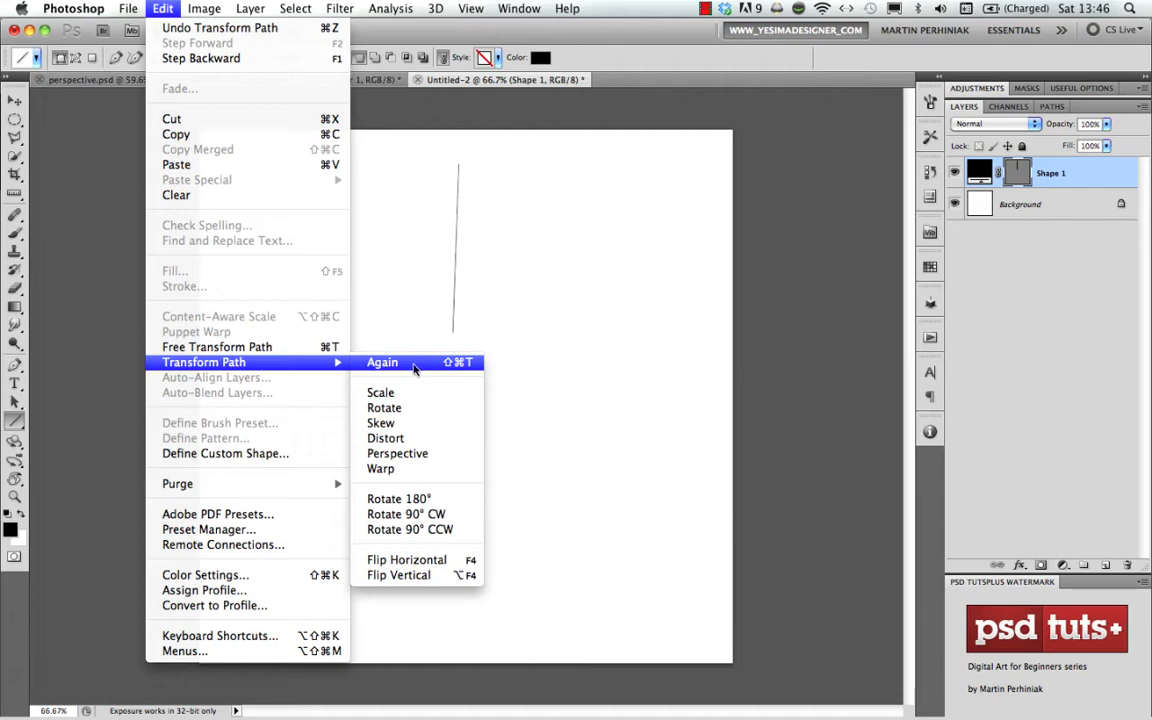
pyautogui.click(418, 366)
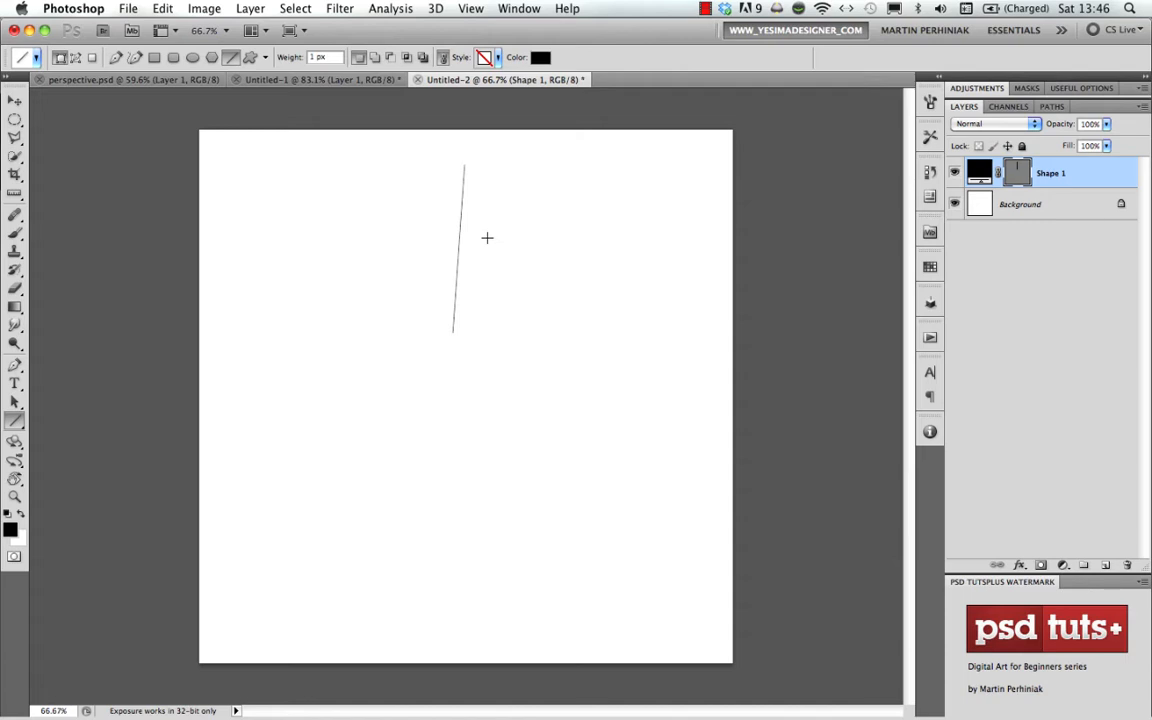
pyautogui.click(152, 8)
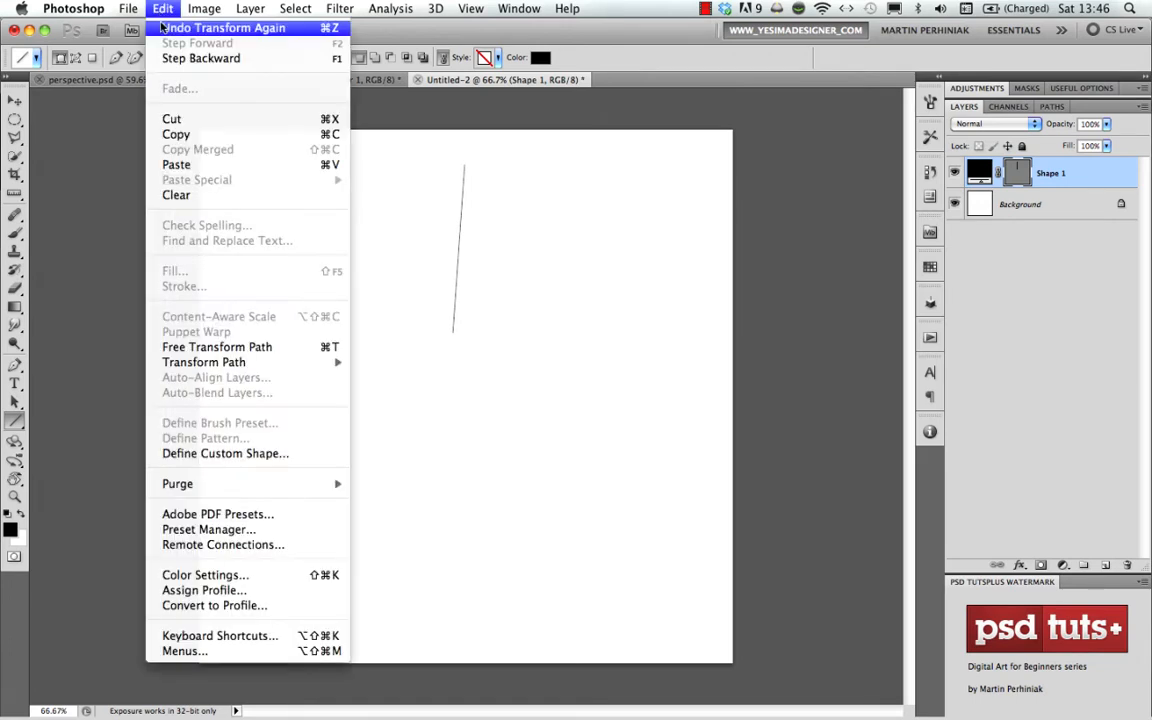
pyautogui.moveTo(245, 365)
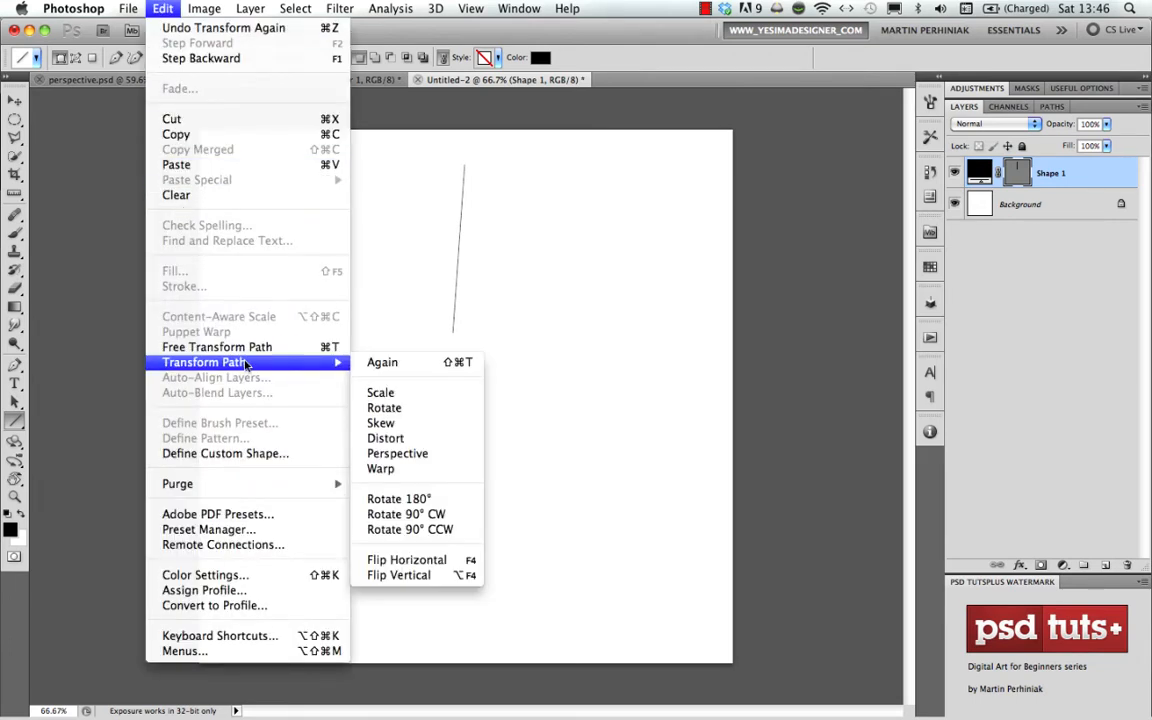
pyautogui.click(394, 363)
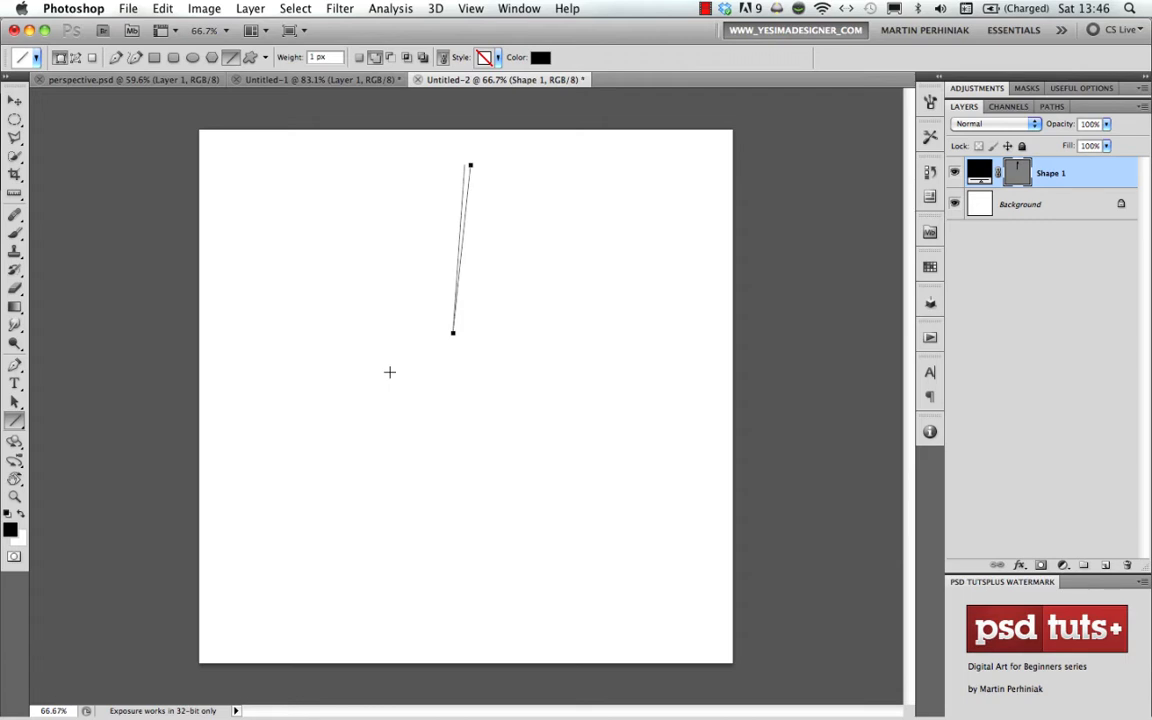
# - Keep repeating the rotation on new duplicates until the fan of lines reaches clockwise to slightly below horizontal
pyautogui.click(161, 9)
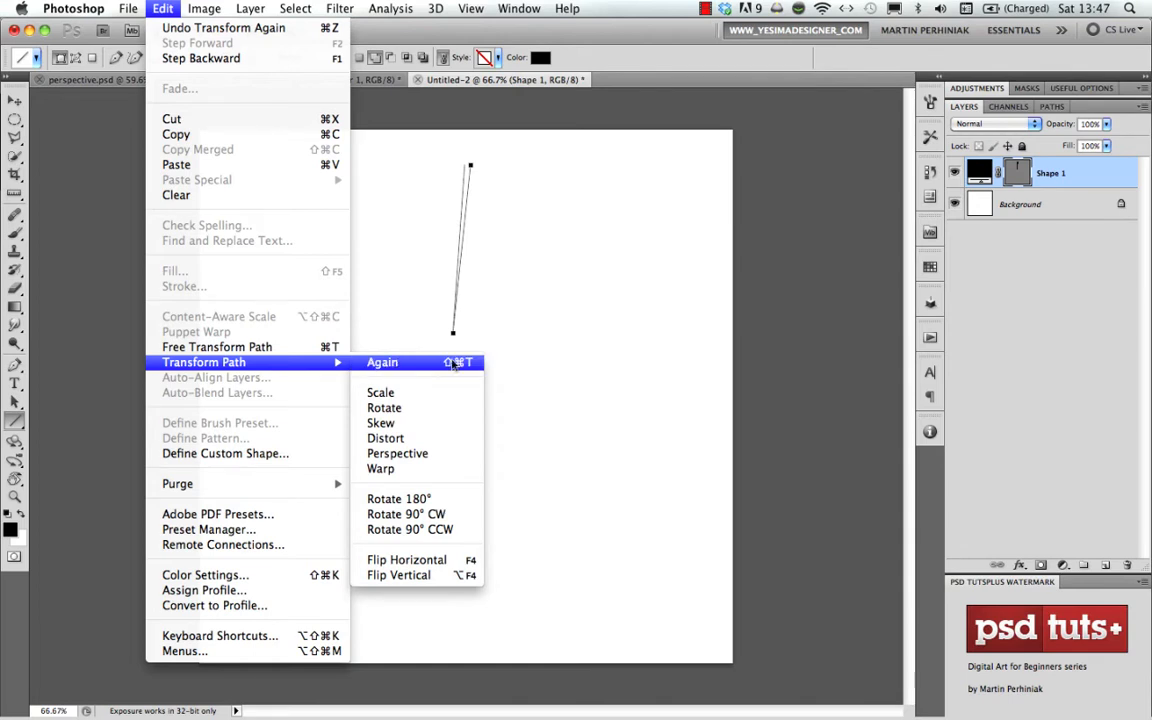
pyautogui.click(572, 341)
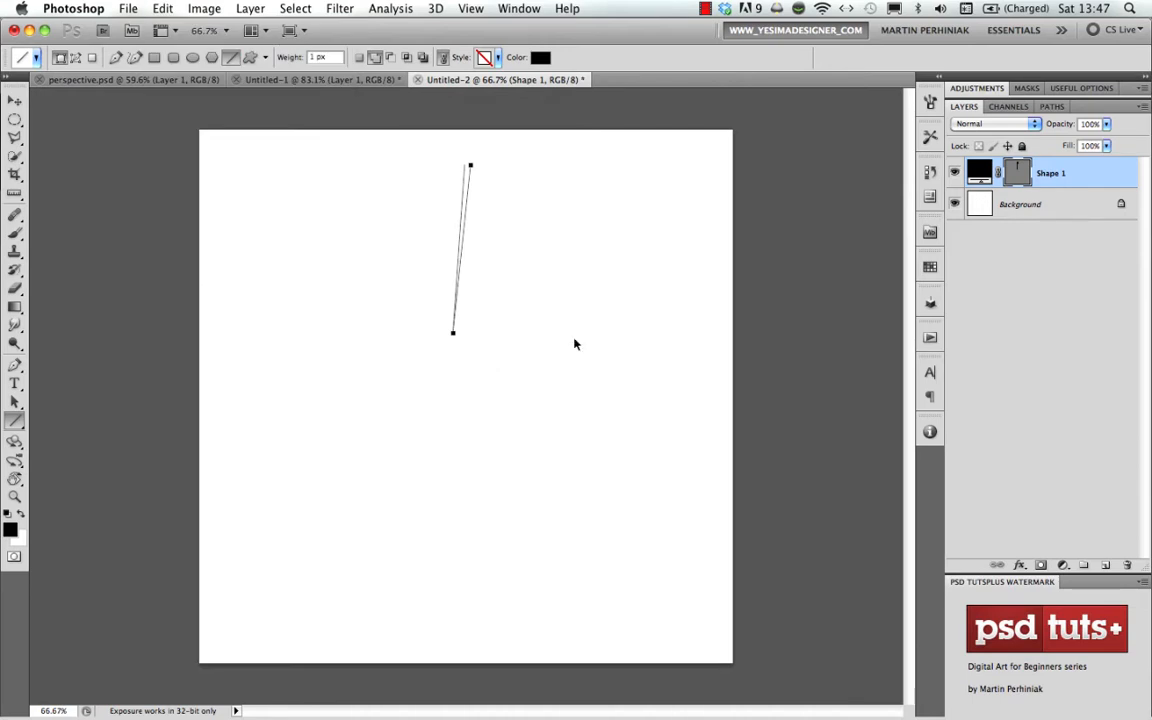
pyautogui.press('super+alt+shift+t')
pyautogui.press('super+z')
pyautogui.press('super+alt+shift+t')
pyautogui.press('super+alt+shift+t')
pyautogui.press('super+alt+shift+t')
pyautogui.press('super+alt+shift+t')
pyautogui.press('super+alt+shift+t')
pyautogui.press('super+alt+shift+t')
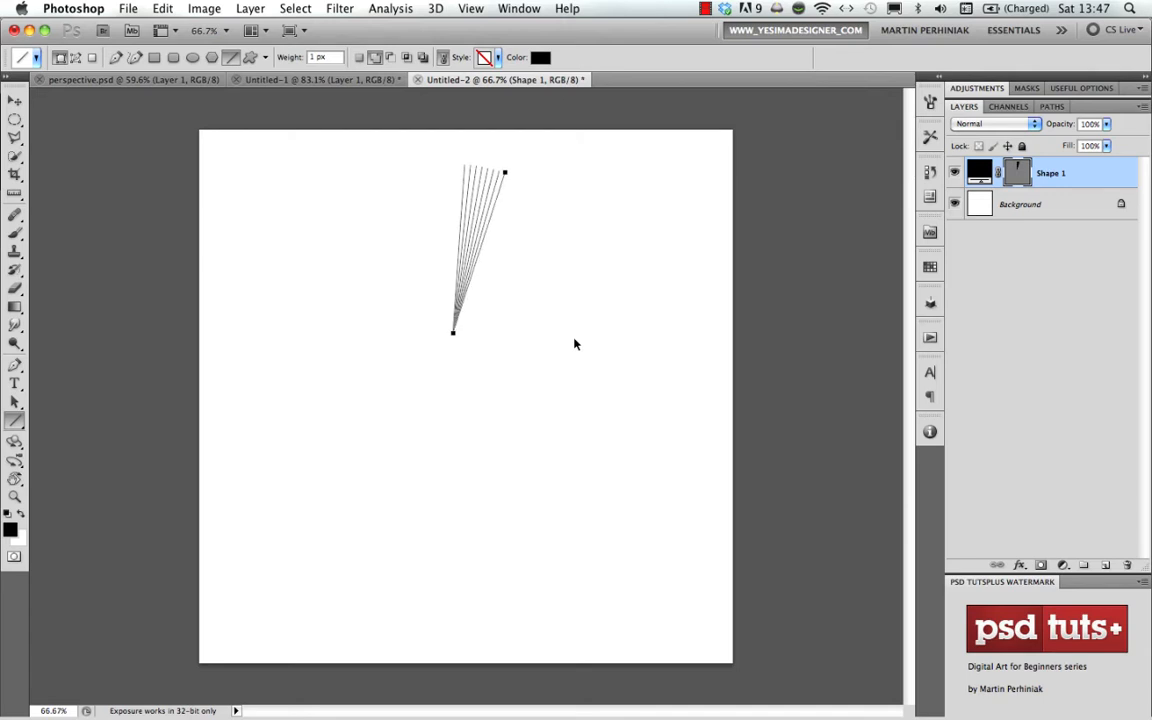
pyautogui.press('super+alt+shift+t')
pyautogui.press('super+alt+shift+t')
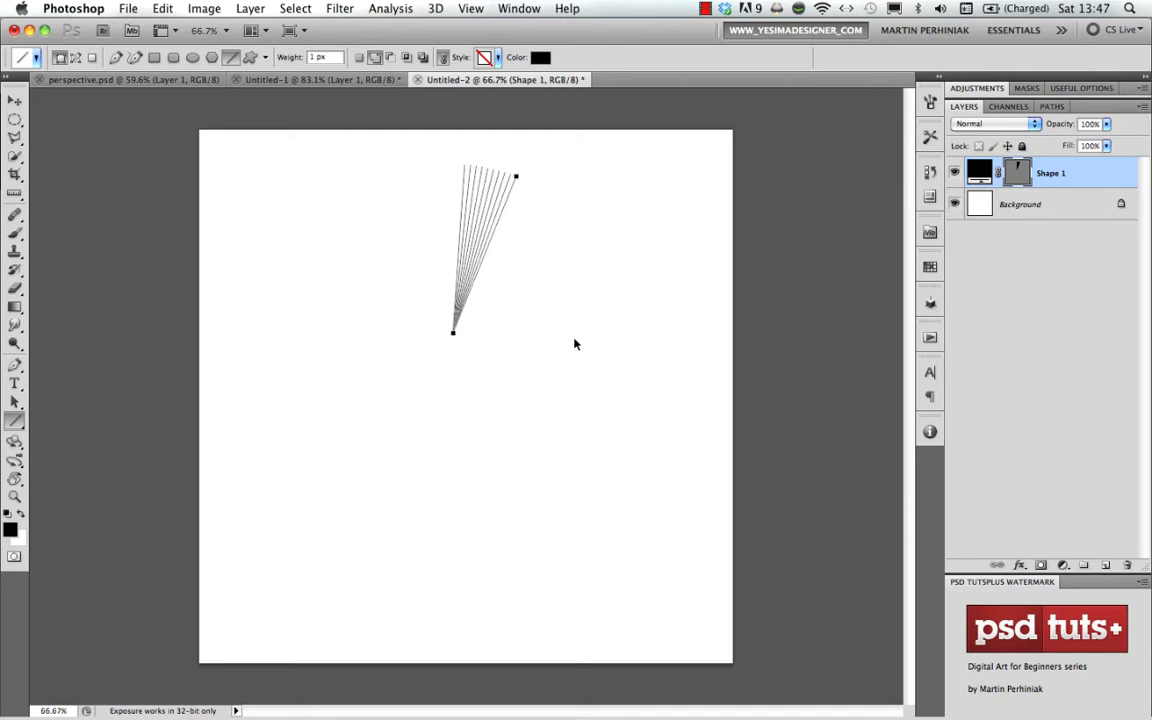
pyautogui.press('super+alt+shift+t')
pyautogui.press('super+alt+shift+t')
pyautogui.press('super+alt+shift+t')
pyautogui.press('super+alt+shift+t')
pyautogui.press('super+alt+shift+t')
pyautogui.press('super+alt+shift+t')
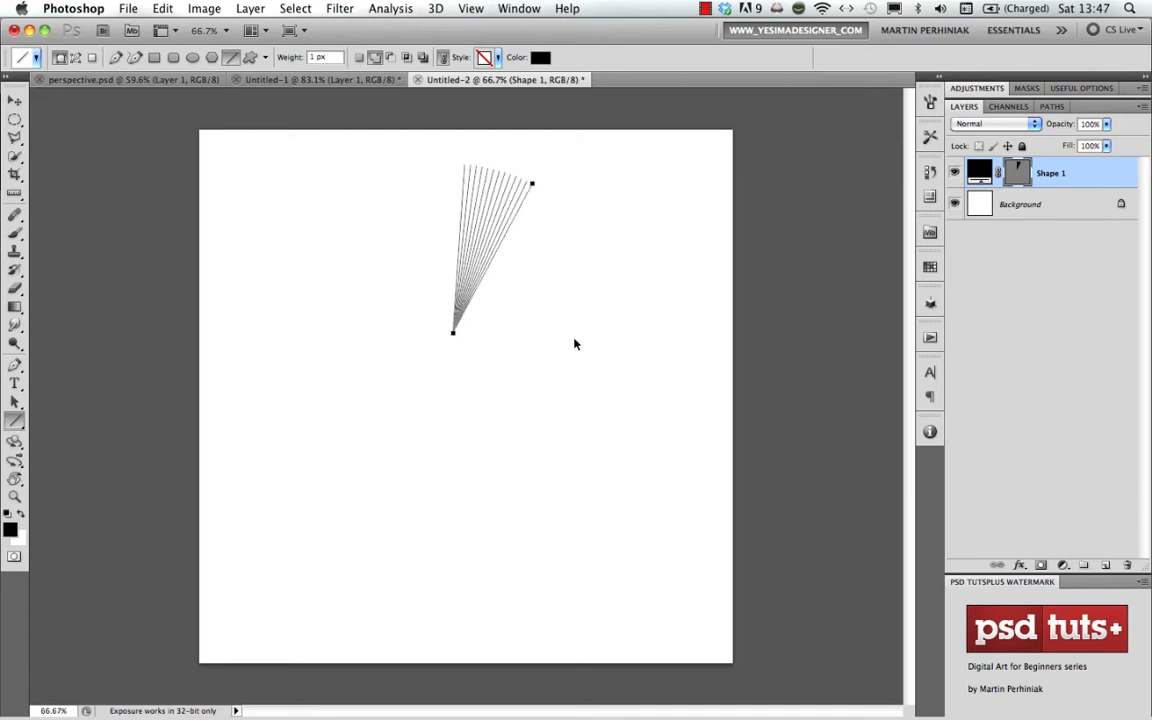
pyautogui.press('super+alt+shift+t')
pyautogui.press('super+alt+shift+t')
pyautogui.press('super+alt+shift+t')
pyautogui.press('super+alt+shift+t')
pyautogui.press('super+alt+shift+t')
pyautogui.press('super+alt+shift+t')
pyautogui.press('super+alt+shift+t')
pyautogui.press('super+alt+shift+t')
pyautogui.press('super+alt+shift+t')
pyautogui.press('super+alt+shift+t')
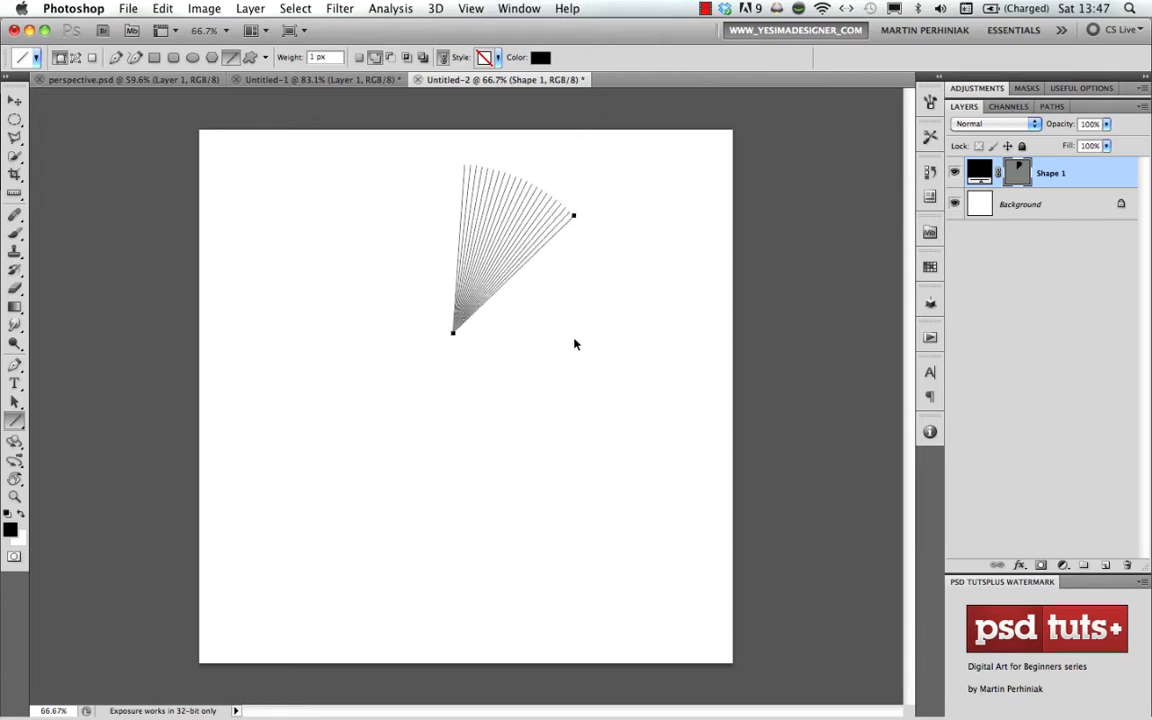
pyautogui.press('super+alt+shift+t')
pyautogui.press('super+alt+shift+t')
pyautogui.press('super+alt+shift+t')
pyautogui.press('super+alt+shift+t')
pyautogui.press('super+alt+shift+t')
pyautogui.press('super+alt+shift+t')
pyautogui.press('super+alt+shift+t')
pyautogui.press('super+alt+shift+t')
pyautogui.press('super+alt+shift+t')
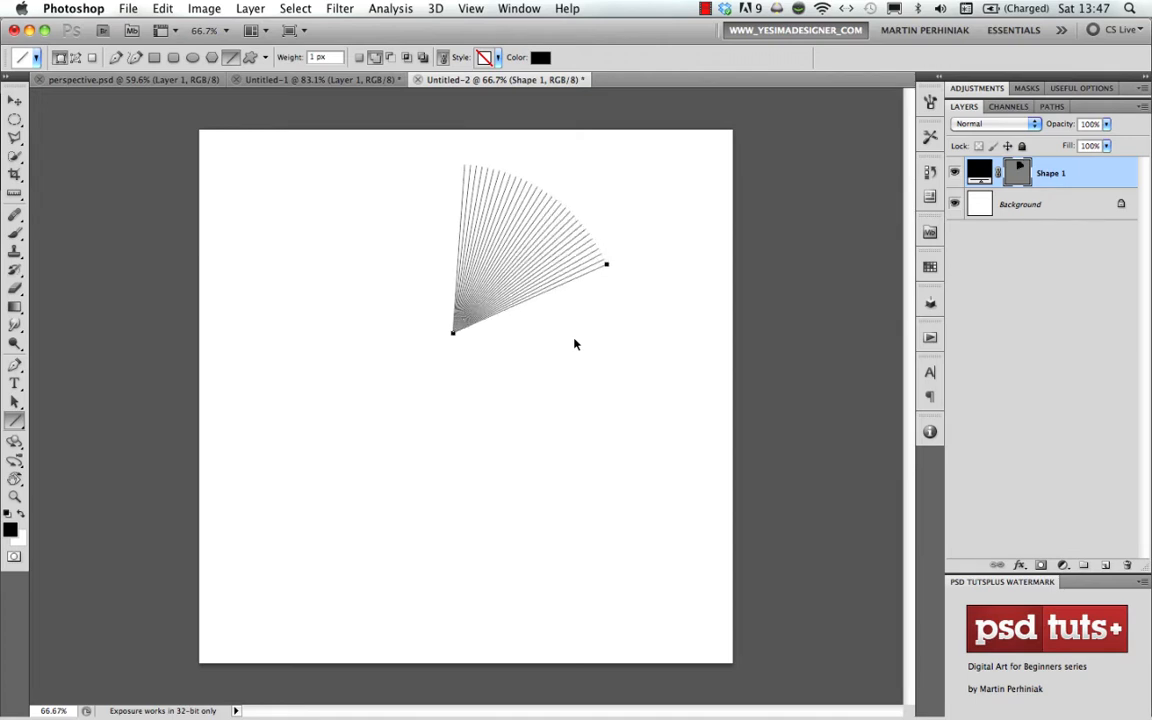
pyautogui.press('super+alt+shift+t')
pyautogui.press('super+alt+shift+t')
pyautogui.press('super+alt+shift+t')
pyautogui.press('super+alt+shift+t')
pyautogui.press('super+alt+shift+t')
pyautogui.press('super+alt+shift+t')
pyautogui.press('super+alt+shift+t')
pyautogui.press('super+alt+shift+t')
pyautogui.press('super+alt+shift+t')
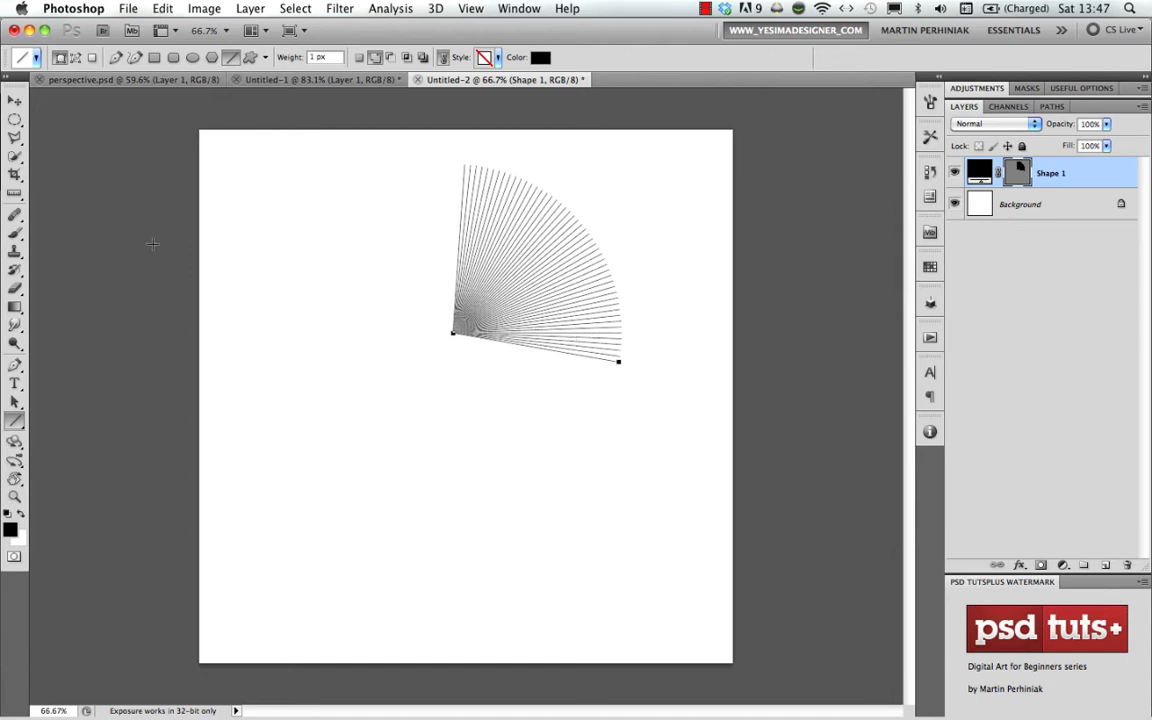
# - Look up the shortcut assigned to Transform Path > Again in the Keyboard Shortcuts settings and close them
pyautogui.click(152, 8)
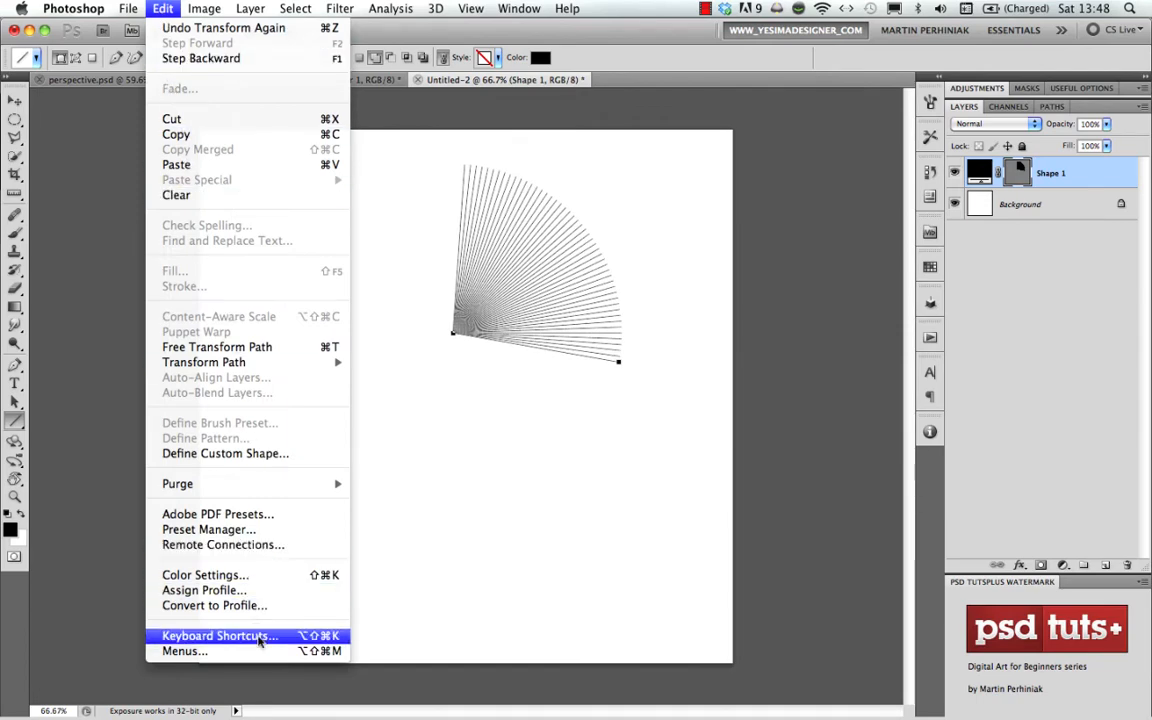
pyautogui.click(255, 636)
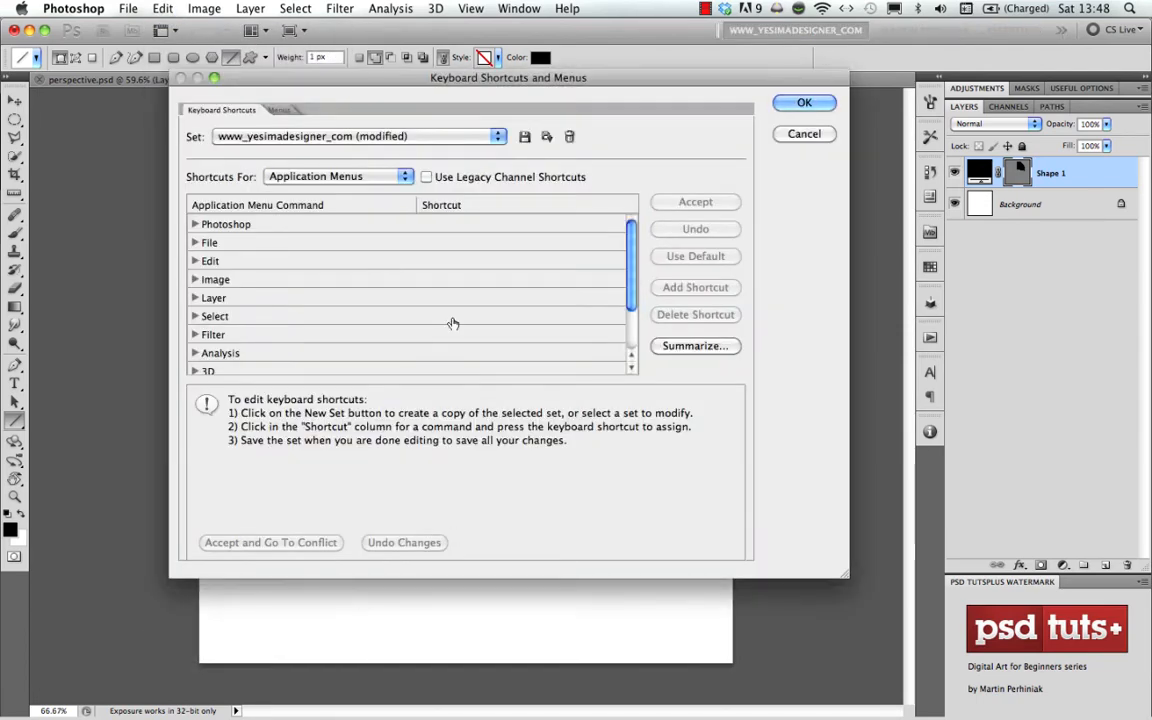
pyautogui.click(195, 261)
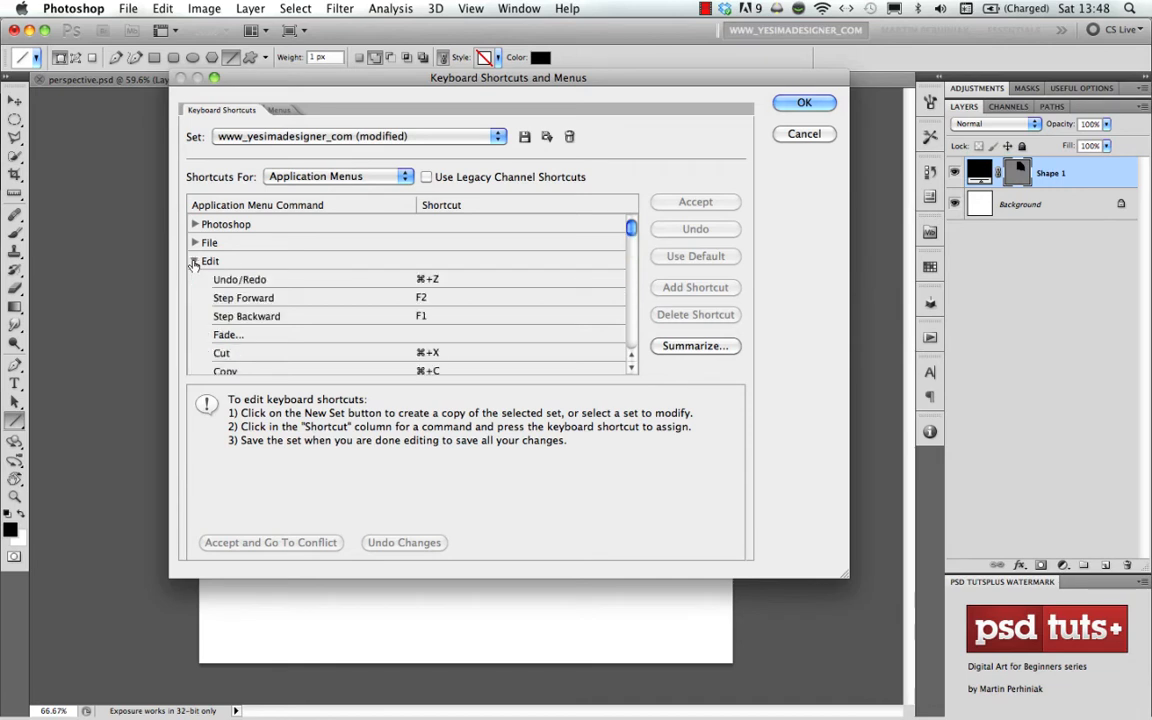
pyautogui.moveTo(629, 229); pyautogui.dragTo(629, 270)
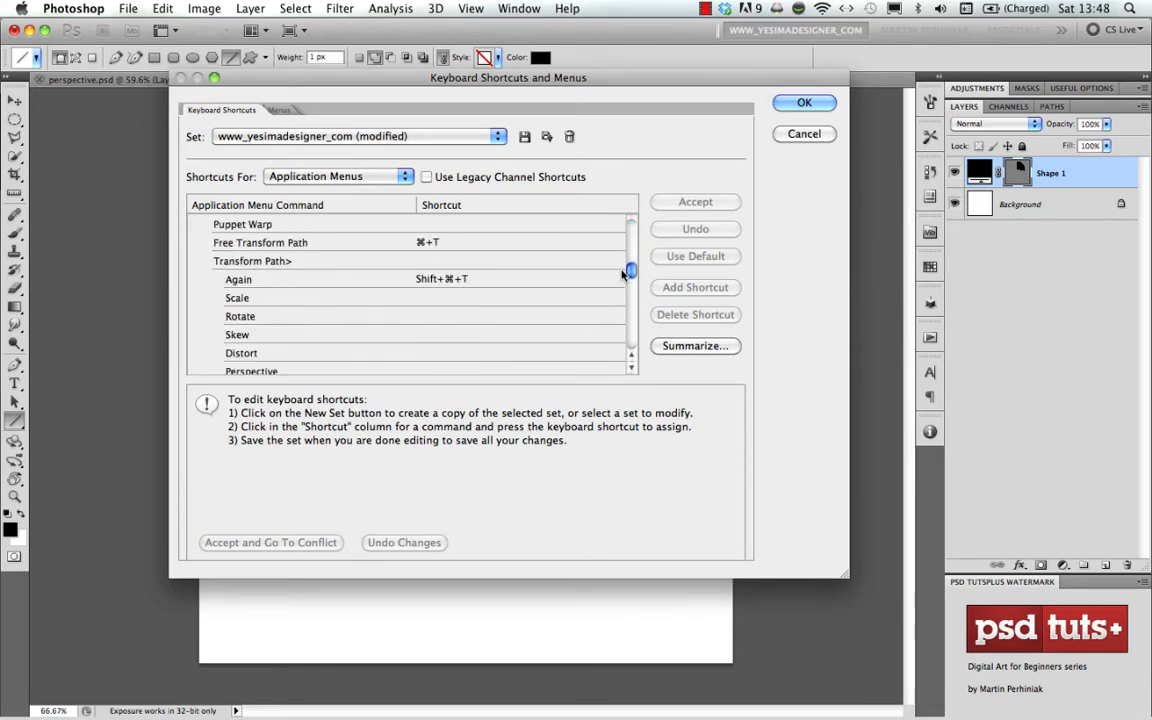
pyautogui.click(462, 279)
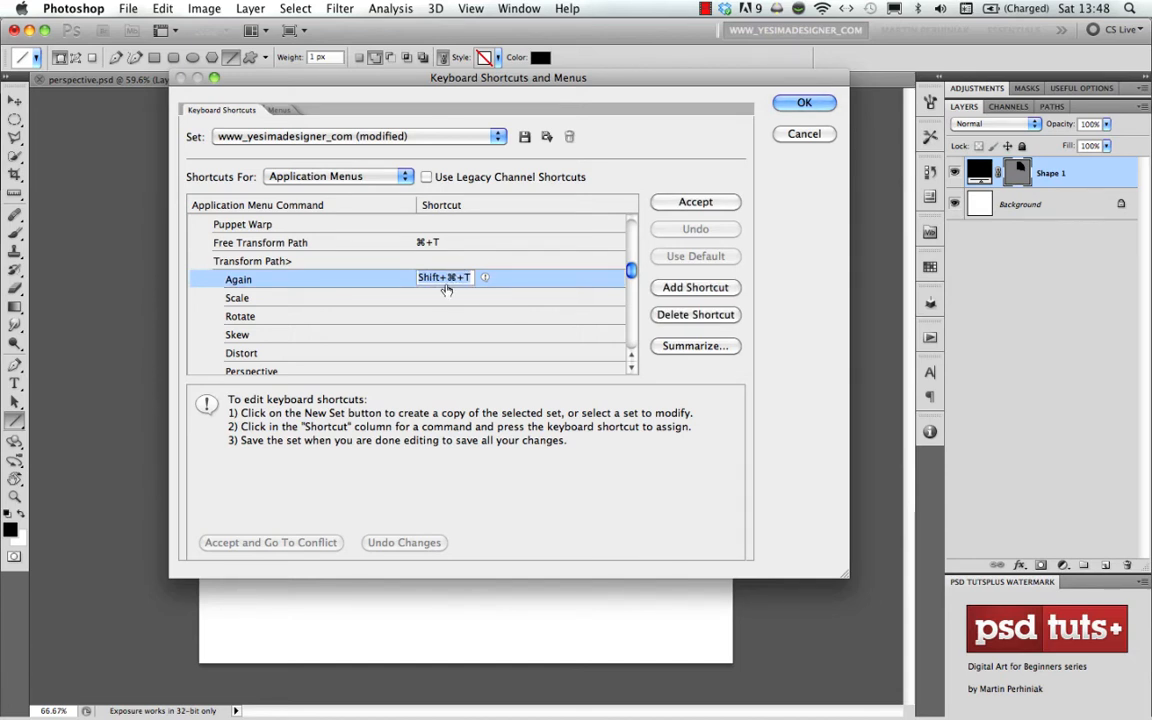
pyautogui.click(690, 203)
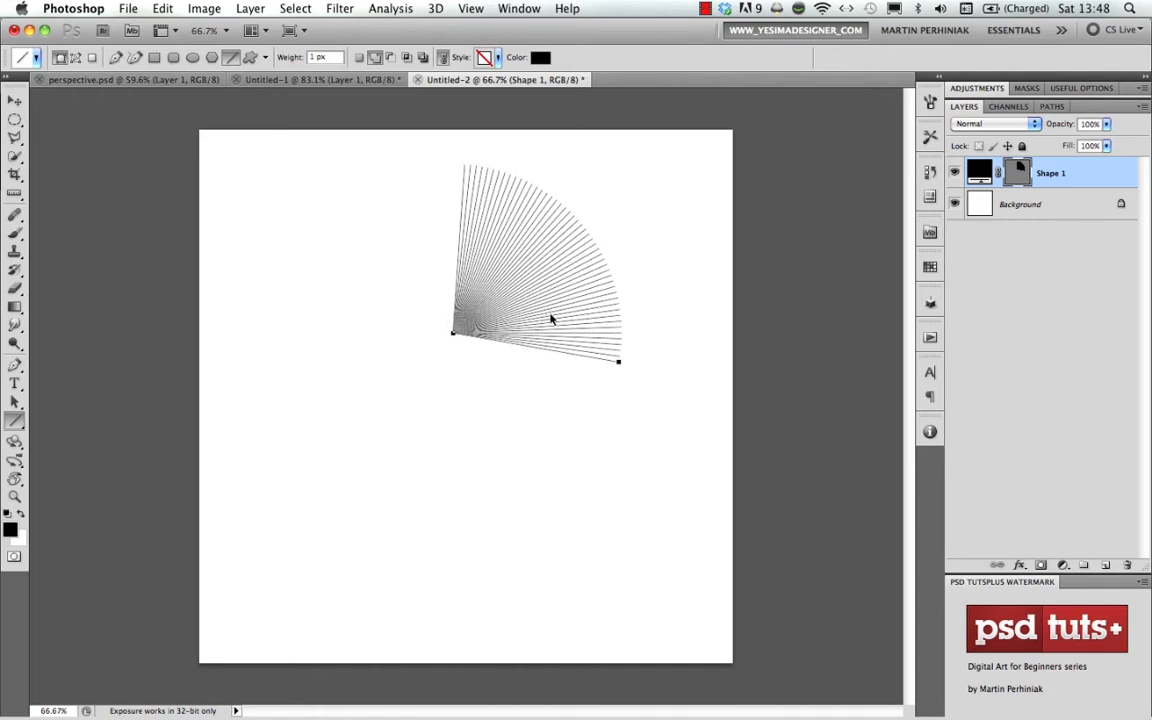
# - Continue repeating the rotation on new duplicates of the line until the lines close into a full circle, keeping Add to Shape Area active
pyautogui.press('super+alt+shift+t')
pyautogui.press('super+z')
pyautogui.press('super+alt+shift+t')
pyautogui.press('super+alt+shift+t')
pyautogui.press('super+alt+shift+t')
pyautogui.press('super+alt+shift+t')
pyautogui.press('super+alt+shift+t')
pyautogui.press('super+alt+shift+t')
pyautogui.press('super+alt+shift+t')
pyautogui.press('super+alt+shift+t')
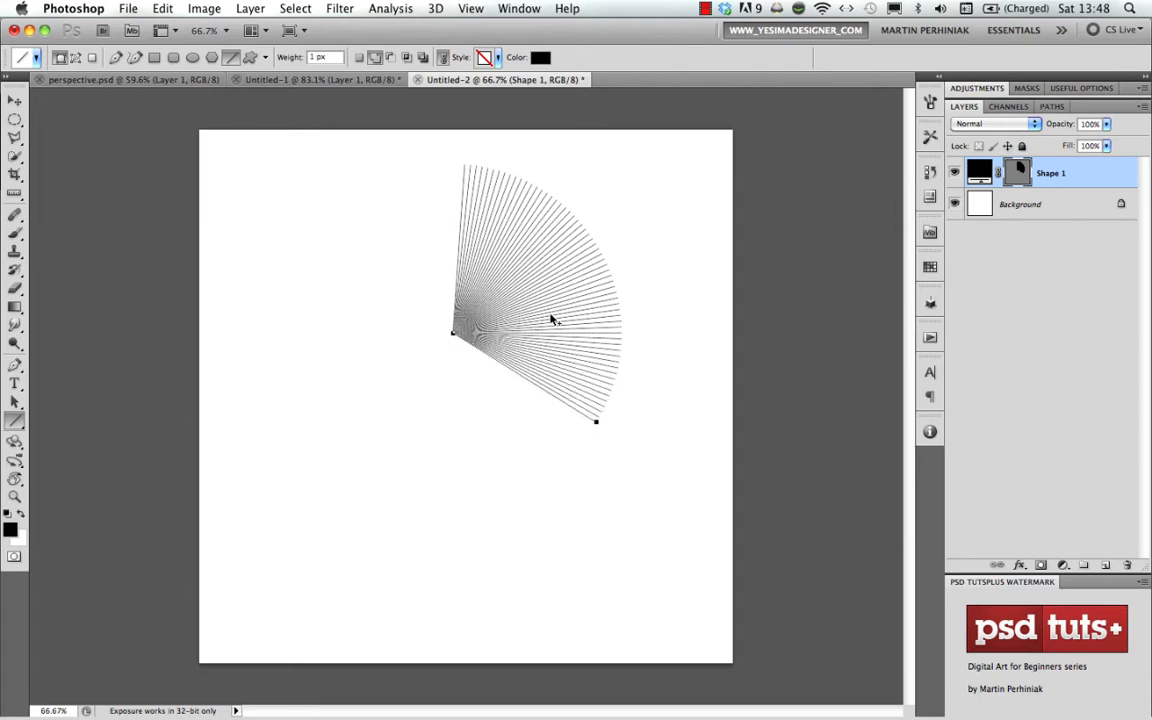
pyautogui.press('super+alt+shift+t')
pyautogui.press('super+alt+shift+t')
pyautogui.press('super+alt+shift+t')
pyautogui.press('super+alt+shift+t')
pyautogui.press('super+alt+shift+t')
pyautogui.press('super+alt+shift+t')
pyautogui.press('super+alt+shift+t')
pyautogui.press('super+alt+shift+t')
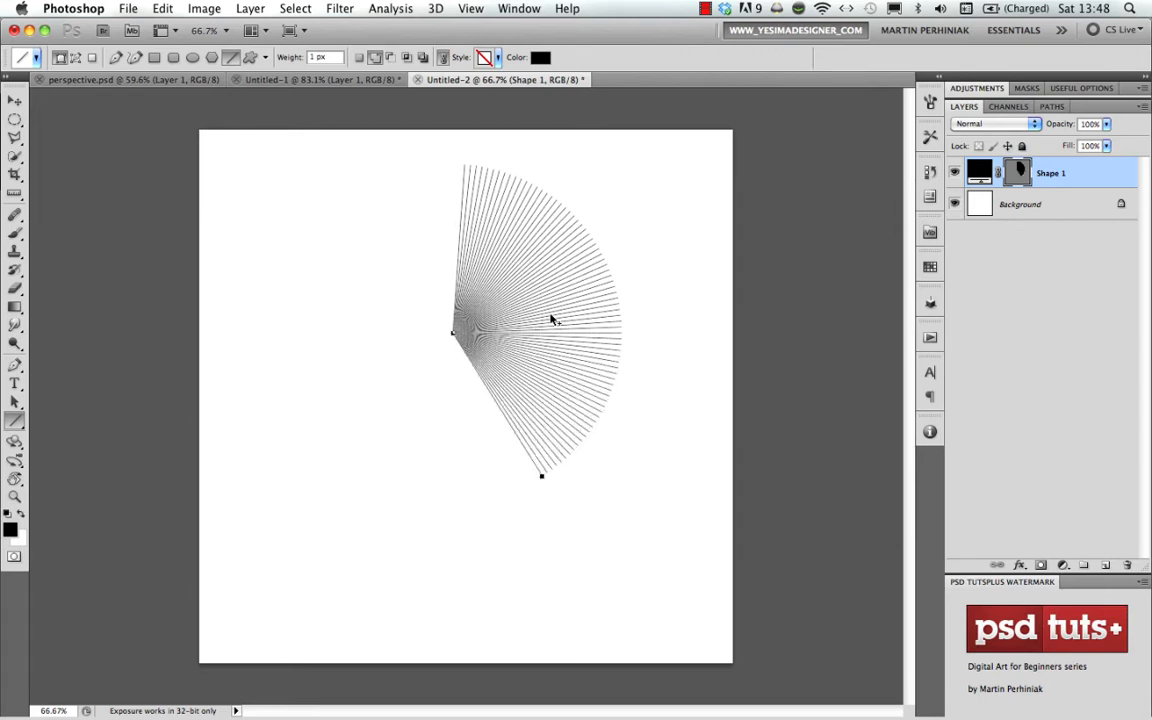
pyautogui.press('super+alt+shift+t')
pyautogui.press('super+alt+shift+t')
pyautogui.press('super+alt+shift+t')
pyautogui.press('super+alt+shift+t')
pyautogui.press('super+alt+shift+t')
pyautogui.press('super+alt+shift+t')
pyautogui.press('super+alt+shift+t')
pyautogui.press('super+alt+shift+t')
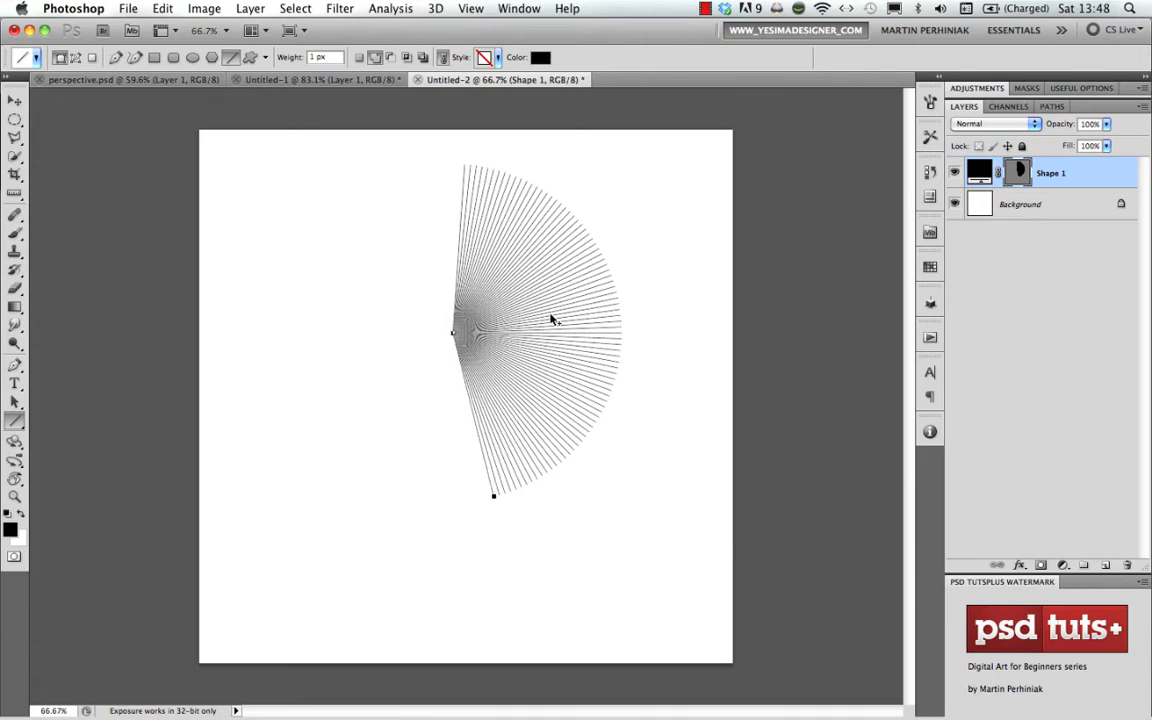
pyautogui.press('super+alt+shift+t')
pyautogui.press('super+alt+shift+t')
pyautogui.press('super+alt+shift+t')
pyautogui.press('super+alt+shift+t')
pyautogui.press('super+alt+shift+t')
pyautogui.press('super+alt+shift+t')
pyautogui.press('super+alt+shift+t')
pyautogui.press('super+alt+shift+t')
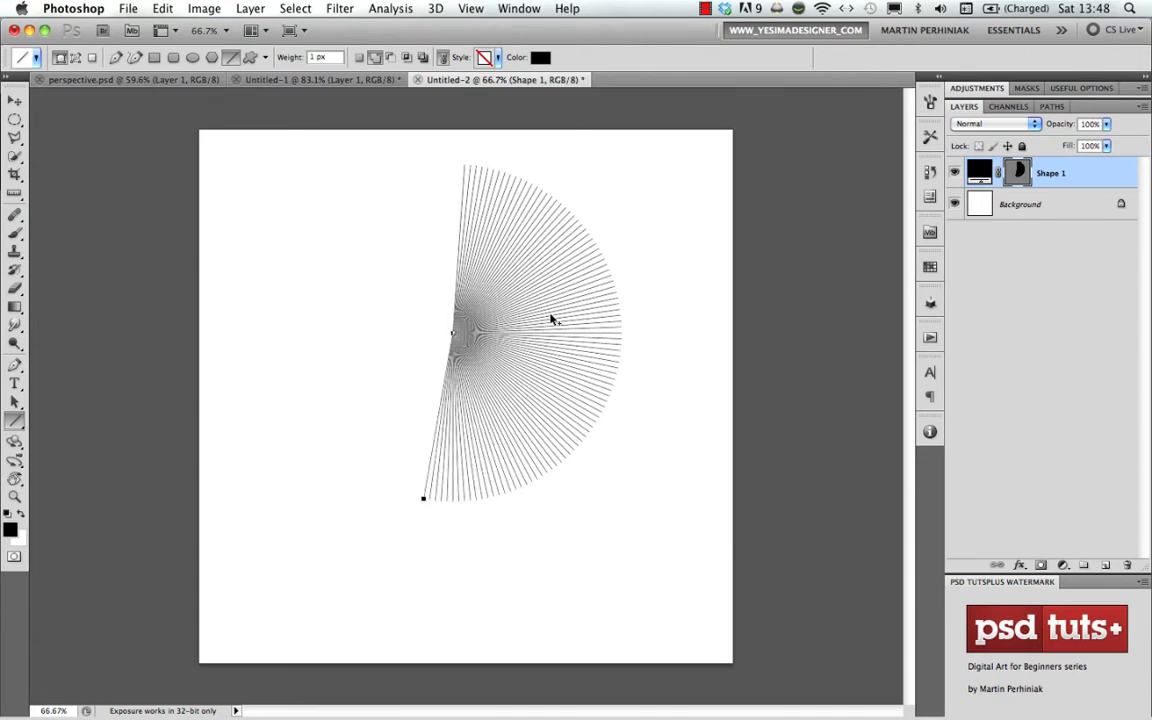
pyautogui.press('super+alt+shift+t')
pyautogui.press('super+alt+shift+t')
pyautogui.press('super+alt+shift+t')
pyautogui.press('super+alt+shift+t')
pyautogui.press('super+alt+shift+t')
pyautogui.press('super+alt+shift+t')
pyautogui.press('super+alt+shift+t')
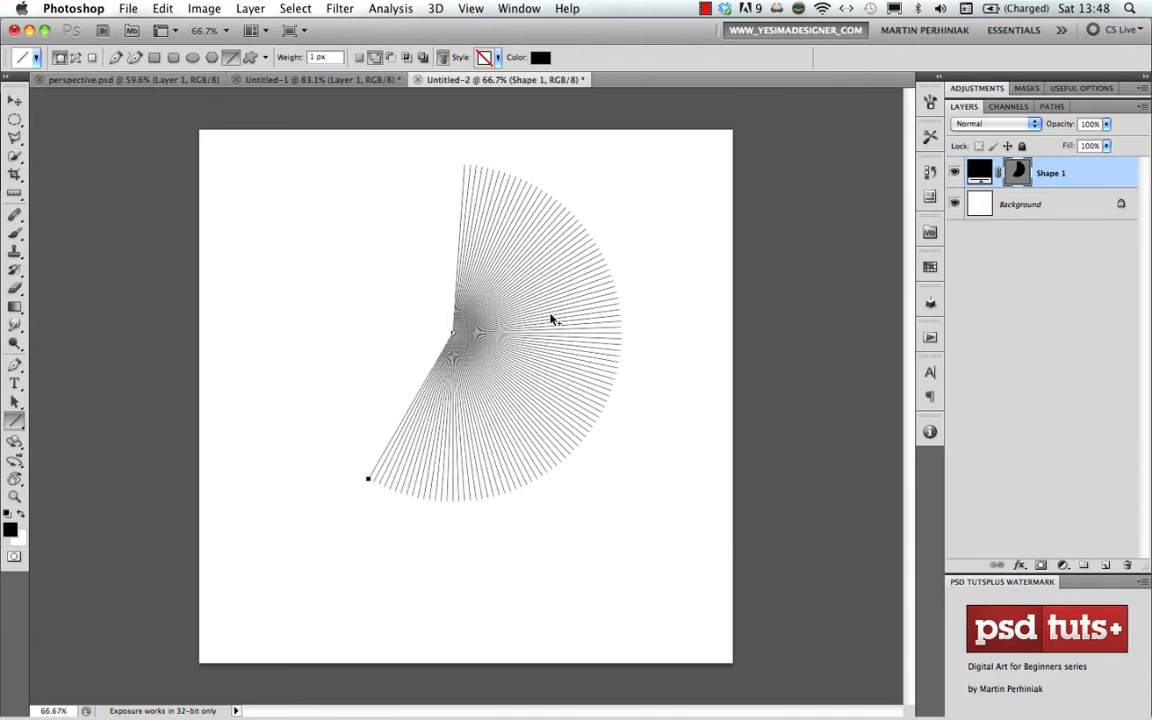
pyautogui.press('super+alt+shift+t')
pyautogui.press('super+alt+shift+t')
pyautogui.press('super+alt+shift+t')
pyautogui.press('super+alt+shift+t')
pyautogui.press('super+alt+shift+t')
pyautogui.press('super+alt+shift+t')
pyautogui.press('super+alt+shift+t')
pyautogui.press('super+alt+shift+t')
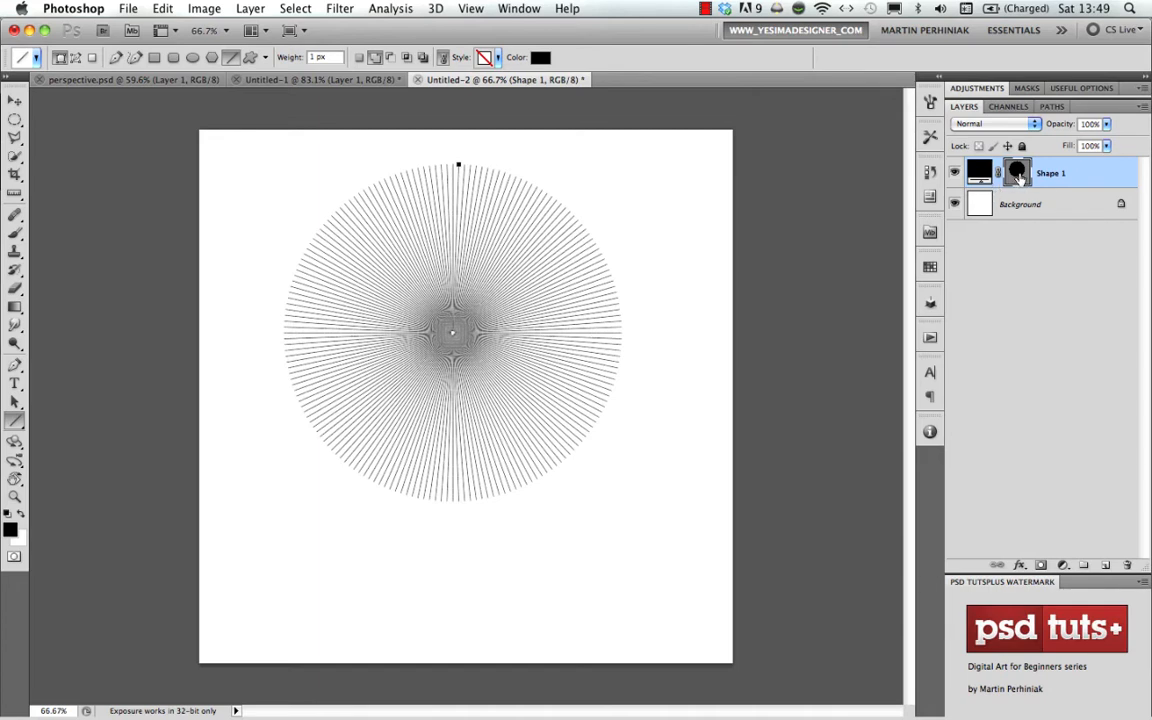
pyautogui.click(376, 58)
# - Select all the radial lines with the Path Selection tool and examine how they converge at the centre
pyautogui.press('a')
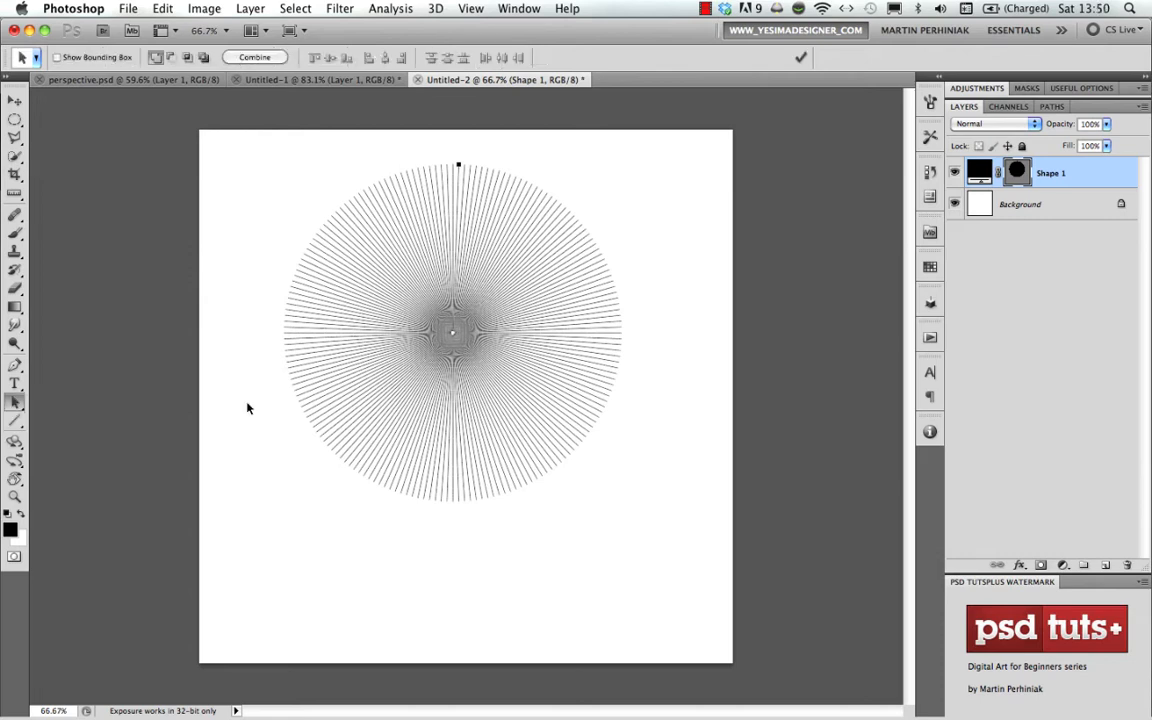
pyautogui.moveTo(257, 160); pyautogui.dragTo(670, 551)
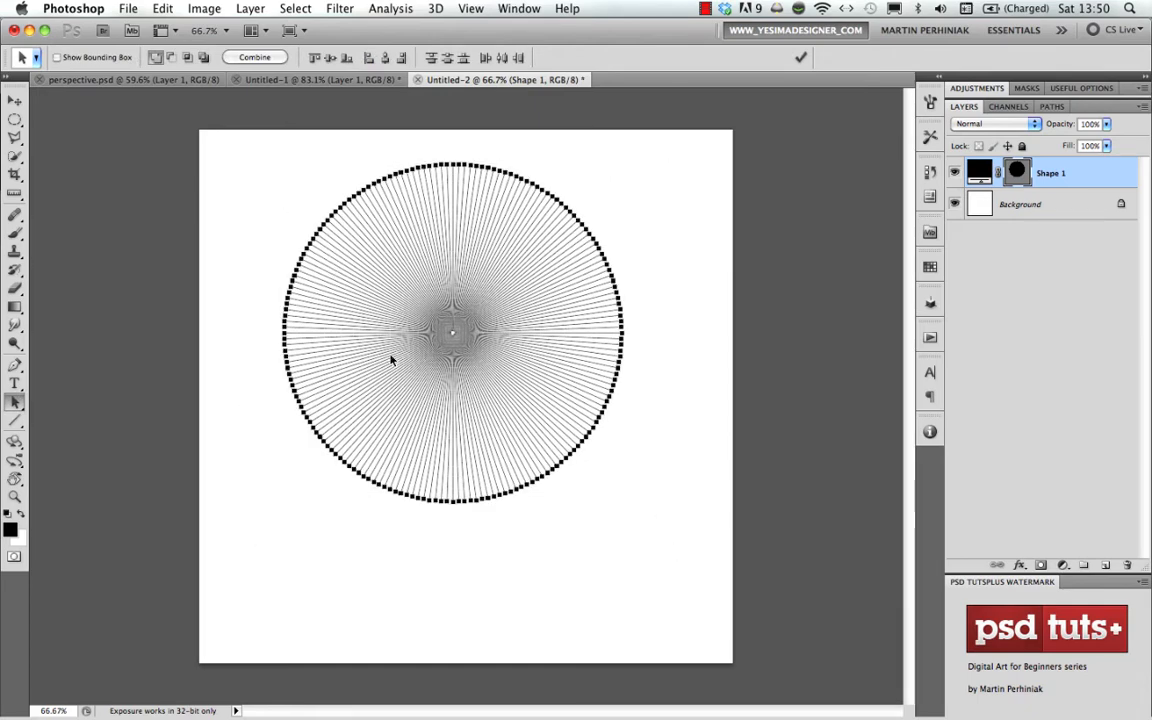
pyautogui.moveTo(442, 330); pyautogui.dragTo(489, 386)
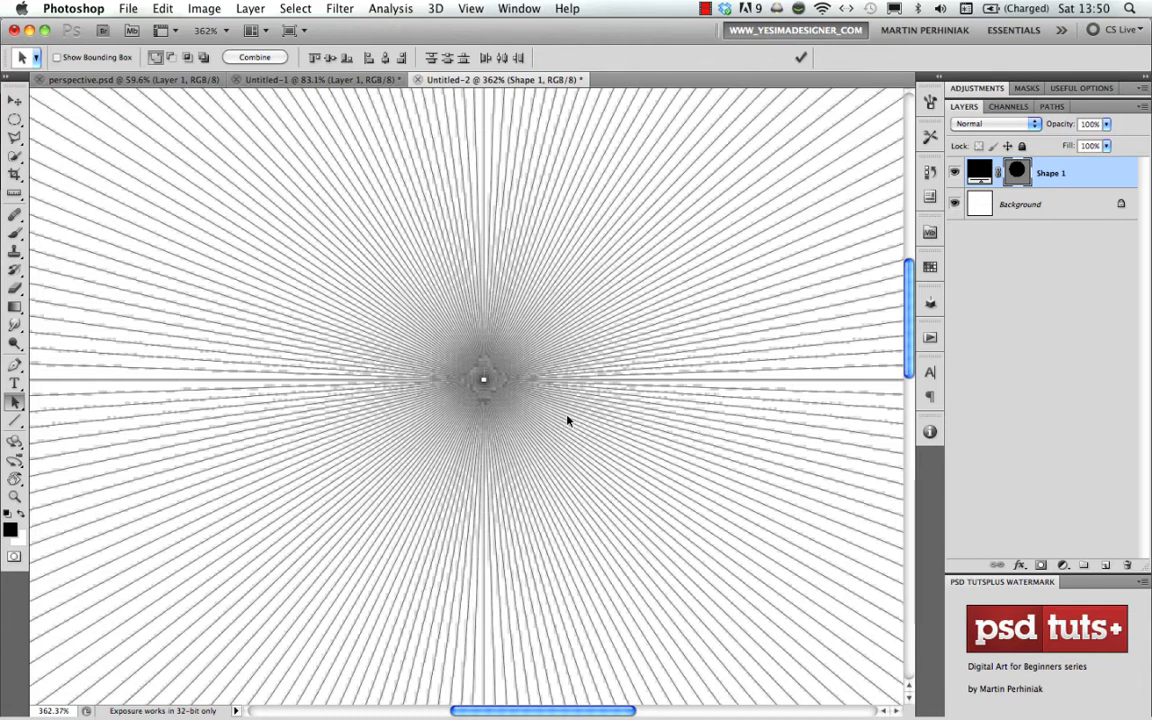
pyautogui.moveTo(567, 422); pyautogui.dragTo(527, 339)
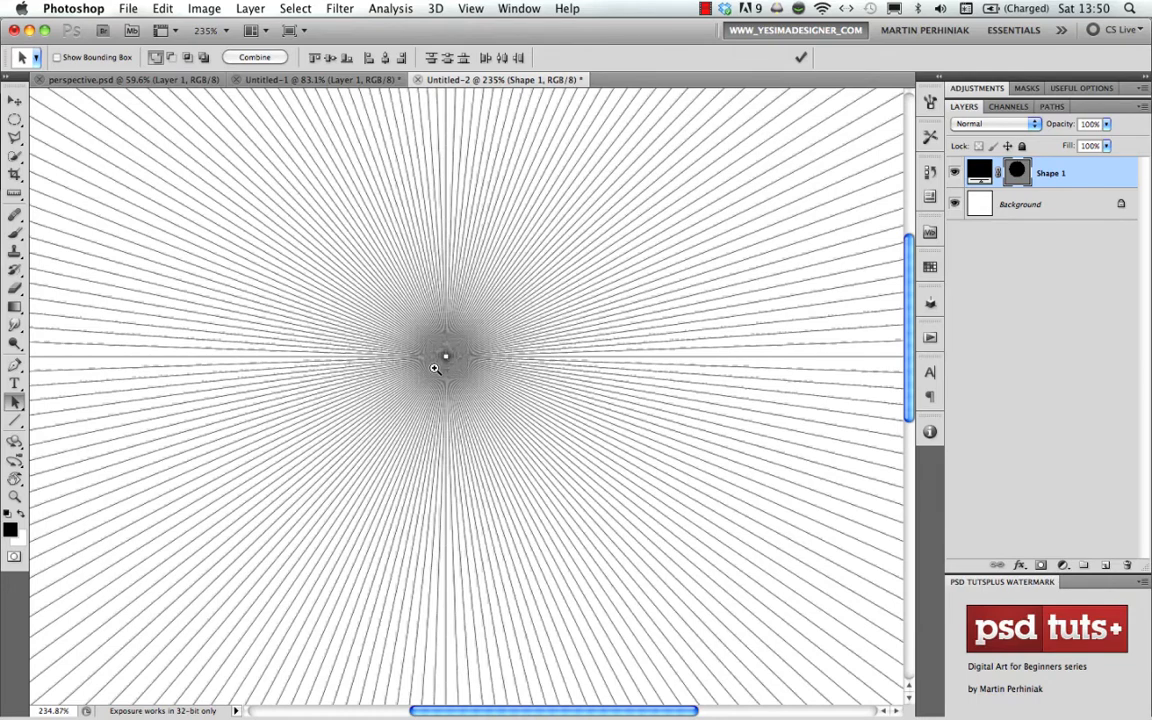
pyautogui.moveTo(443, 357); pyautogui.dragTo(478, 364)
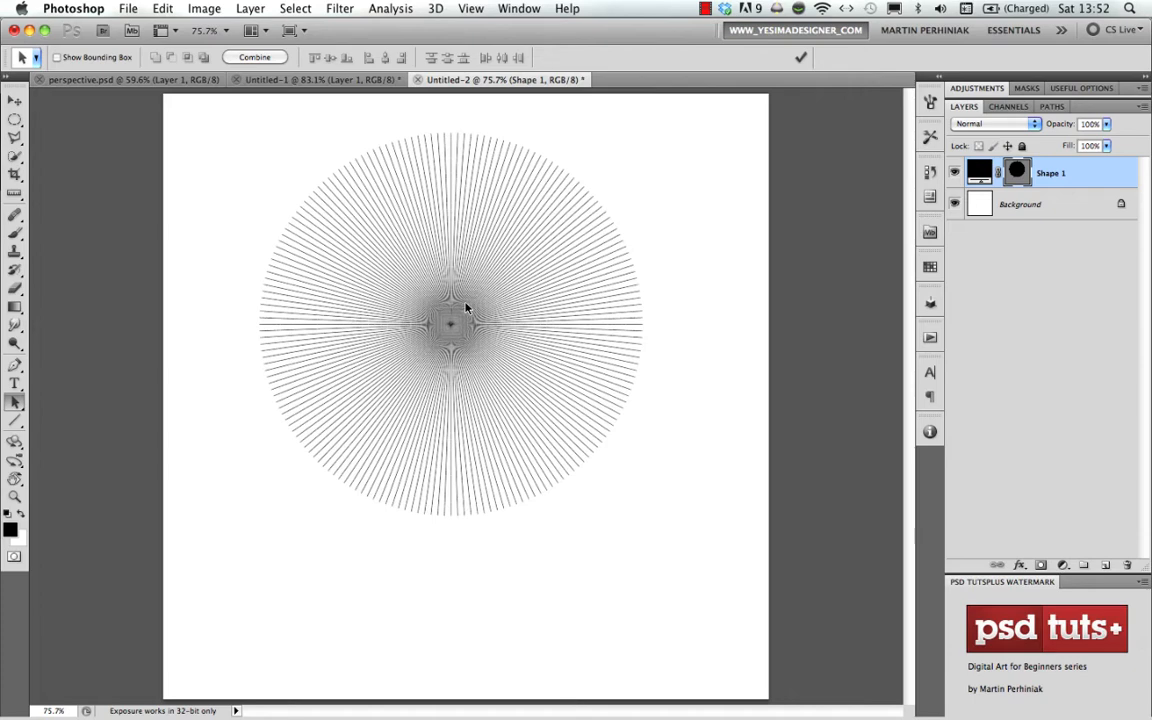
pyautogui.scroll(2, 450, 316)
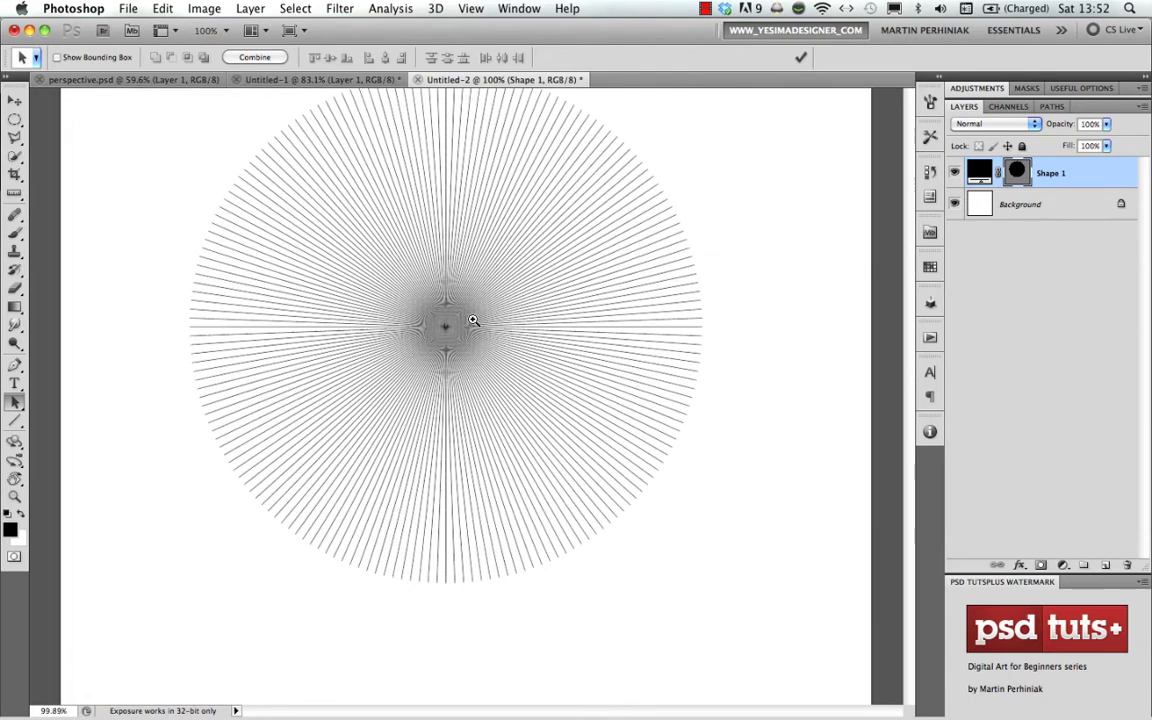
pyautogui.scroll(-2, 447, 327)
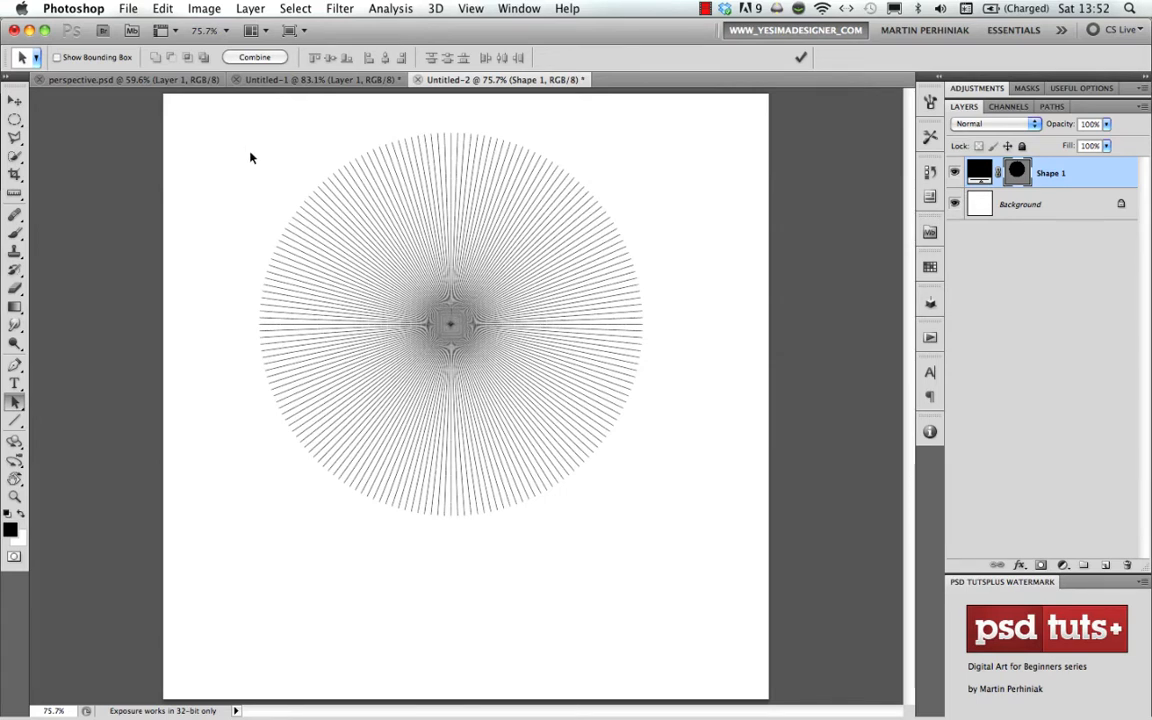
# - Define the complete set of radial lines as a custom shape named "vanishing point" and delete the Shape 1 layer
pyautogui.moveTo(260, 128); pyautogui.dragTo(694, 535)
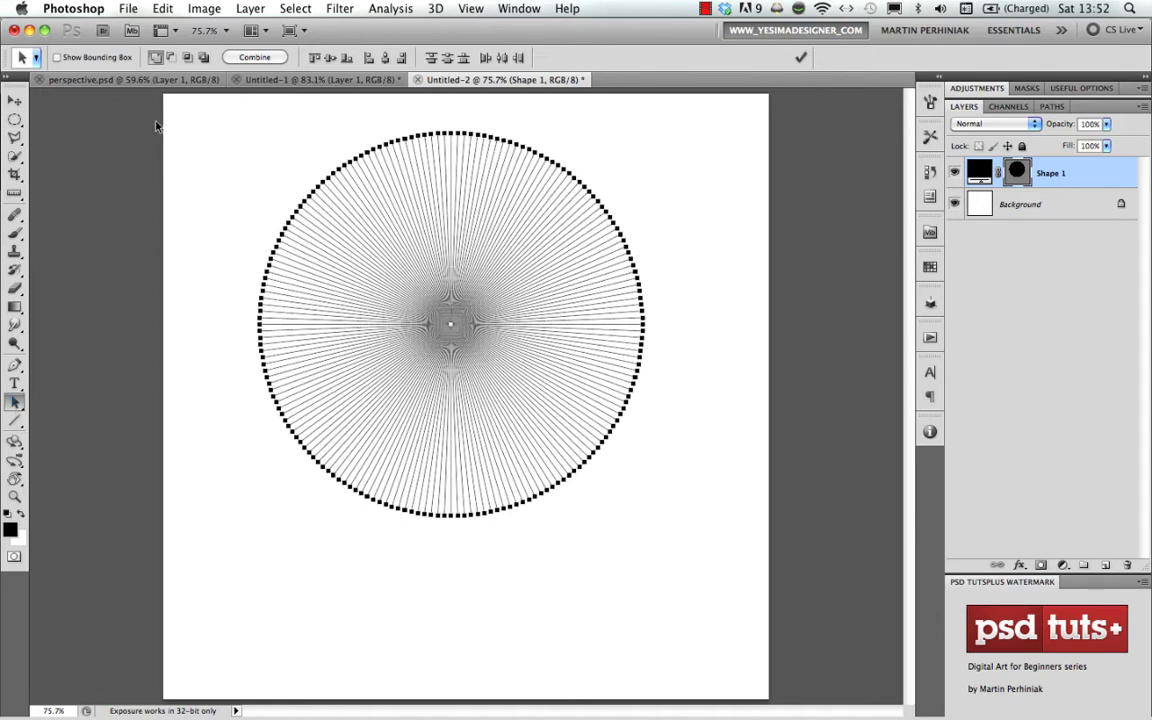
pyautogui.click(161, 9)
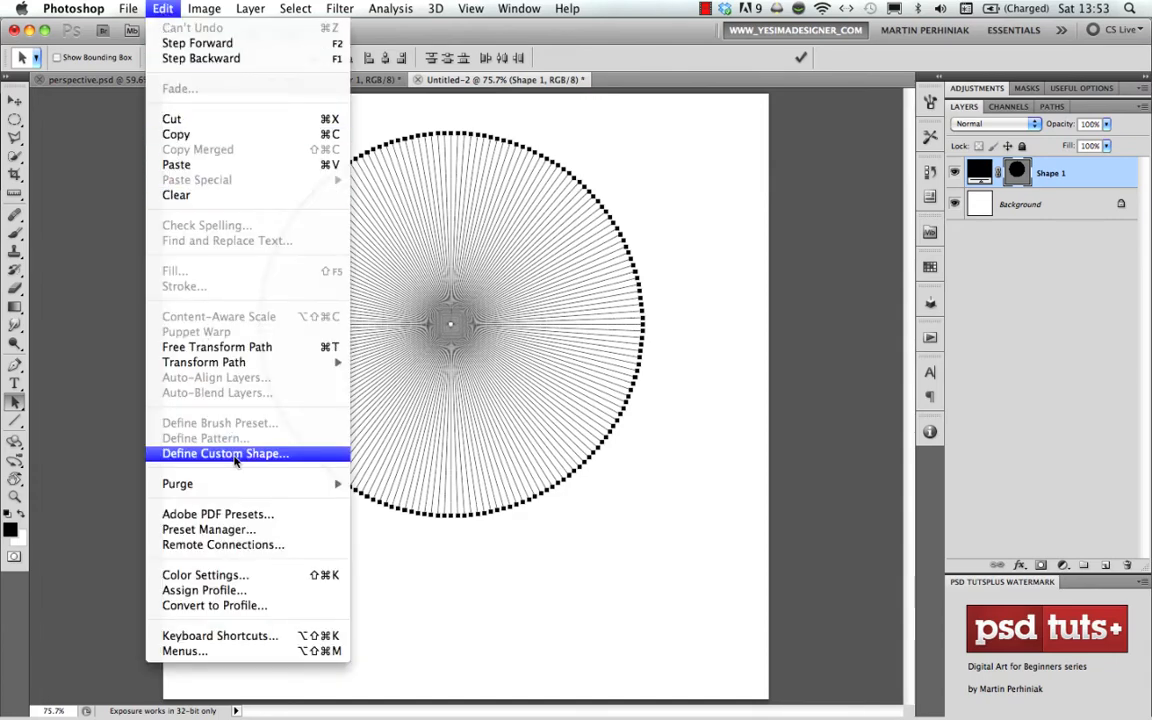
pyautogui.click(234, 455)
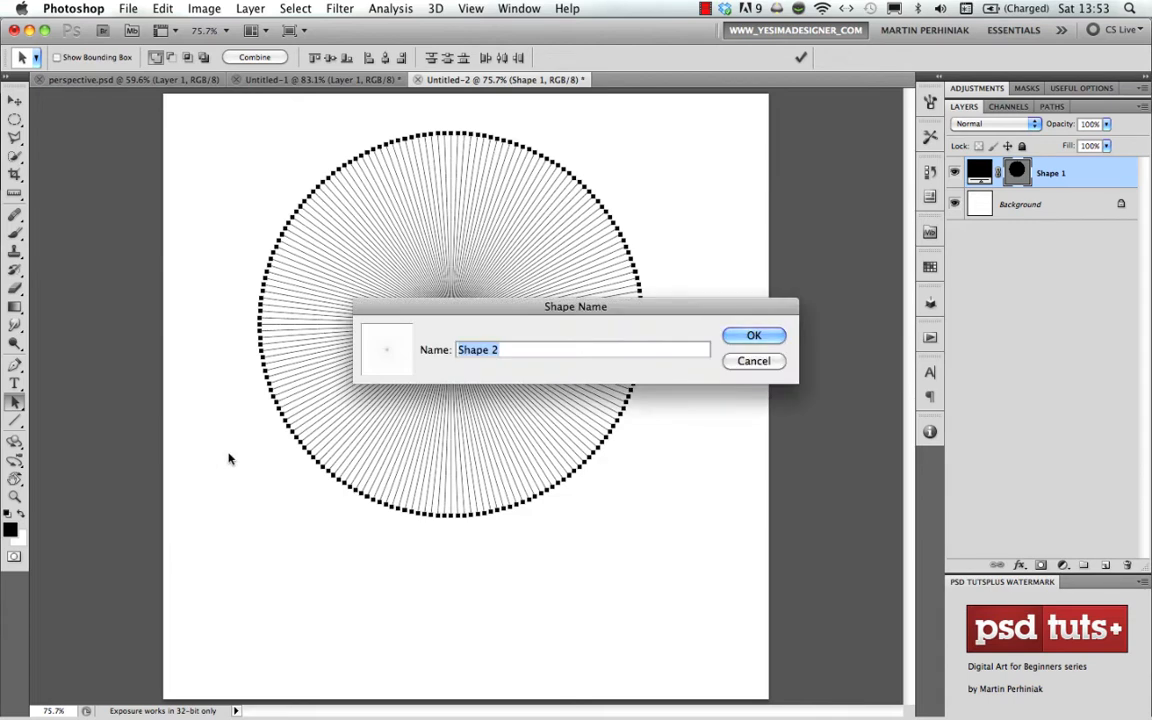
pyautogui.write('vanish')
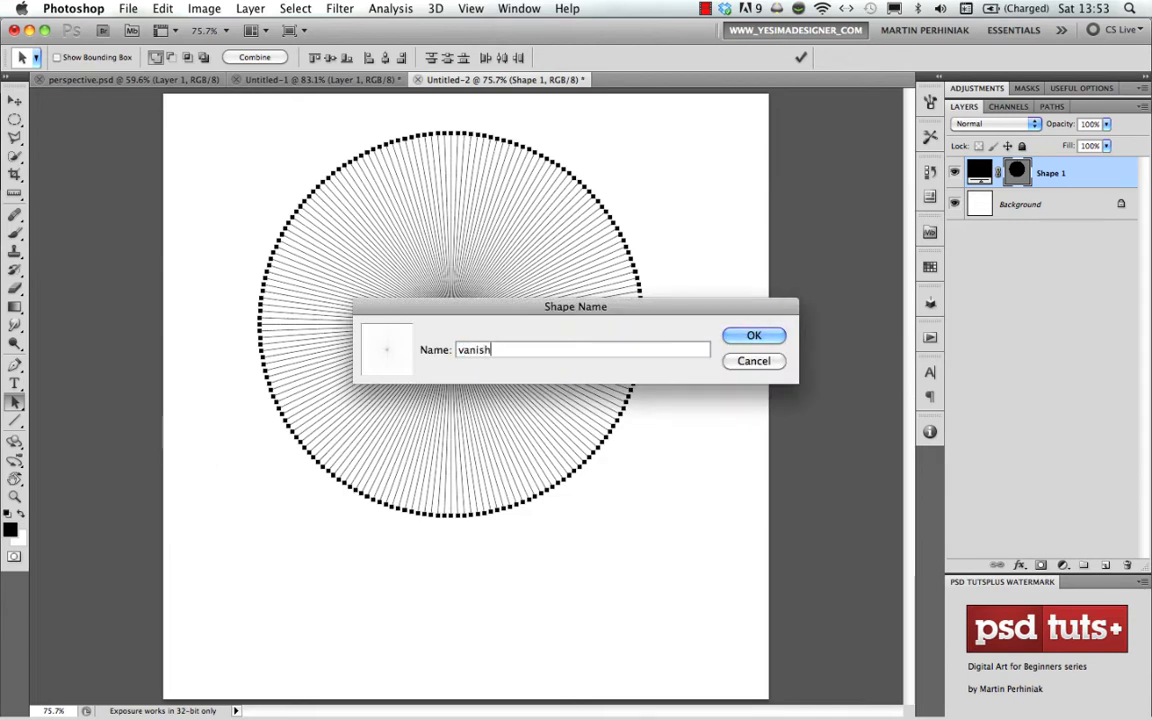
pyautogui.write('ing point')
pyautogui.press('Return')
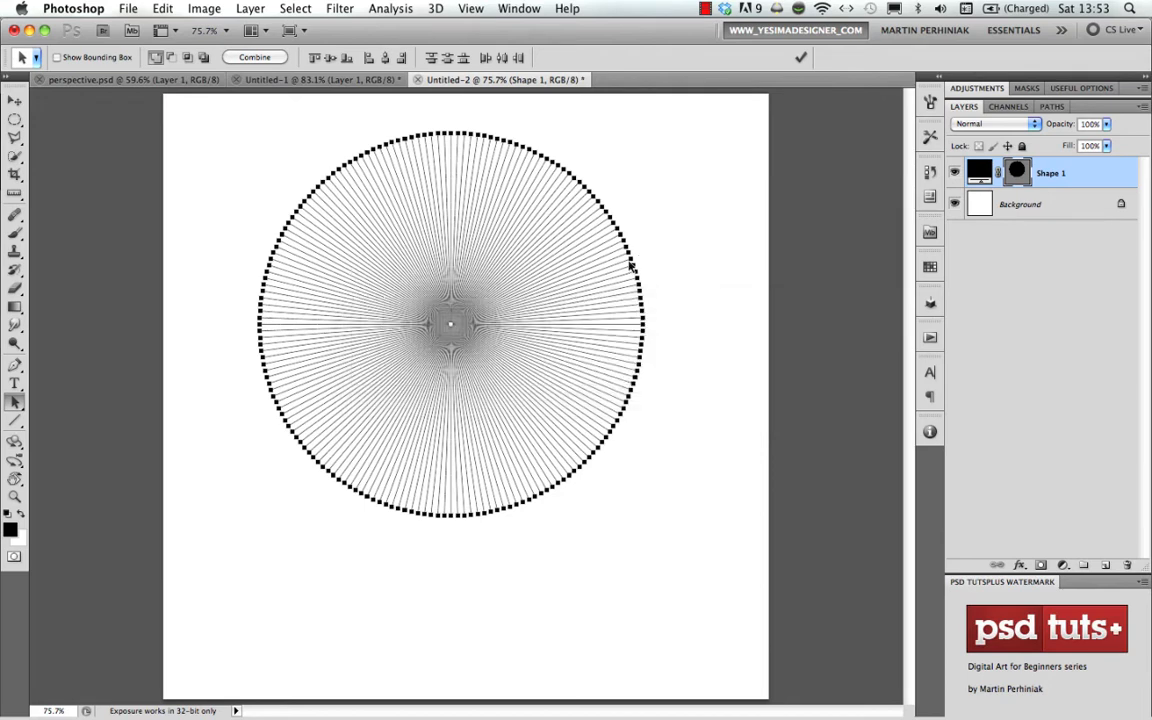
pyautogui.press('BackSpace')
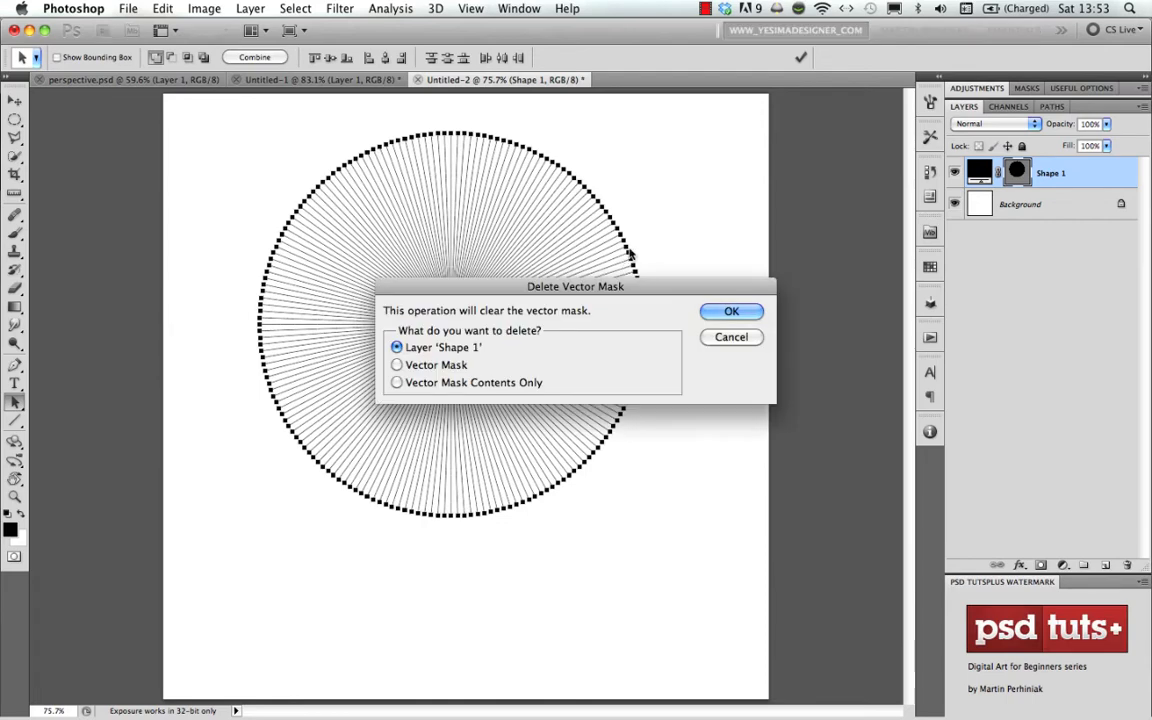
pyautogui.click(731, 312)
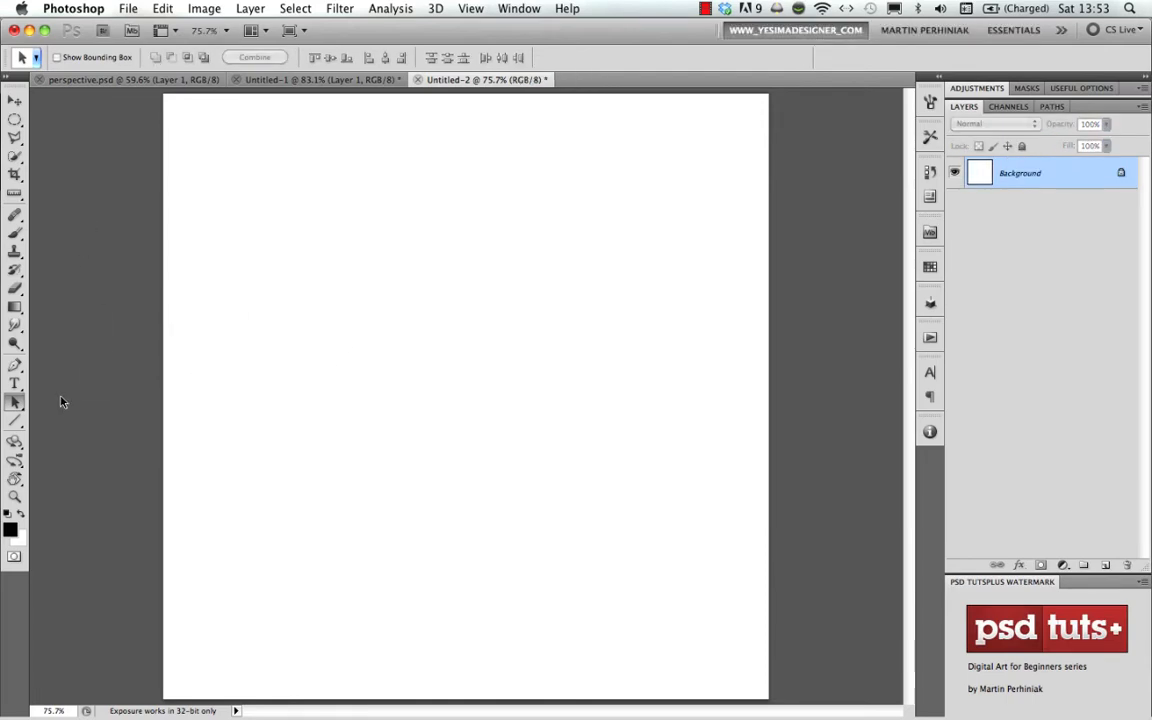
# - Draw the saved vanishing point custom shape from near the canvas centre, nearly filling the canvas, and hide its path outline
pyautogui.click(15, 420)
pyautogui.click(16, 420)
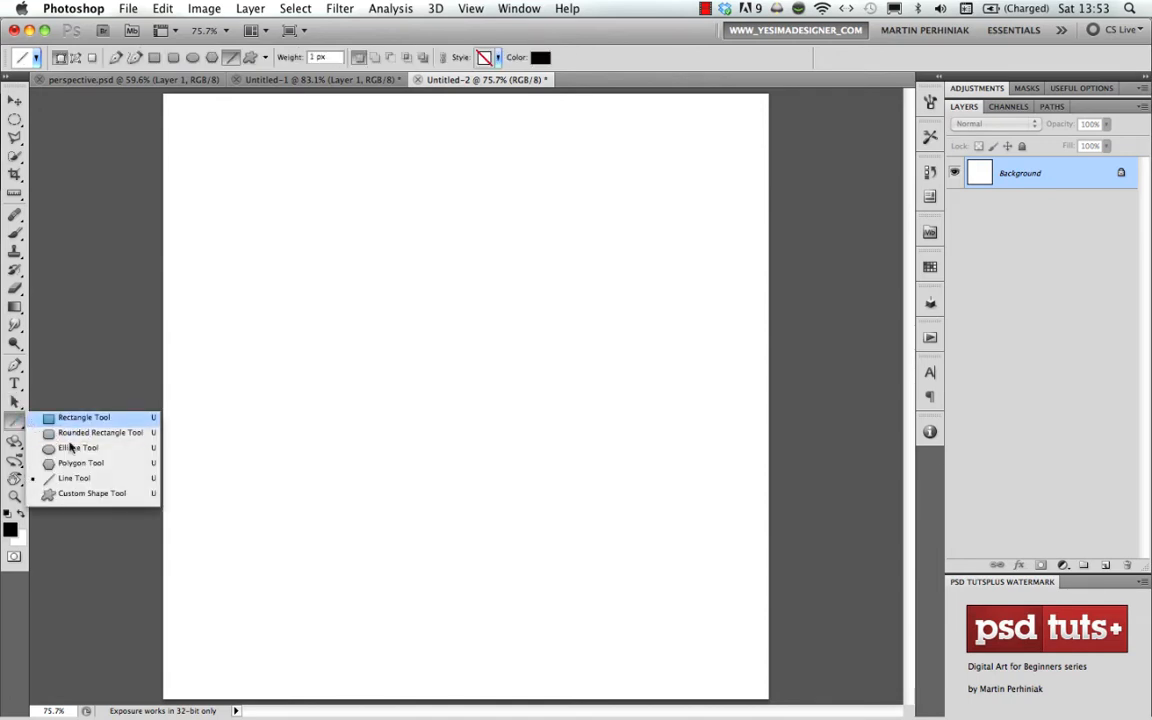
pyautogui.click(86, 494)
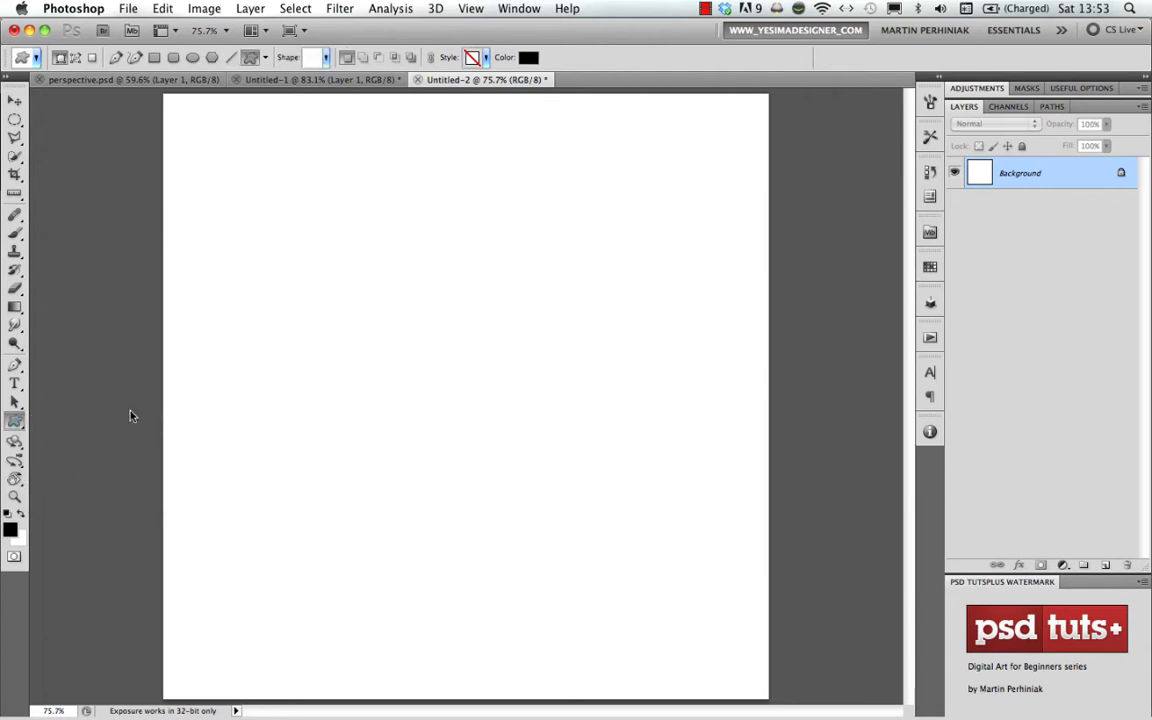
pyautogui.click(328, 58)
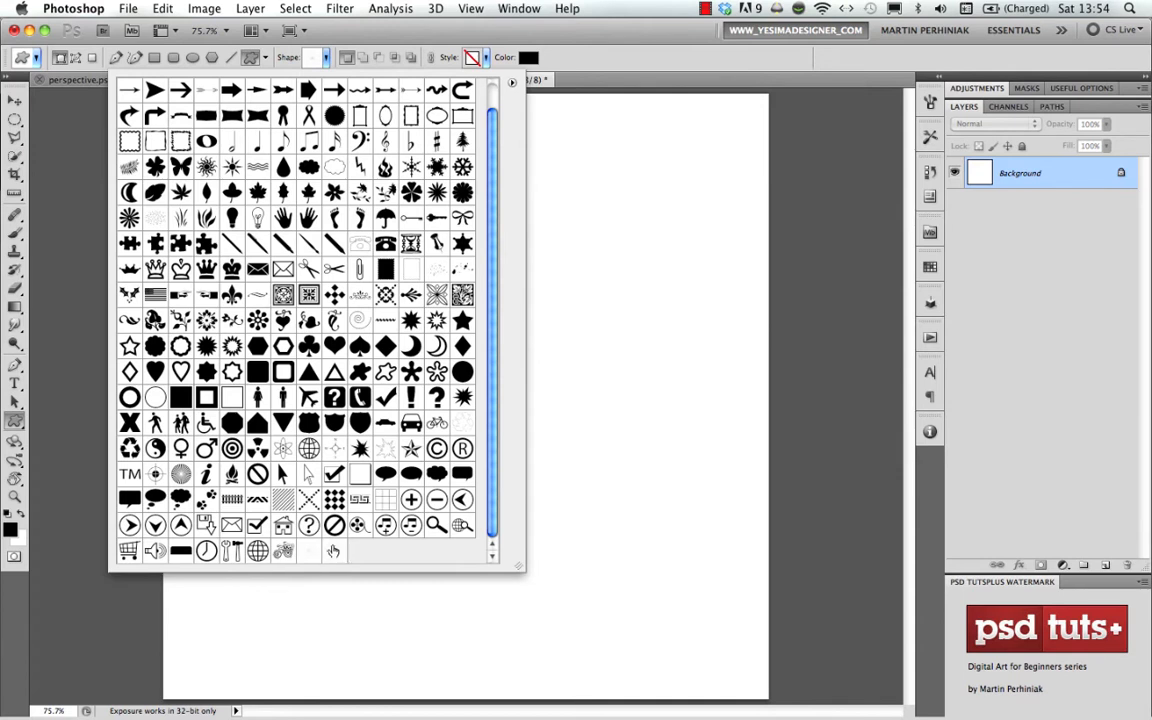
pyautogui.click(334, 552)
pyautogui.click(532, 47)
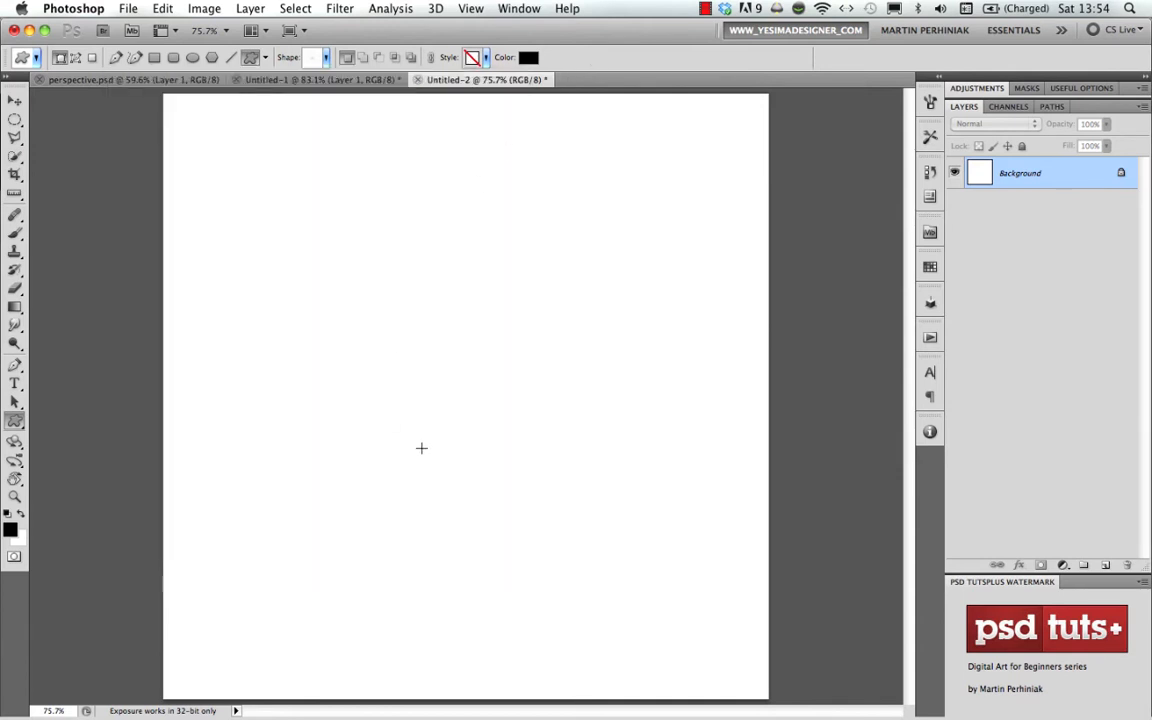
pyautogui.moveTo(439, 395); pyautogui.dragTo(683, 126)
pyautogui.moveTo(635, 258)
pyautogui.mouseDown()
pyautogui.moveTo(627, 252)
pyautogui.moveTo(685, 150)
pyautogui.moveTo(721, 135)
pyautogui.moveTo(540, 291)
pyautogui.moveTo(486, 401)
pyautogui.moveTo(658, 182)
pyautogui.moveTo(712, 131)
pyautogui.moveTo(787, 104)
pyautogui.mouseUp()
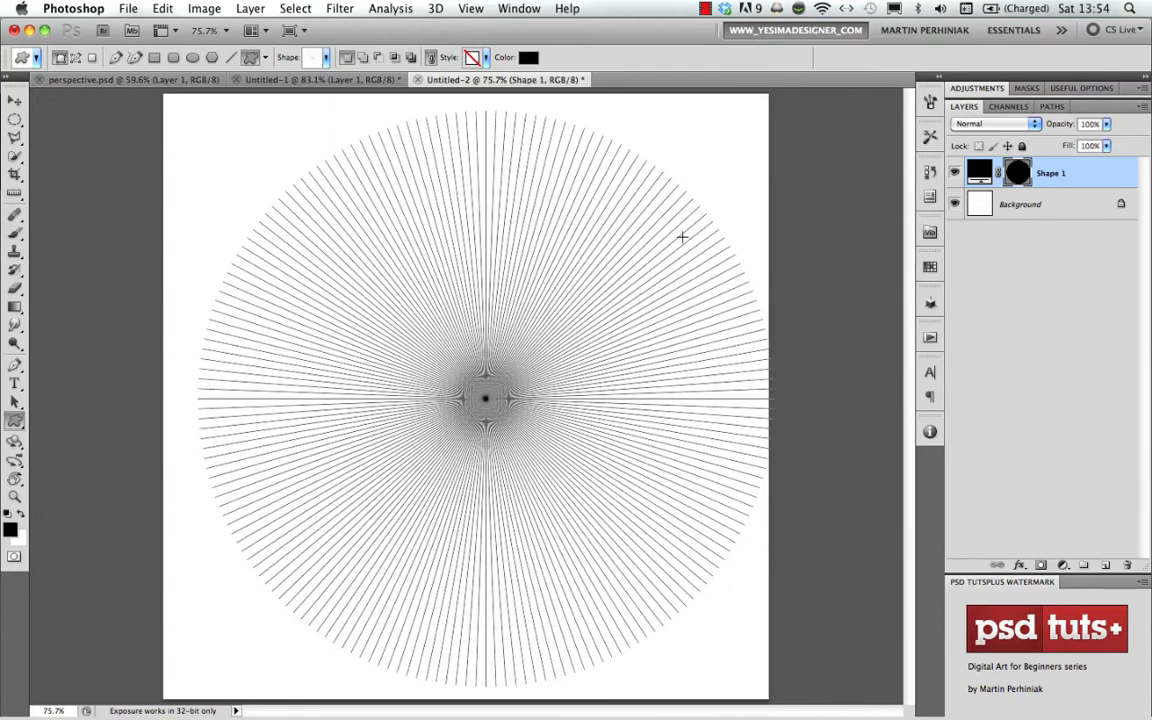
pyautogui.click(1038, 206)
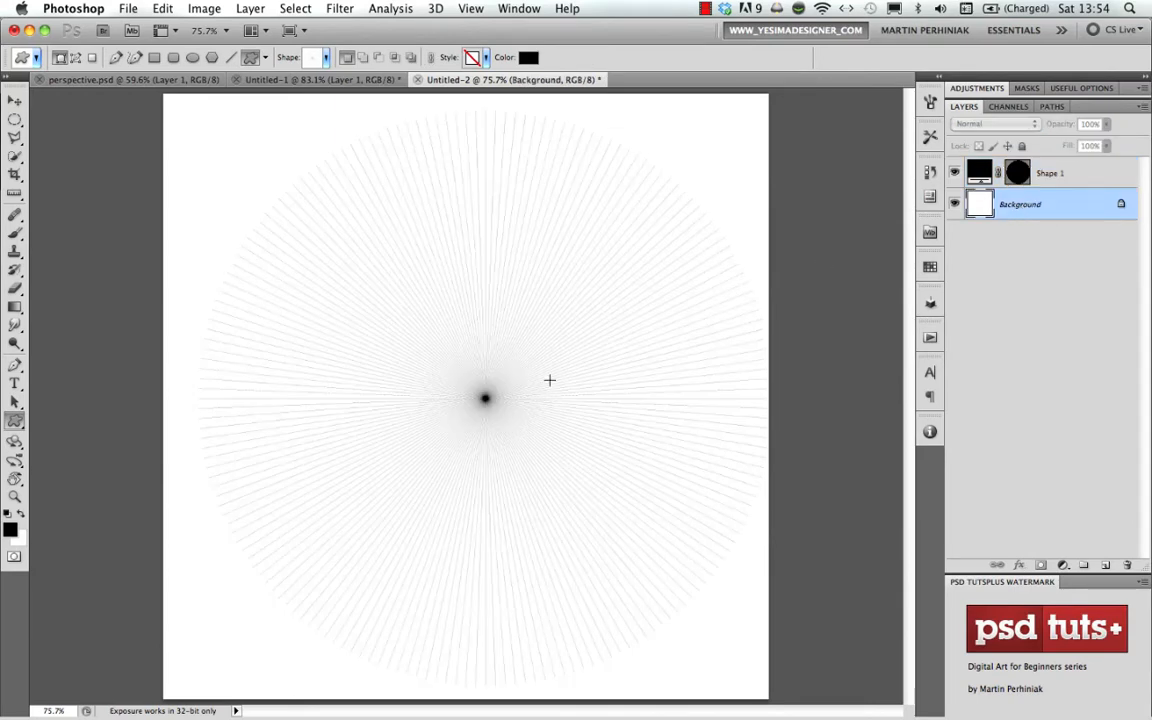
pyautogui.keyDown('super'); pyautogui.click(450, 404); pyautogui.keyUp('super')
pyautogui.keyDown('super'); pyautogui.click(450, 404); pyautogui.keyUp('super')
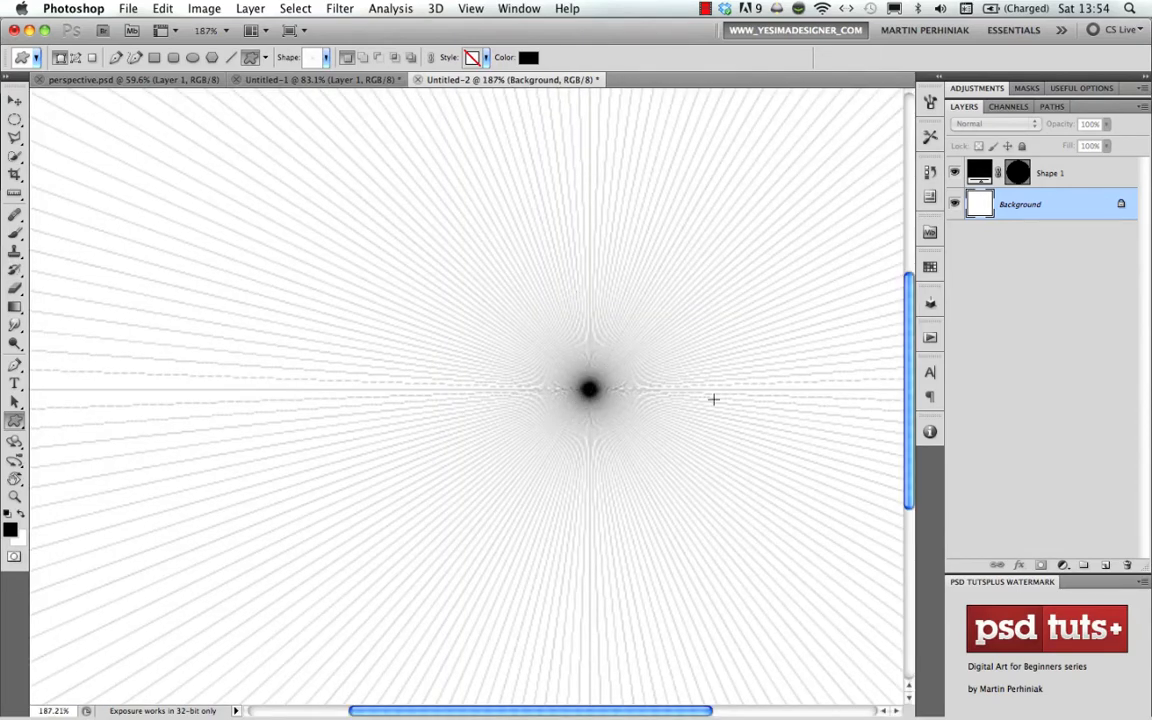
pyautogui.press('super+0')
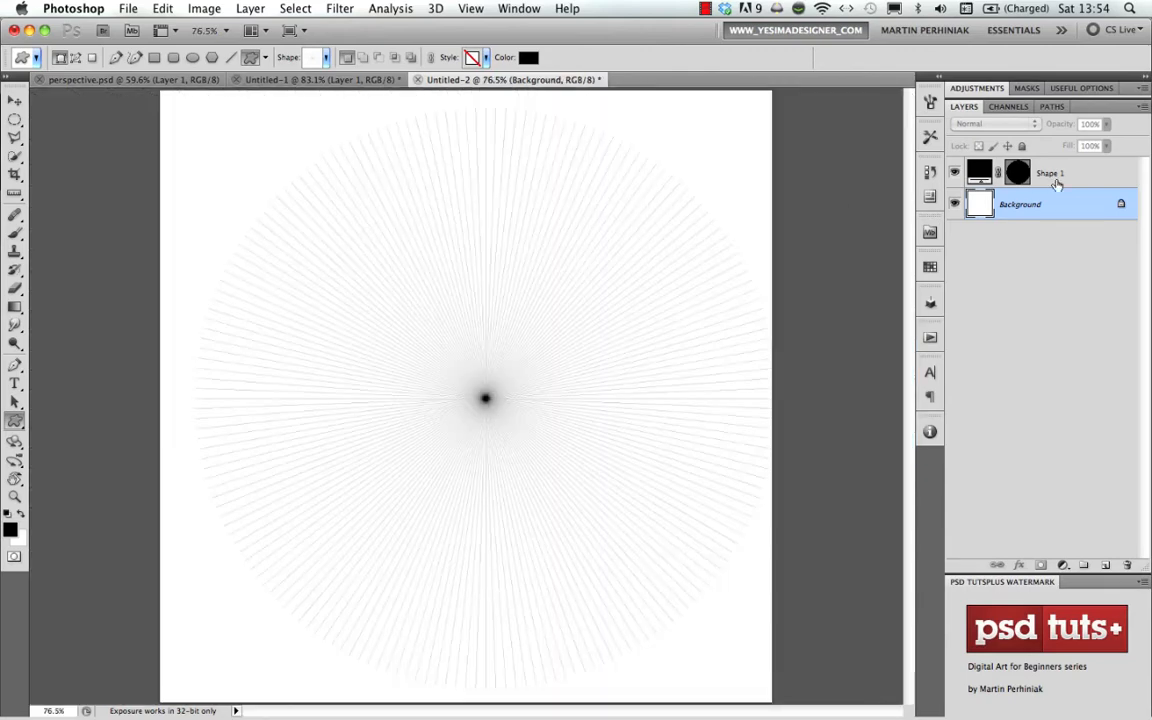
# - Scale the radial shape up proportionally around its centre so its lines extend beyond the canvas on all sides
pyautogui.click(985, 176)
pyautogui.press('super+space')
pyautogui.moveTo(488, 445); pyautogui.dragTo(414, 453)
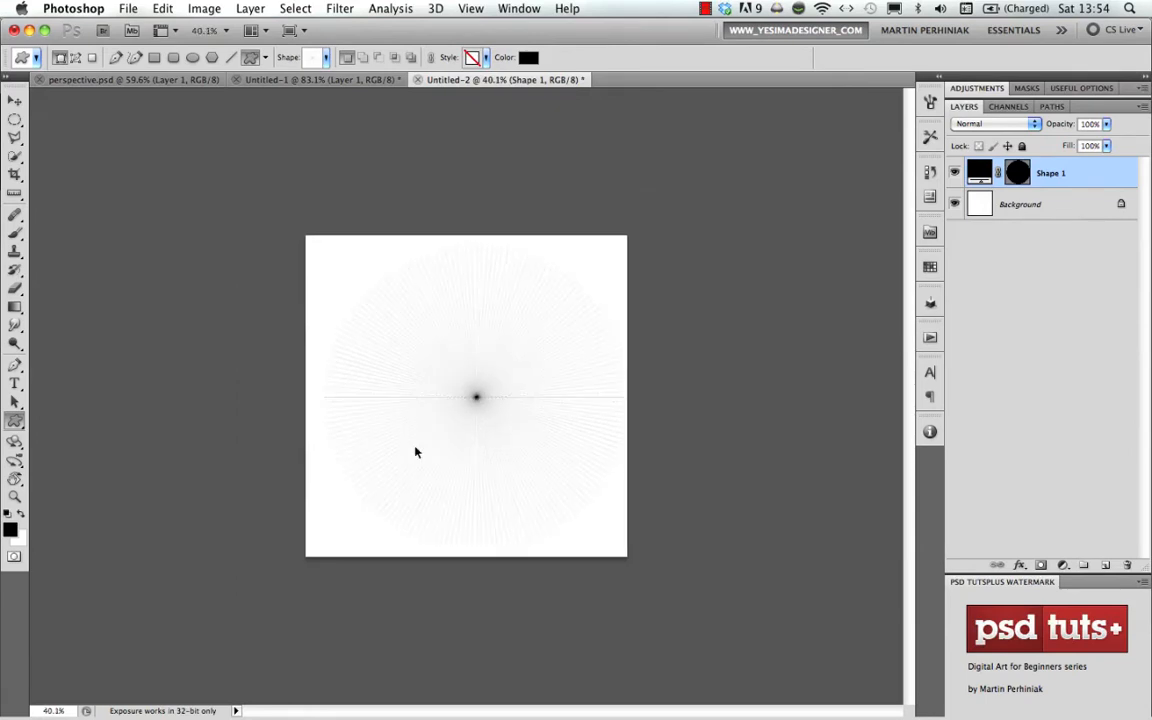
pyautogui.press('super+t')
pyautogui.moveTo(725, 192); pyautogui.dragTo(789, 168)
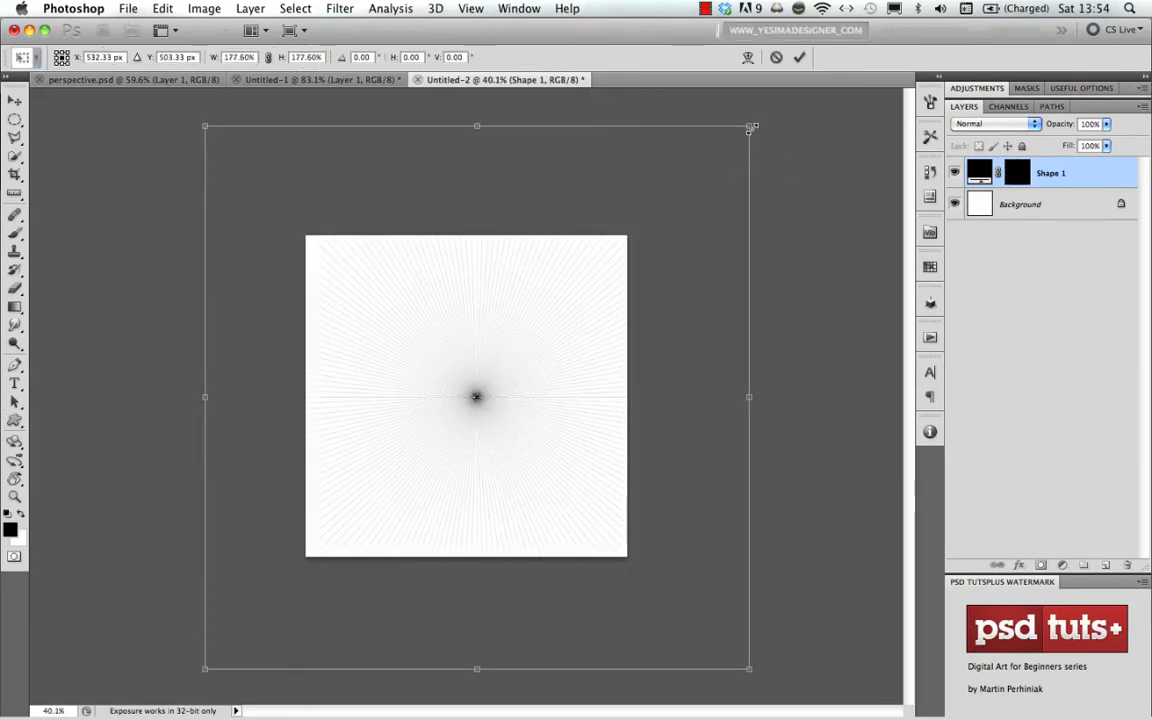
pyautogui.moveTo(750, 127); pyautogui.dragTo(812, 83)
pyautogui.press('Return')
# - Move the radial shape right of the canvas centre and draw a horizontal 1 px line through its vanishing point across the full canvas width
pyautogui.press('v')
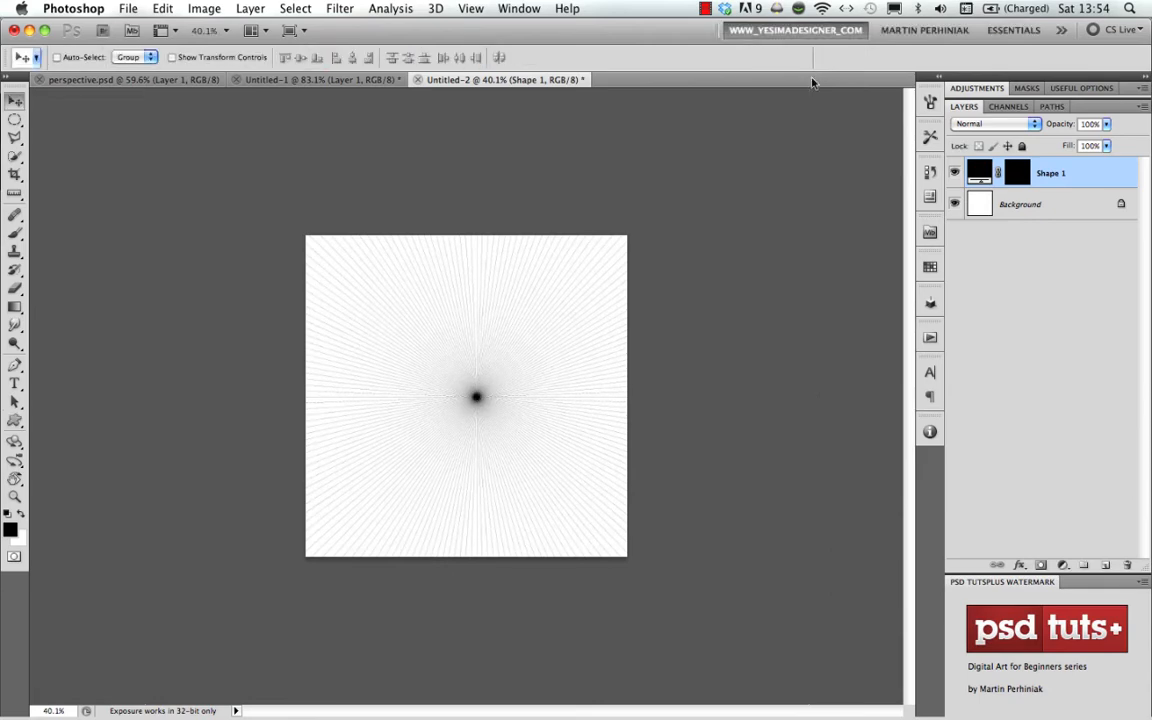
pyautogui.moveTo(509, 411); pyautogui.dragTo(565, 422)
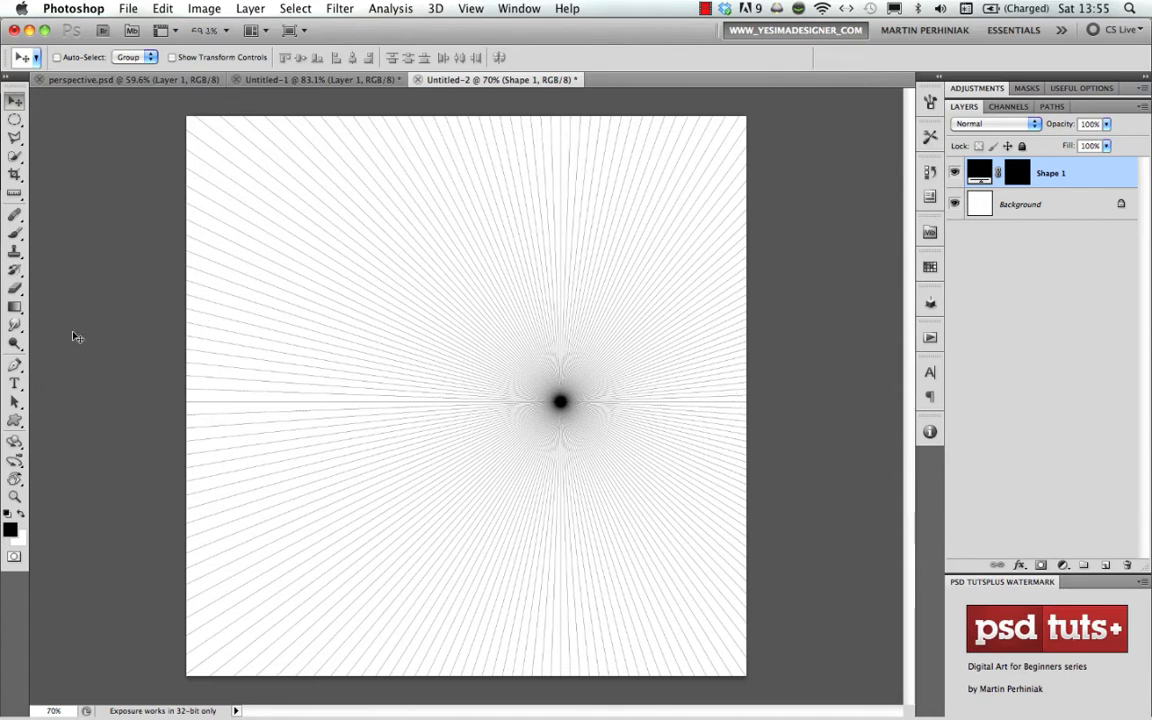
pyautogui.moveTo(15, 432); pyautogui.dragTo(88, 434)
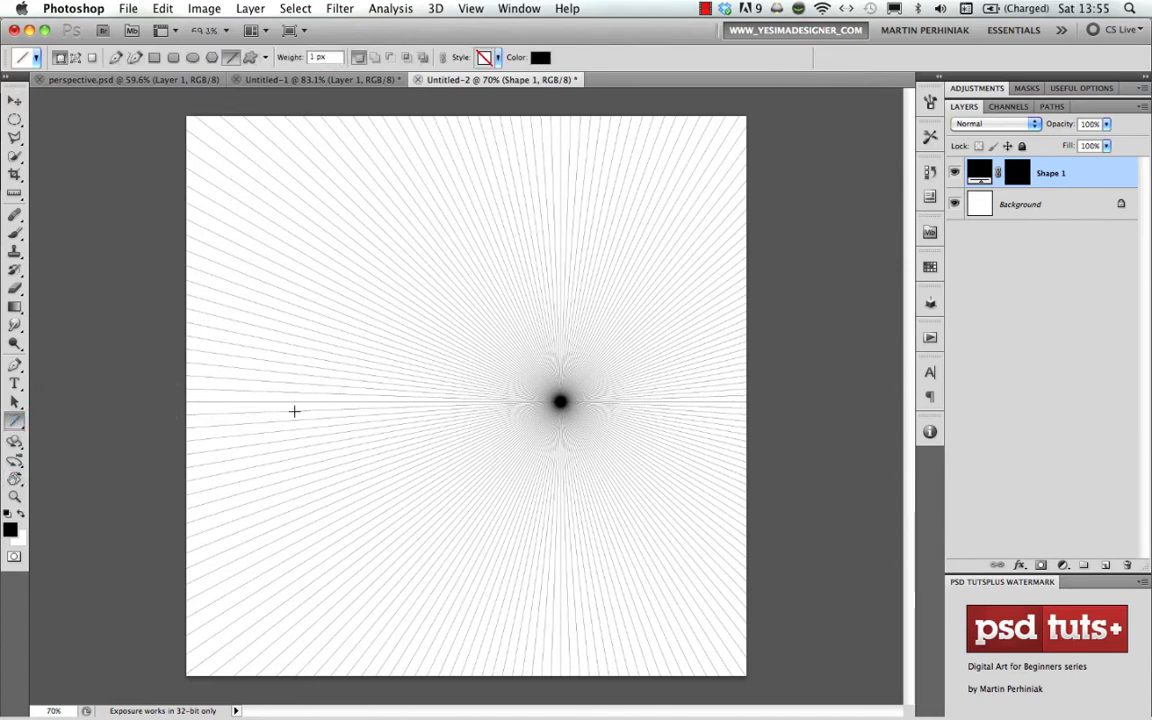
pyautogui.moveTo(295, 401); pyautogui.dragTo(780, 401)
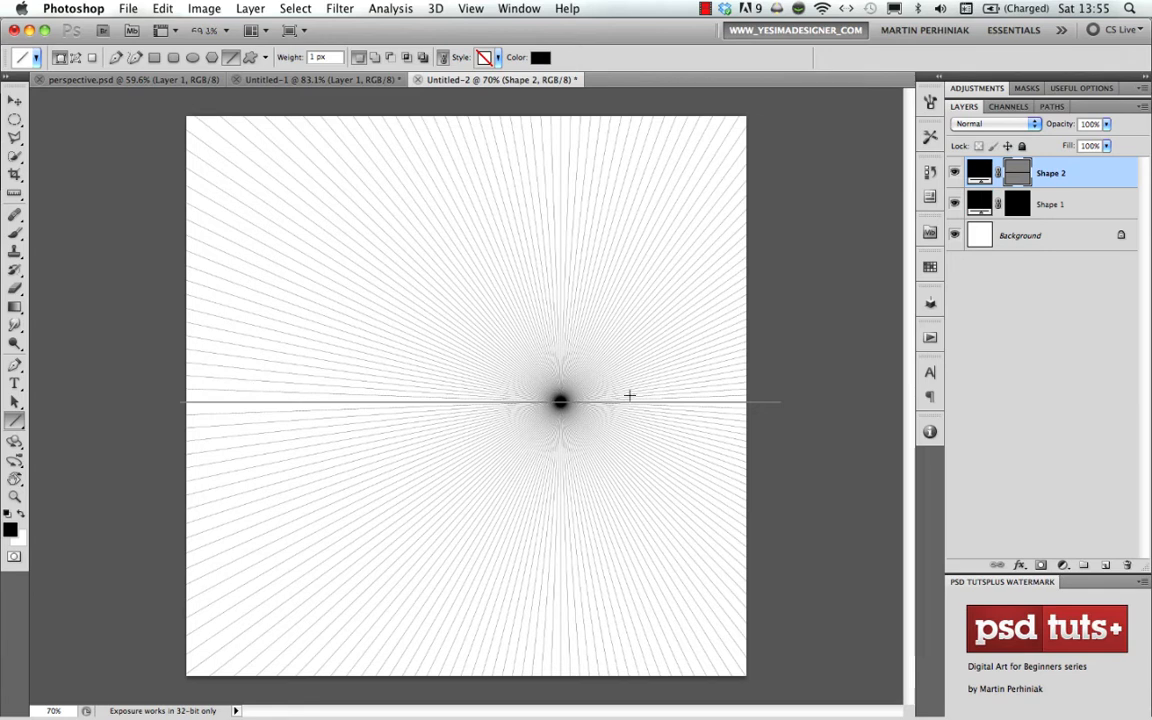
# - Draw an upright rectangle from four 1 px lines on new layers above the radial shape, below the horizon and left of the vanishing point
pyautogui.click(975, 207)
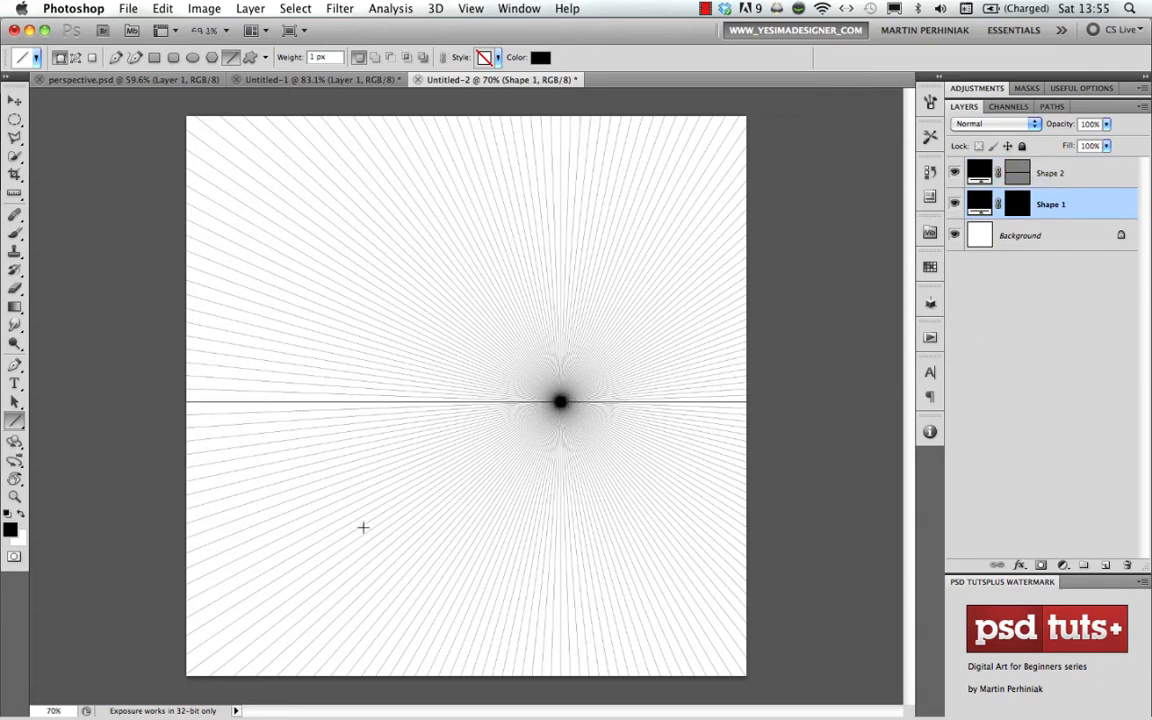
pyautogui.moveTo(475, 502); pyautogui.dragTo(480, 504)
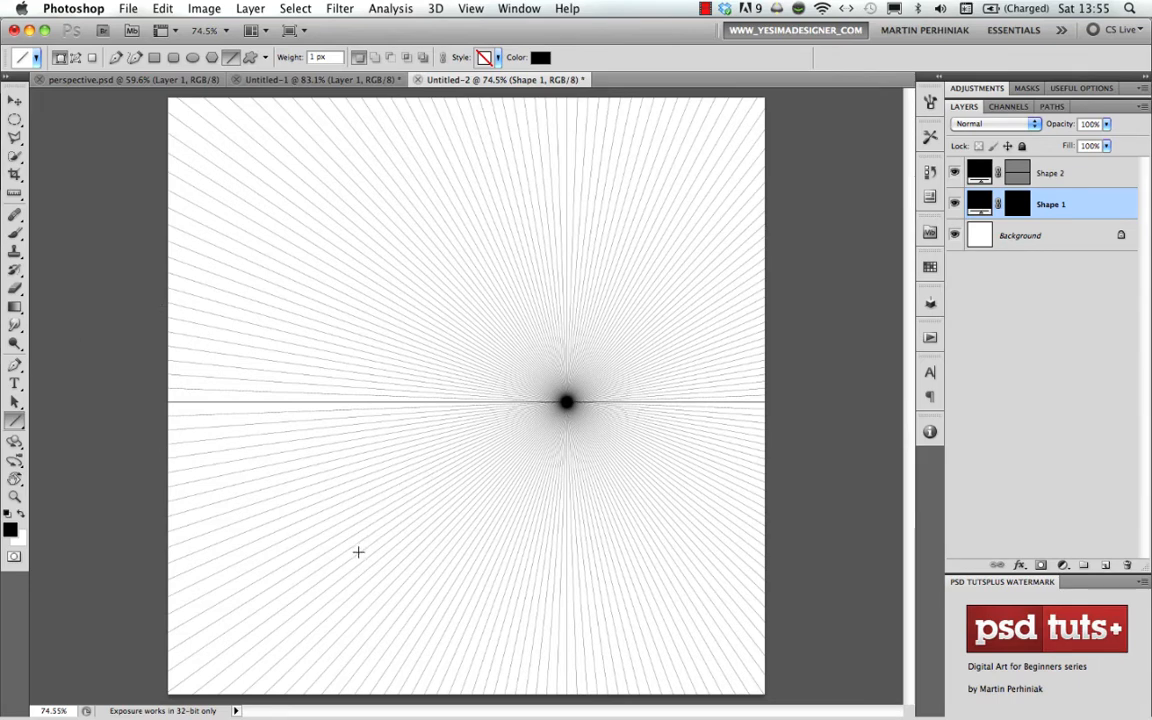
pyautogui.moveTo(358, 551); pyautogui.dragTo(450, 548)
pyautogui.moveTo(360, 549); pyautogui.dragTo(449, 551)
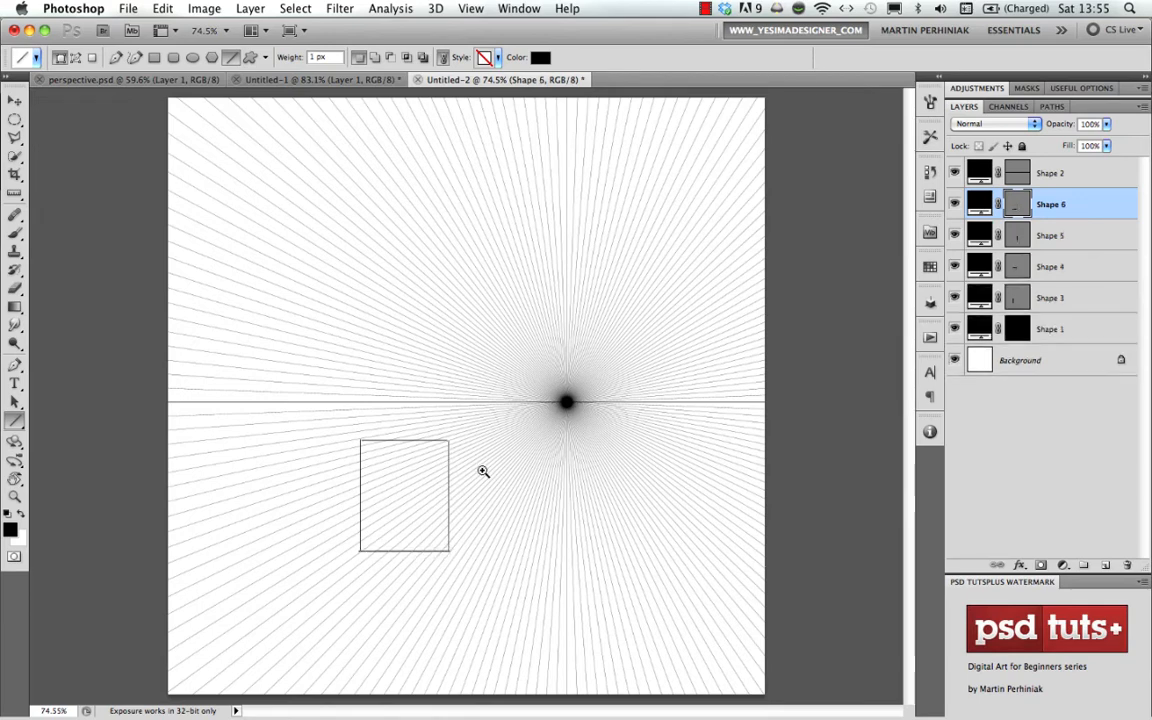
# - Complete the box with receding edges from the rectangle's corners along the radial lines, plus a horizontal top back edge and a vertical rear side edge
pyautogui.moveTo(480, 470); pyautogui.dragTo(516, 477)
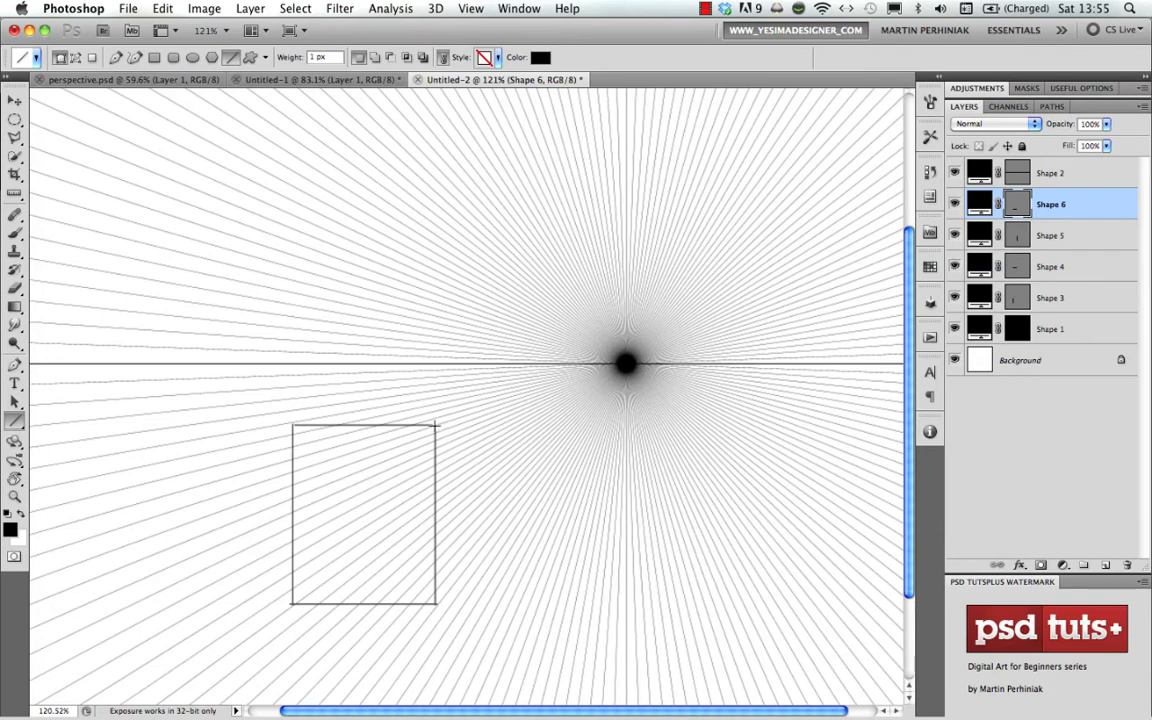
pyautogui.moveTo(434, 426); pyautogui.dragTo(492, 407)
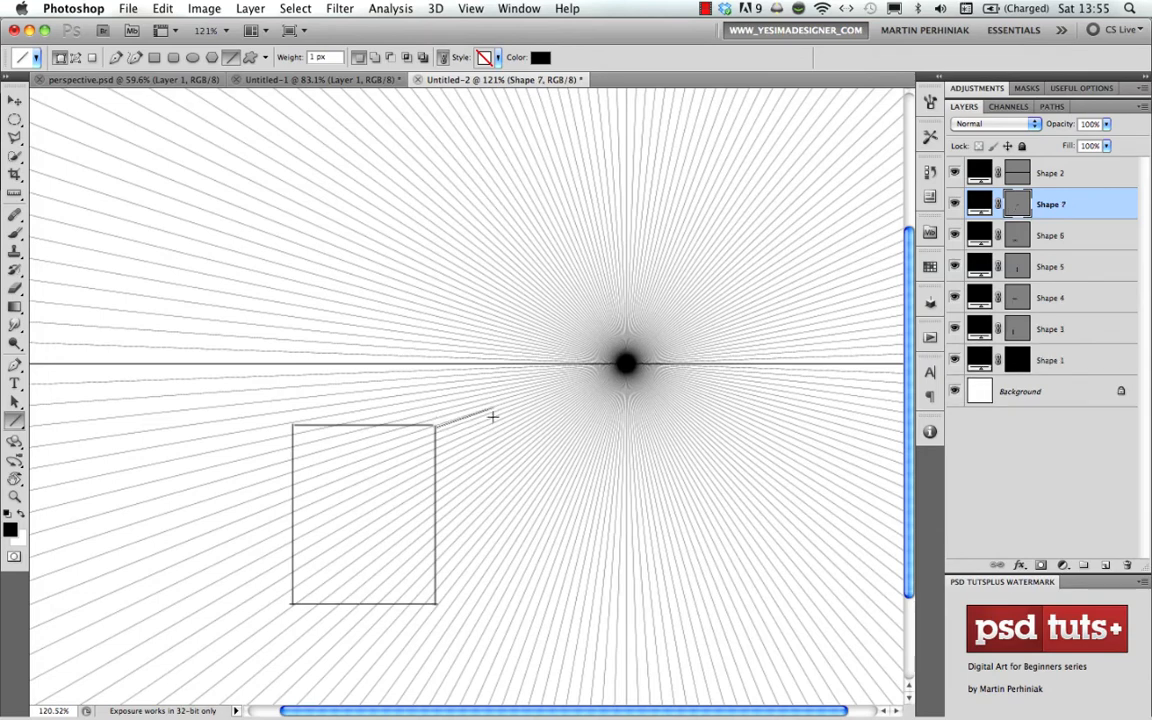
pyautogui.moveTo(296, 425); pyautogui.dragTo(492, 533)
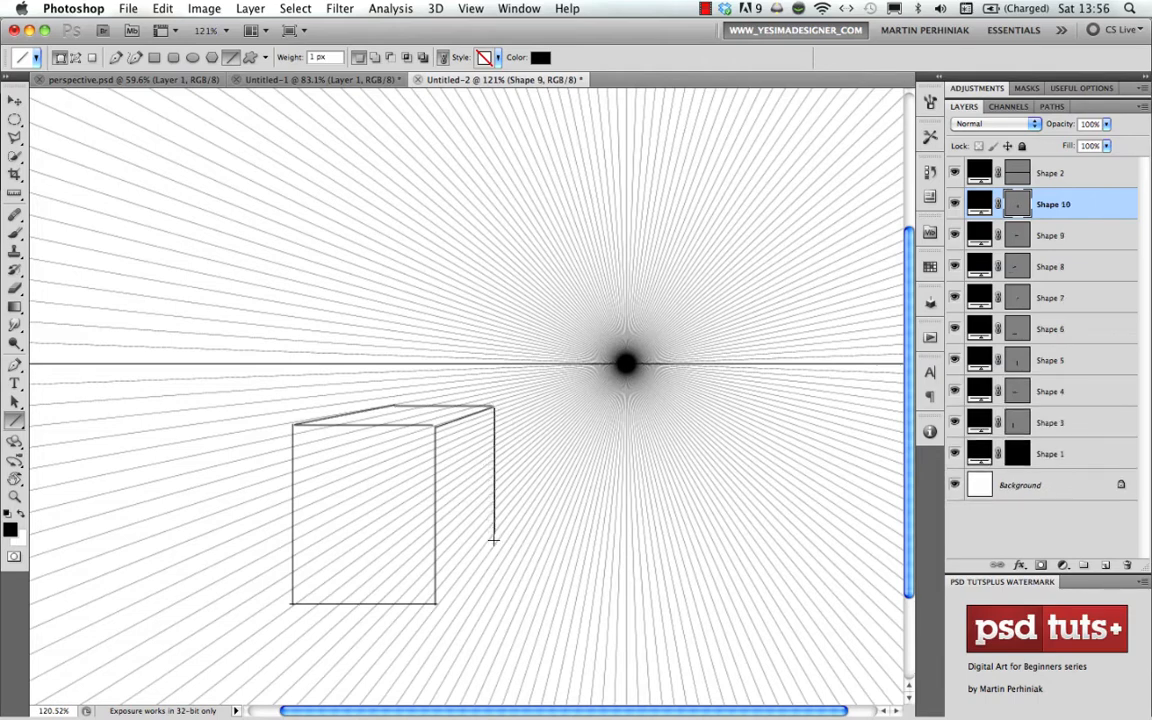
pyautogui.moveTo(436, 603); pyautogui.dragTo(493, 531)
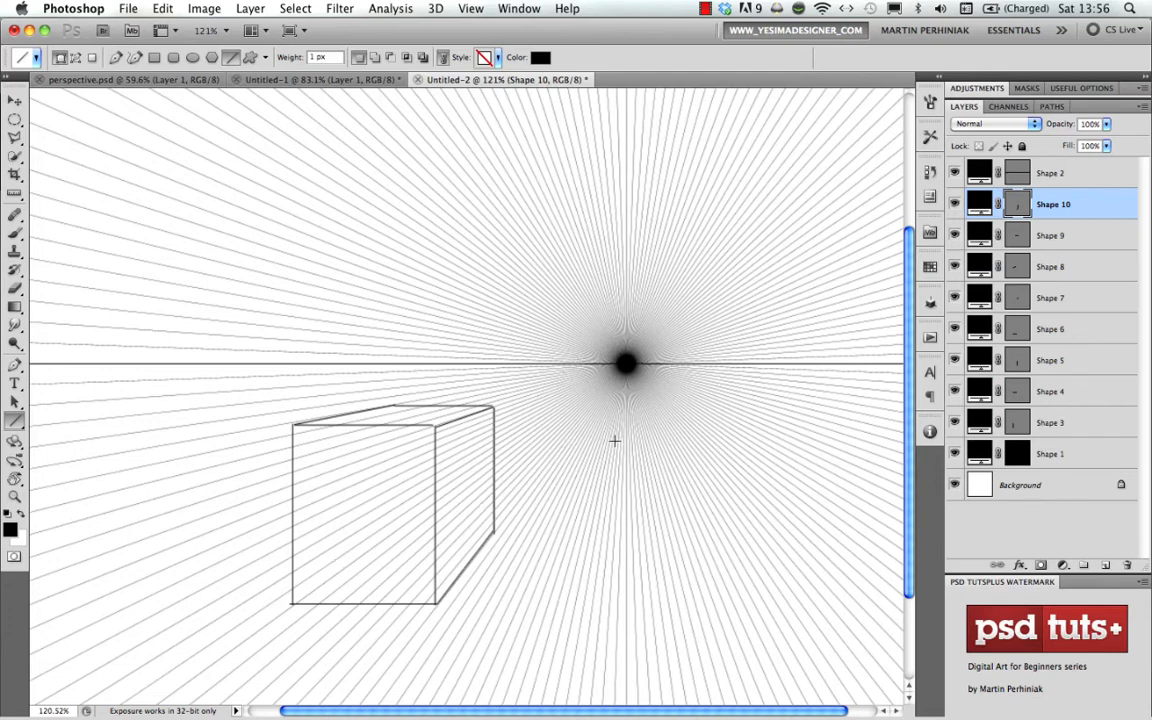
# - Reduce the opacity of the radial lines layer Shape 1 to 30%
pyautogui.click(950, 450)
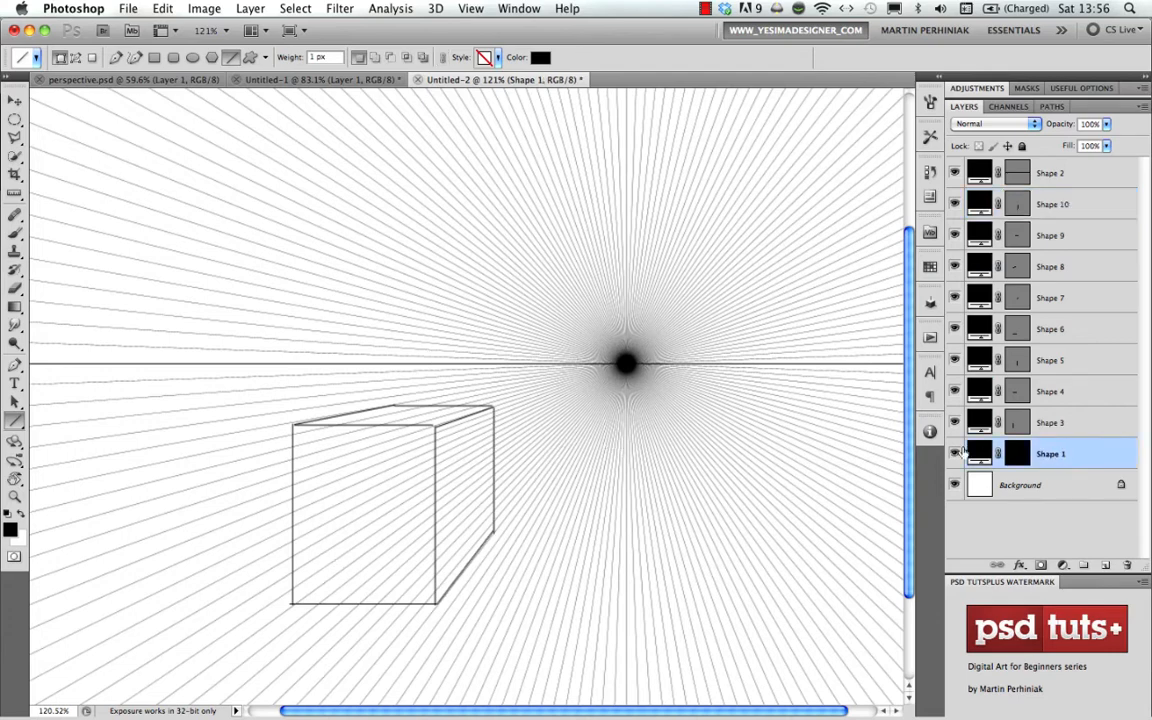
pyautogui.press('v')
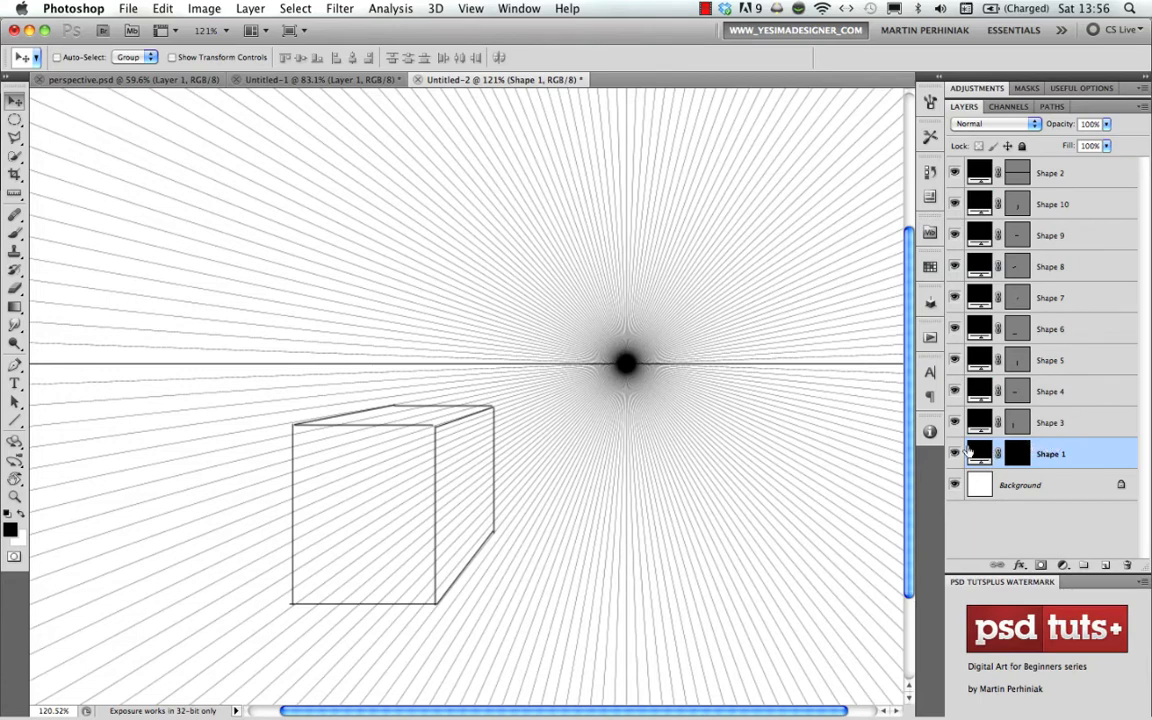
pyautogui.press('3')
pyautogui.press('4')
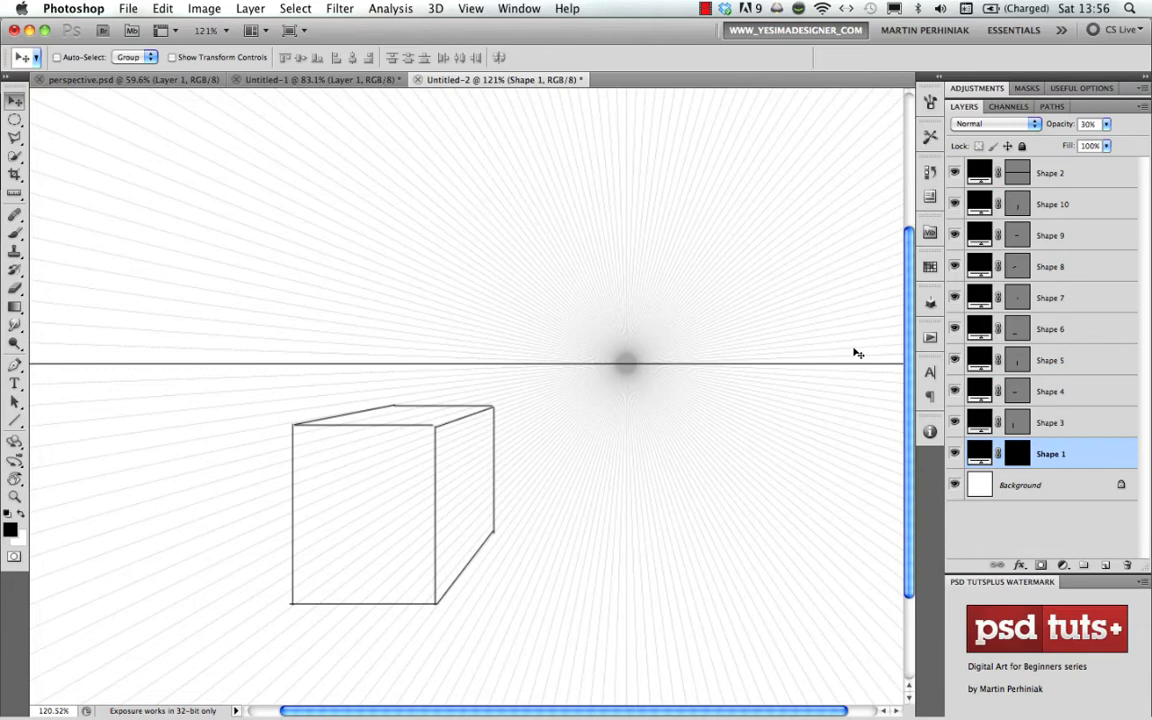
# - Draw a flat horizontal ellipse just right of the box, level with its base, using the Ellipse tool
pyautogui.hscroll(2, 490, 402)
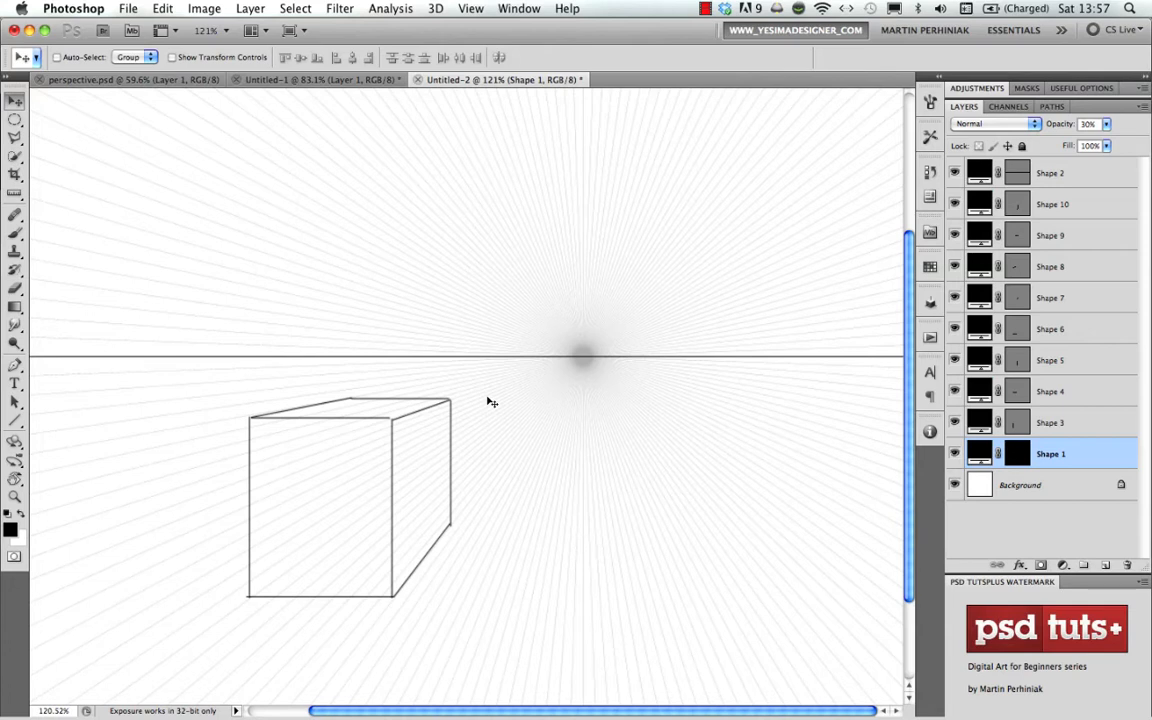
pyautogui.click(14, 421)
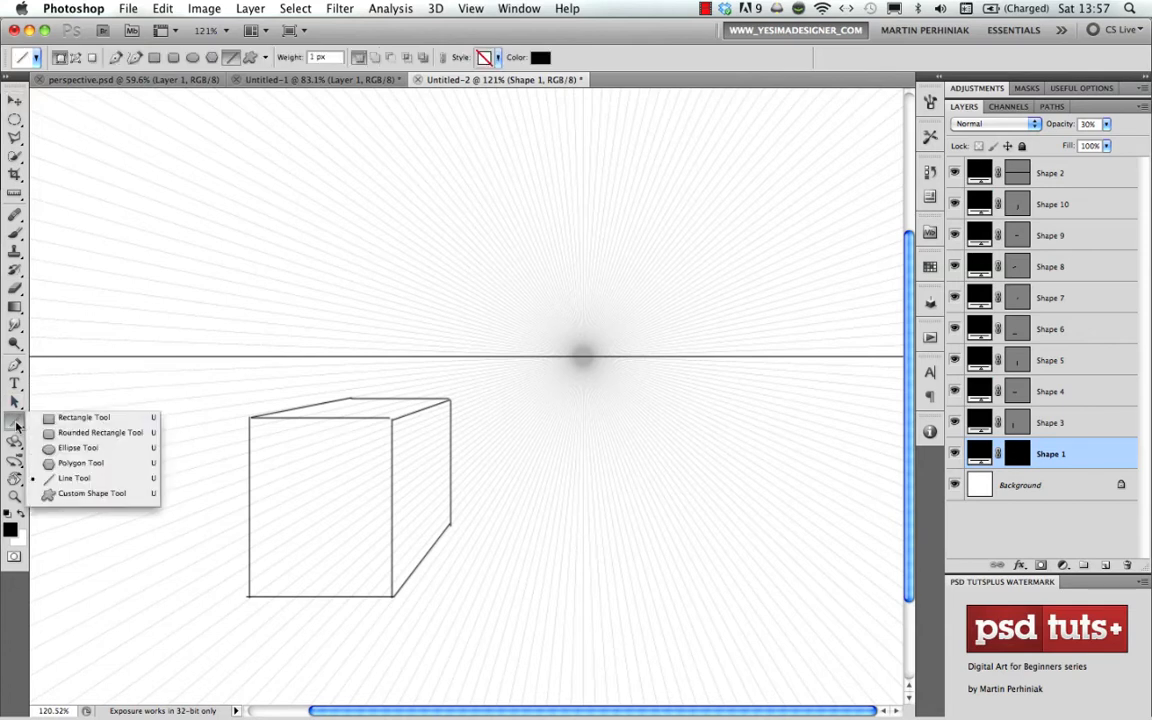
pyautogui.click(92, 447)
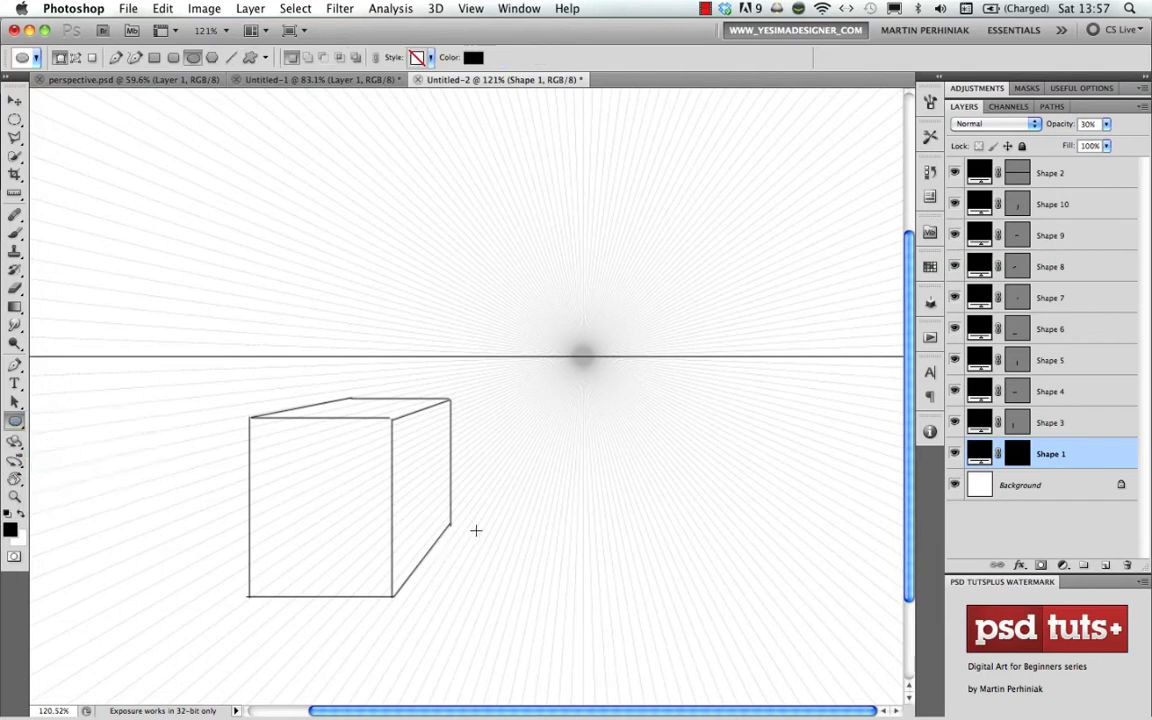
pyautogui.moveTo(480, 555); pyautogui.dragTo(622, 596)
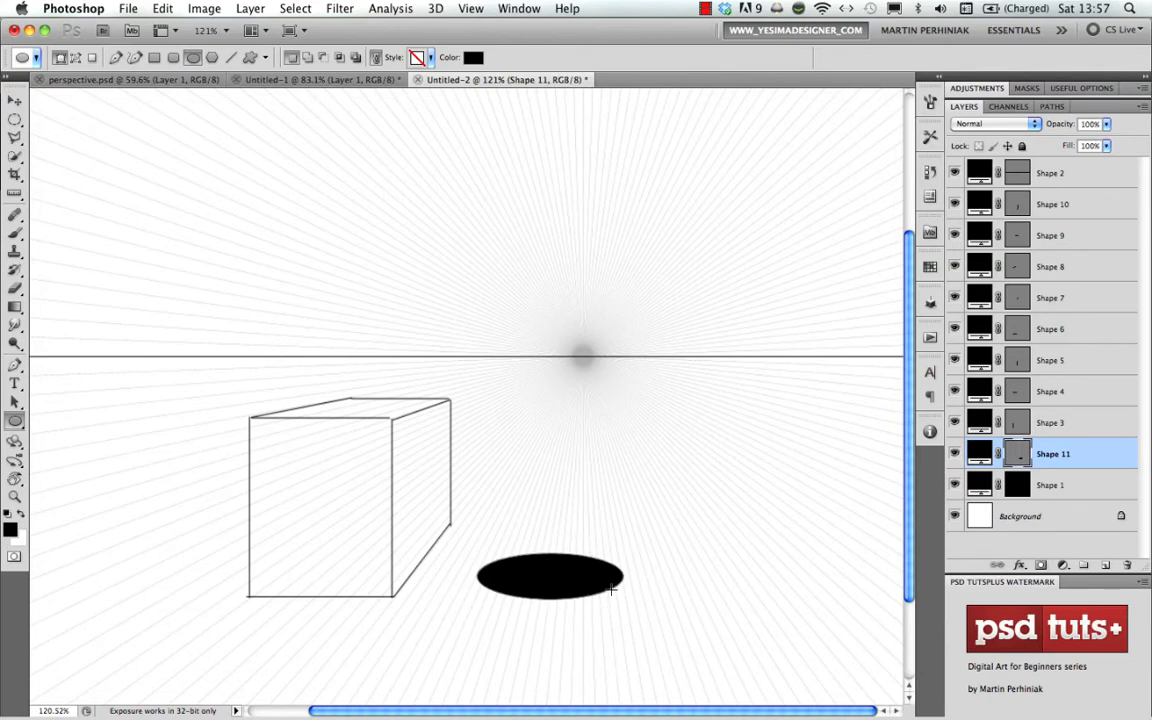
# - Add a black stroke layer style to the ellipse with a size of 1 px and its position set to Center
pyautogui.doubleClick(1095, 453)
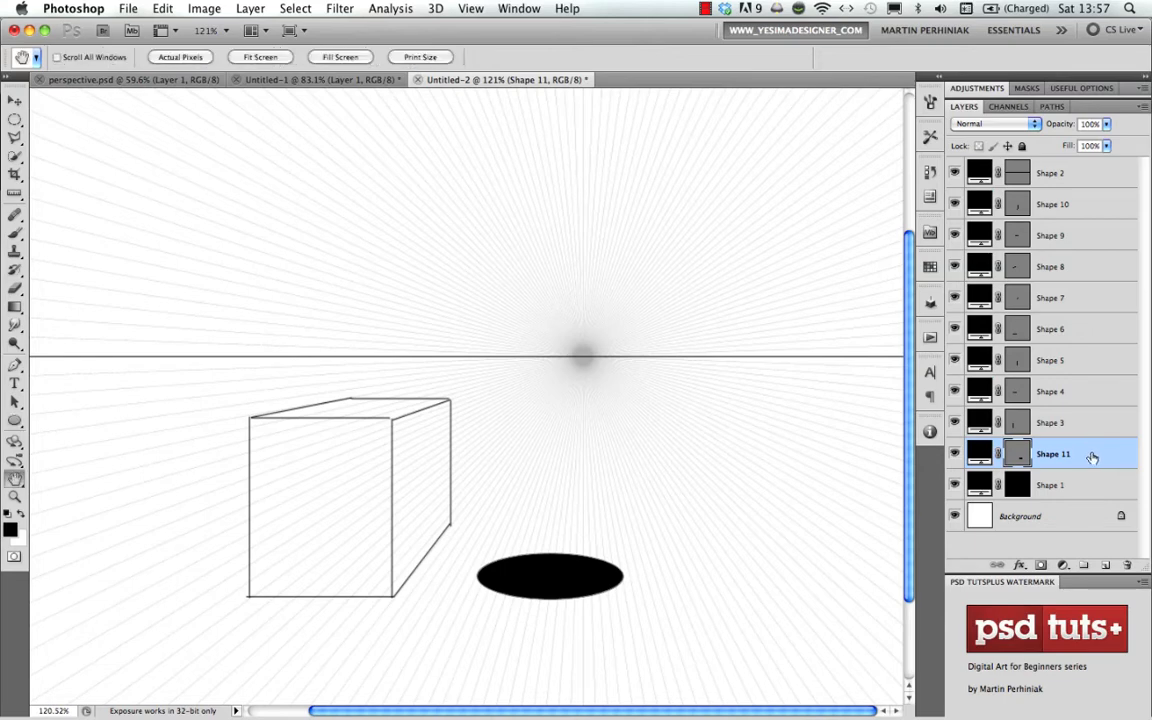
pyautogui.moveTo(887, 155); pyautogui.dragTo(699, 137)
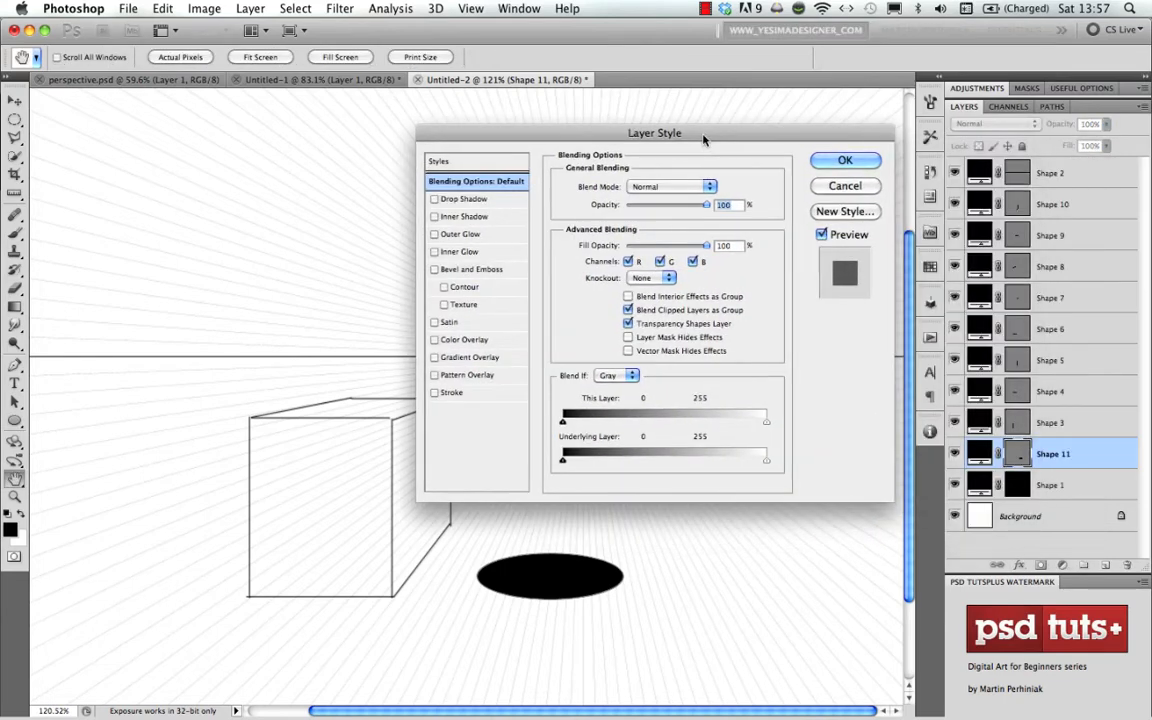
pyautogui.click(450, 393)
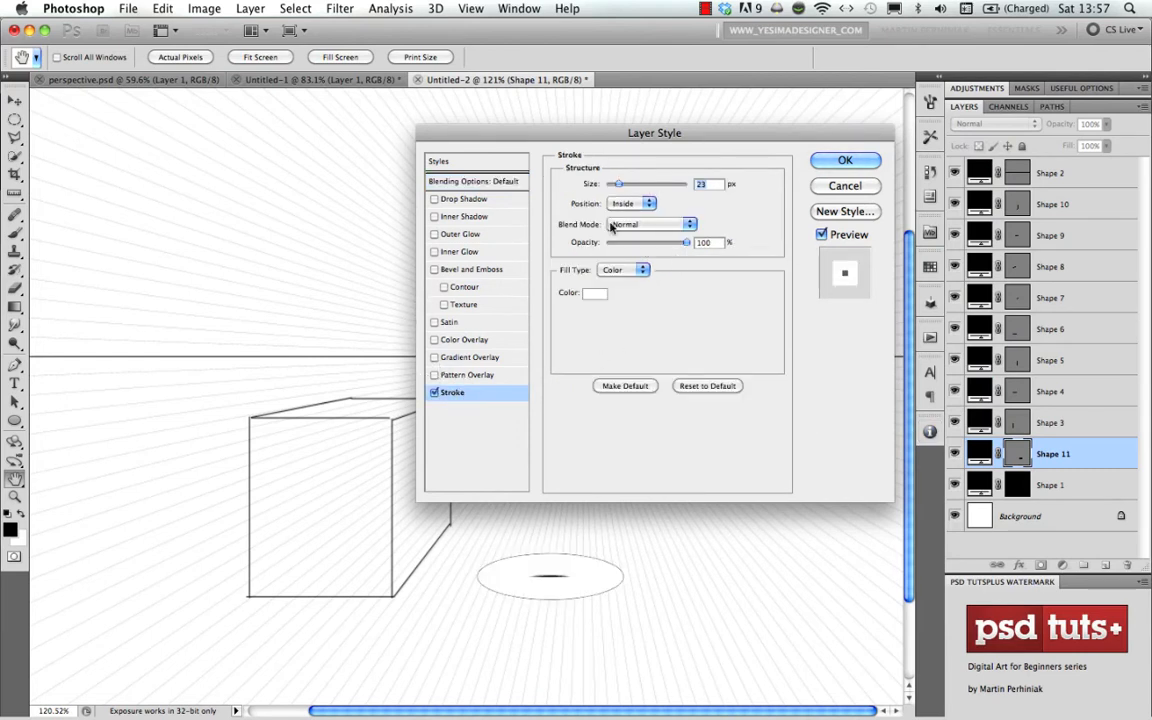
pyautogui.click(594, 293)
pyautogui.moveTo(531, 340)
pyautogui.mouseDown()
pyautogui.moveTo(396, 409)
pyautogui.moveTo(400, 448)
pyautogui.mouseUp()
pyautogui.click(819, 216)
pyautogui.moveTo(712, 184); pyautogui.dragTo(681, 177)
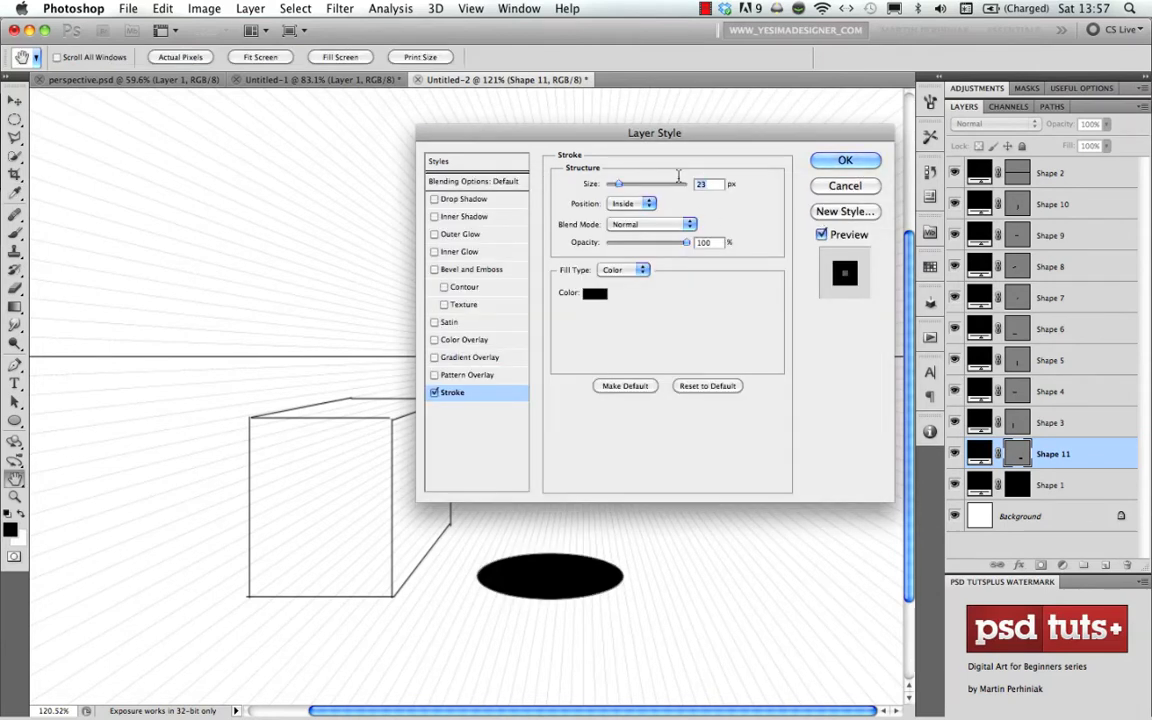
pyautogui.write('1')
pyautogui.click(639, 206)
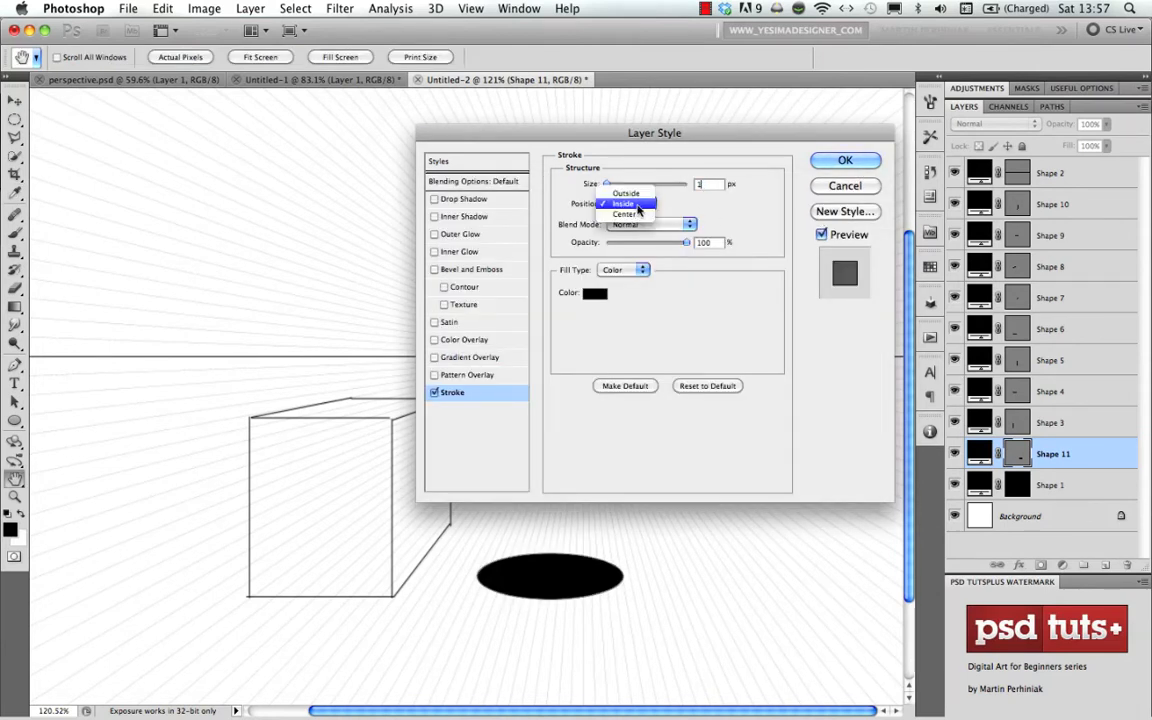
pyautogui.click(628, 214)
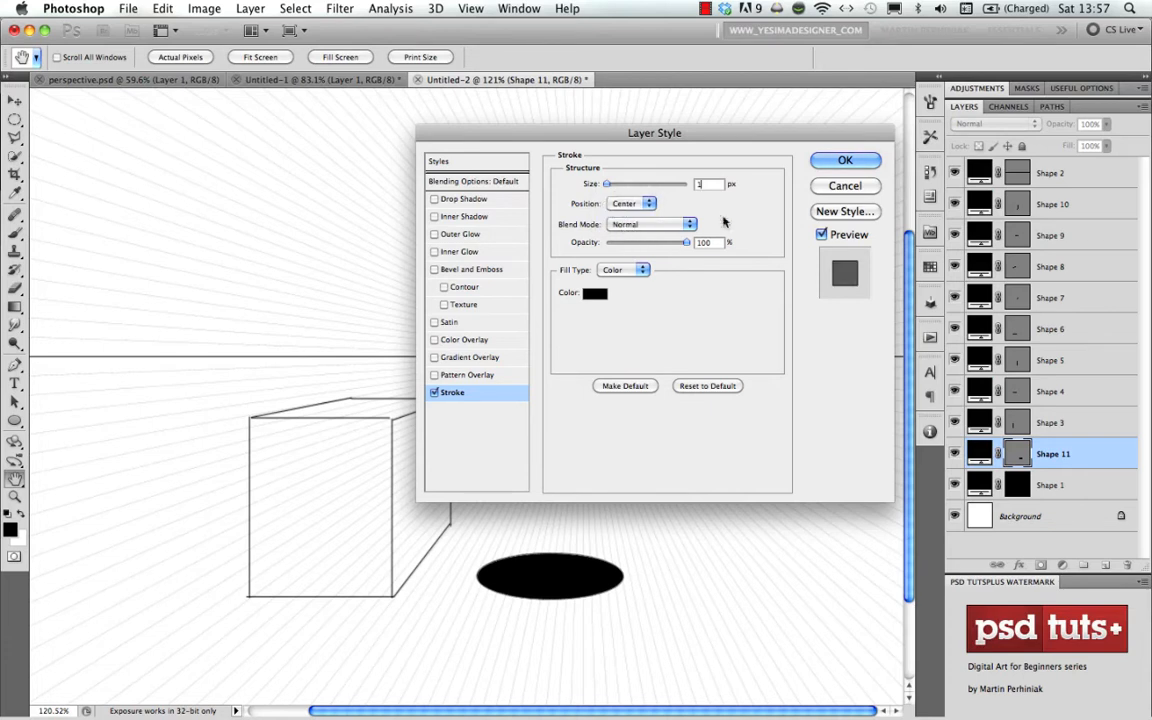
pyautogui.click(845, 161)
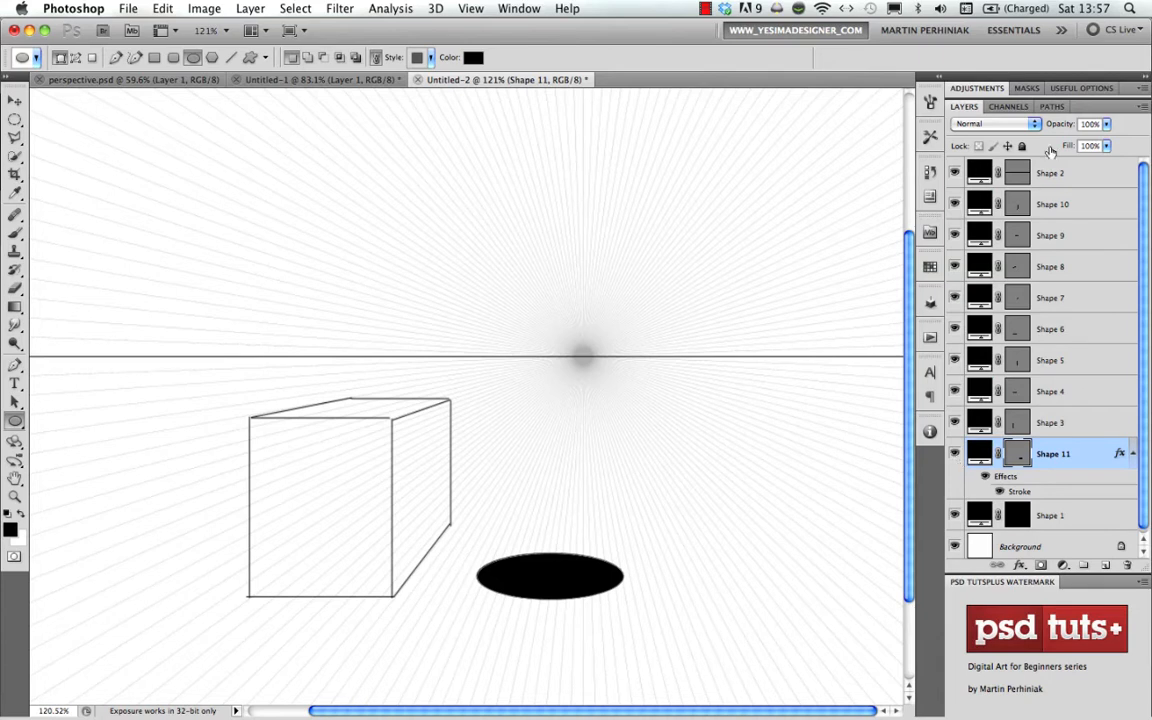
# - Set the ellipse layer's fill to 0%, leaving only its stroked outline
pyautogui.moveTo(1069, 147); pyautogui.dragTo(735, 136)
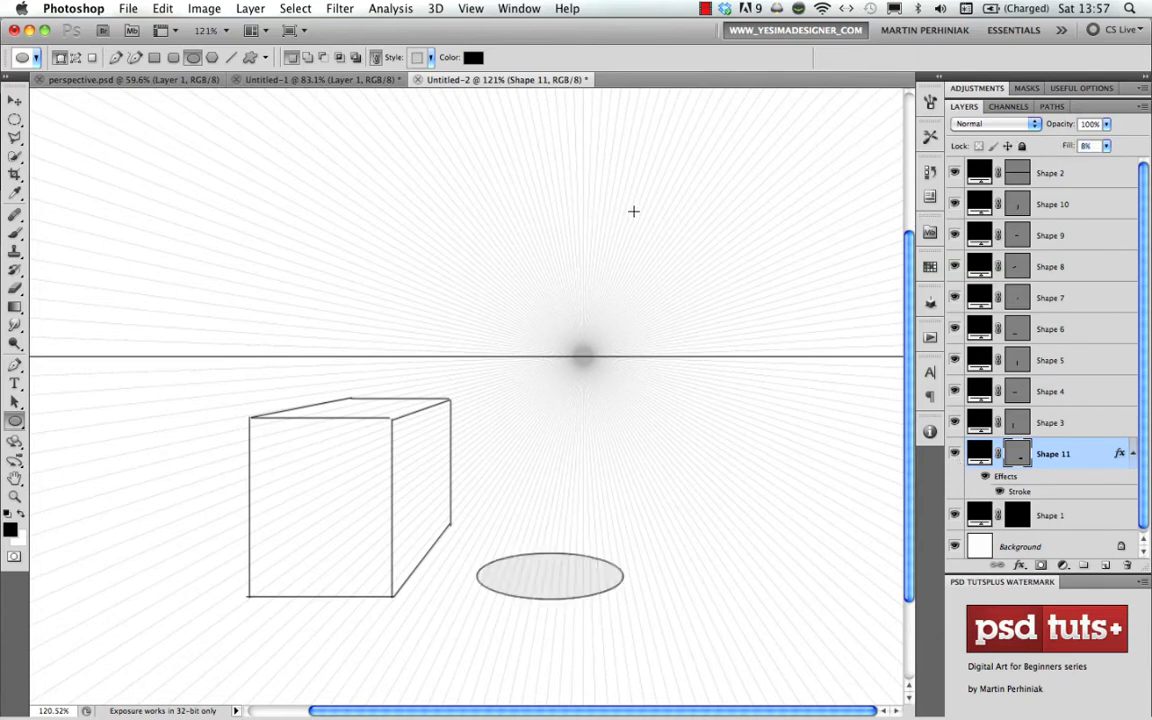
pyautogui.moveTo(1069, 155); pyautogui.dragTo(930, 130)
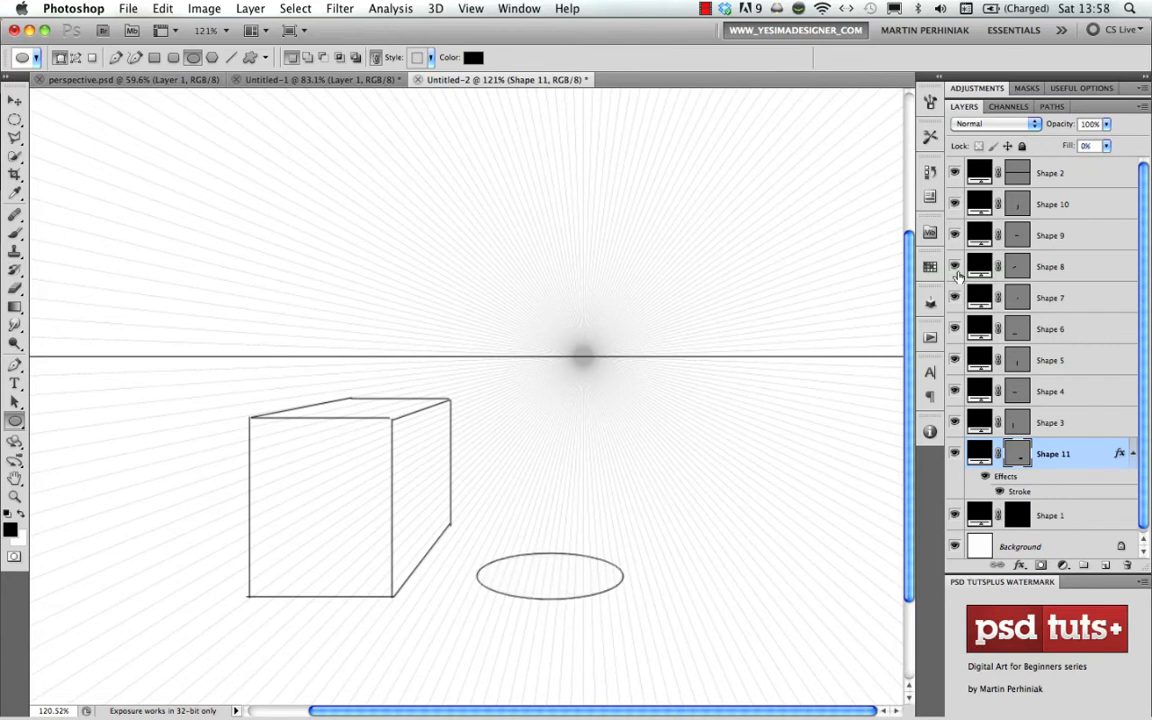
pyautogui.click(1076, 427)
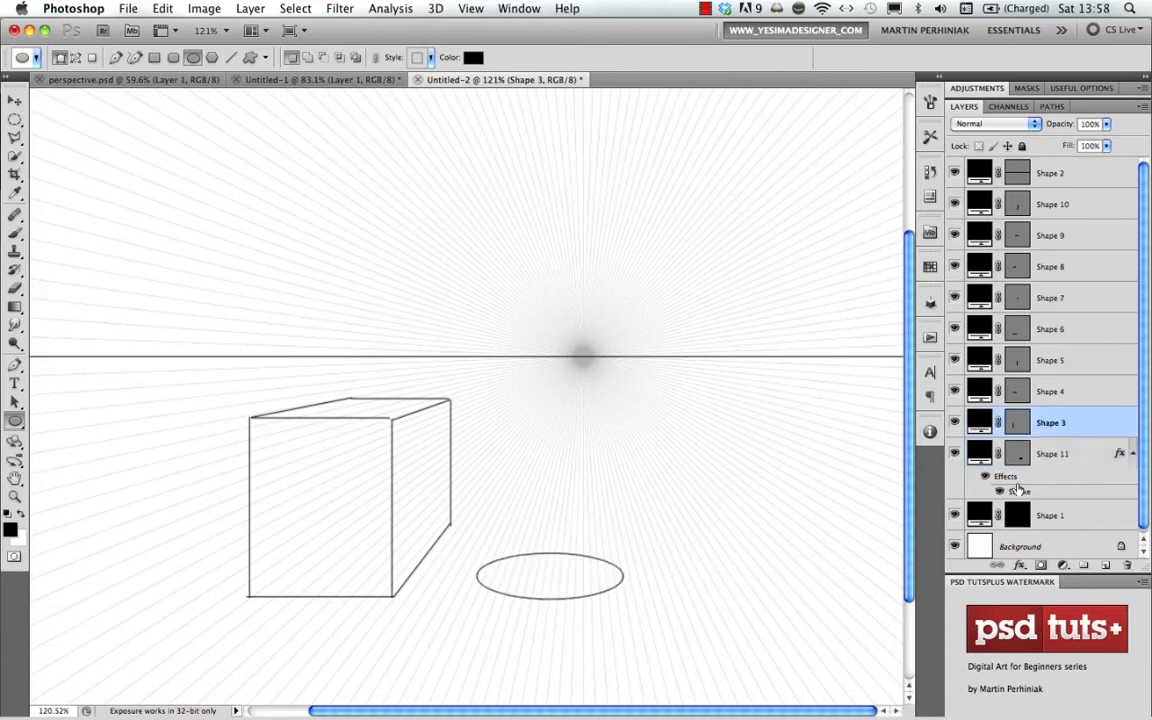
# - Duplicate the ellipse layer Shape 11 straight upward and centre the copy vertically on the horizon line
pyautogui.click(1071, 453)
pyautogui.press('v')
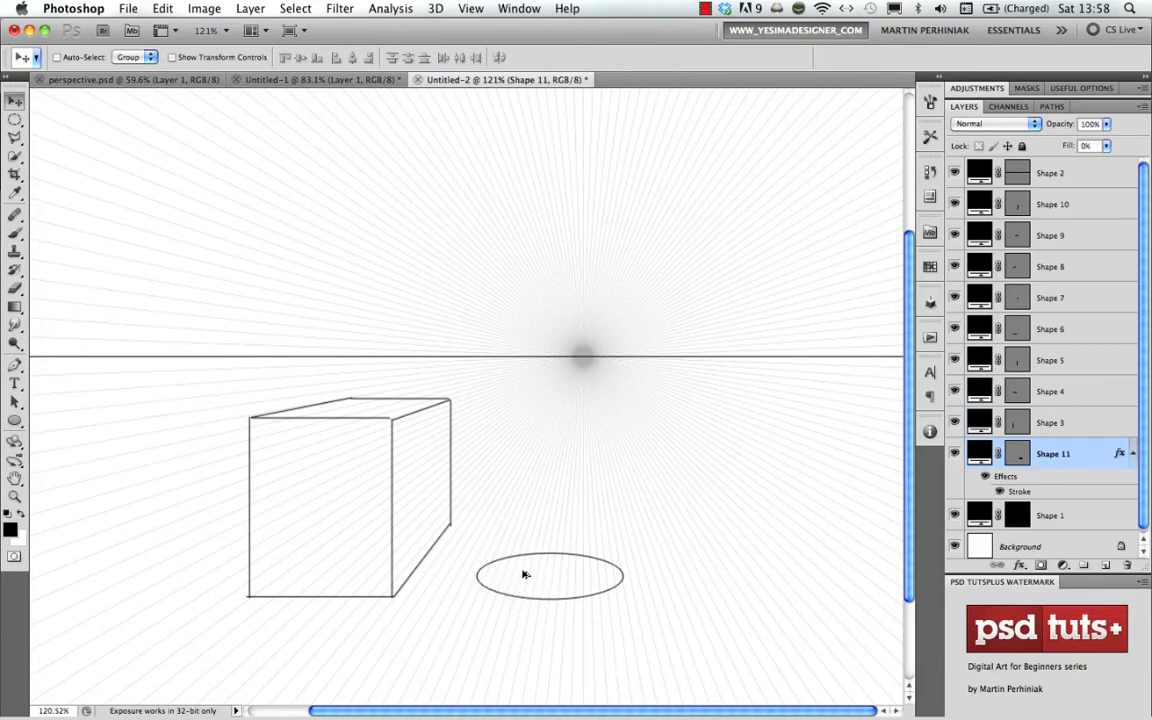
pyautogui.moveTo(549, 576); pyautogui.dragTo(514, 328)
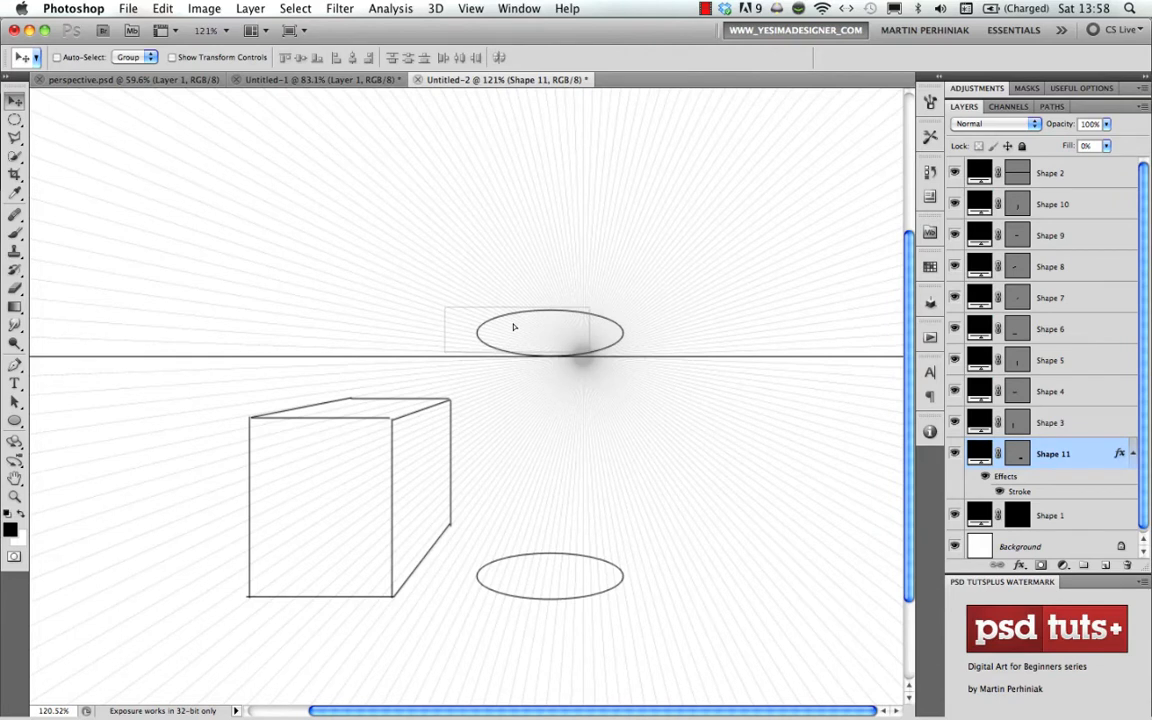
pyautogui.moveTo(513, 327); pyautogui.dragTo(509, 358)
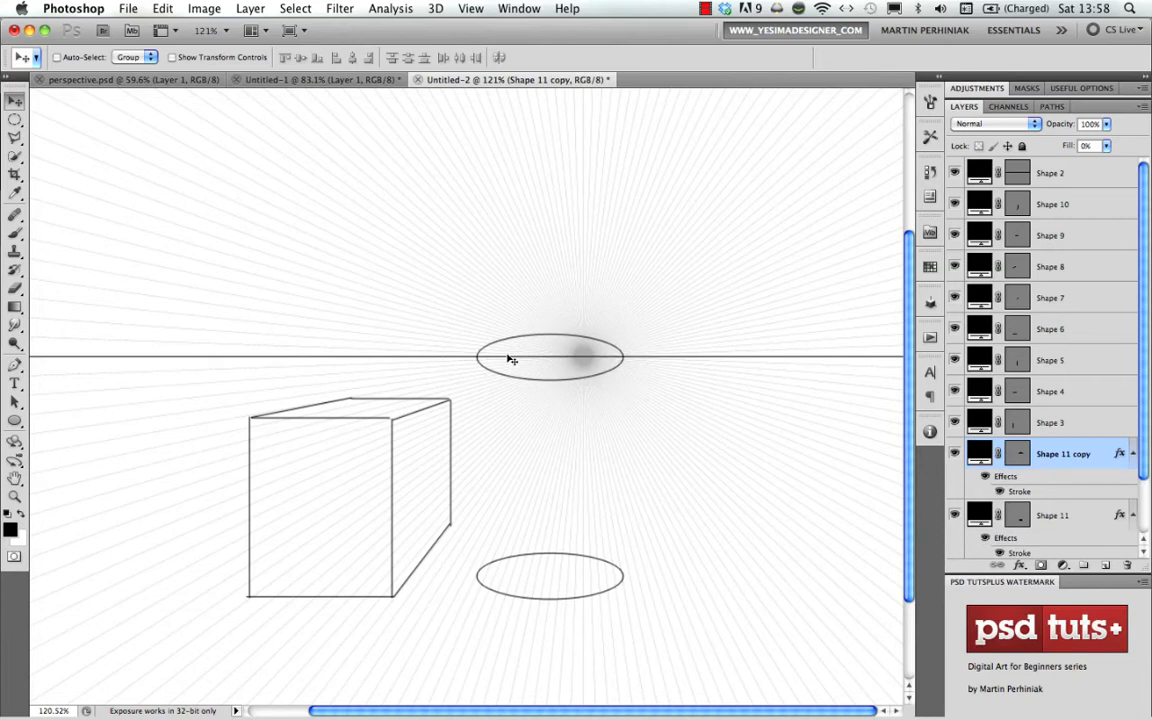
# - Flatten the ellipse copy vertically with Free Transform until it becomes a line on the horizon
pyautogui.press('super+t')
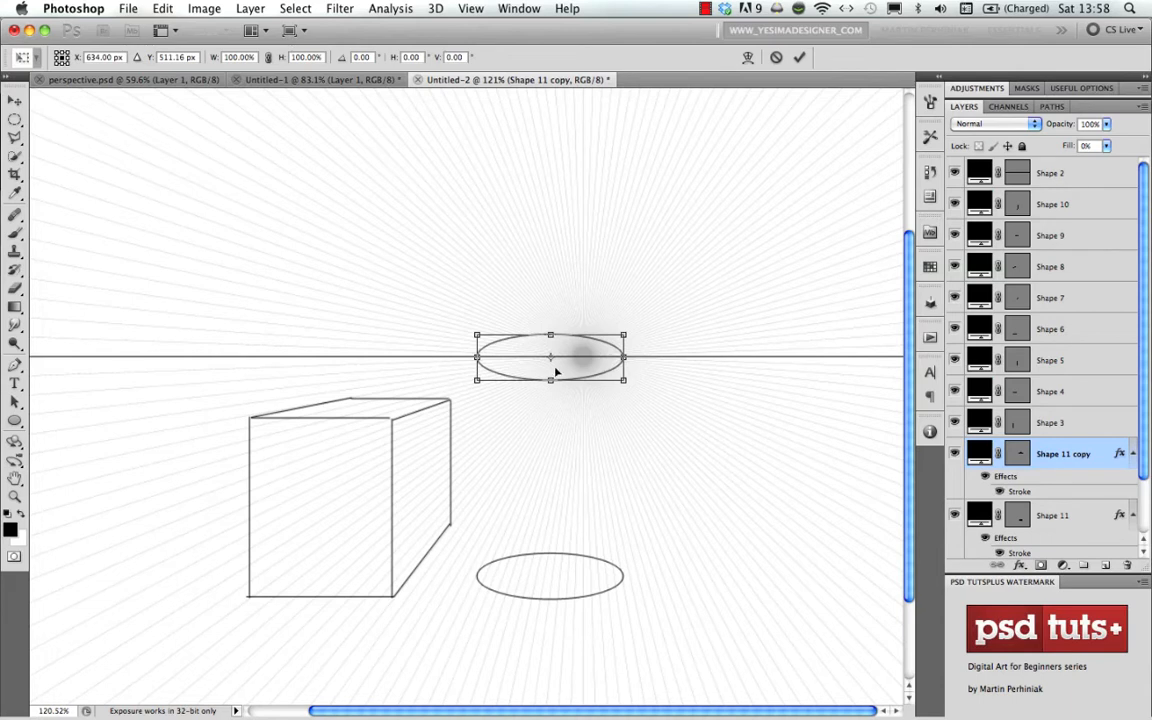
pyautogui.moveTo(550, 381); pyautogui.dragTo(552, 357)
pyautogui.press('Return')
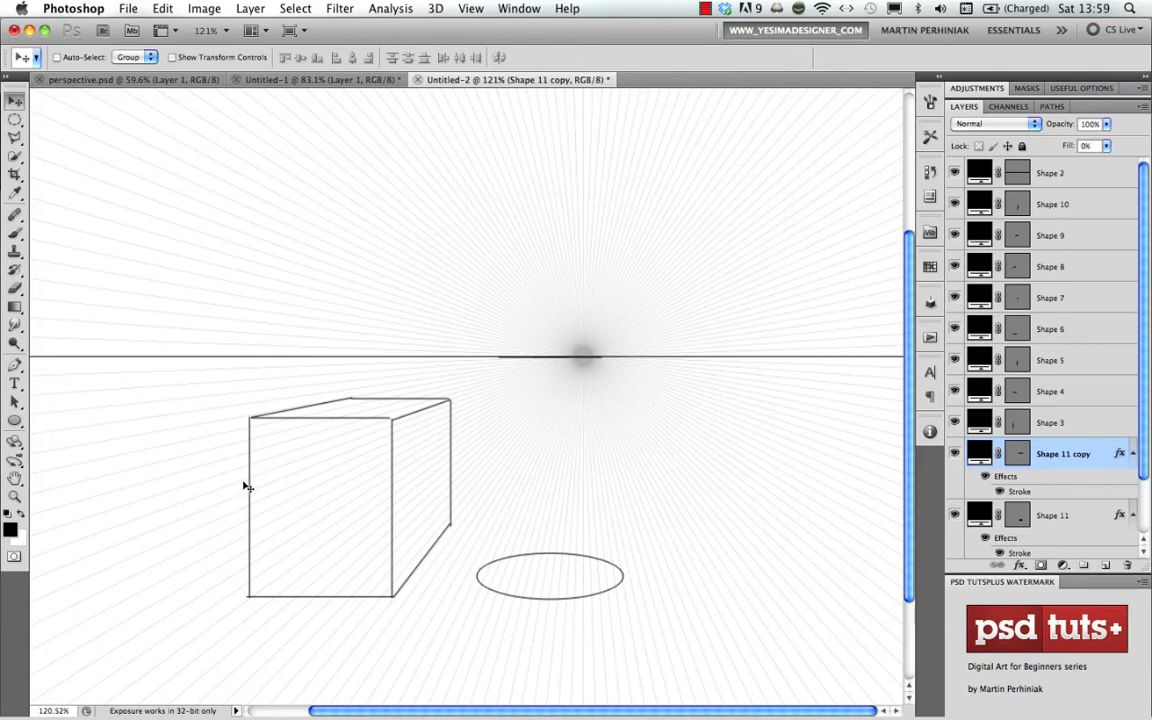
# - Draw two vertical 1 px lines from the lower ellipse's left and right ends up past the horizon to form the cylinder's sides
pyautogui.press('u')
pyautogui.click(231, 58)
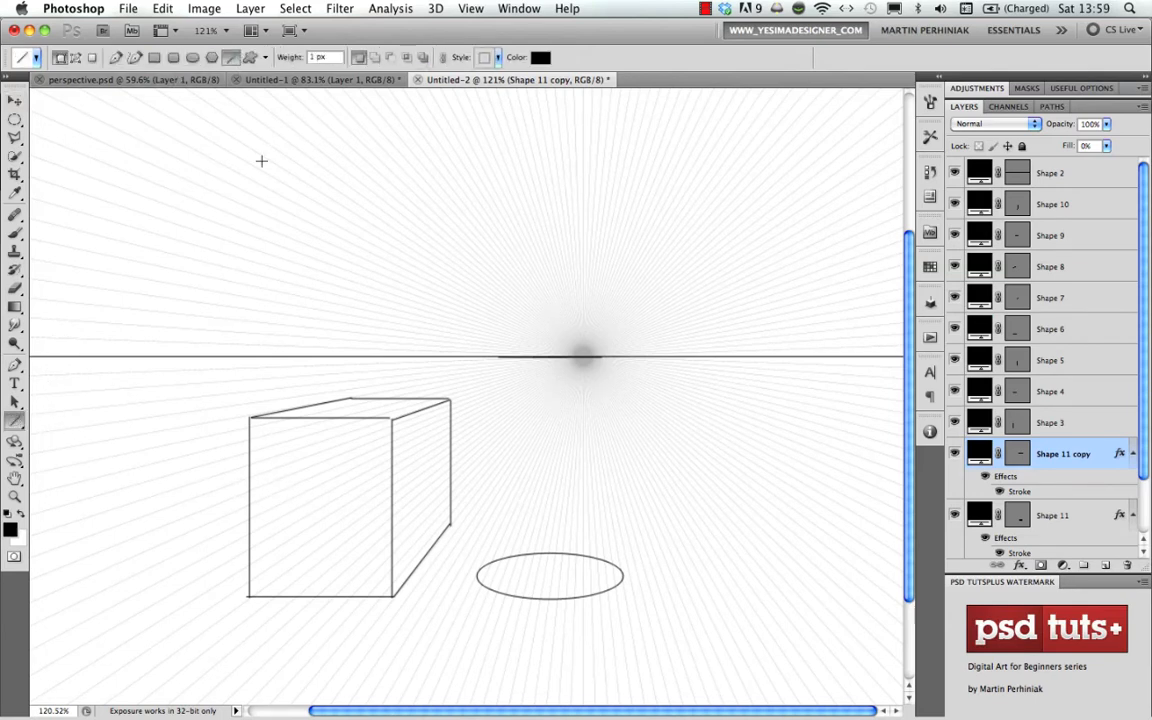
pyautogui.moveTo(477, 576); pyautogui.dragTo(463, 219)
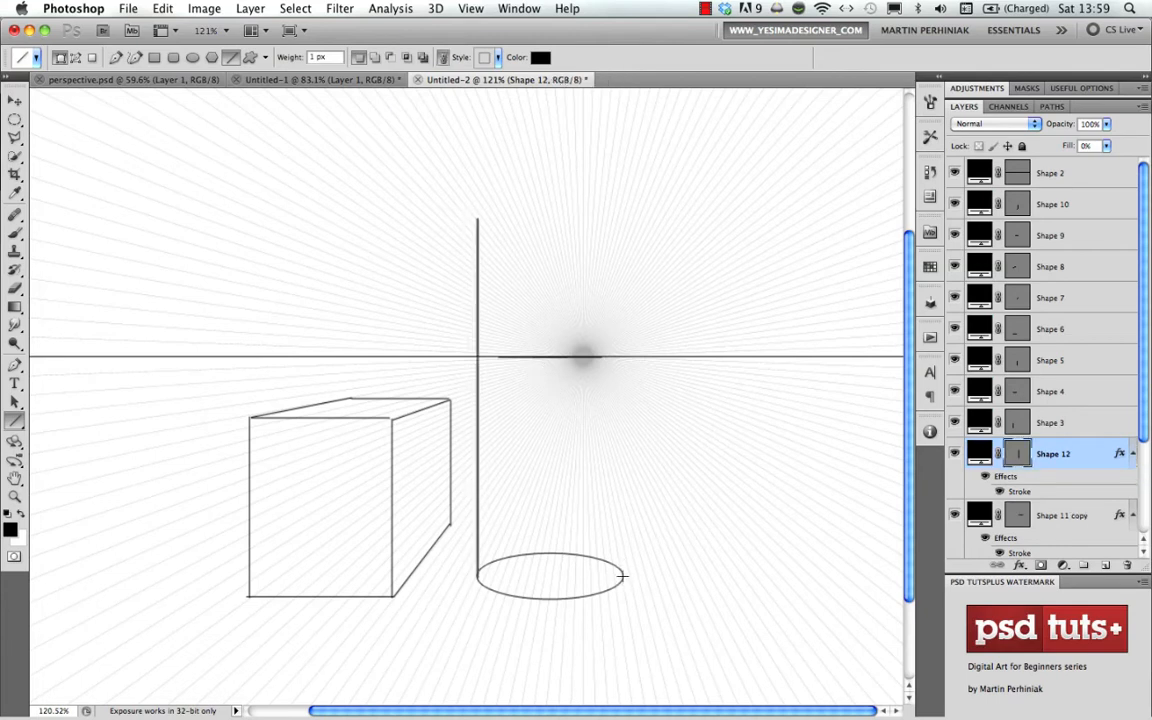
pyautogui.moveTo(630, 465); pyautogui.dragTo(609, 193)
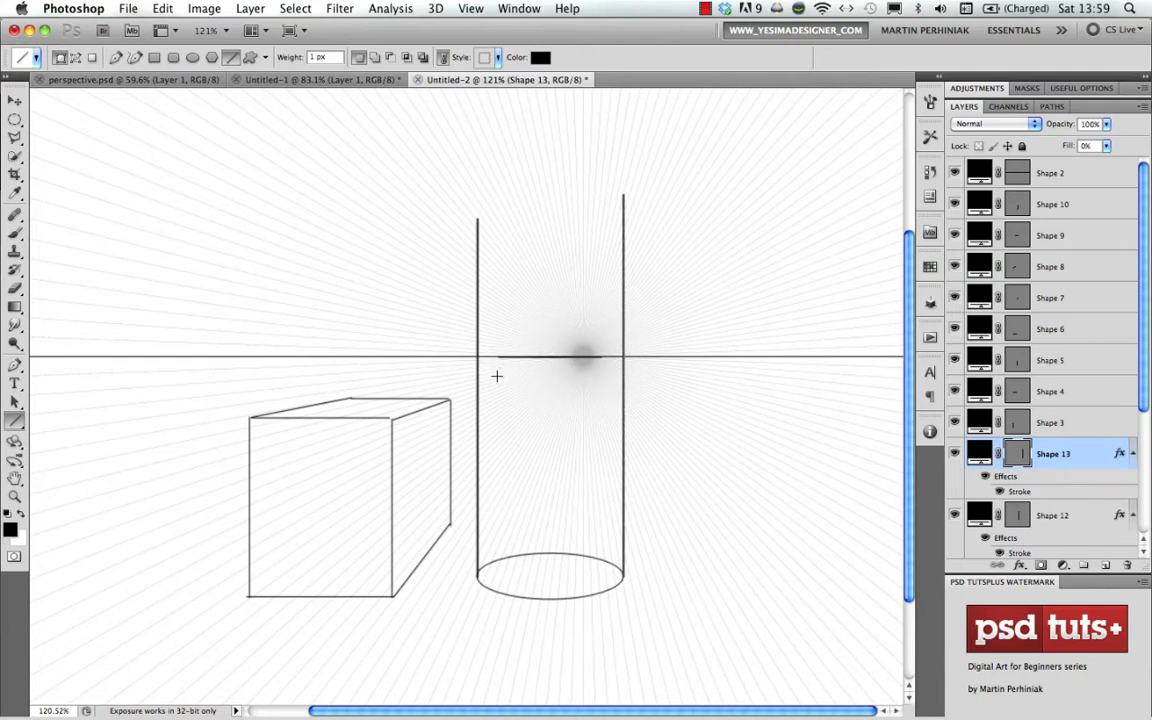
# - Stretch the flattened ellipse copy vertically into a narrow ellipse and move it just below the horizon, between the two vertical lines
pyautogui.moveTo(1142, 397); pyautogui.dragTo(1142, 442)
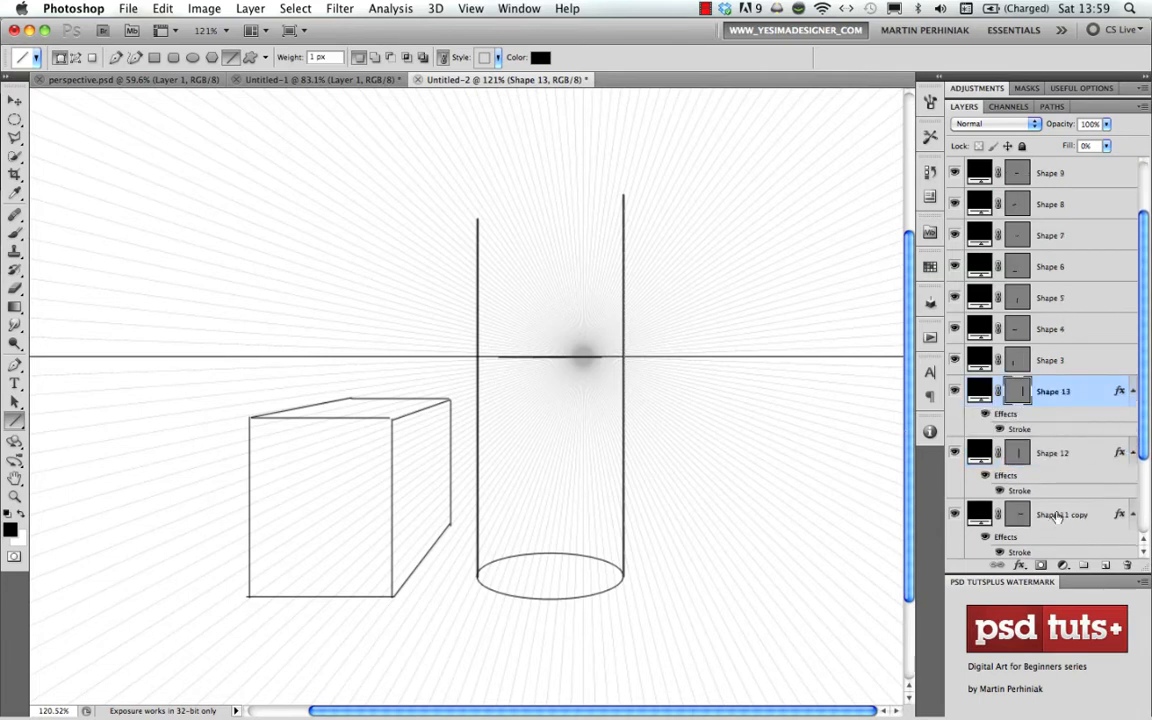
pyautogui.click(1060, 514)
pyautogui.press('super+t')
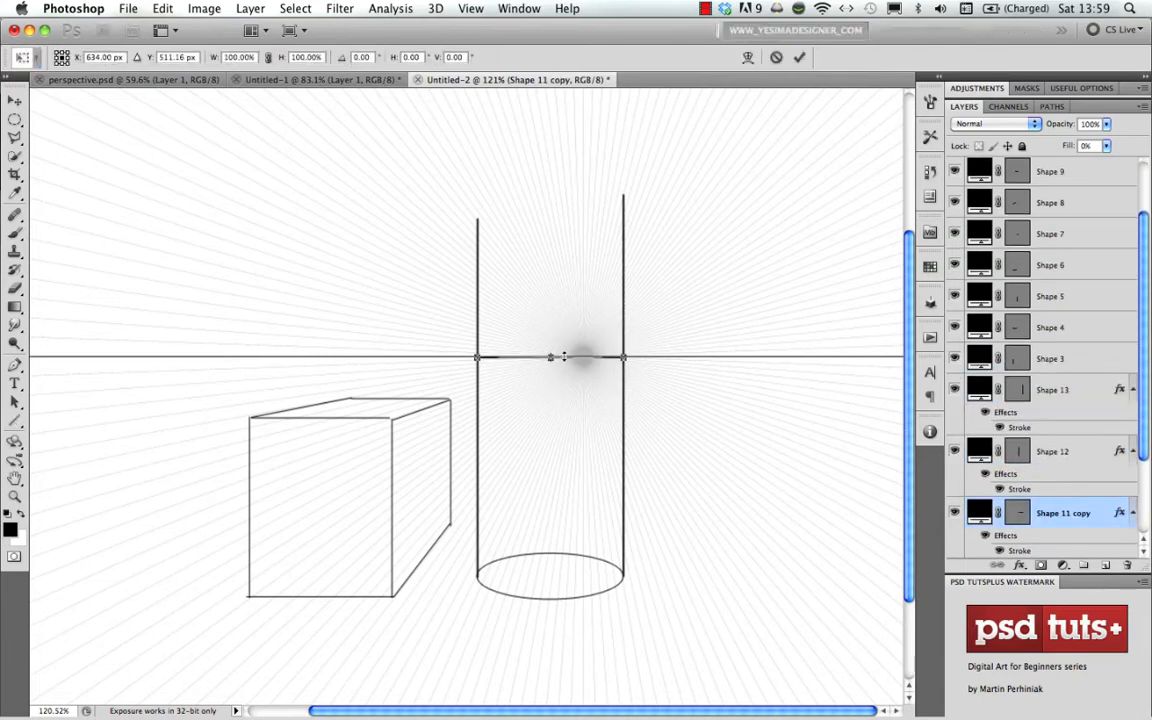
pyautogui.moveTo(550, 356); pyautogui.dragTo(550, 329)
pyautogui.press('Return')
pyautogui.moveTo(557, 352); pyautogui.dragTo(560, 399)
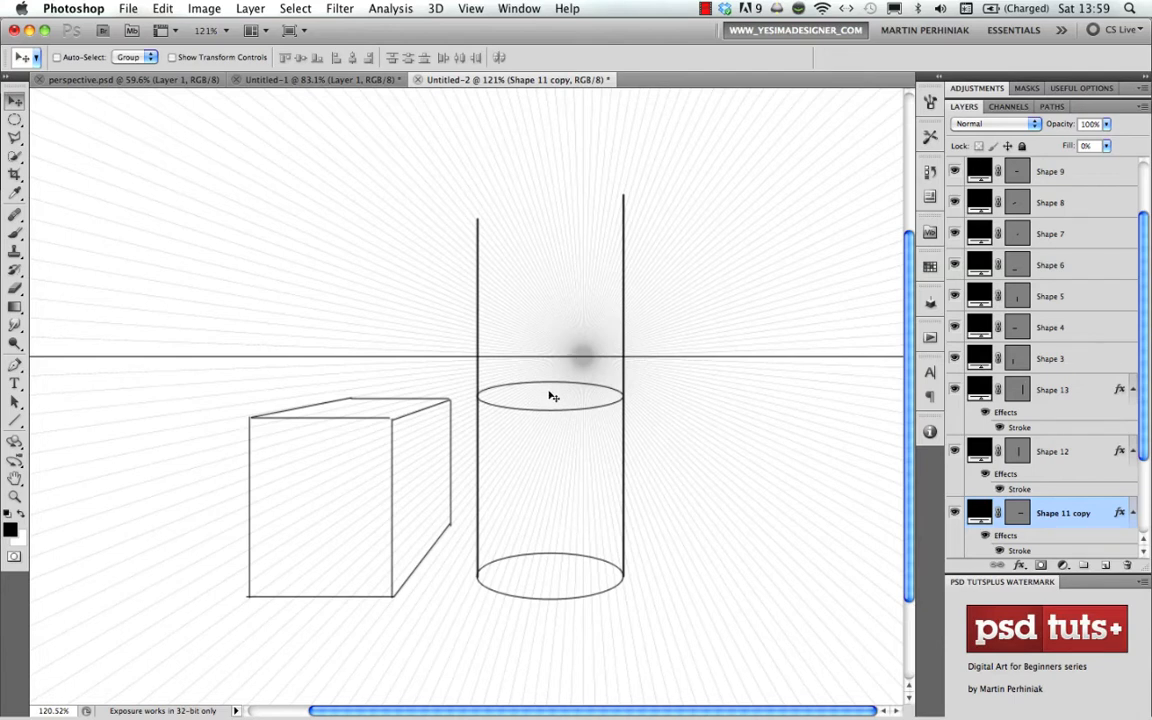
# - Move the upper ellipse copy up to just below the horizon line and flatten it vertically with Free Transform
pyautogui.moveTo(553, 397); pyautogui.dragTo(551, 389)
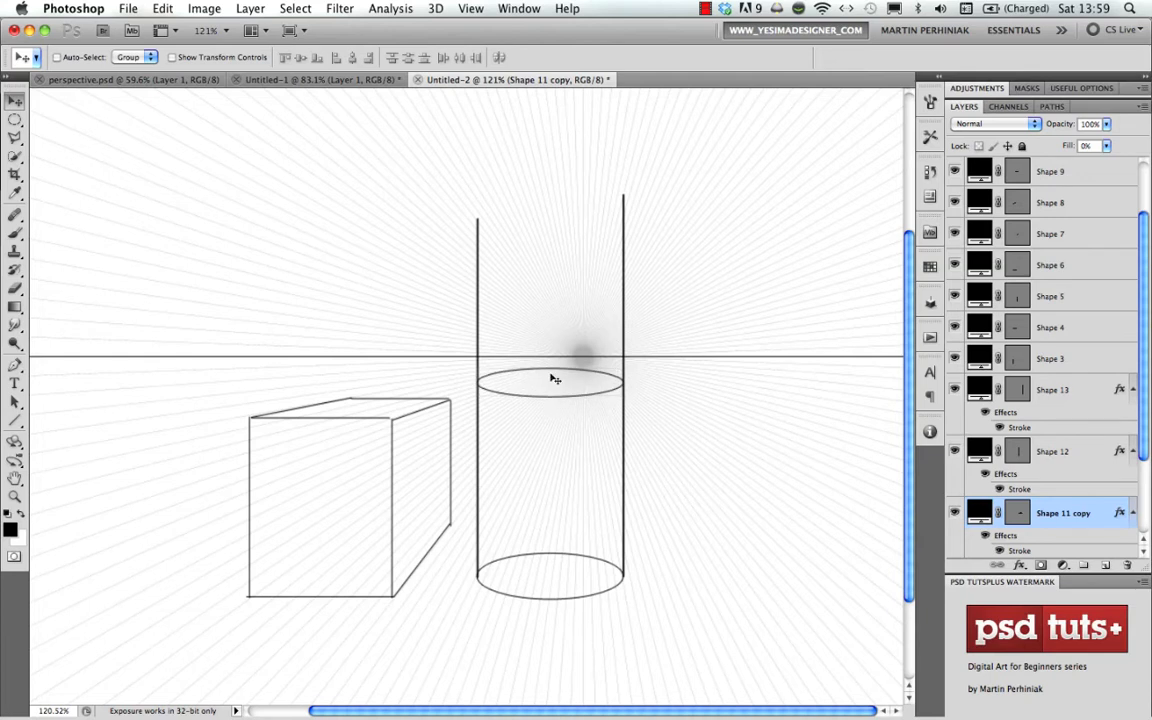
pyautogui.press('super+t')
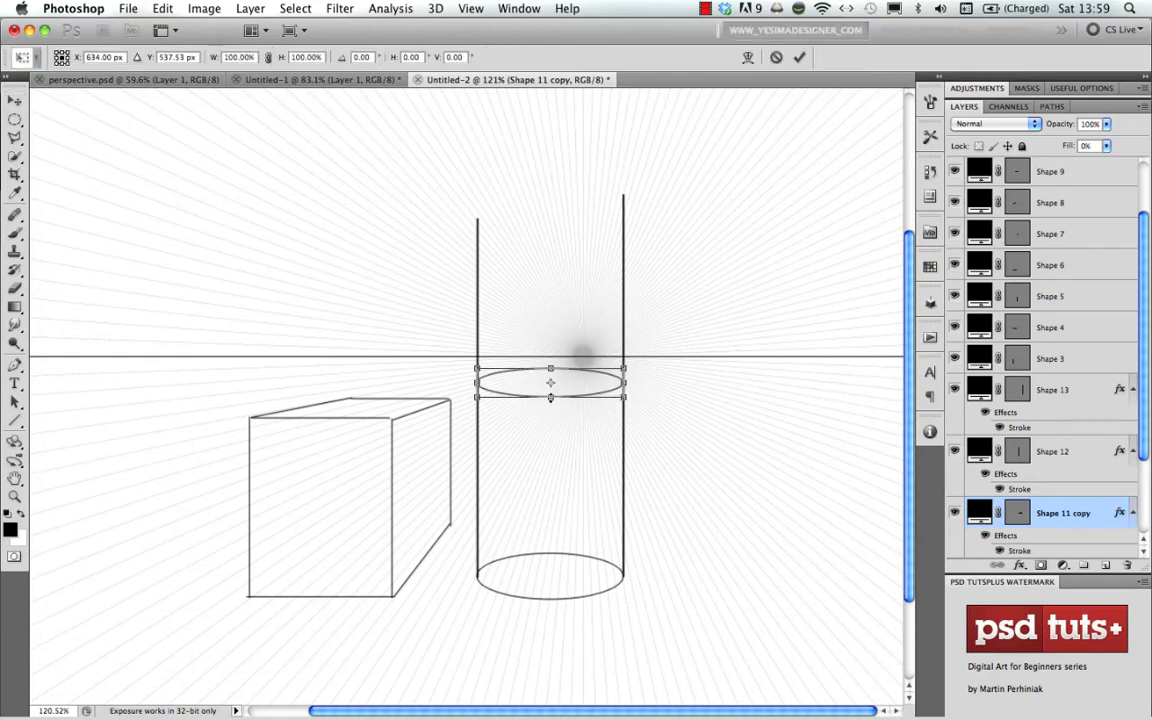
pyautogui.moveTo(550, 398); pyautogui.dragTo(551, 387)
pyautogui.press('Return')
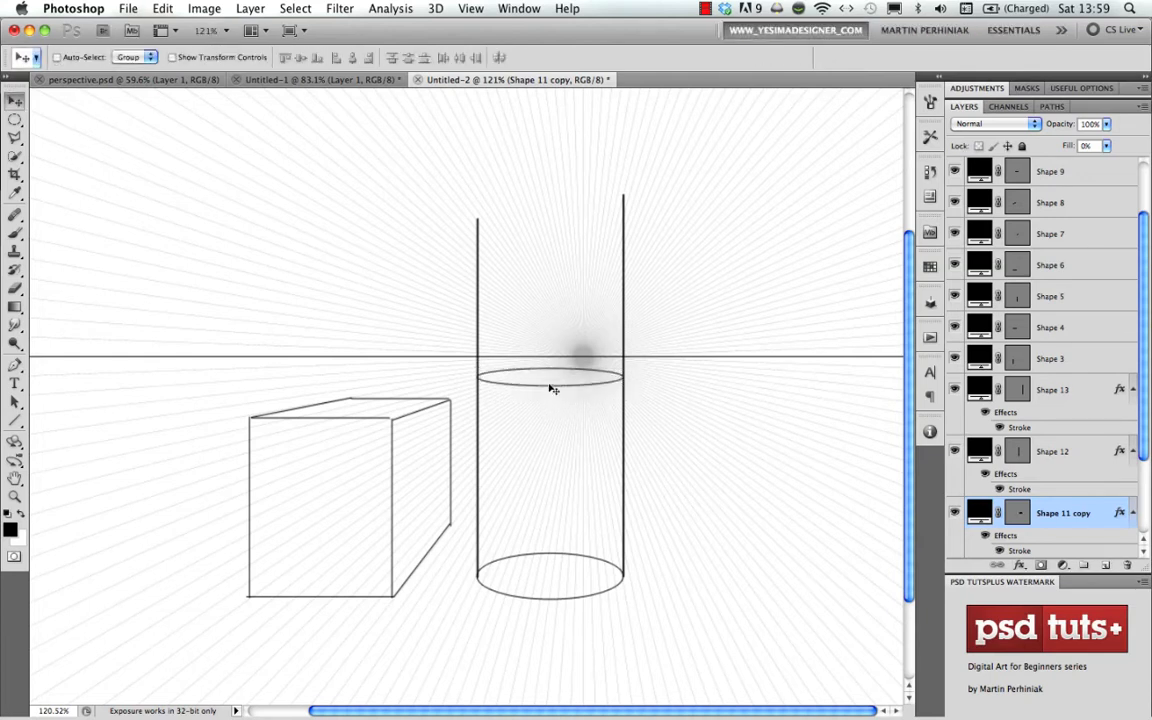
# - Duplicate the flattened ellipse twice down the cylinder, stretching each copy vertically so the ellipses become fuller toward the base
pyautogui.moveTo(546, 422); pyautogui.dragTo(549, 507)
pyautogui.hotkey('ctrl', 't')
pyautogui.press('Return')
pyautogui.hotkey('ctrl', 't')
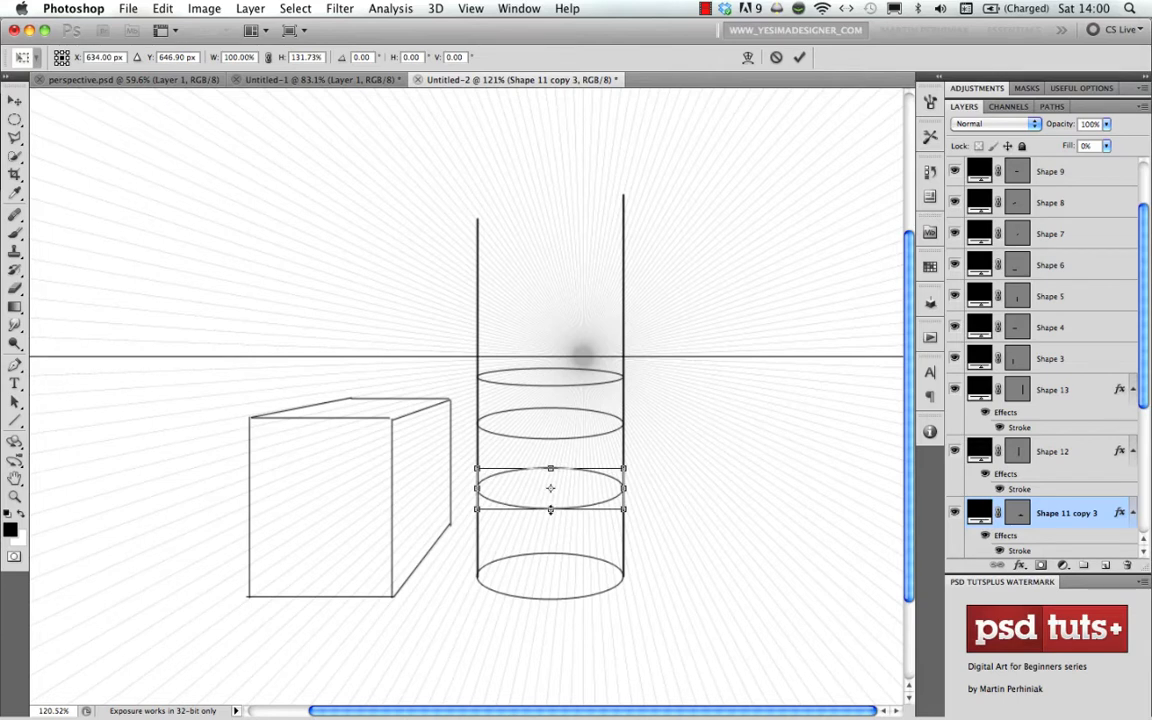
pyautogui.press('Return')
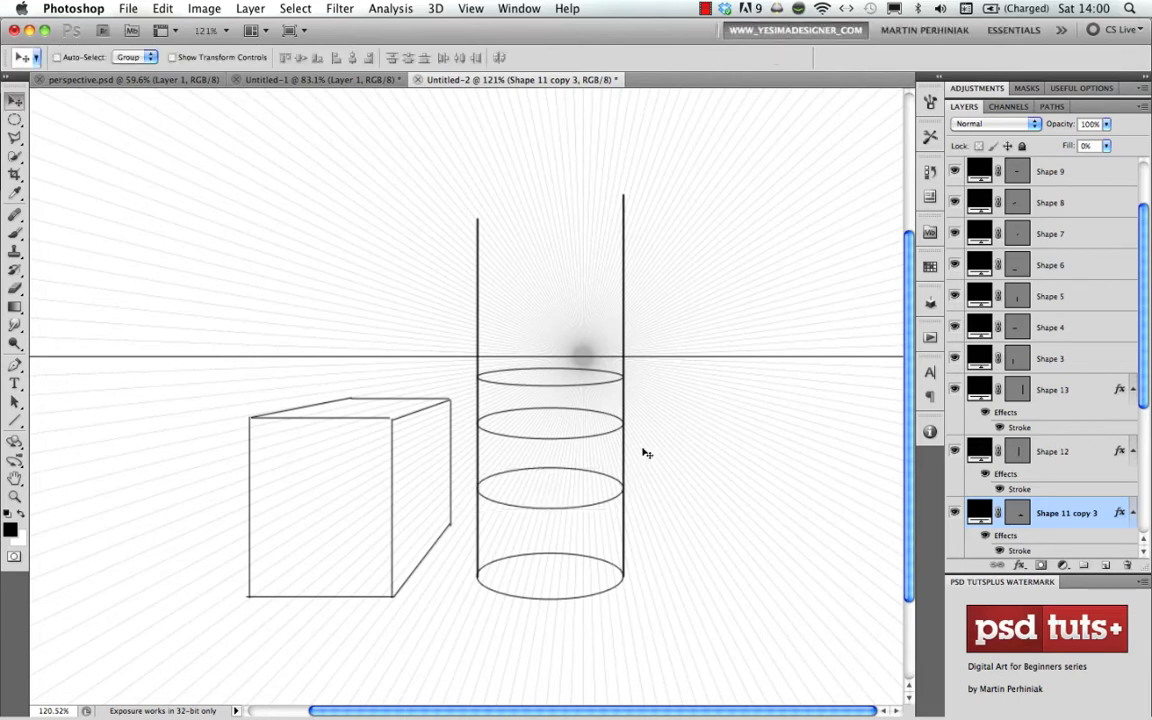
# - Add two ellipse copies above the horizon, a full one at the cylinder's top and one flattened vertically just above the horizon line
pyautogui.click(552, 383)
pyautogui.moveTo(552, 383); pyautogui.dragTo(548, 362)
pyautogui.press('Return')
pyautogui.moveTo(527, 506); pyautogui.dragTo(550, 315)
pyautogui.press('super+t')
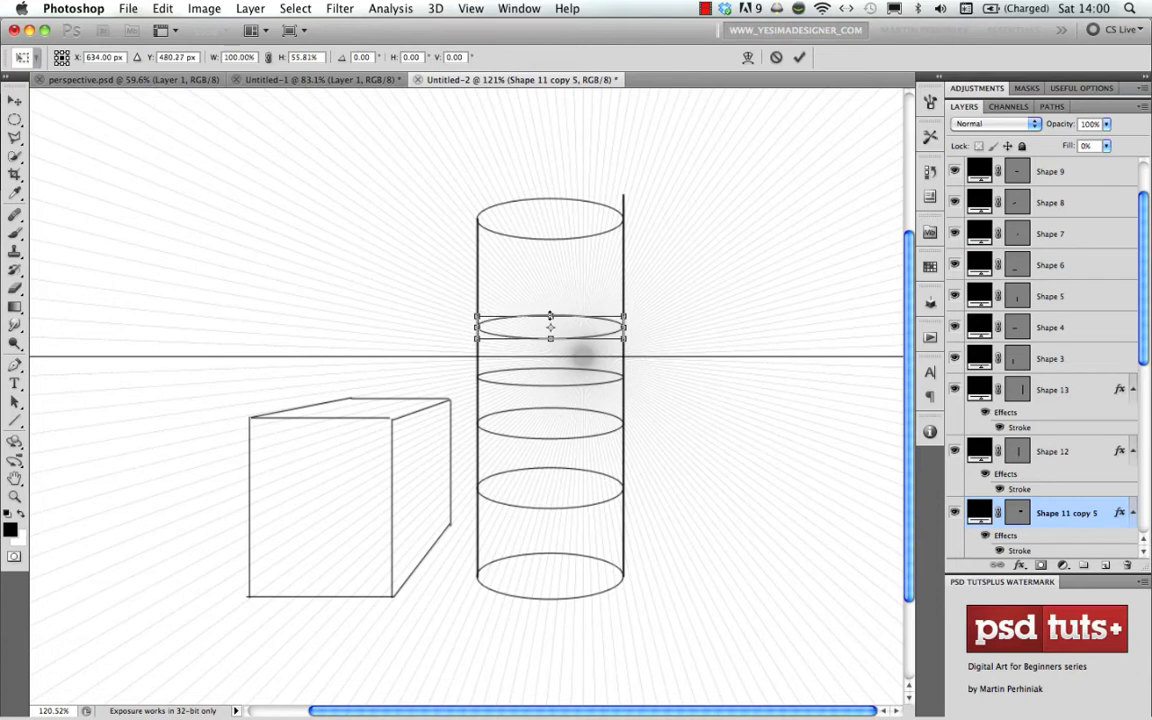
pyautogui.press('Return')
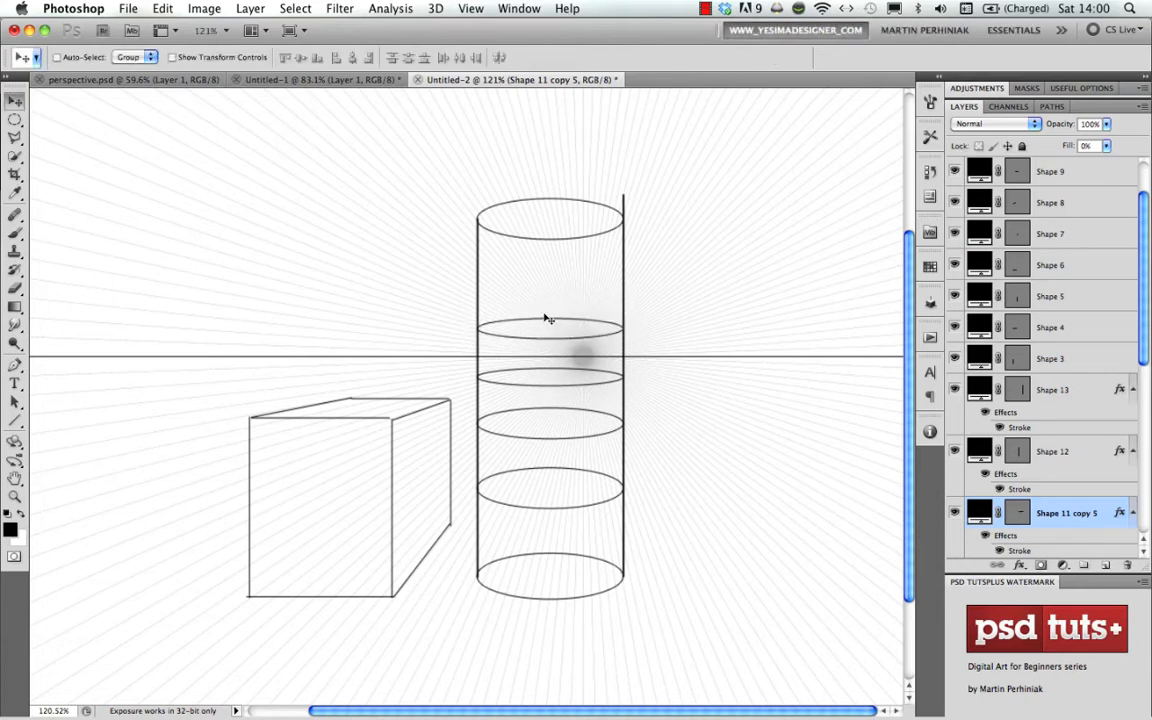
pyautogui.moveTo(548, 318); pyautogui.dragTo(547, 322)
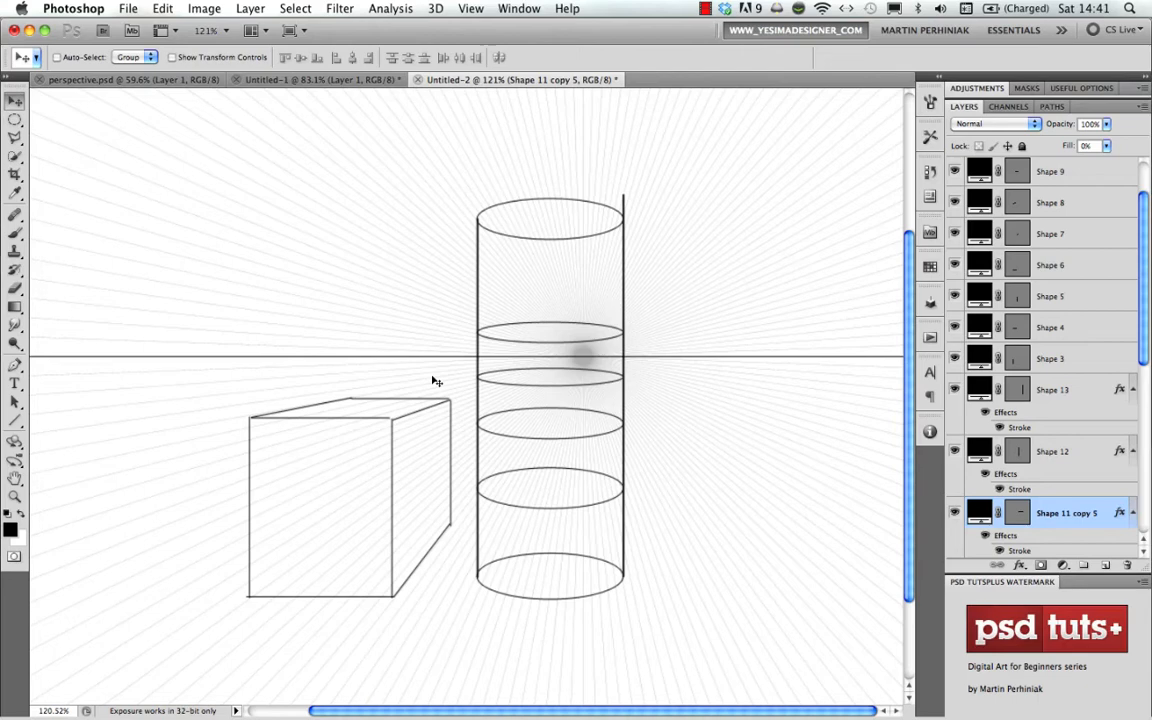
# - In perspective.psd, draw the saved vanishing point grid as a custom shape centred over the 1-point perspective corridor engraving
pyautogui.click(98, 78)
pyautogui.moveTo(252, 355); pyautogui.dragTo(369, 352)
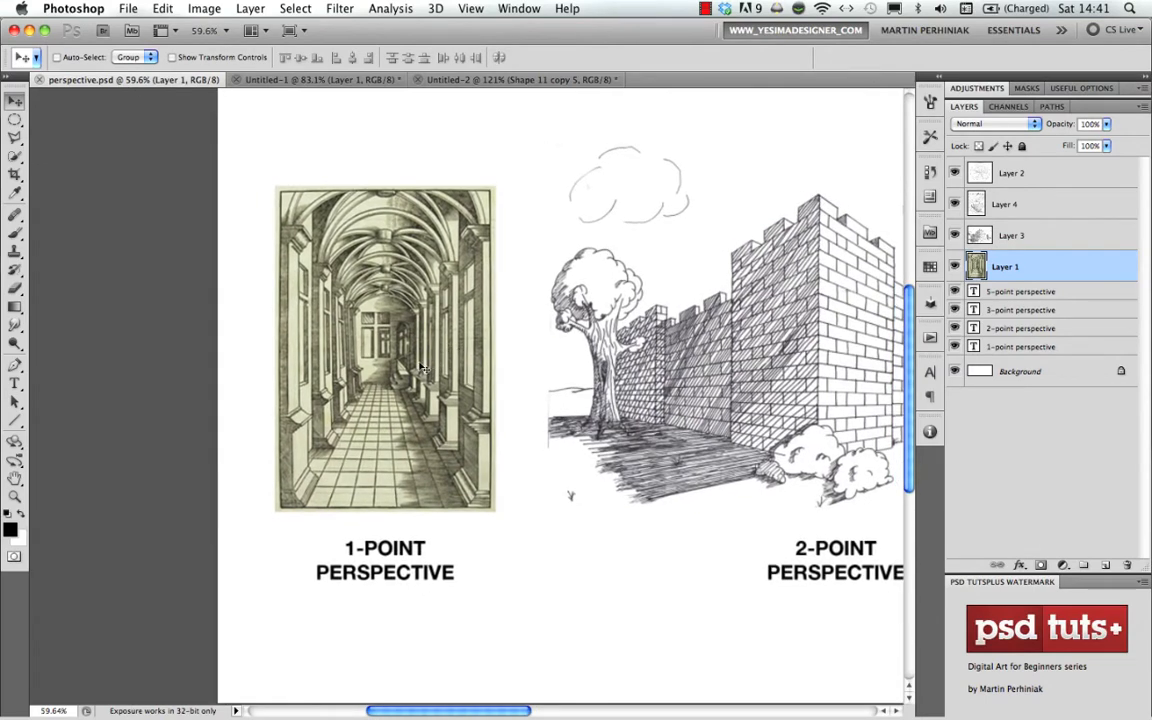
pyautogui.moveTo(371, 337); pyautogui.dragTo(437, 365)
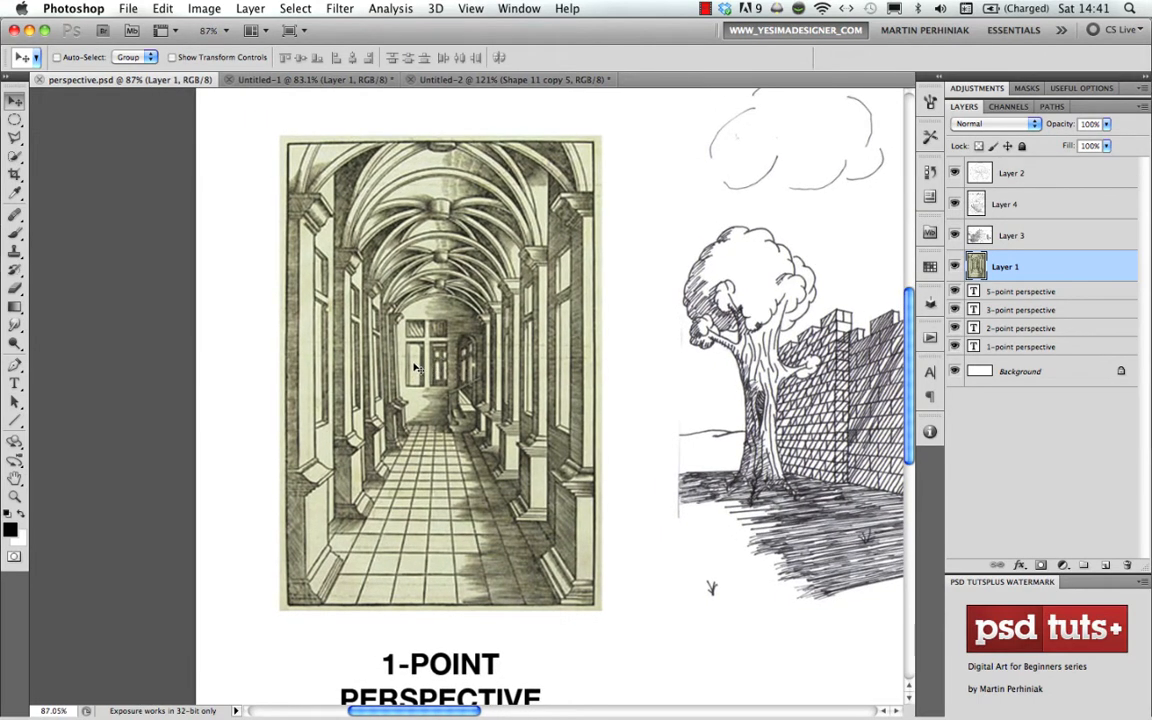
pyautogui.press('u')
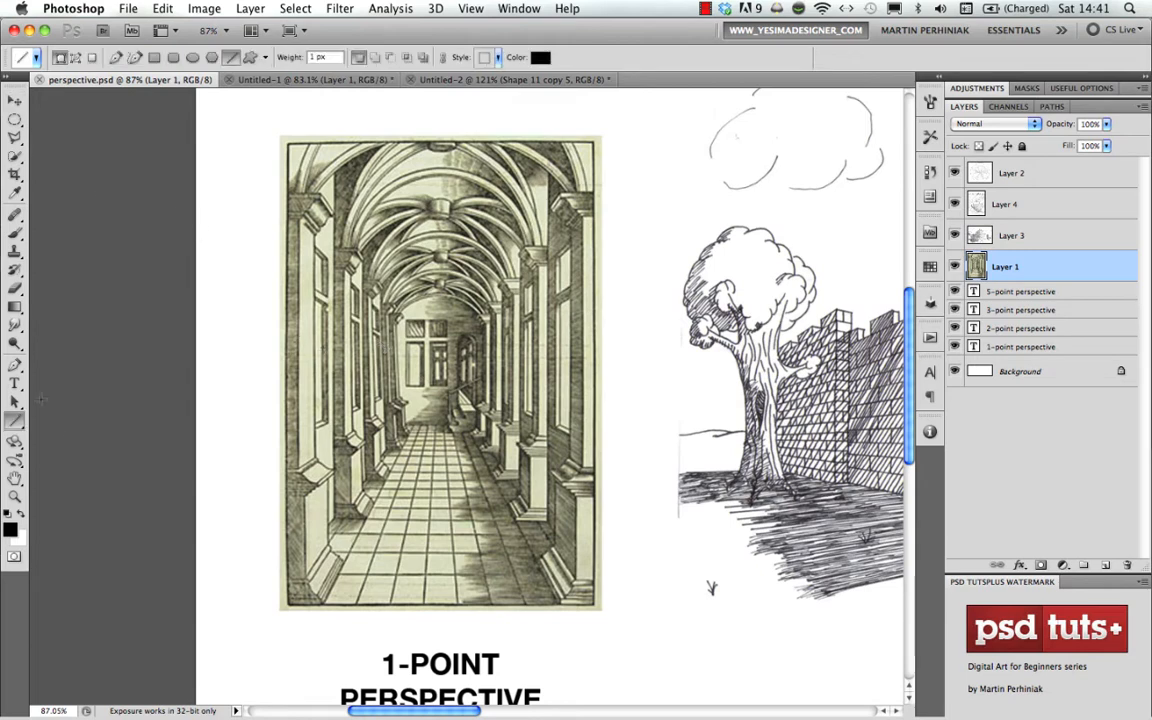
pyautogui.click(250, 57)
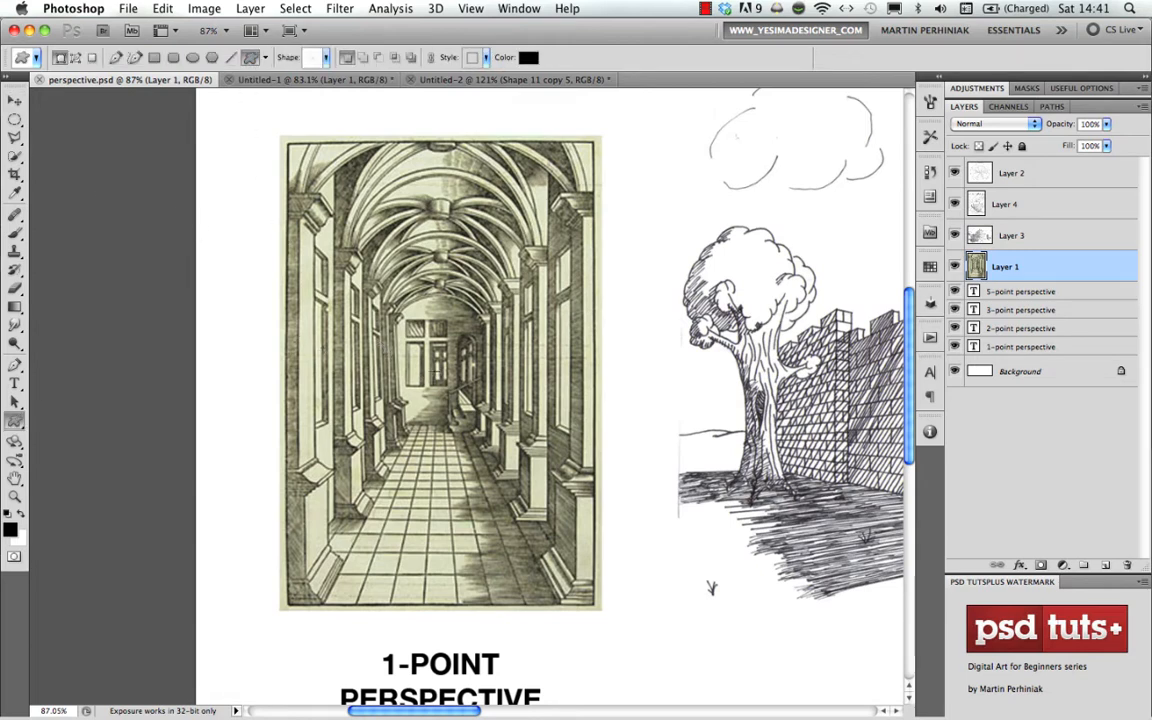
pyautogui.moveTo(436, 370)
pyautogui.mouseDown()
pyautogui.moveTo(625, 221)
pyautogui.moveTo(780, 139)
pyautogui.mouseUp()
# - Enlarge the grid shape proportionally from its centre to about 180% so its rays extend past the engraving
pyautogui.moveTo(620, 338); pyautogui.dragTo(530, 350)
pyautogui.hotkey('ctrl', 't')
pyautogui.moveTo(577, 228); pyautogui.dragTo(747, 181)
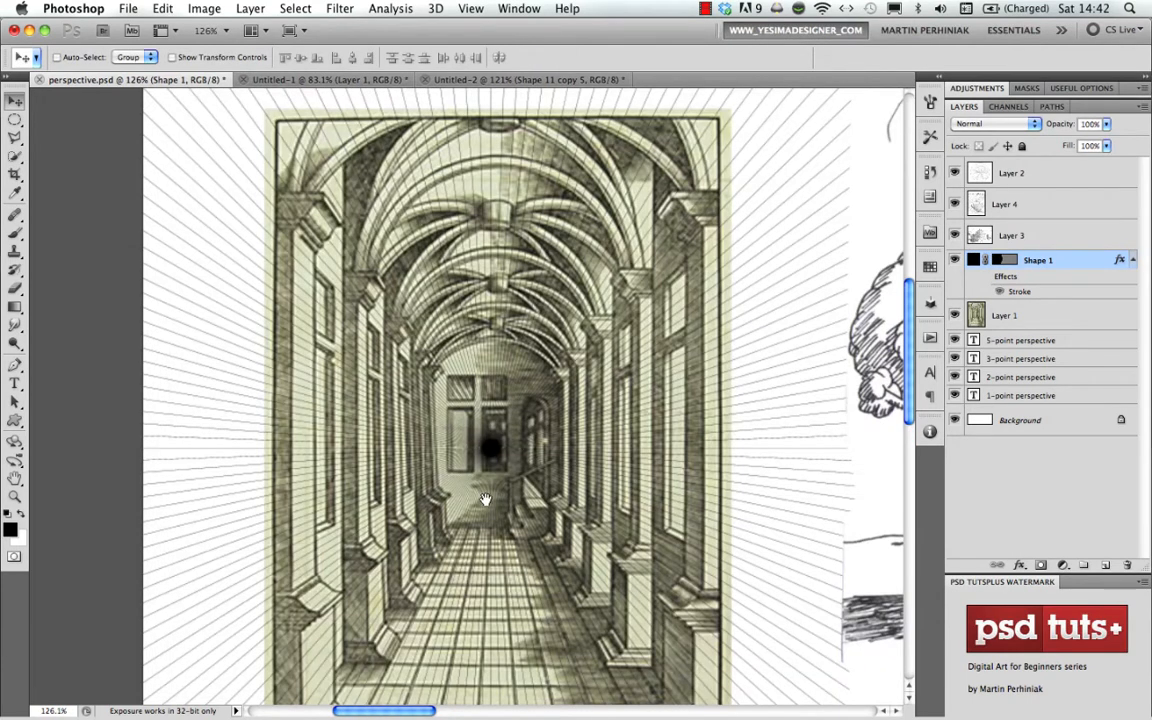
pyautogui.scroll(2, 540, 385)
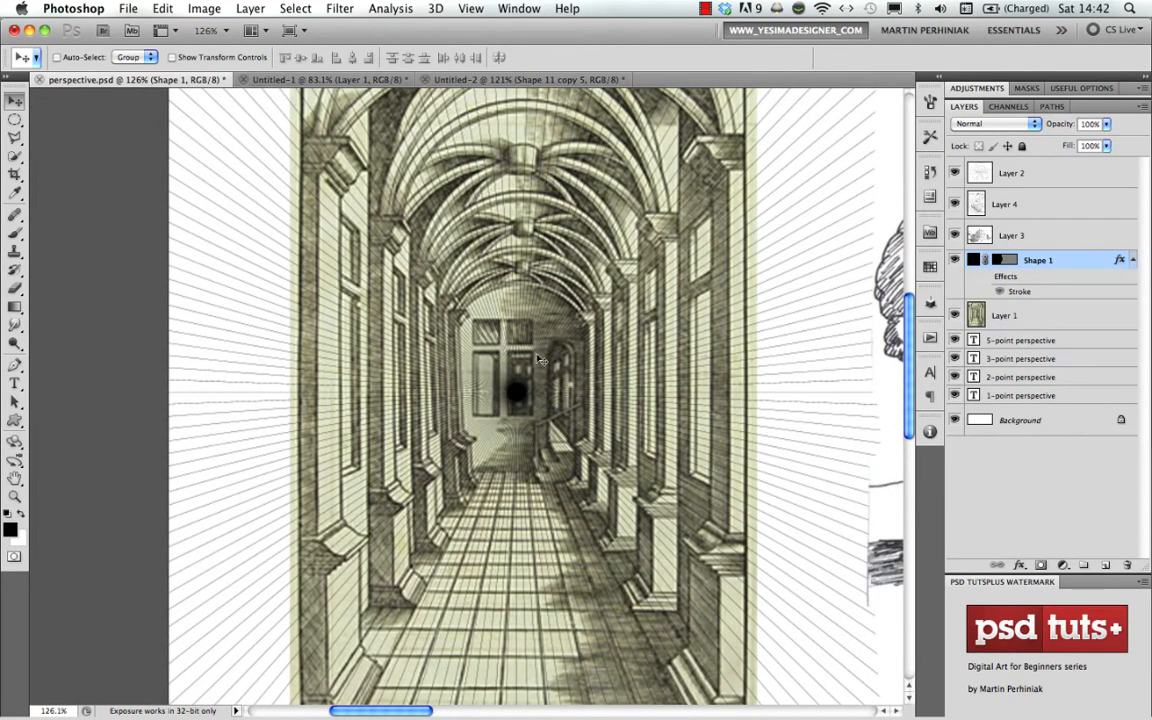
# - Shift the grid in coarse steps so its centre sits on the corridor's far door, comparing its rays with the floor tile lines
pyautogui.hotkey('shift', 'Up')
pyautogui.hotkey('shift', 'Right')
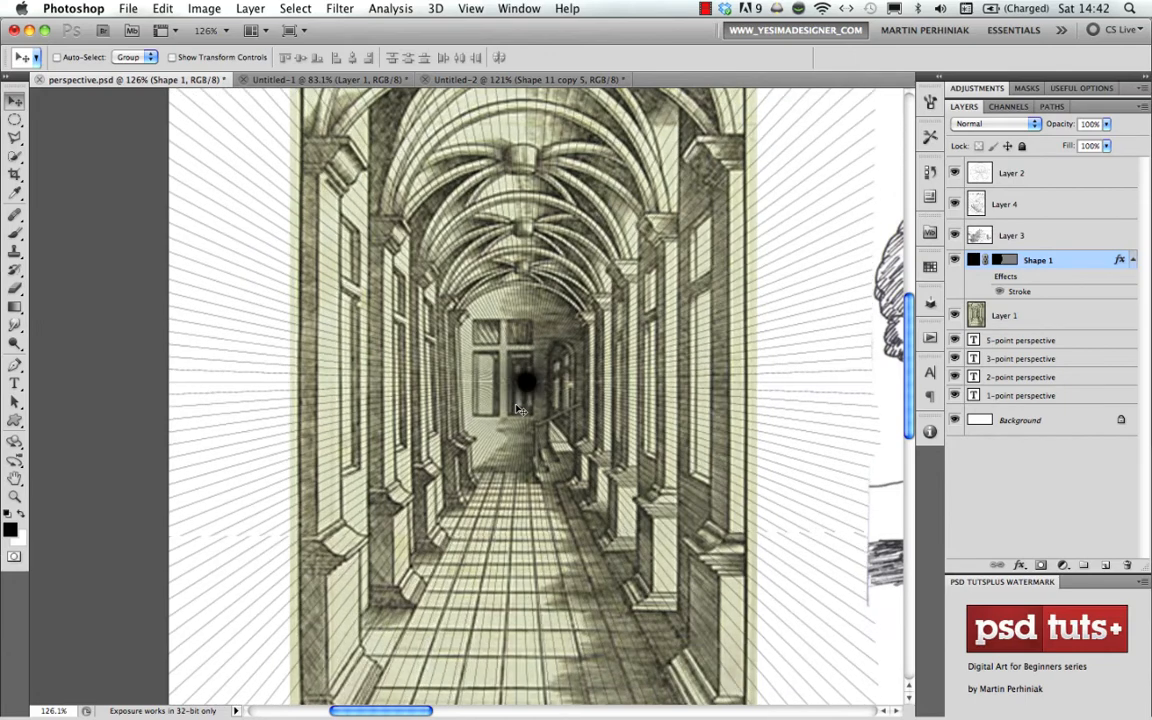
pyautogui.hotkey('shift', 'Right')
pyautogui.hotkey('shift', 'Left')
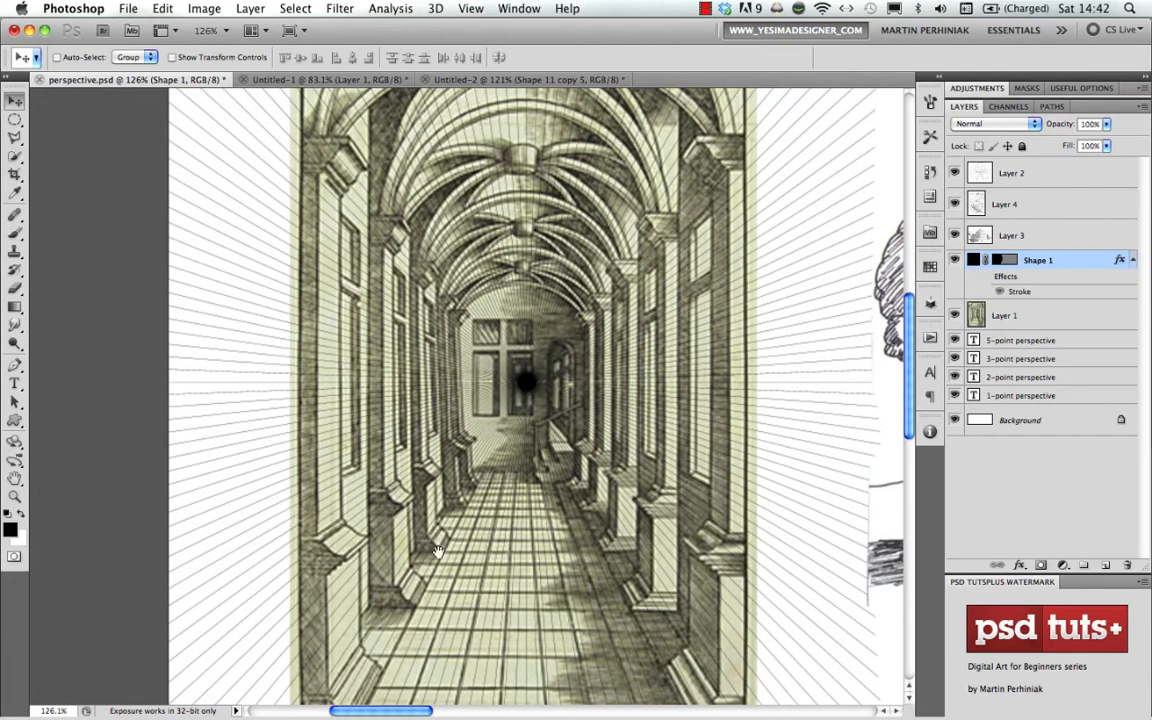
pyautogui.scroll(-5, 500, 470)
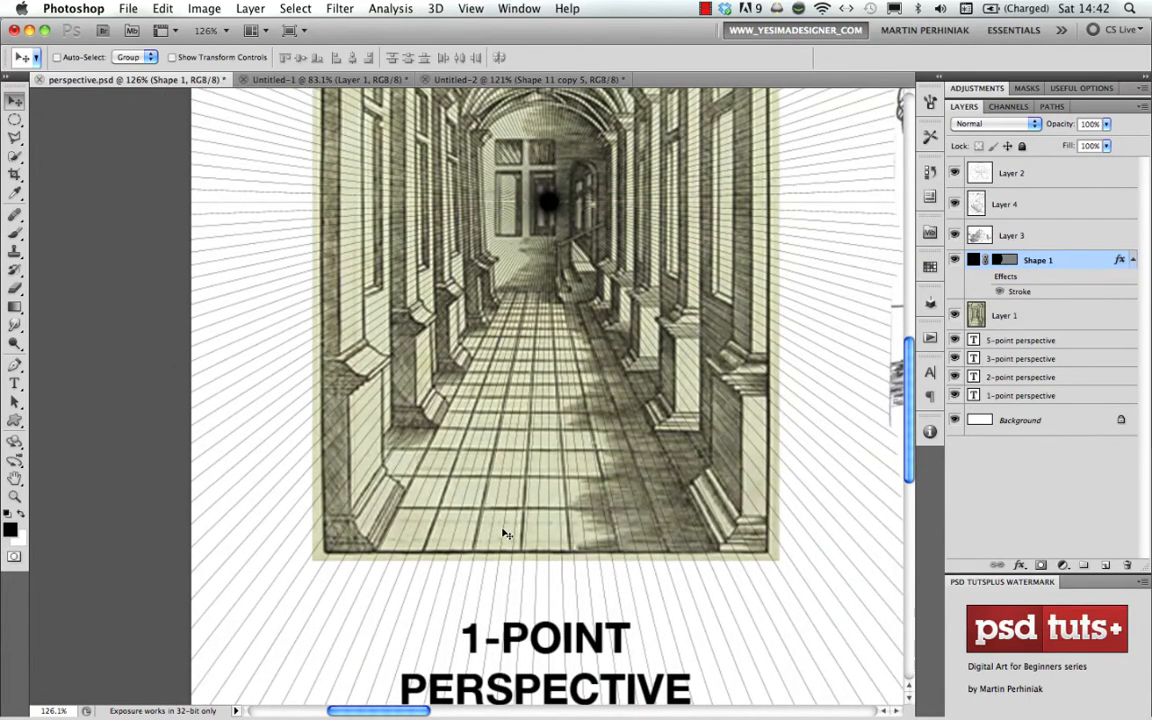
pyautogui.hotkey('shift', 'Left')
pyautogui.hotkey('shift', 'Left')
pyautogui.hotkey('shift', 'Right')
pyautogui.hotkey('shift', 'Right')
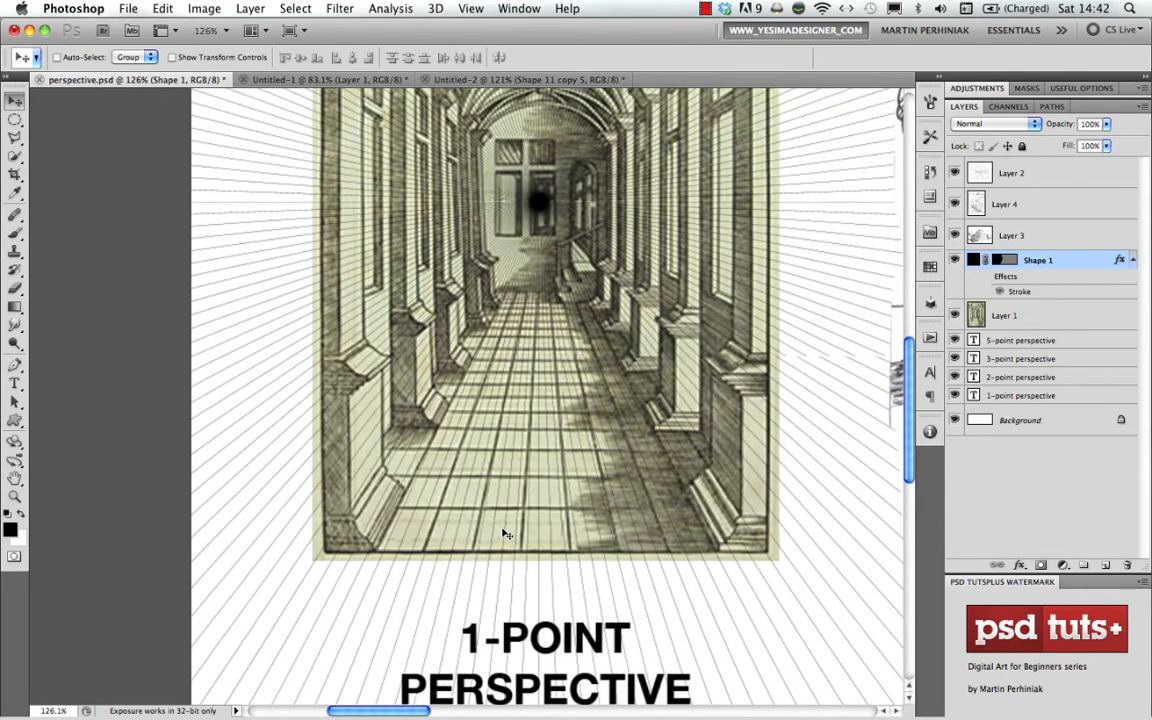
pyautogui.hotkey('shift', 'Left')
pyautogui.hotkey('shift', 'Left')
pyautogui.hotkey('shift', 'Left')
pyautogui.hotkey('shift', 'Left')
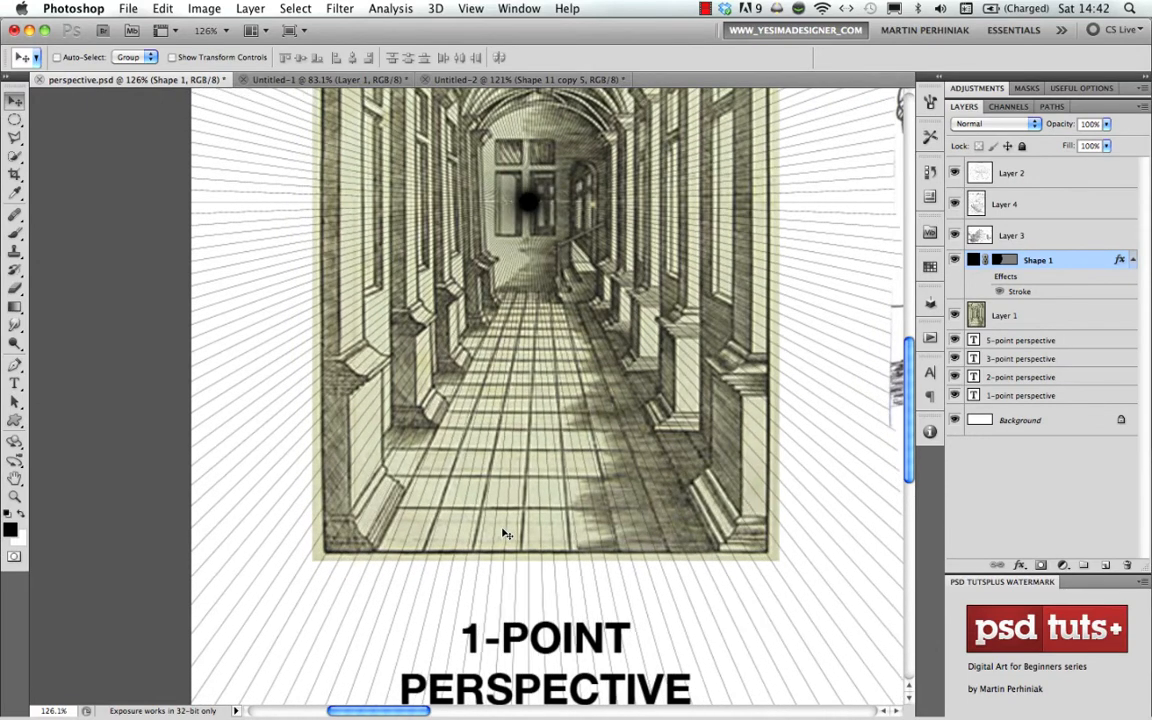
pyautogui.hotkey('shift', 'Right')
pyautogui.hotkey('shift', 'Right')
pyautogui.hotkey('shift', 'Right')
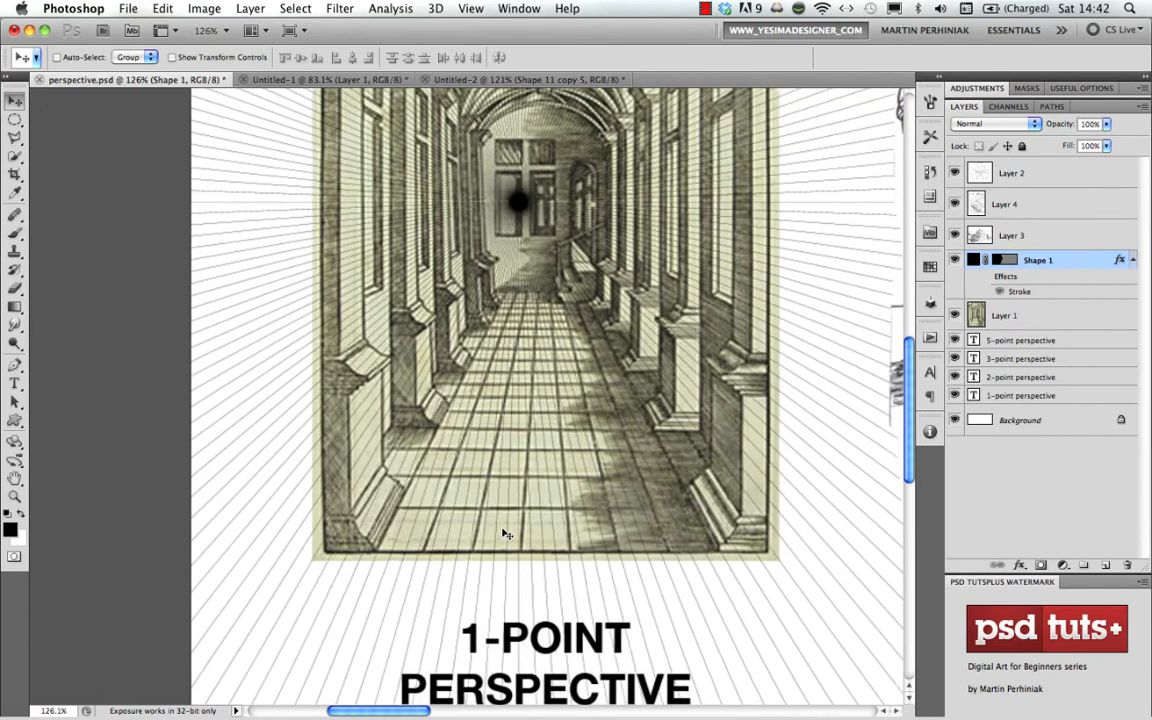
pyautogui.hotkey('shift', 'Right')
pyautogui.hotkey('shift', 'Right')
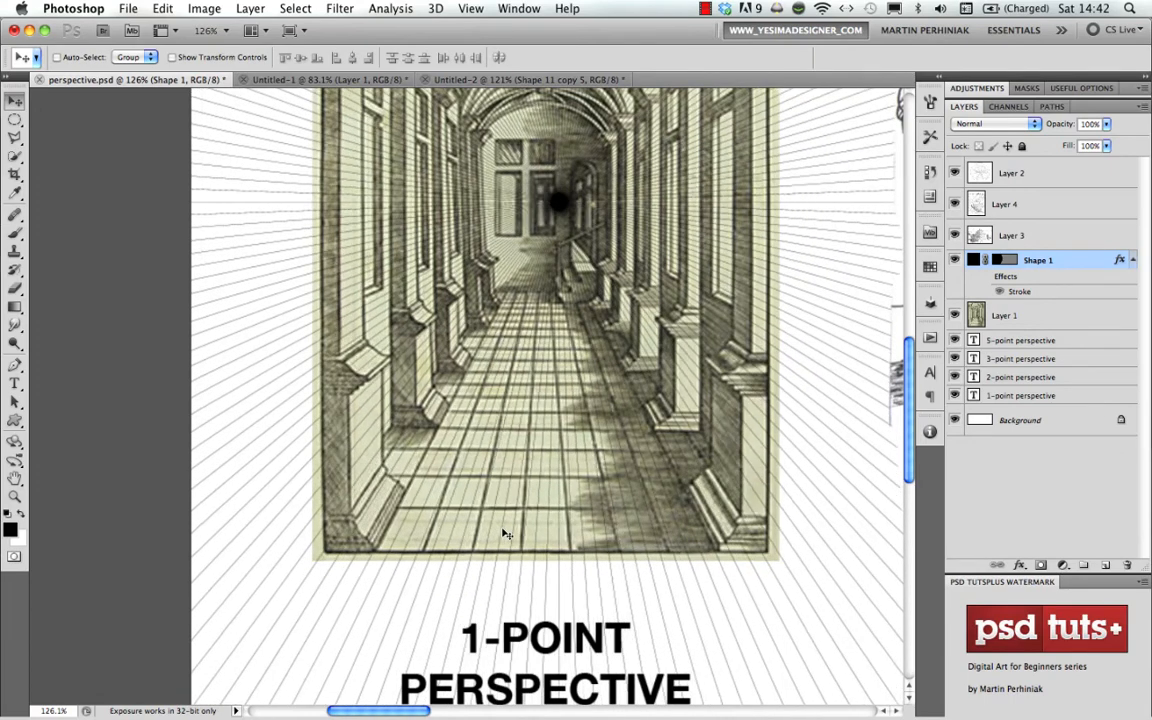
pyautogui.hotkey('shift', 'Left')
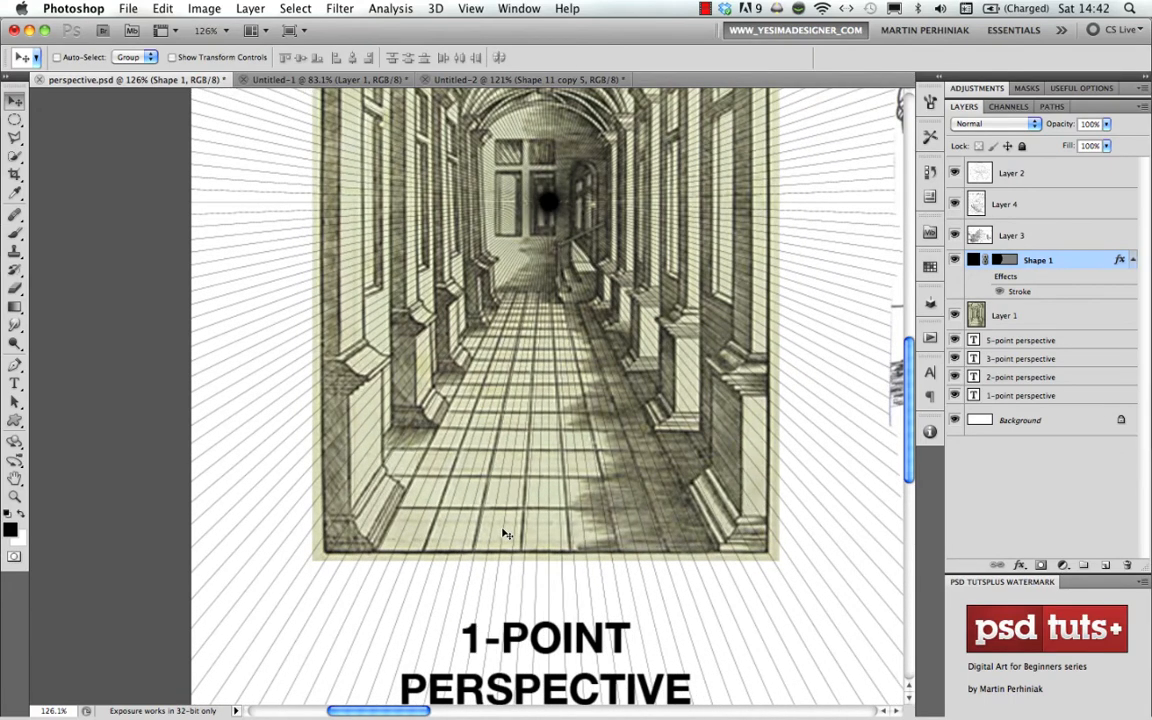
# - Nudge the grid slightly left and down until its centre lies on the lower part of the far door
pyautogui.press('Left')
pyautogui.press('Left')
pyautogui.press('Right')
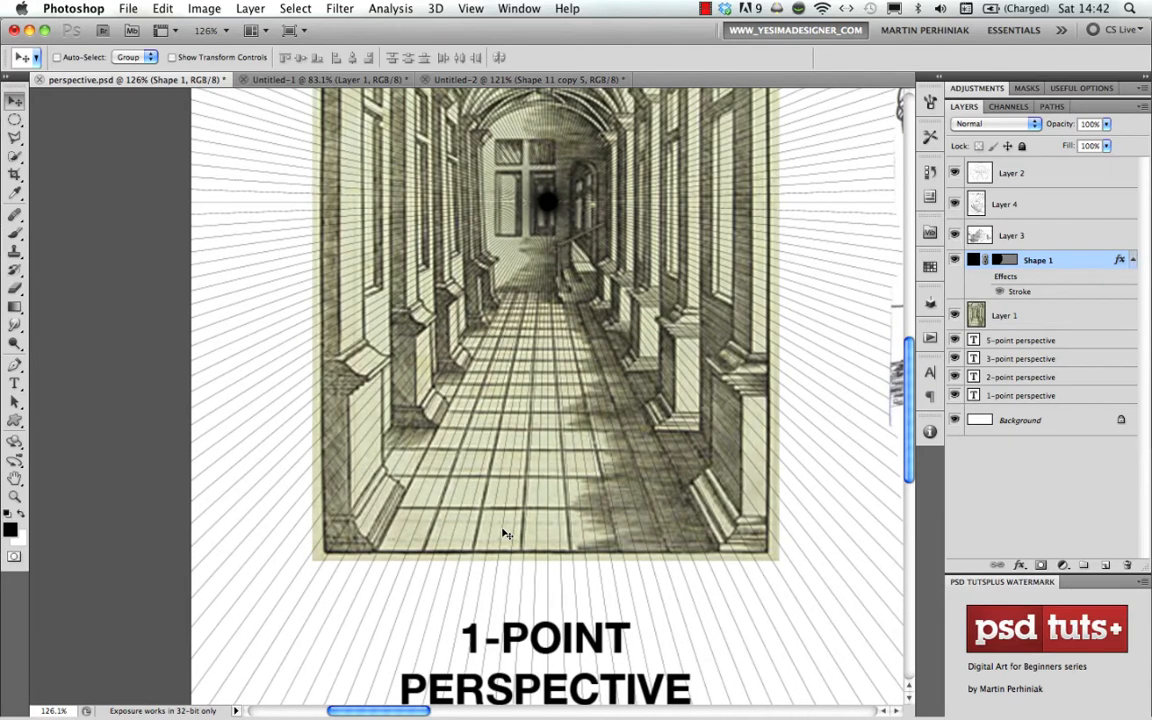
pyautogui.press('Left')
pyautogui.press('Left')
pyautogui.press('Left')
pyautogui.press('Left')
pyautogui.press('Left')
pyautogui.hotkey('shift', 'Down')
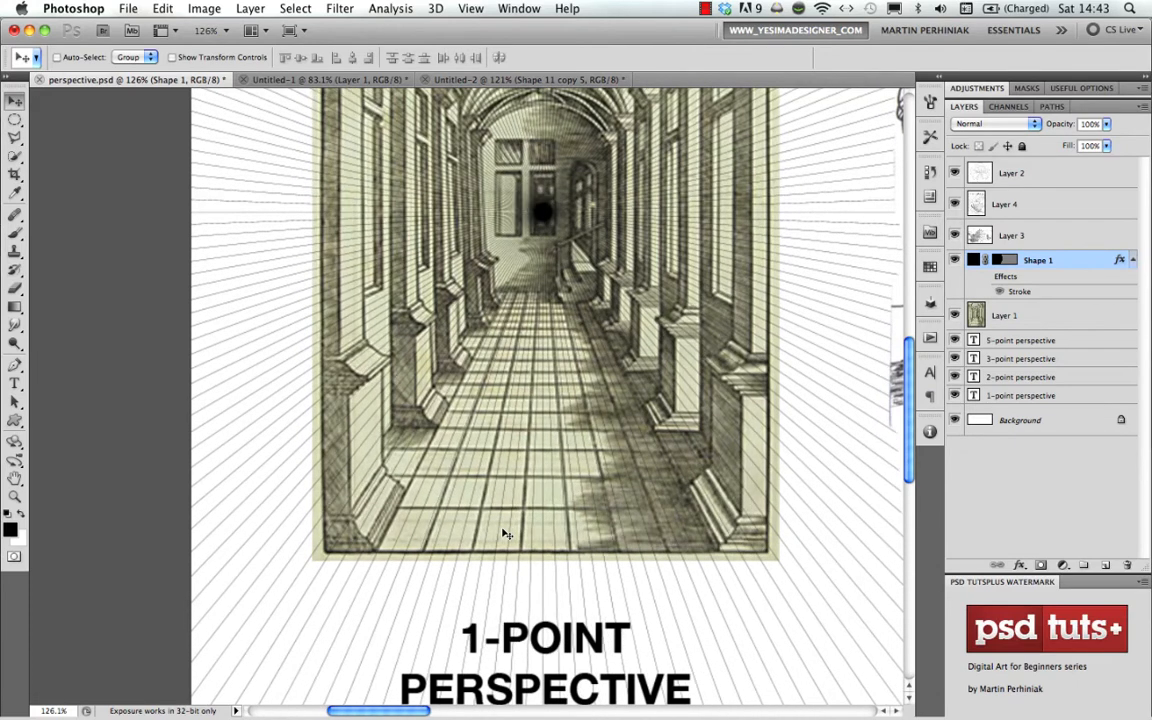
pyautogui.hotkey('shift', 'Down')
pyautogui.press('Right')
pyautogui.press('Down')
pyautogui.press('Down')
pyautogui.press('Down')
pyautogui.press('Down')
pyautogui.press('Down')
pyautogui.press('Down')
pyautogui.press('Down')
pyautogui.press('Down')
pyautogui.press('Down')
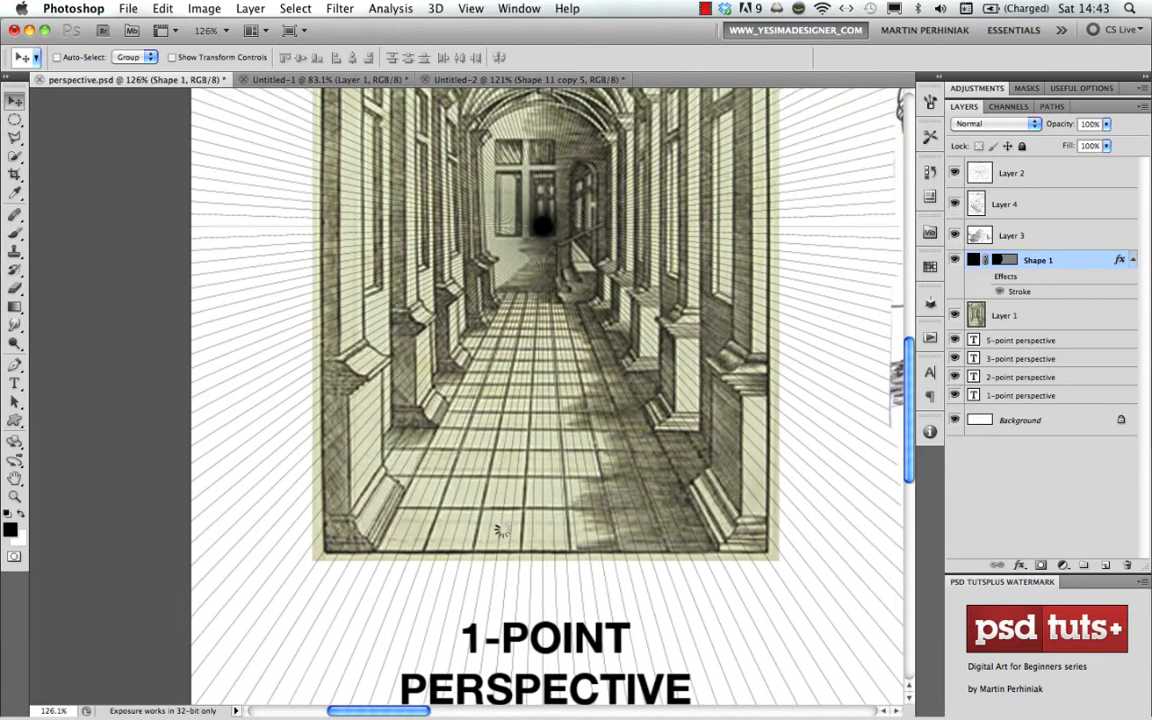
pyautogui.press('Up')
pyautogui.press('Up')
pyautogui.press('Up')
pyautogui.press('Up')
pyautogui.press('Up')
pyautogui.press('Up')
pyautogui.press('Up')
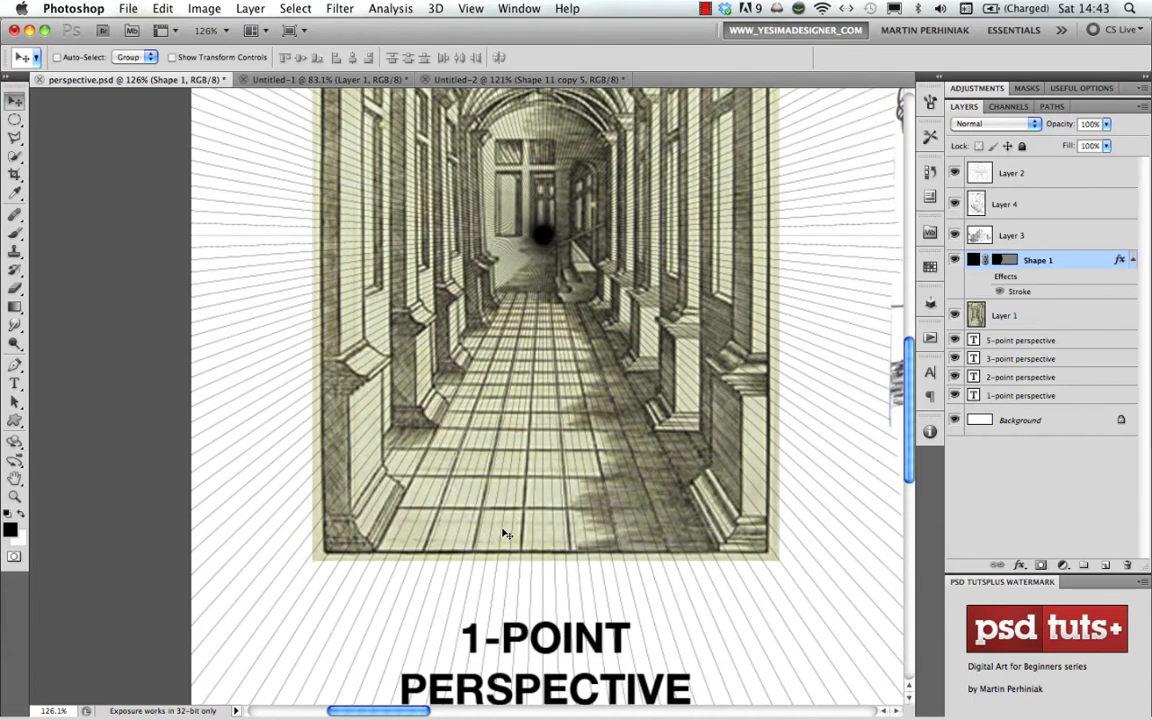
pyautogui.hotkey('shift', 'Up')
pyautogui.hotkey('shift', 'Down')
pyautogui.press('Down')
pyautogui.press('Down')
pyautogui.press('Down')
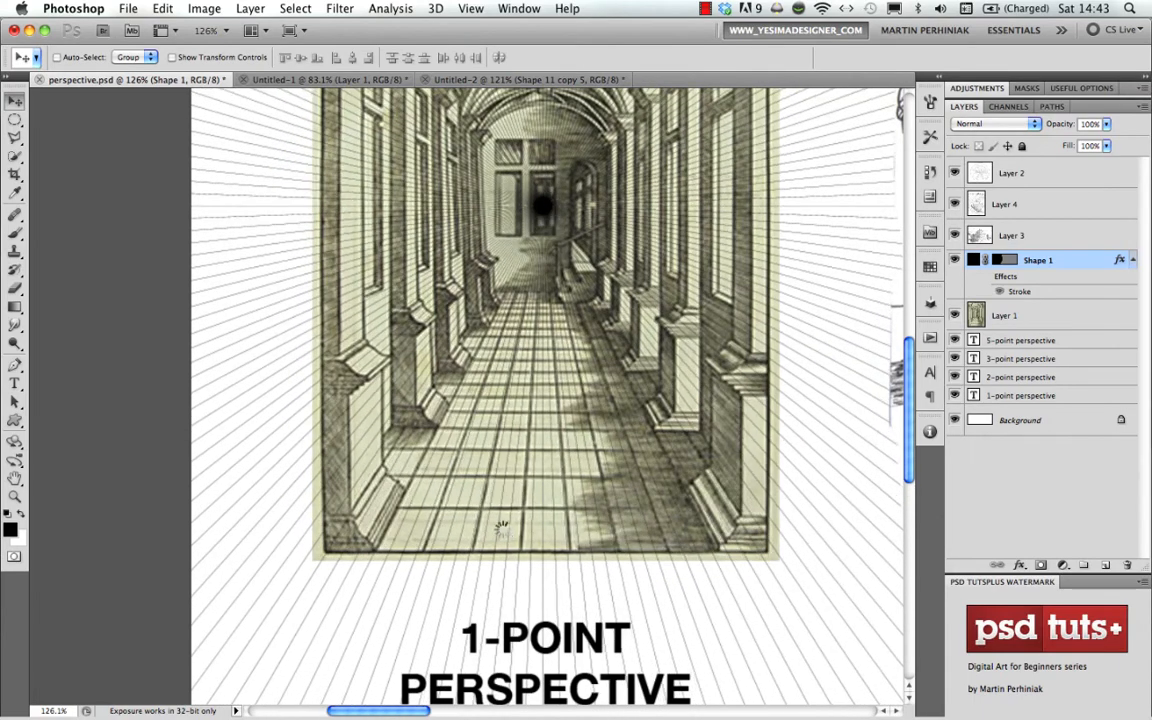
pyautogui.press('Down')
pyautogui.press('Down')
pyautogui.press('Down')
pyautogui.press('Down')
pyautogui.press('Down')
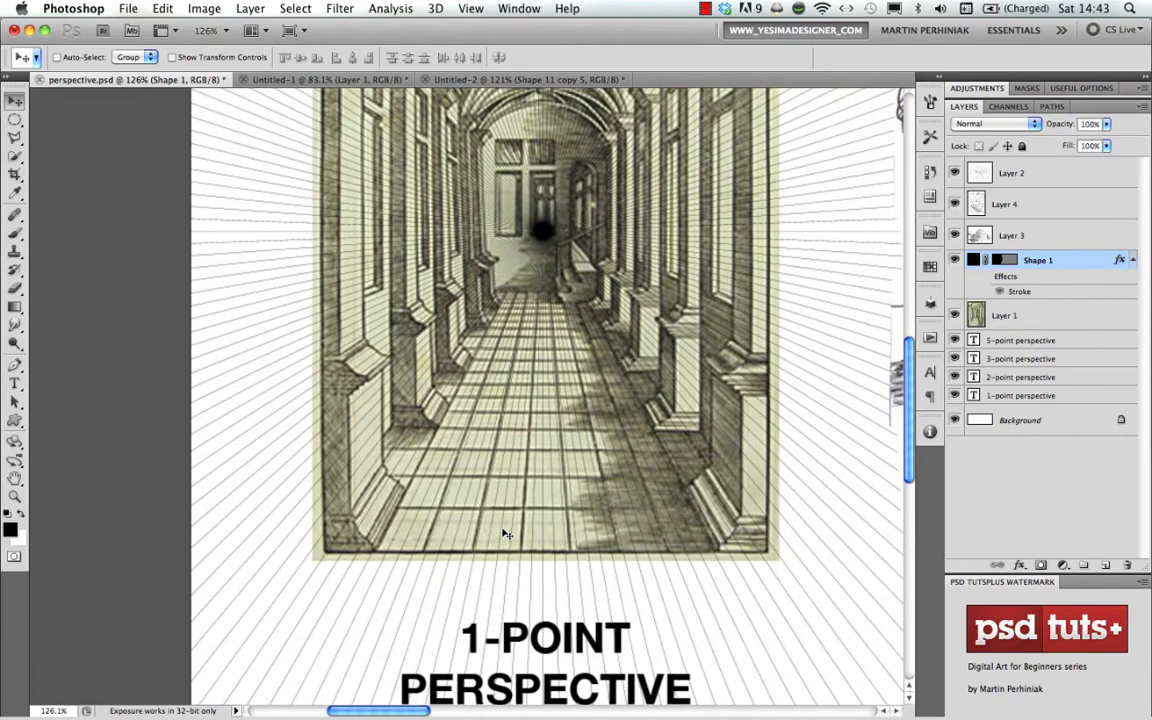
# - Fine-tune the grid by small nudges up and right so its rays follow the floor tile lines, and check the upper columns
pyautogui.press('Up')
pyautogui.press('Up')
pyautogui.press('Up')
pyautogui.press('Up')
pyautogui.press('Up')
pyautogui.press('Up')
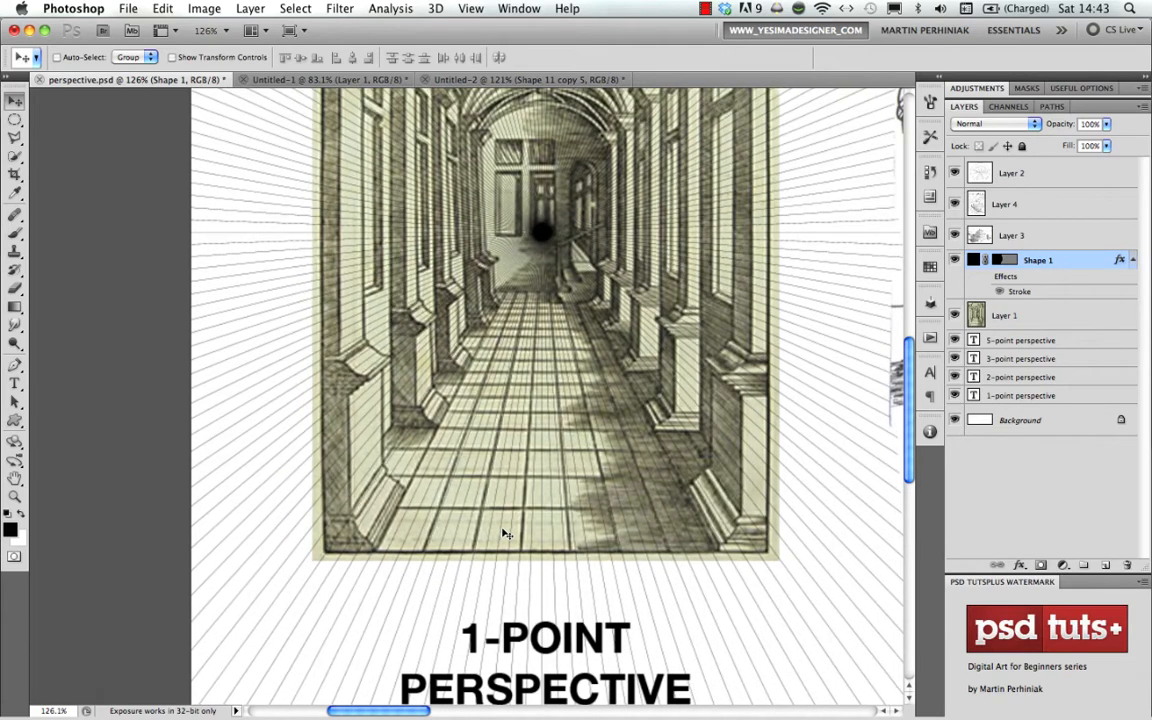
pyautogui.press('Up')
pyautogui.press('Right')
pyautogui.press('Right')
pyautogui.press('Up')
pyautogui.press('Up')
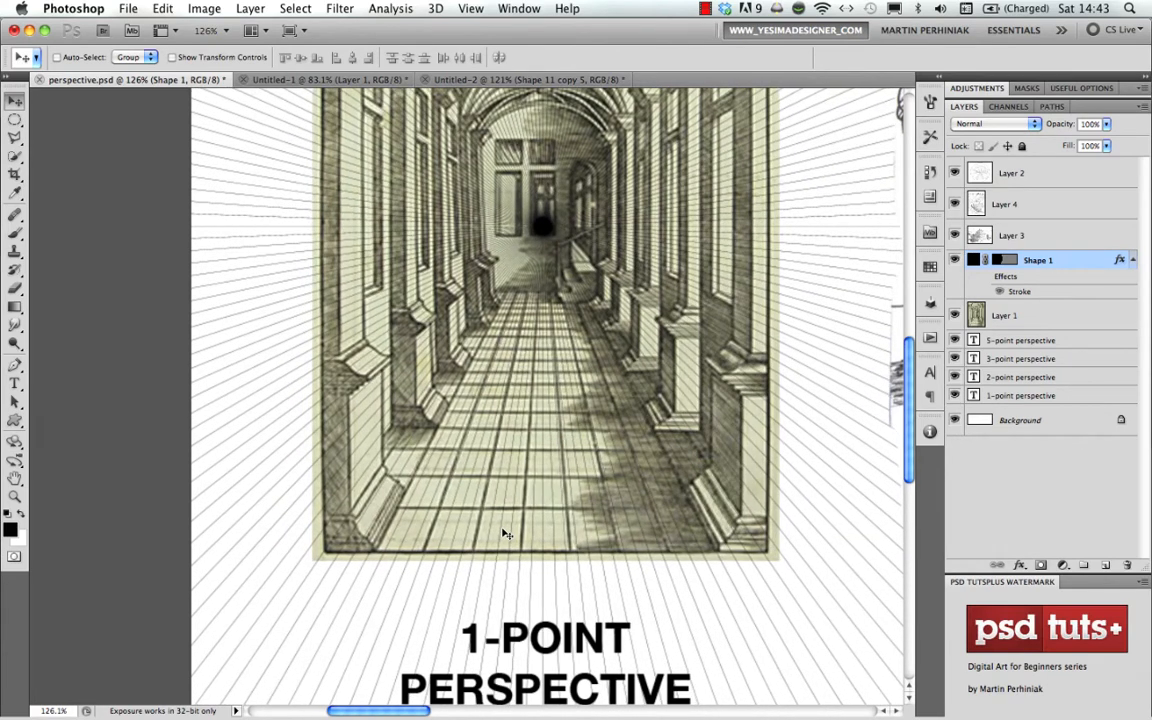
pyautogui.press('Up')
pyautogui.press('Right')
pyautogui.press('Right')
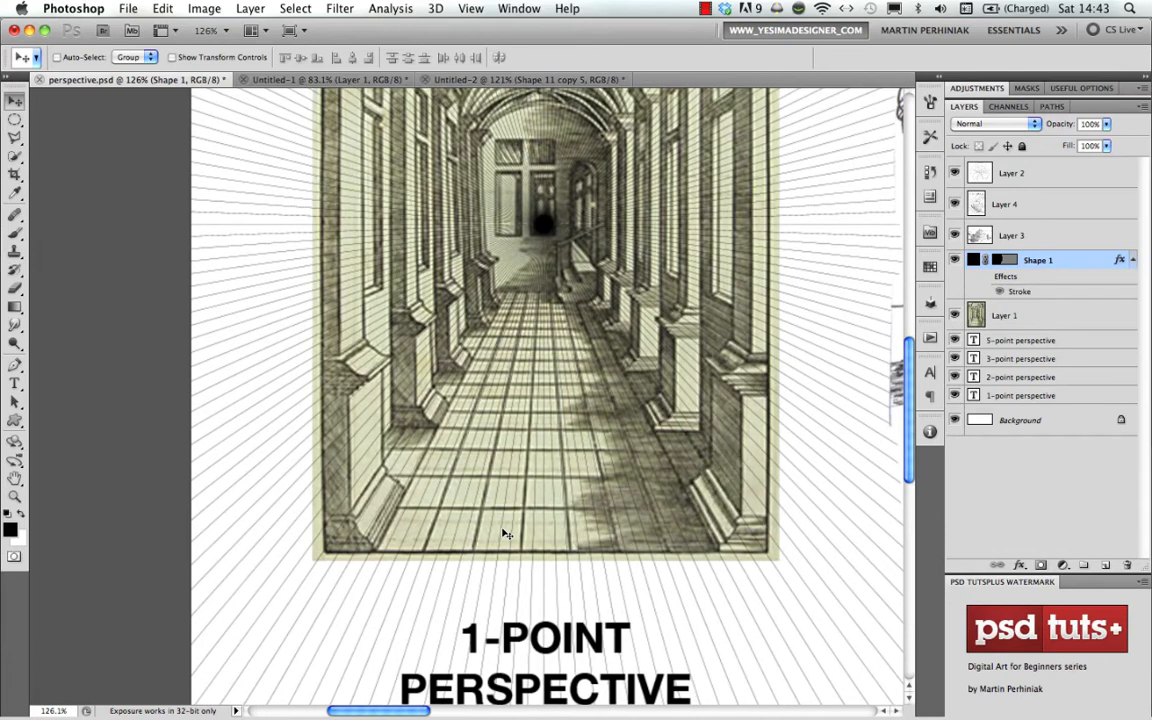
pyautogui.press('Up')
pyautogui.press('Up')
pyautogui.press('Left')
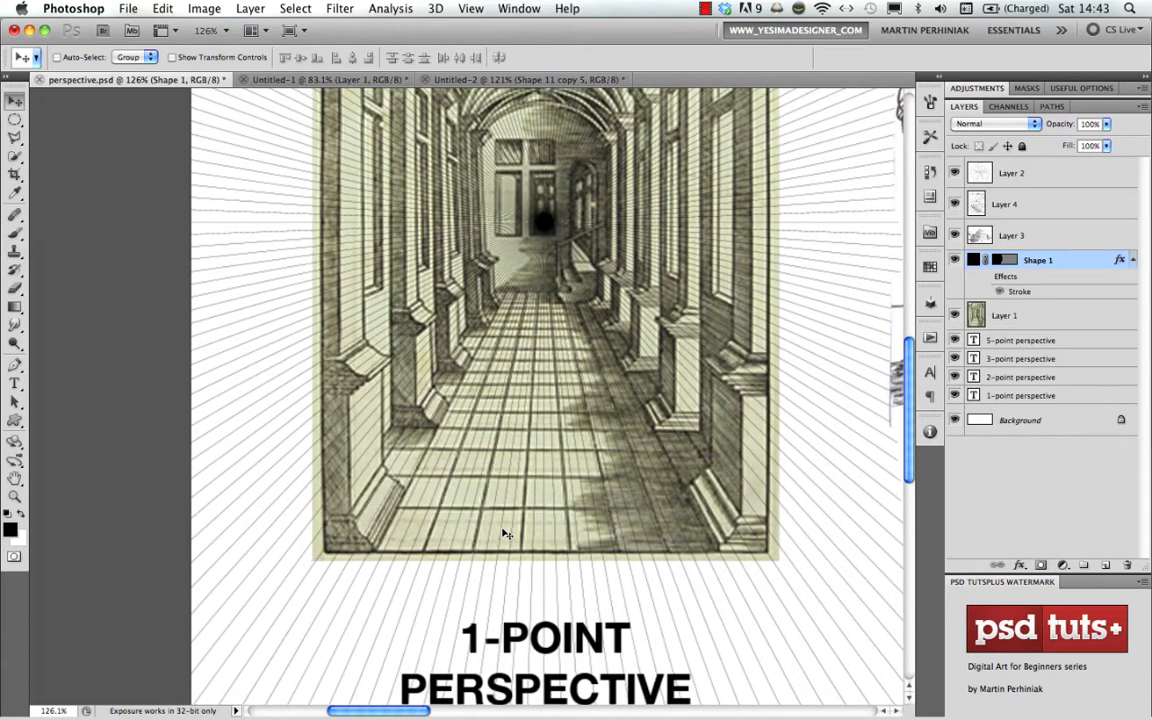
pyautogui.press('Down')
pyautogui.press('Right')
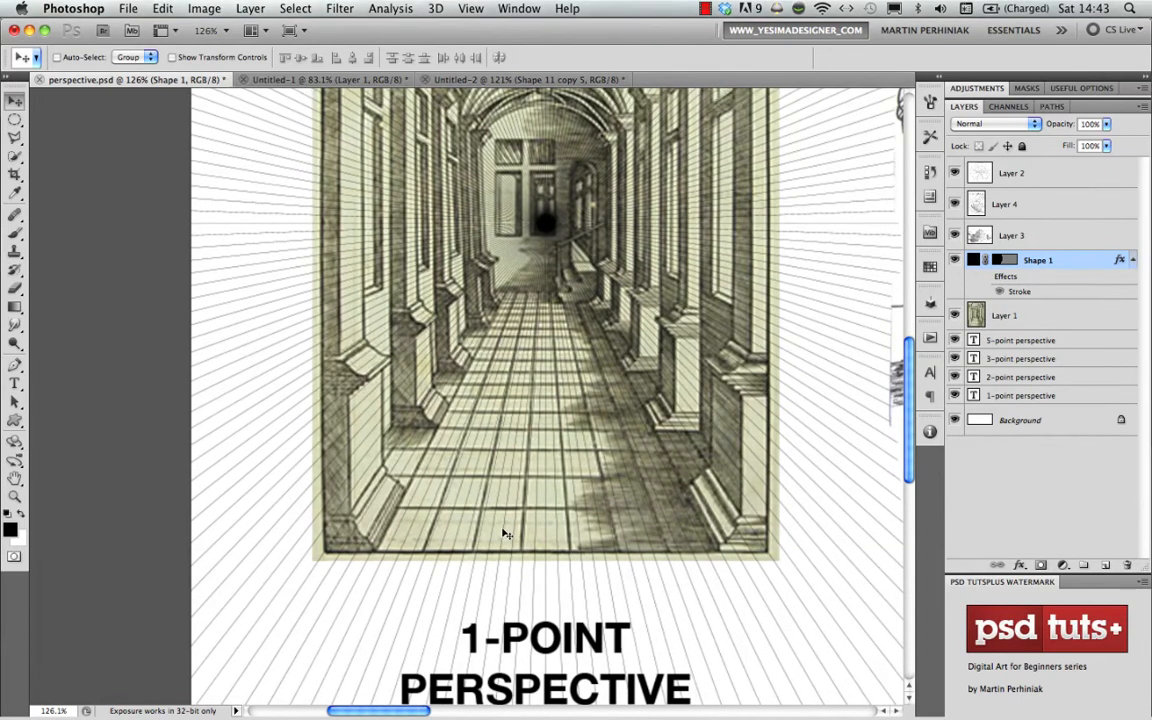
pyautogui.press('Down')
pyautogui.press('Right')
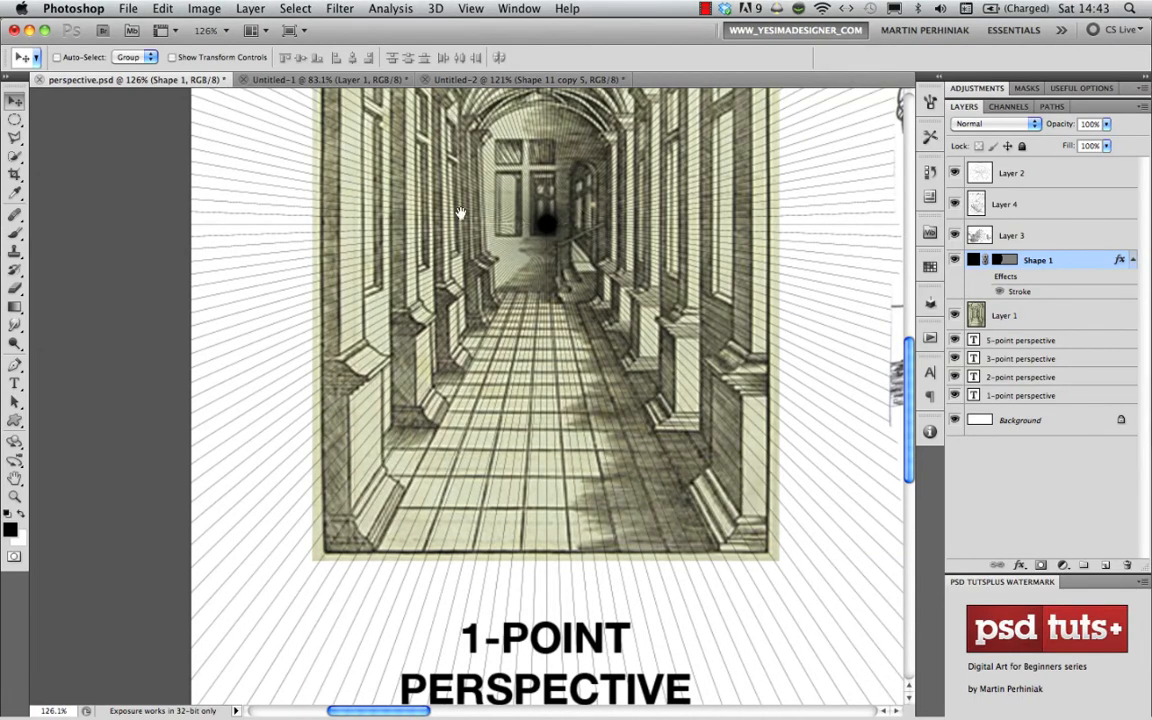
pyautogui.scroll(5, 416, 195)
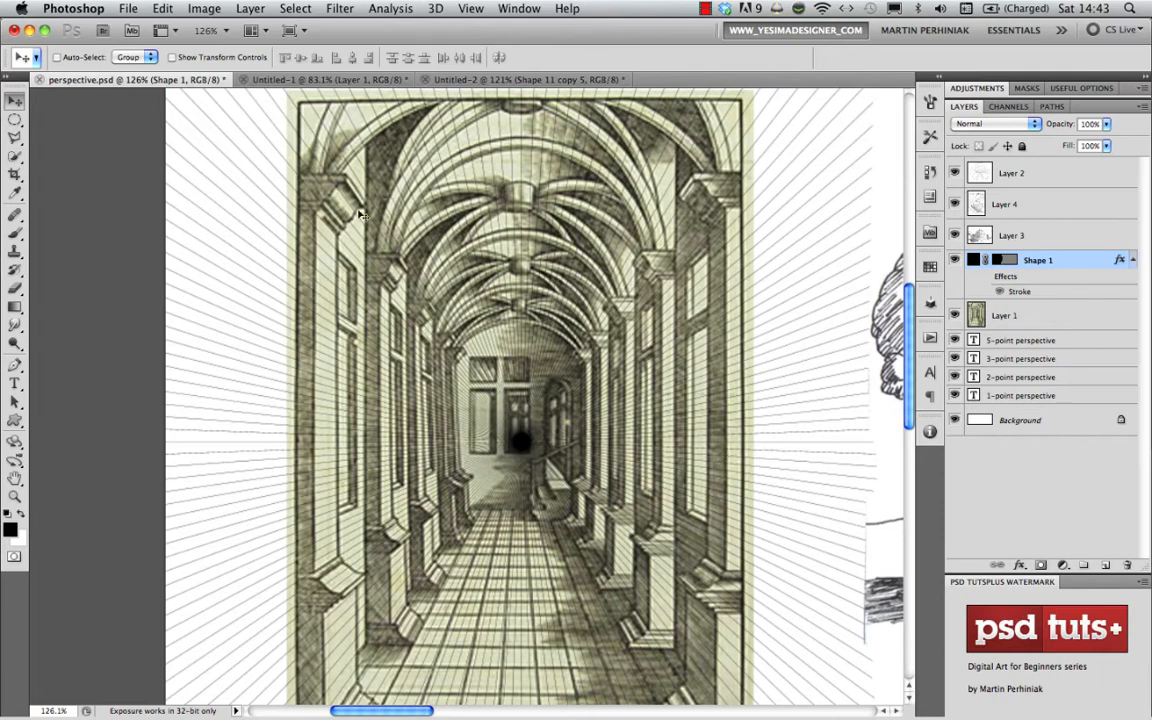
# - Examine the 2-point perspective castle drawing and the vanishing directions of its two walls, comparing it with the 1-point corridor engraving
pyautogui.scroll(-6, 560, 405)
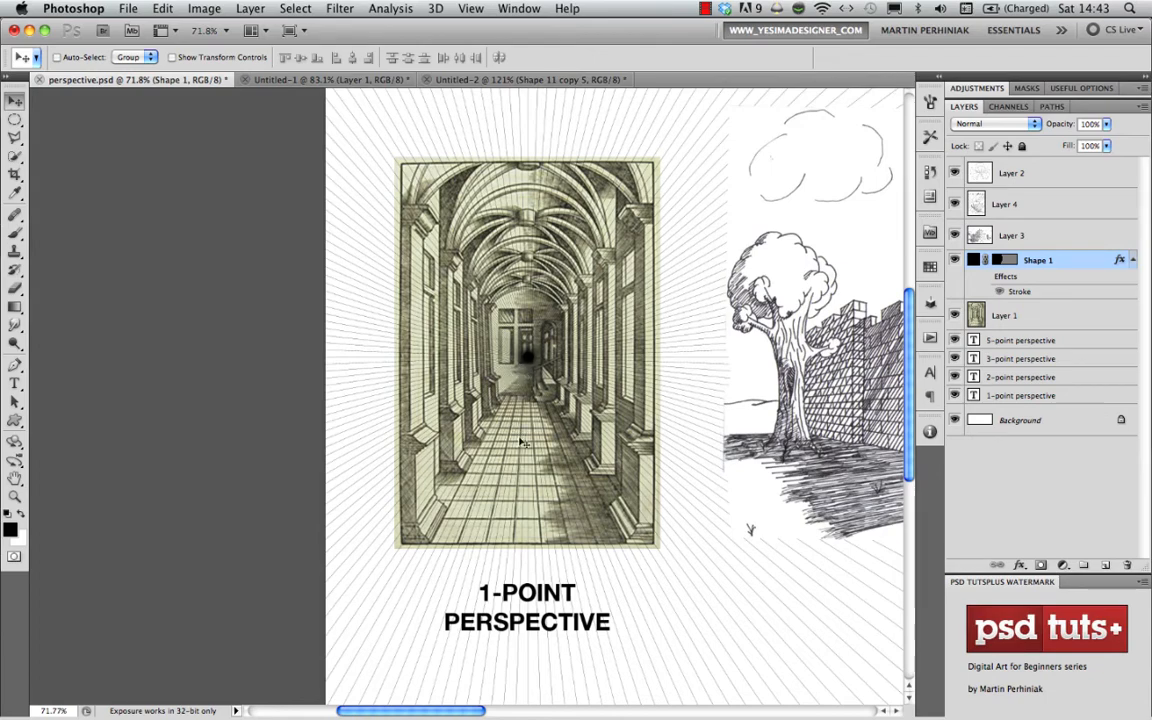
pyautogui.moveTo(809, 387)
pyautogui.mouseDown()
pyautogui.moveTo(614, 374)
pyautogui.moveTo(303, 395)
pyautogui.mouseUp()
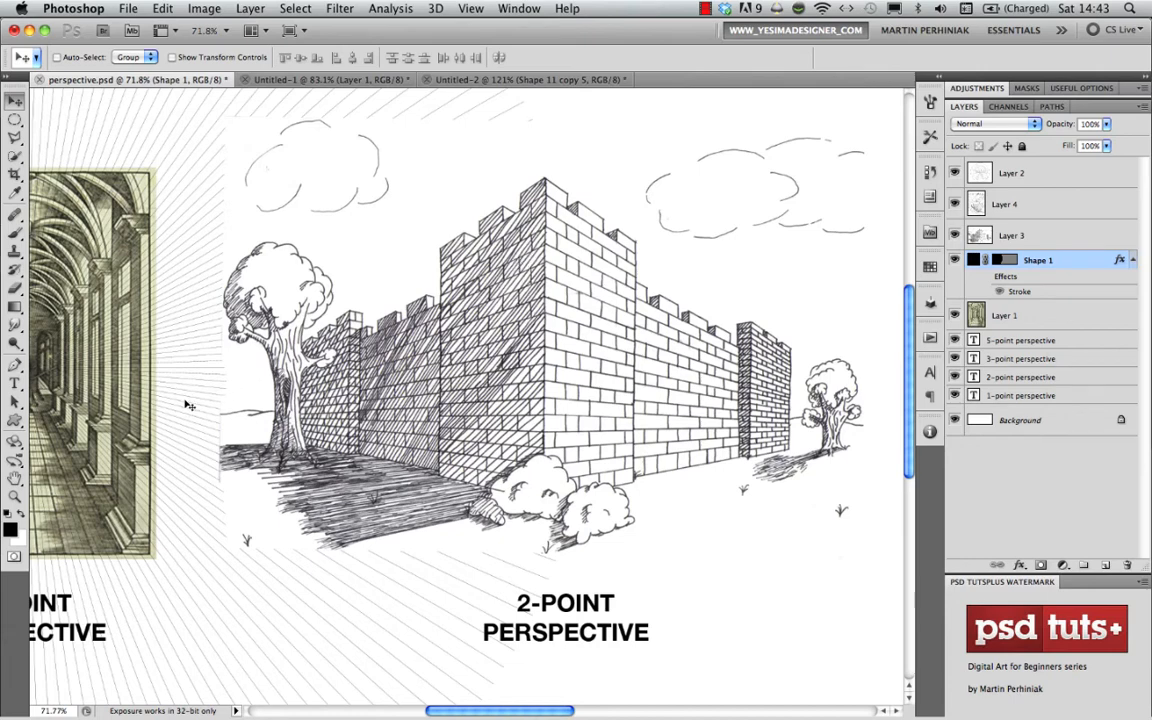
pyautogui.moveTo(679, 367); pyautogui.dragTo(527, 352)
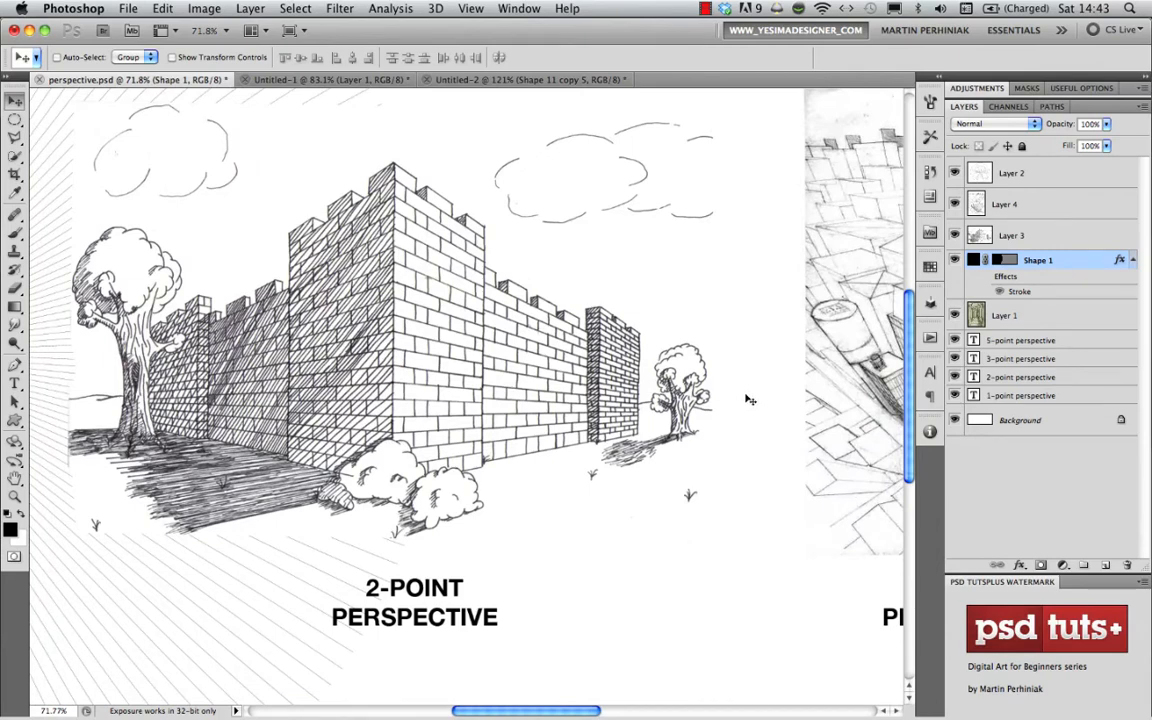
pyautogui.hscroll(-5, 190, 325)
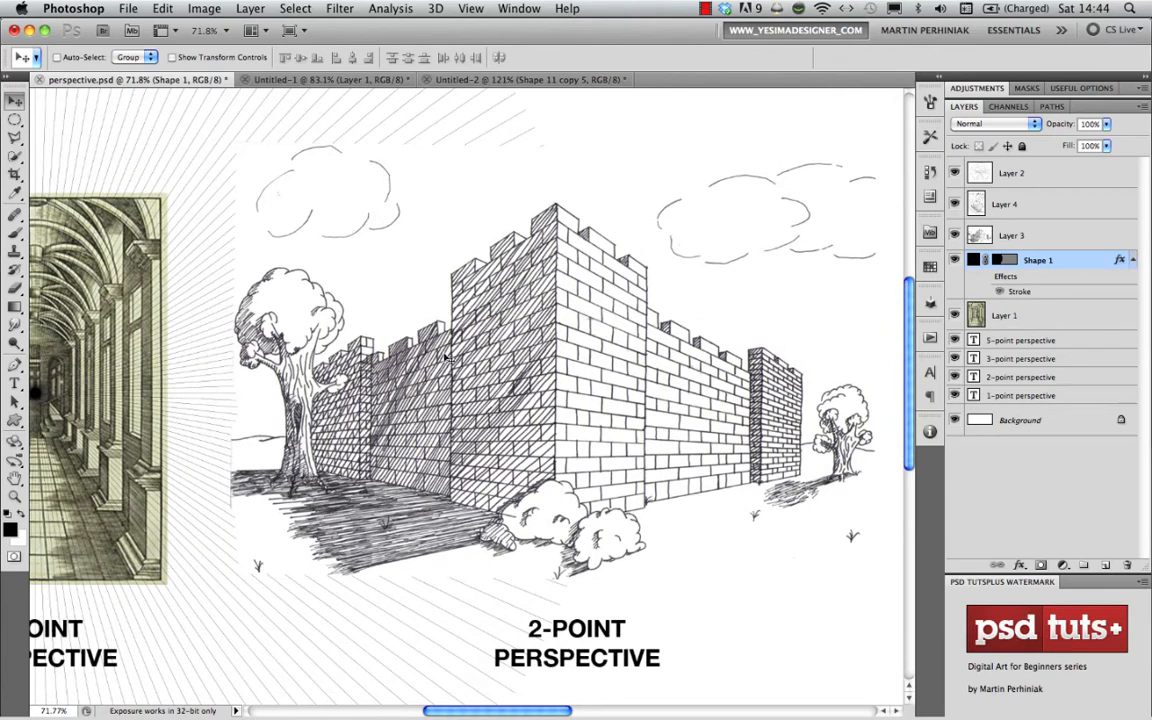
pyautogui.hscroll(5, 602, 342)
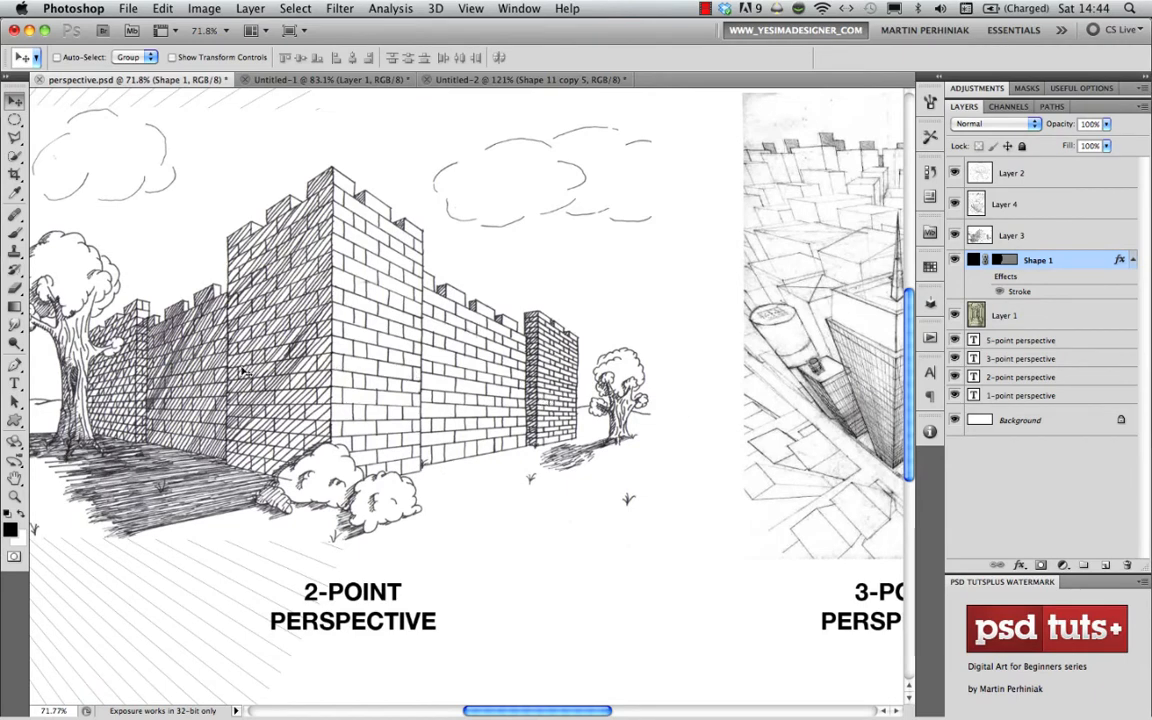
pyautogui.hscroll(-6, 222, 335)
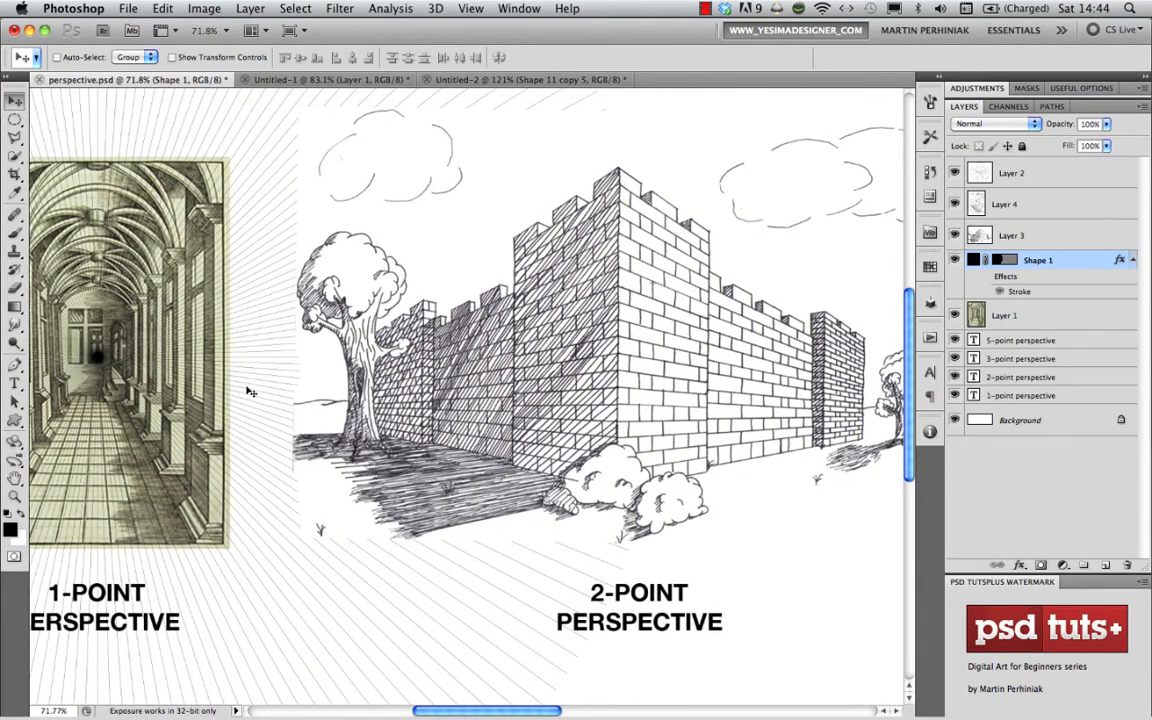
pyautogui.hscroll(3, 457, 339)
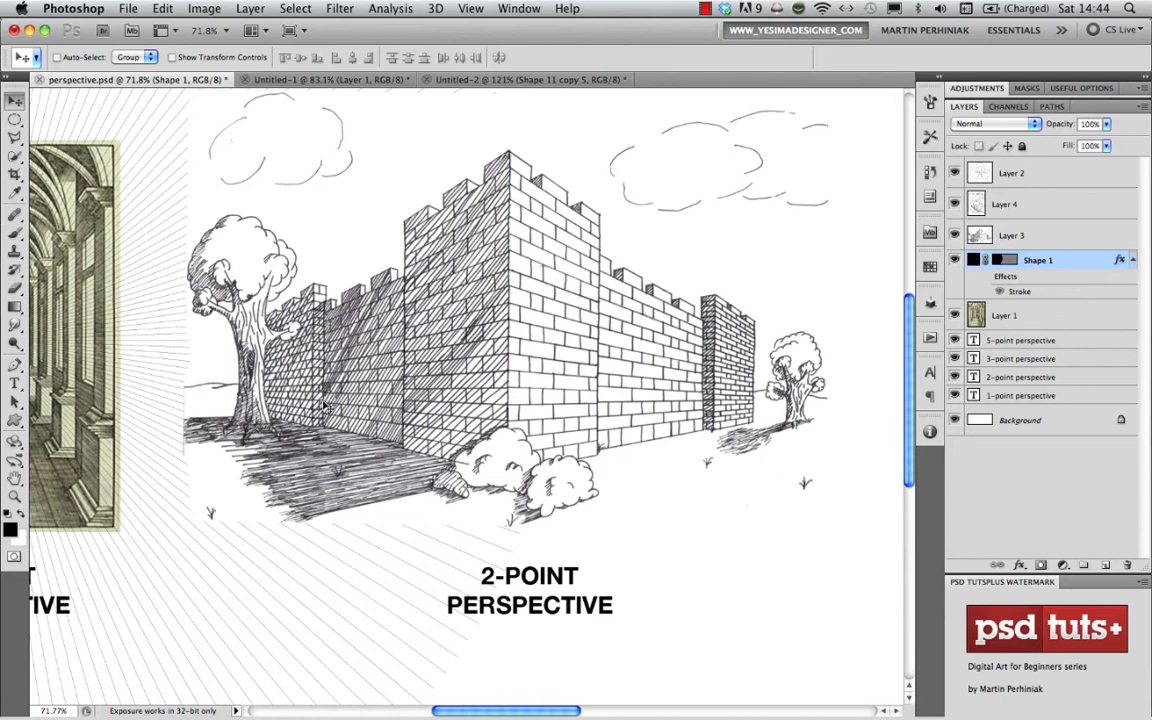
pyautogui.hscroll(-5, 324, 405)
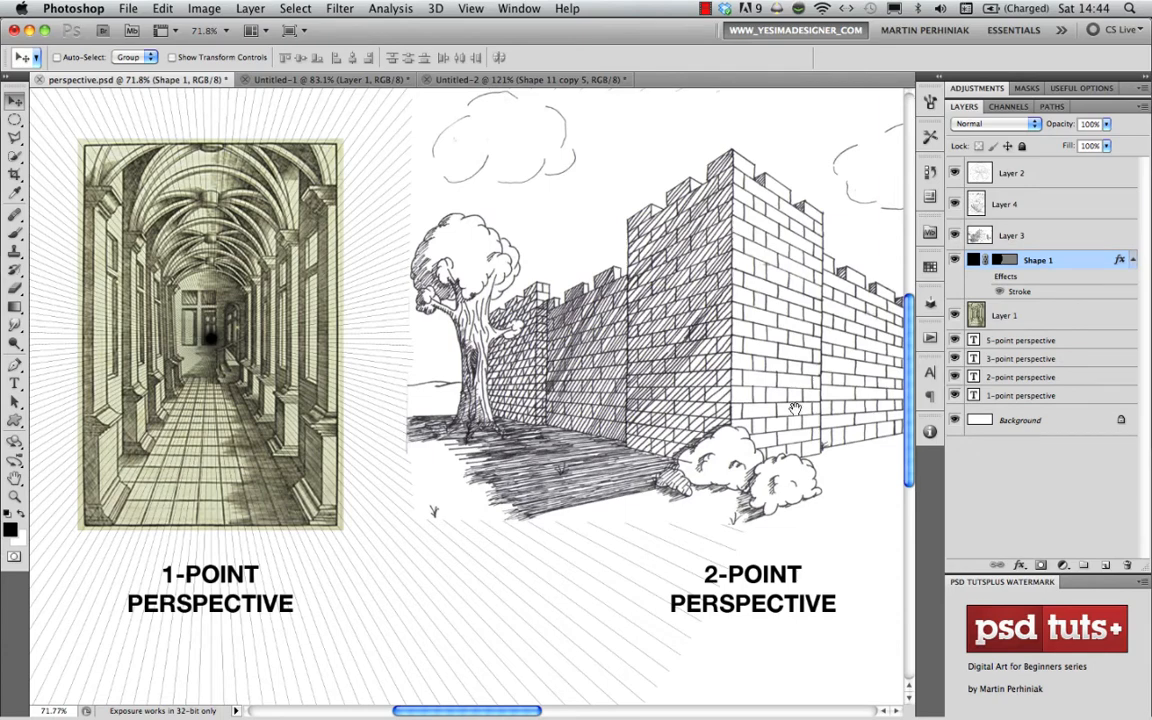
pyautogui.moveTo(794, 408); pyautogui.dragTo(576, 423)
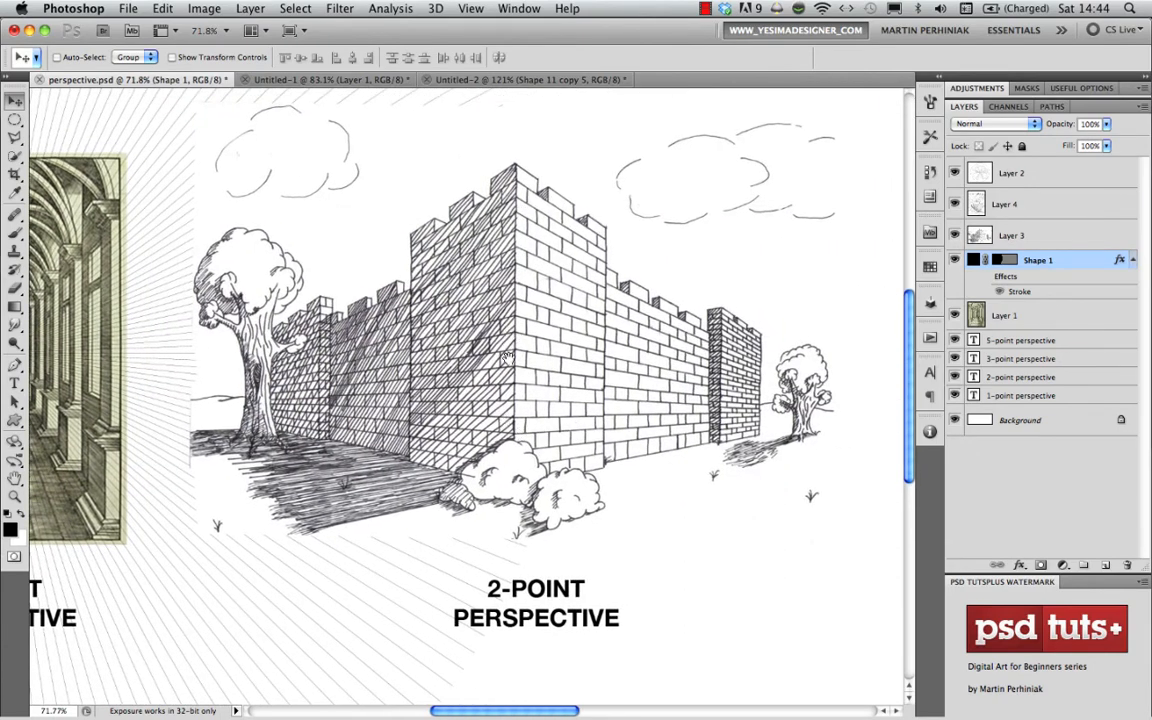
# - Add a new empty layer above all other layers for brush marks on the 3-point perspective drawing
pyautogui.moveTo(712, 358)
pyautogui.mouseDown()
pyautogui.moveTo(549, 398)
pyautogui.moveTo(283, 400)
pyautogui.mouseUp()
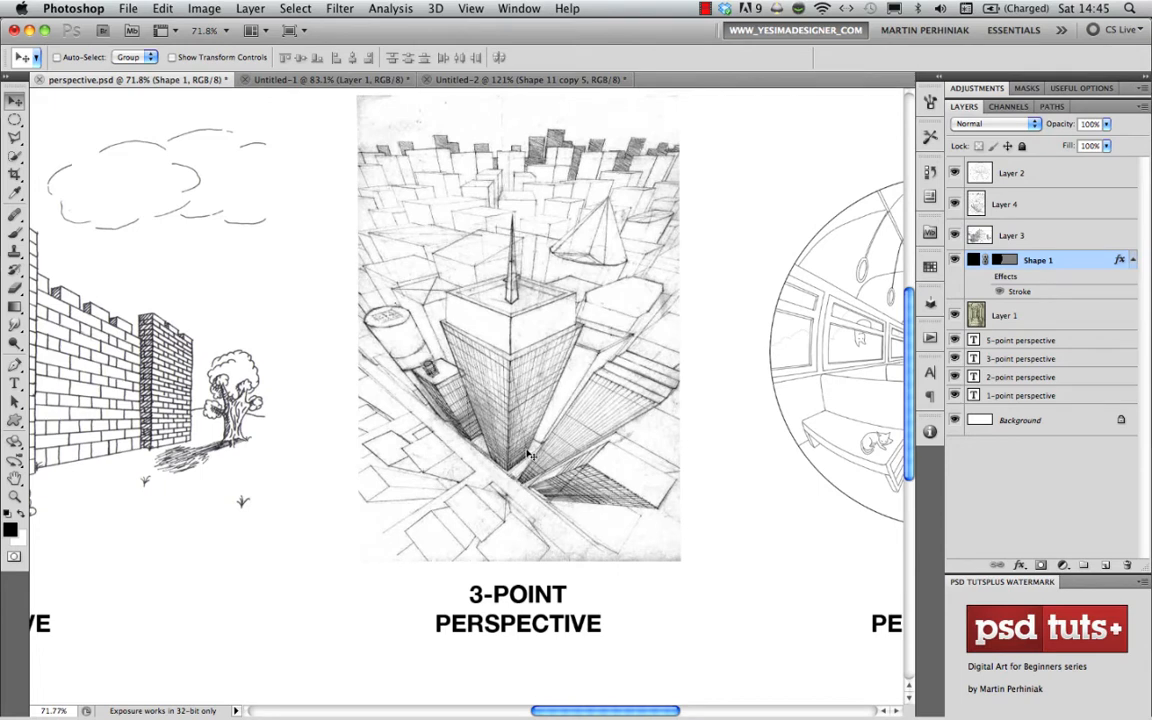
pyautogui.press('b')
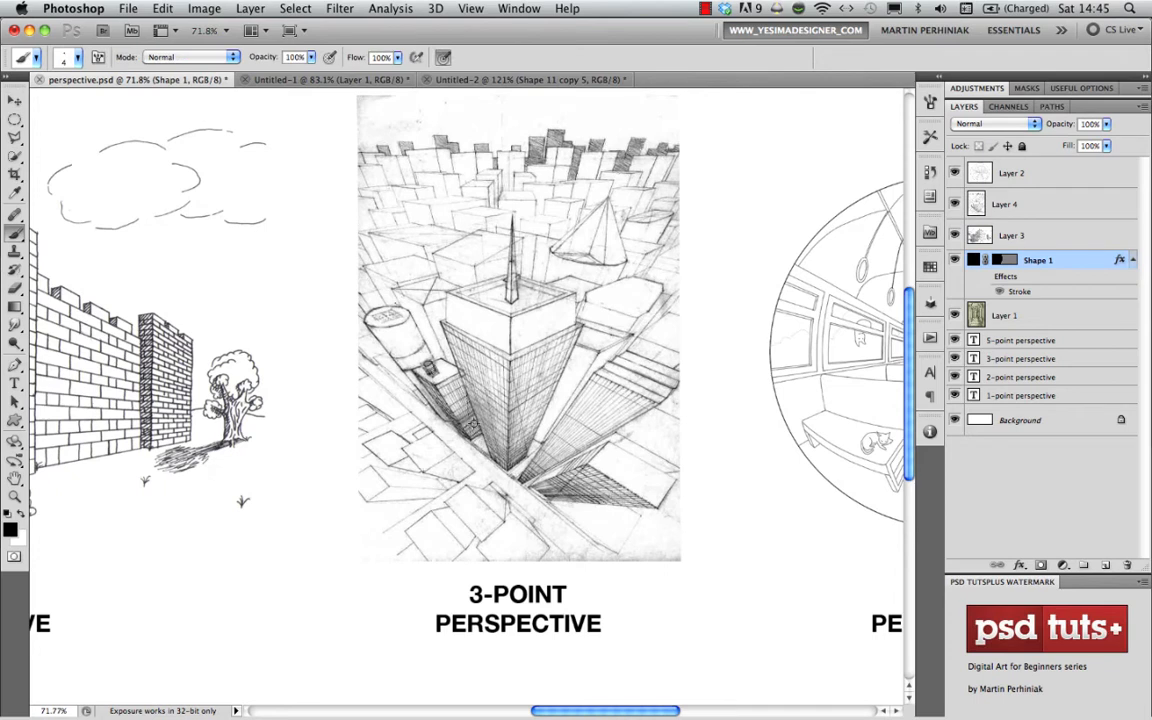
pyautogui.press('alt+shift+super+n')
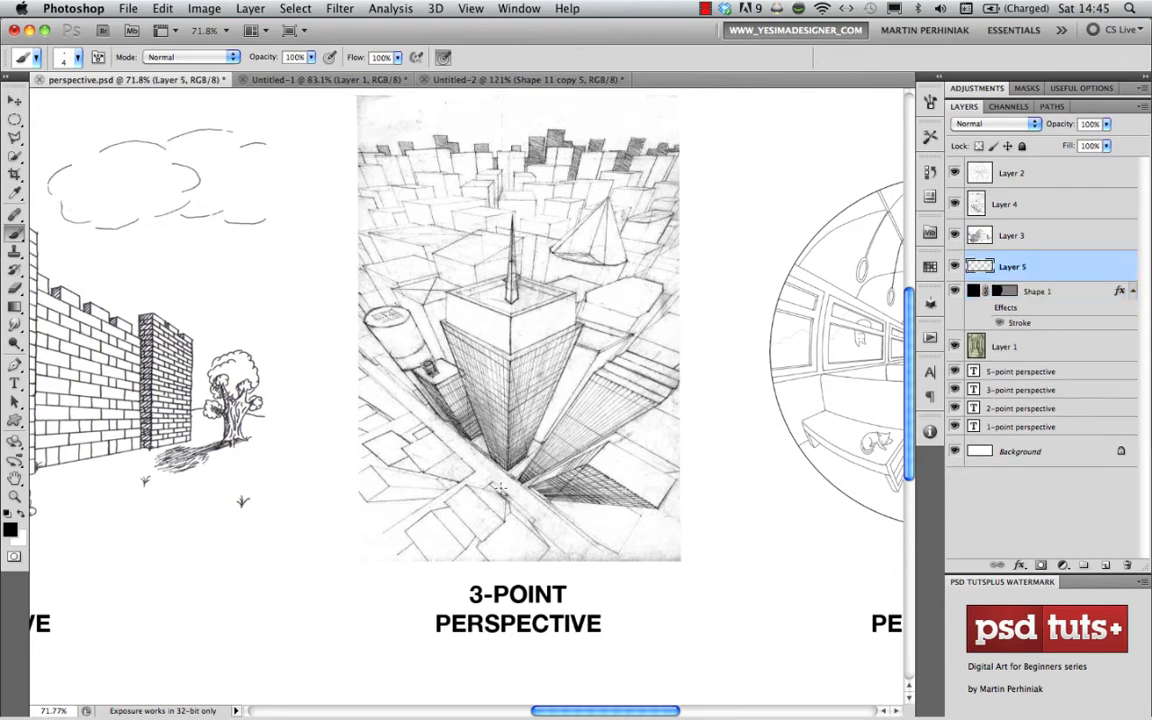
pyautogui.press('super+shift+bracketright')
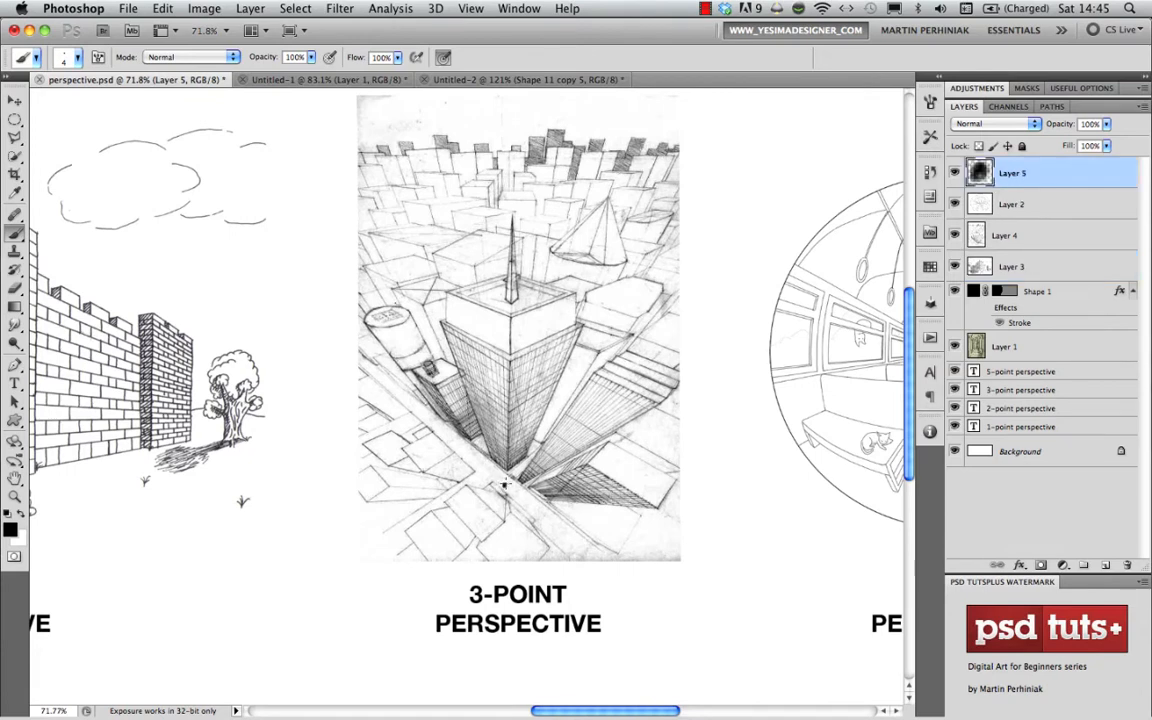
# - Paint small black dots at three estimated vanishing points: below the tower's base, in the castle drawing's cloud, and above the 5-point circle
pyautogui.click(505, 485)
pyautogui.click(244, 179)
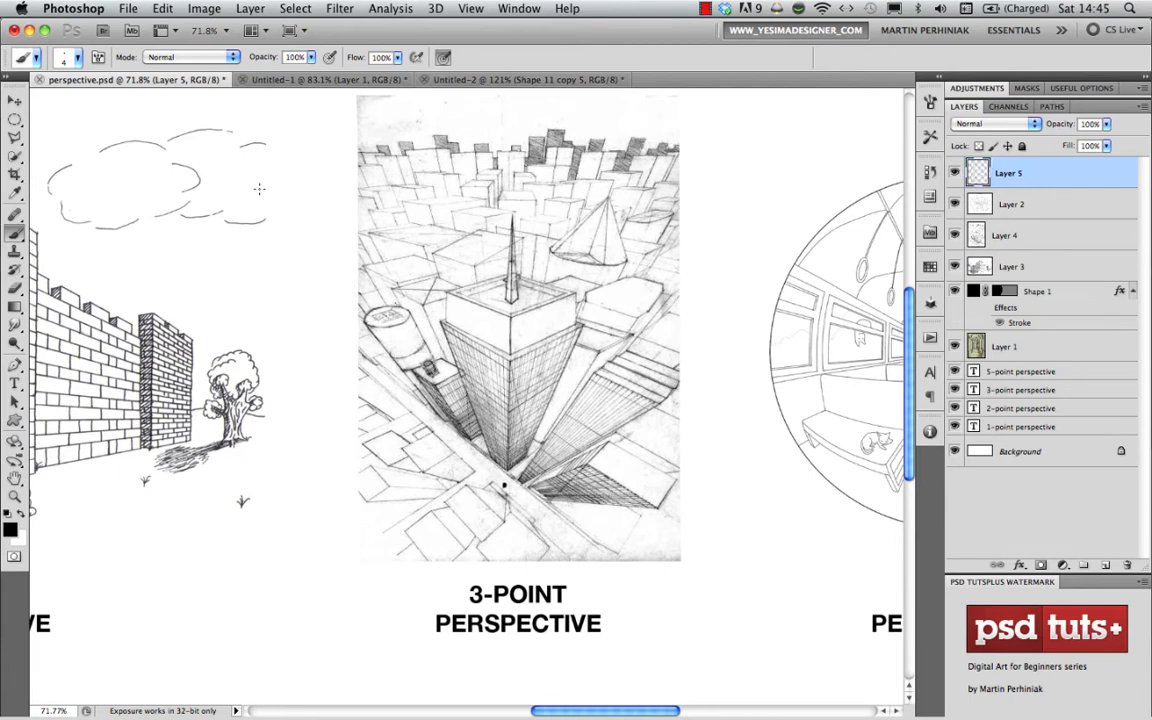
pyautogui.click(207, 148)
pyautogui.hscroll(5, 588, 262)
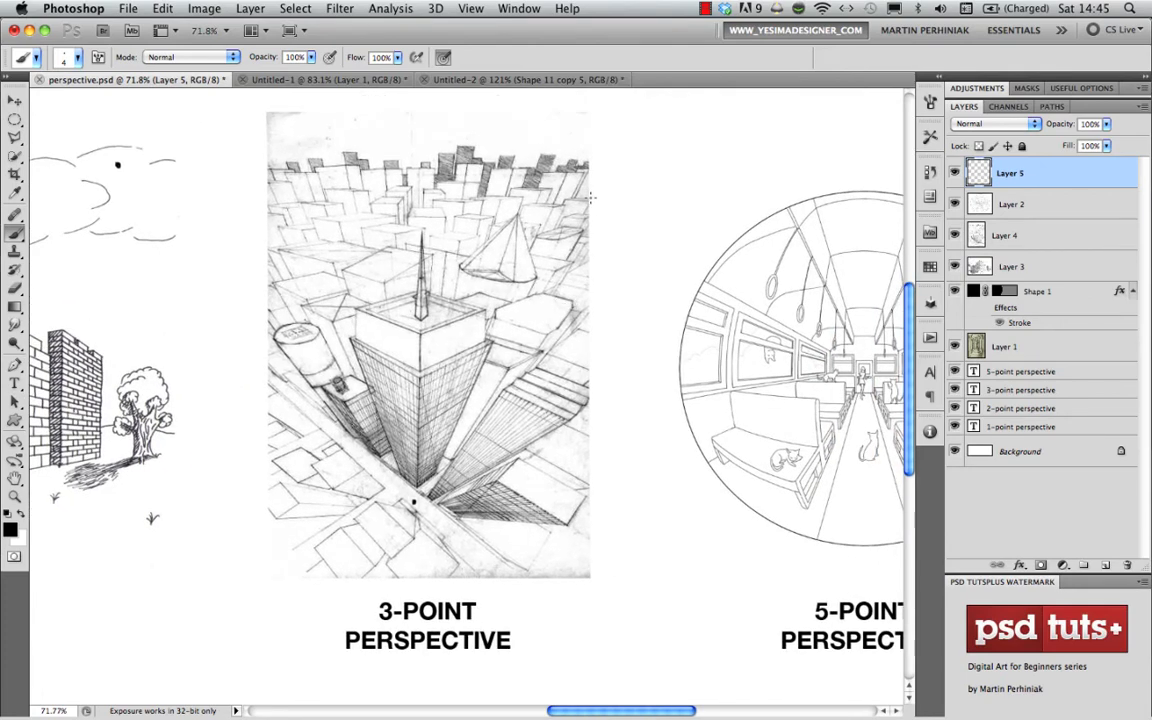
pyautogui.click(723, 168)
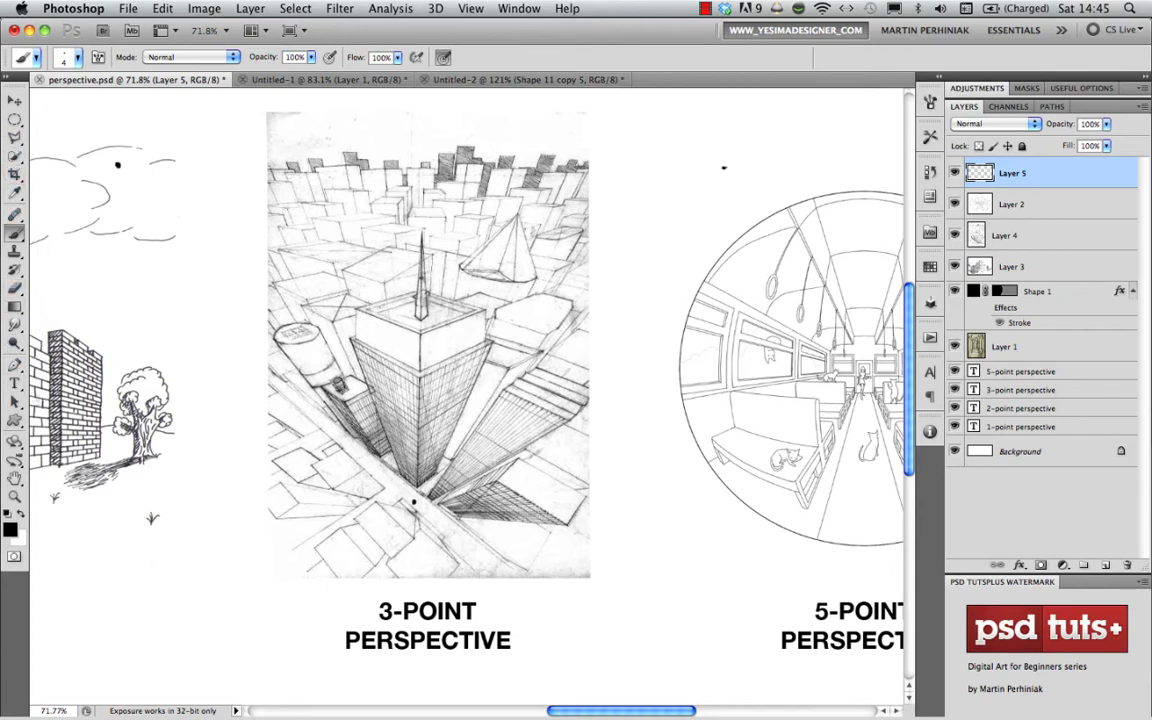
# - Draw two 1 px lines extending the tower's right-hand roof edges until they cross near the 5-point circle, and show their stroke effects
pyautogui.click(14, 420)
pyautogui.click(76, 478)
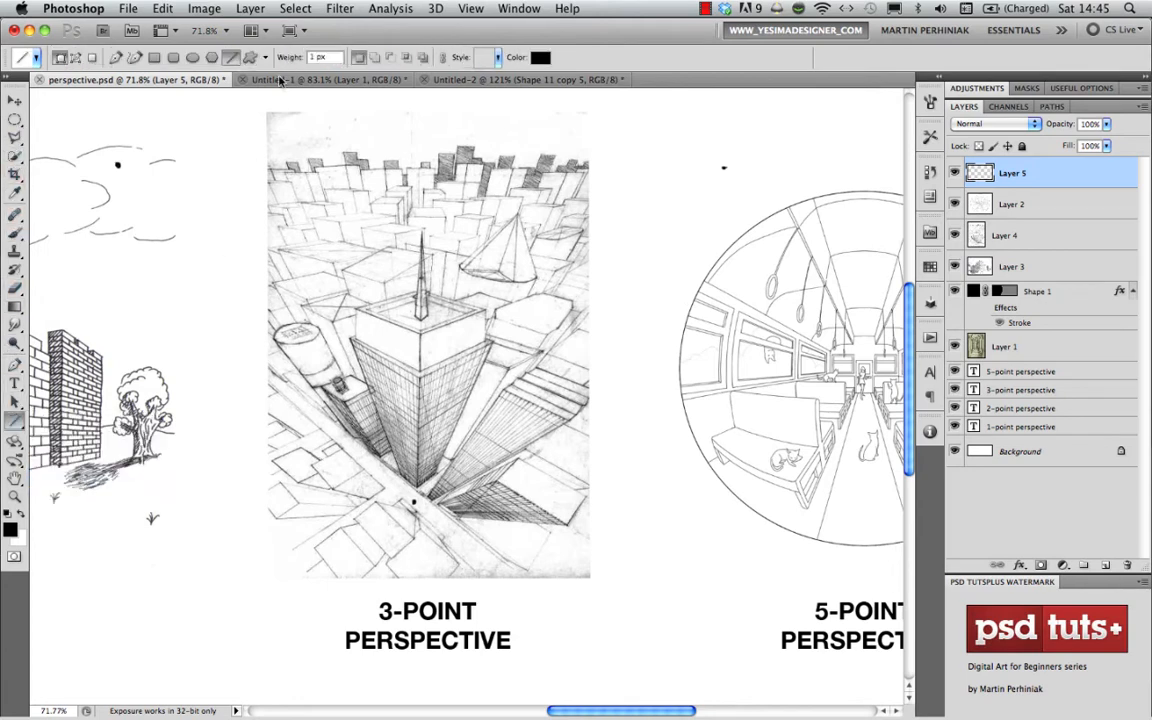
pyautogui.moveTo(403, 341)
pyautogui.mouseDown()
pyautogui.moveTo(418, 292)
pyautogui.moveTo(590, 210)
pyautogui.moveTo(712, 235)
pyautogui.moveTo(747, 207)
pyautogui.moveTo(705, 170)
pyautogui.moveTo(765, 150)
pyautogui.moveTo(853, 163)
pyautogui.mouseUp()
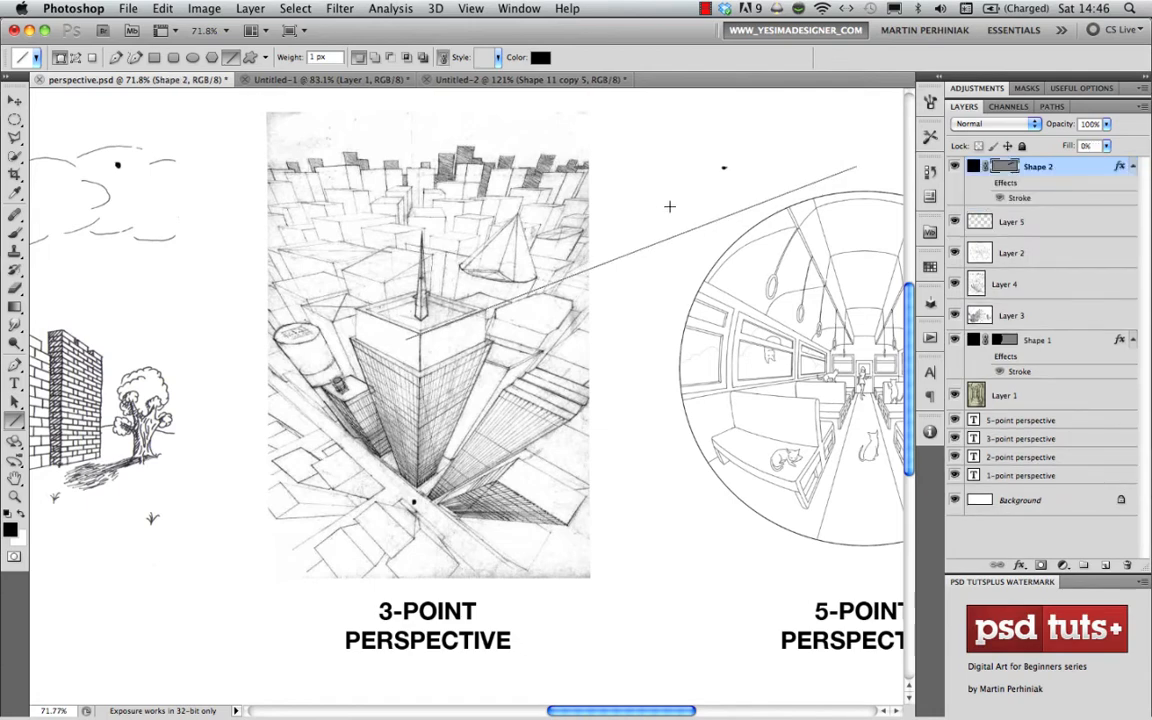
pyautogui.moveTo(409, 380); pyautogui.dragTo(256, 426)
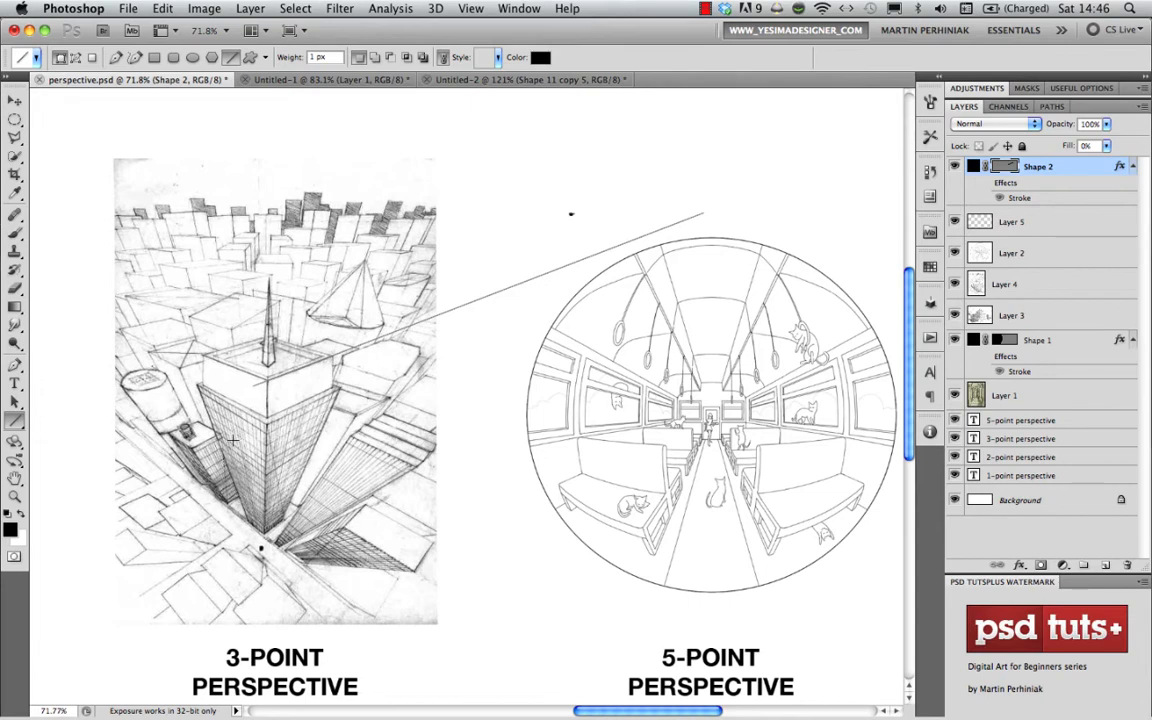
pyautogui.moveTo(232, 440)
pyautogui.mouseDown()
pyautogui.moveTo(278, 354)
pyautogui.moveTo(468, 329)
pyautogui.moveTo(560, 220)
pyautogui.moveTo(676, 222)
pyautogui.mouseUp()
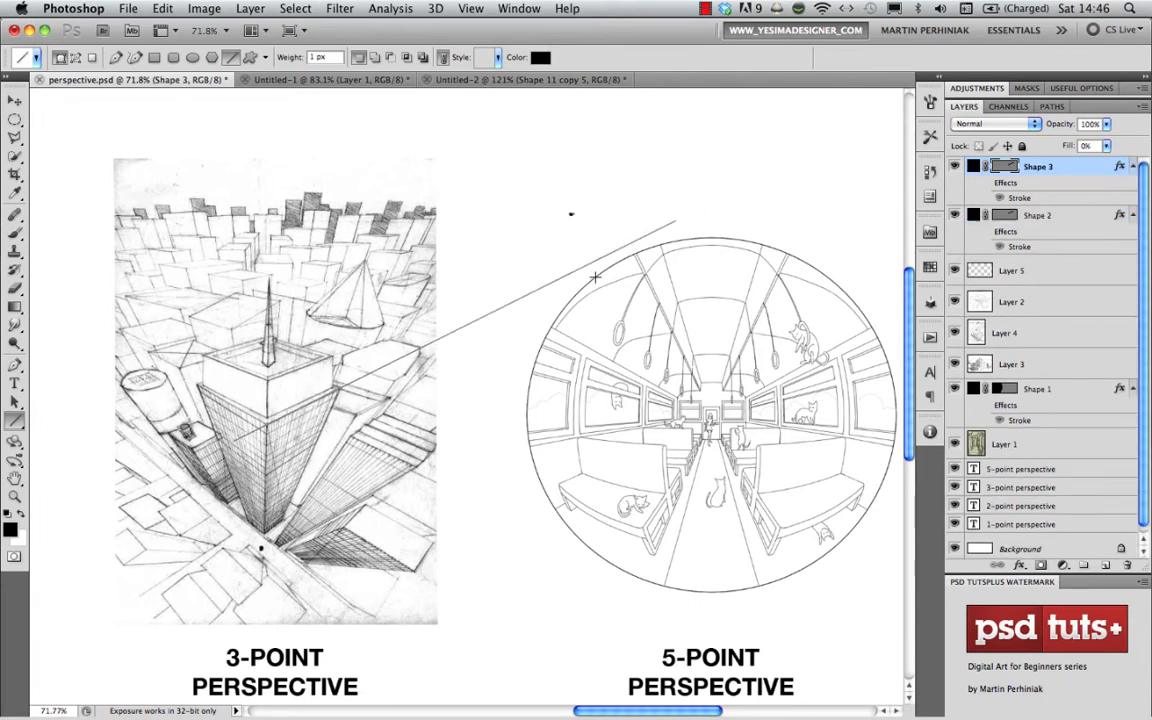
pyautogui.click(985, 182)
pyautogui.click(985, 231)
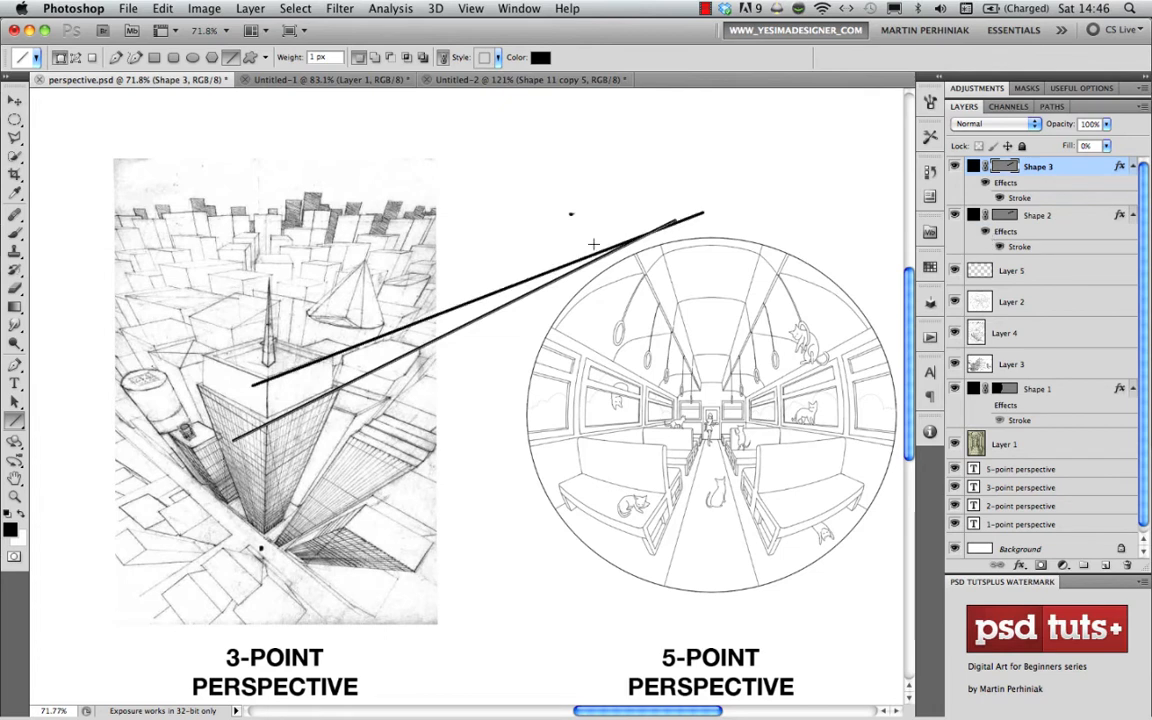
# - Paint a dot on Layer 5 where the two lines cross and erase the earlier estimate dot beside it
pyautogui.click(1012, 270)
pyautogui.press('b')
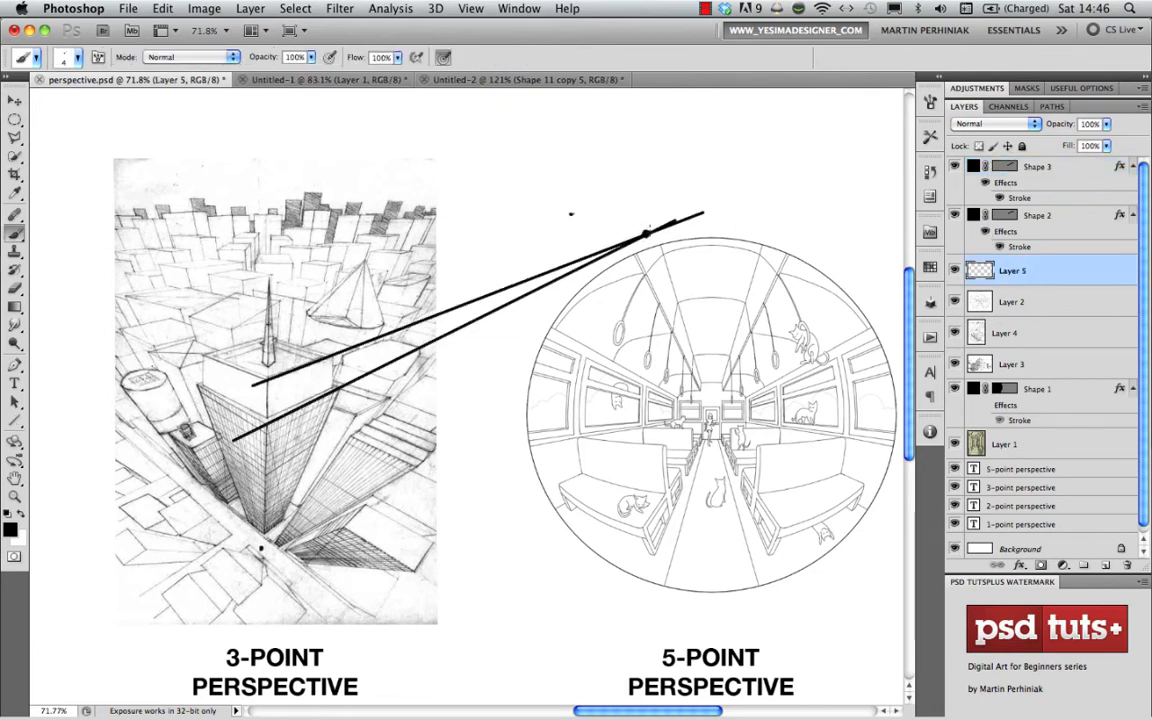
pyautogui.press('e')
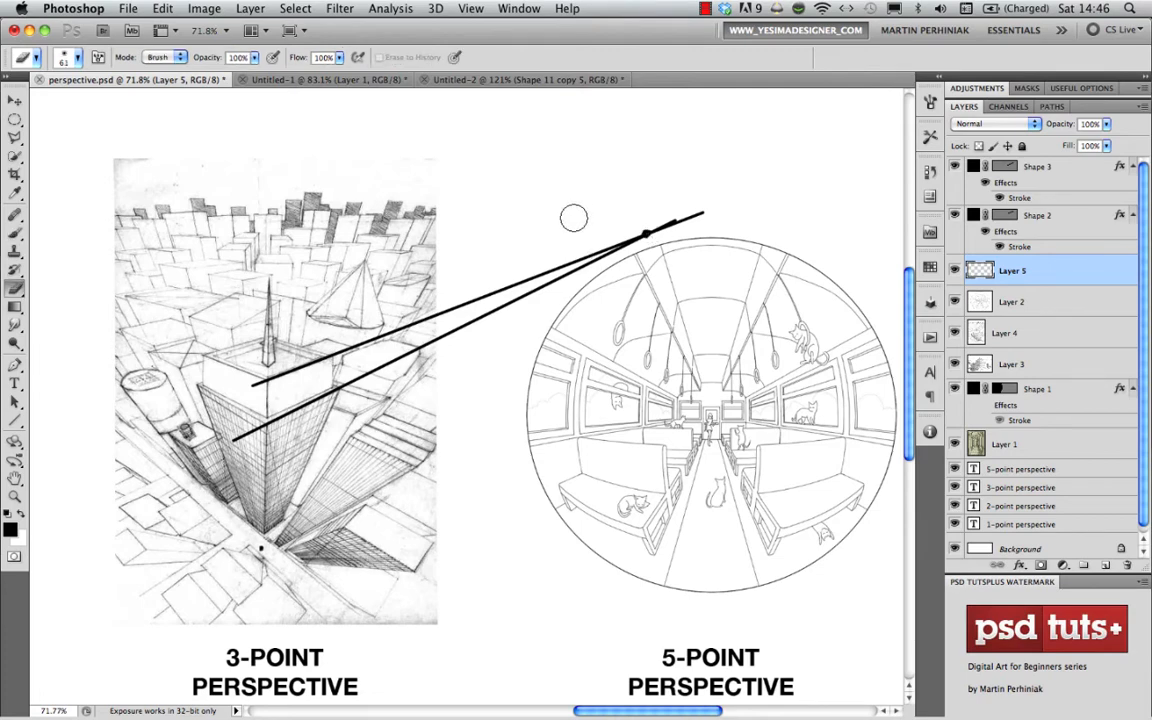
# - Draw two lines extending the tower's left-hand roof edges until they cross in the cloud, and dot the crossing on Layer 5
pyautogui.moveTo(330, 288); pyautogui.dragTo(603, 283)
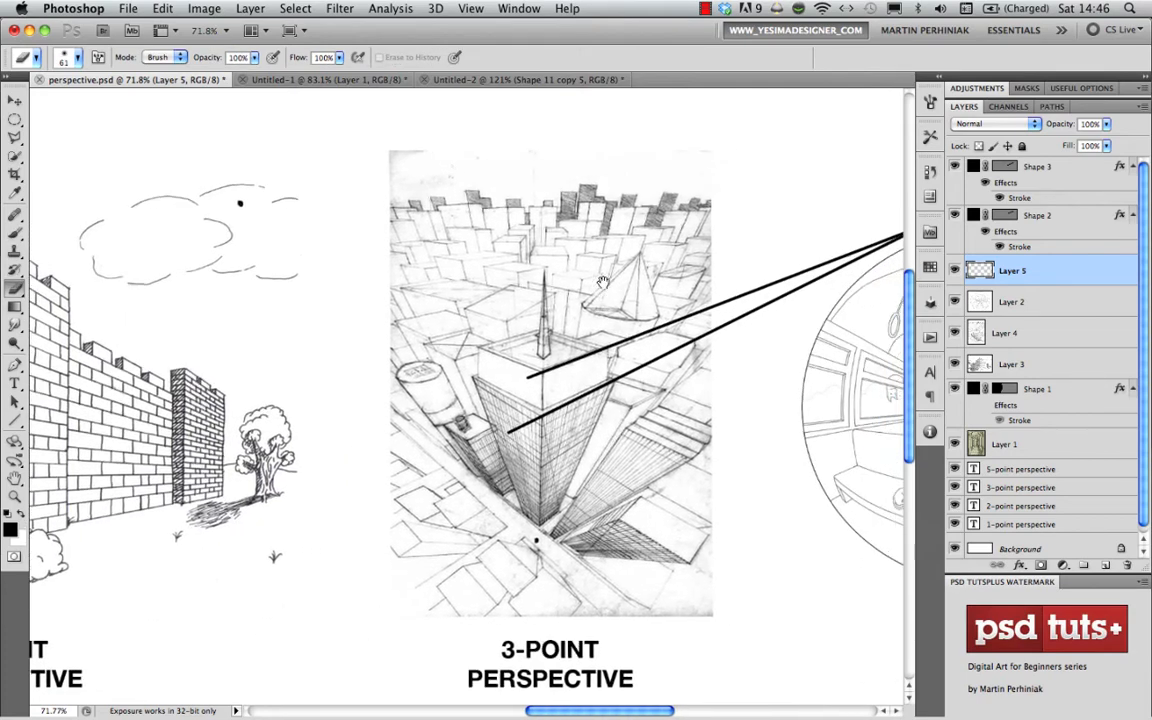
pyautogui.press('u')
pyautogui.moveTo(490, 373)
pyautogui.mouseDown()
pyautogui.moveTo(365, 315)
pyautogui.moveTo(258, 245)
pyautogui.moveTo(217, 238)
pyautogui.mouseUp()
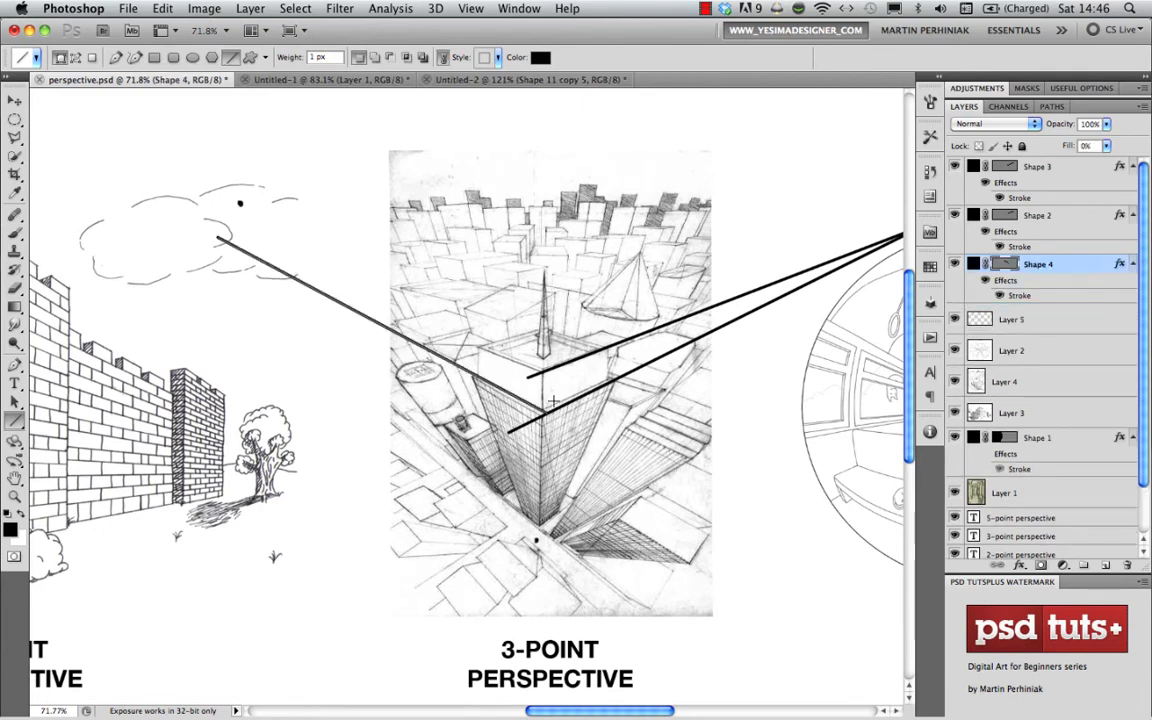
pyautogui.moveTo(546, 373)
pyautogui.mouseDown()
pyautogui.moveTo(383, 284)
pyautogui.moveTo(178, 213)
pyautogui.moveTo(202, 236)
pyautogui.mouseUp()
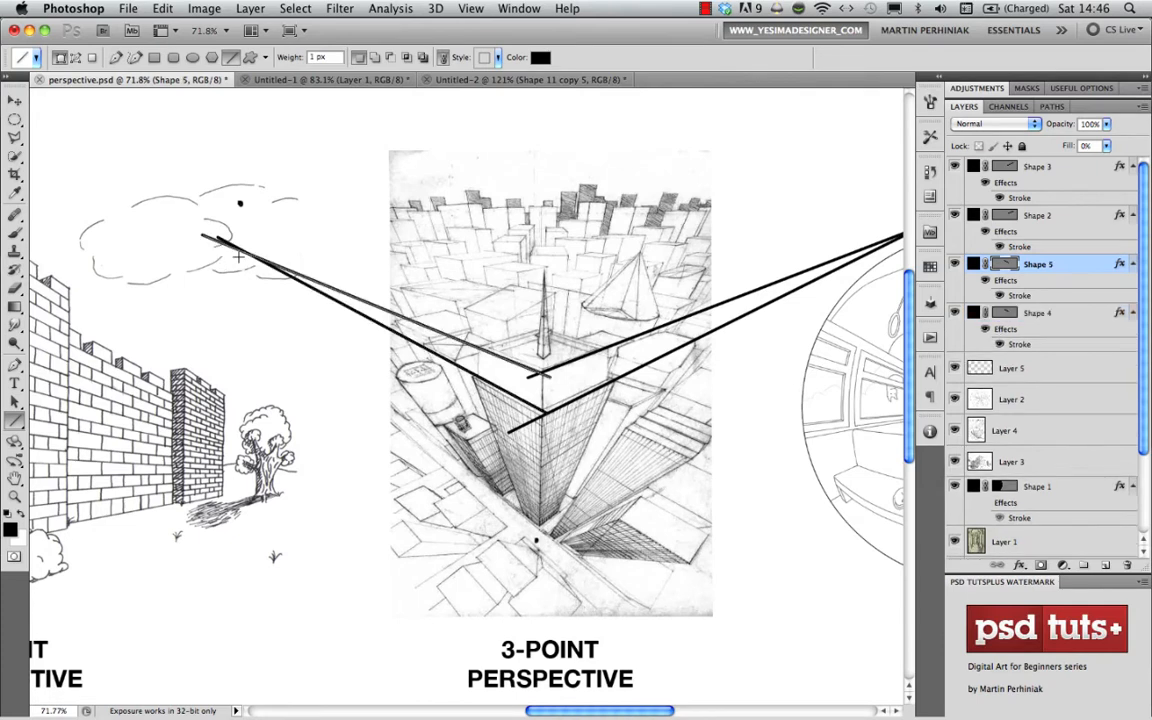
pyautogui.click(1012, 368)
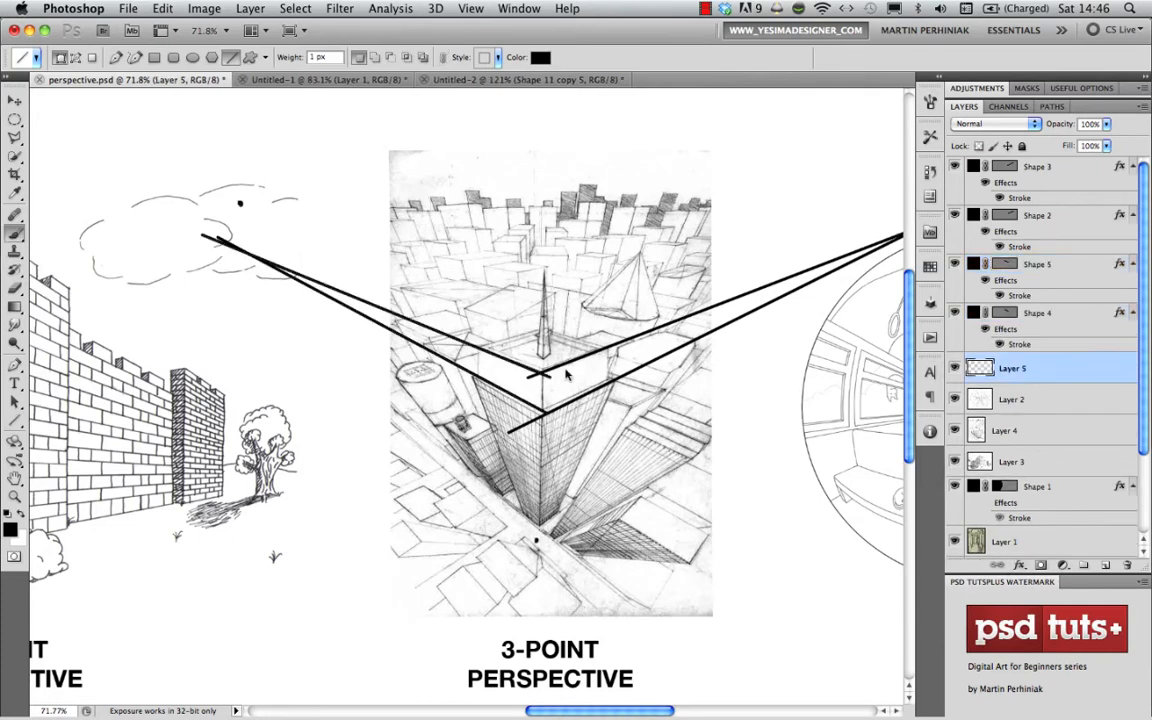
pyautogui.press('b')
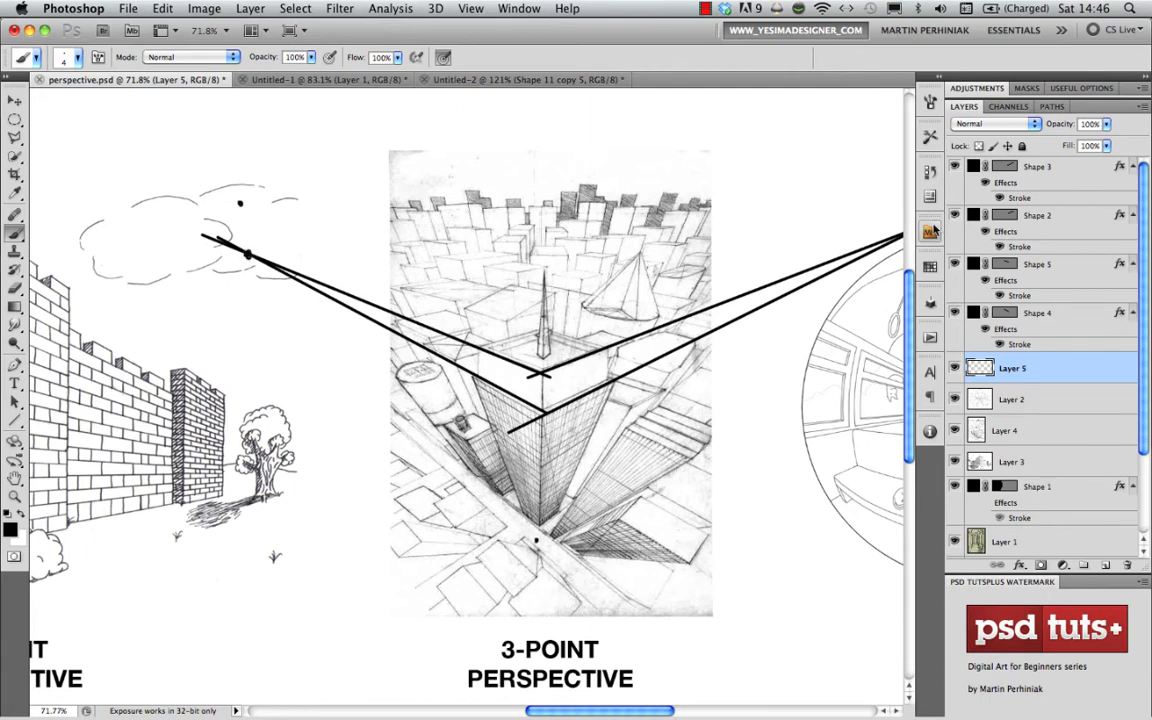
# - Draw two 1 px lines extending the tower's outer vertical edges downward until they cross just below its base
pyautogui.hscroll(3, 569, 314)
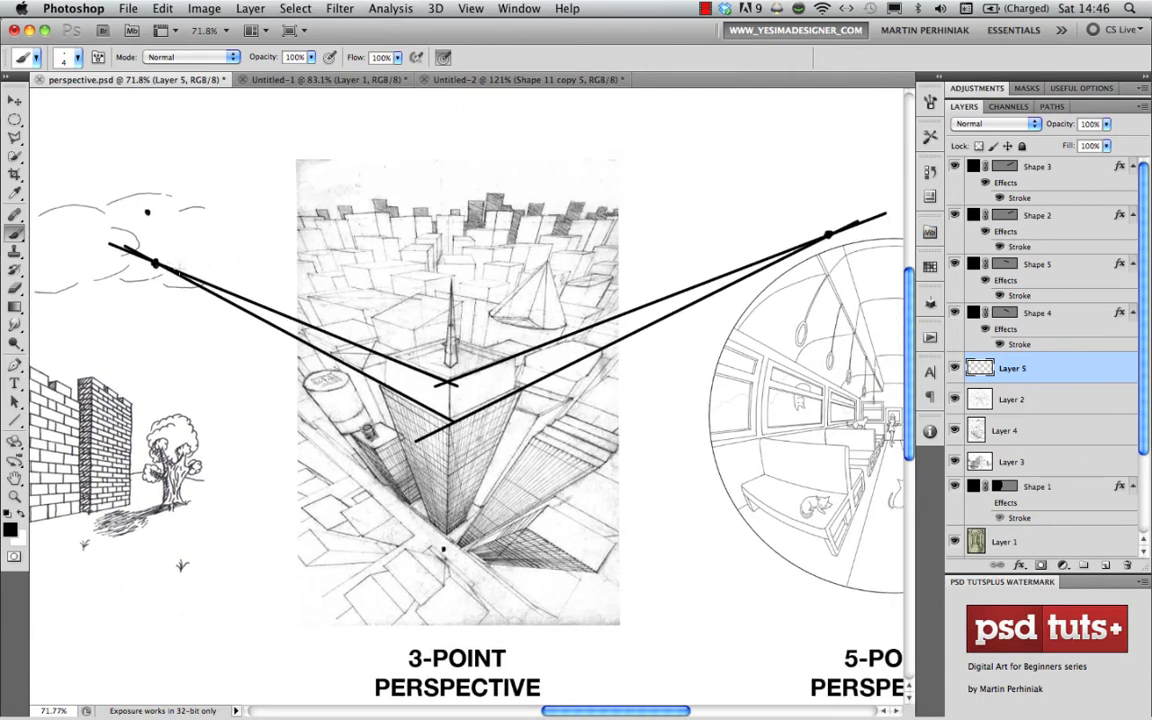
pyautogui.click(1034, 217)
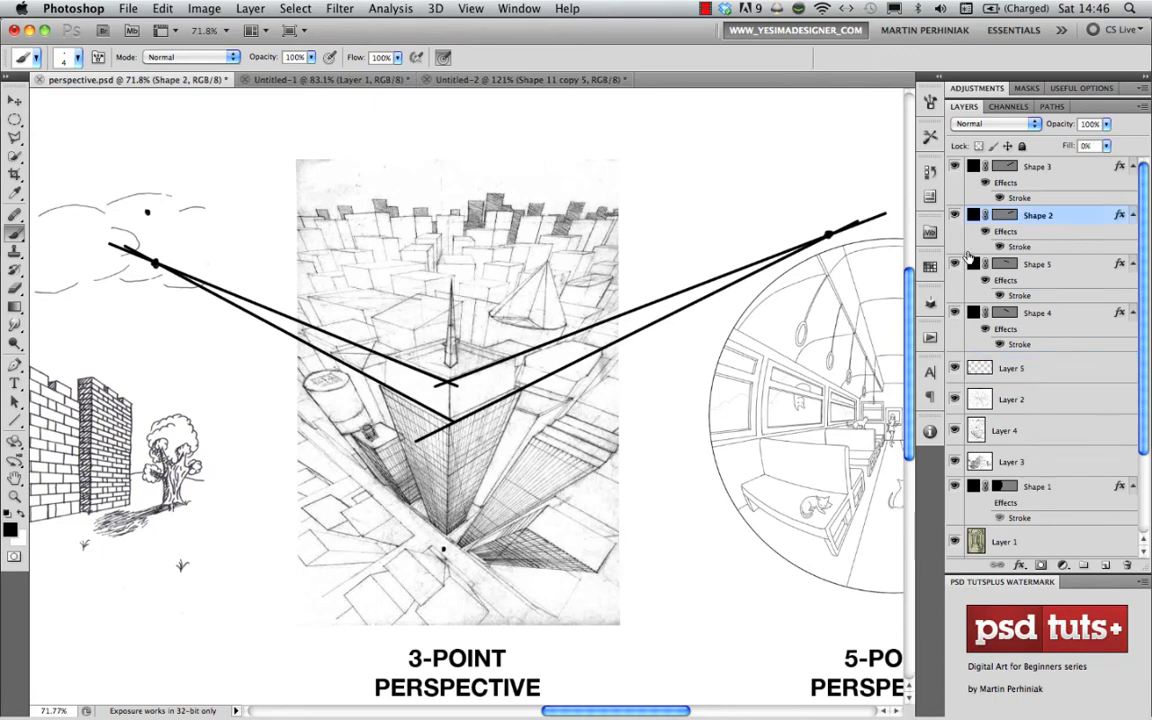
pyautogui.press('u')
pyautogui.moveTo(464, 448); pyautogui.dragTo(444, 325)
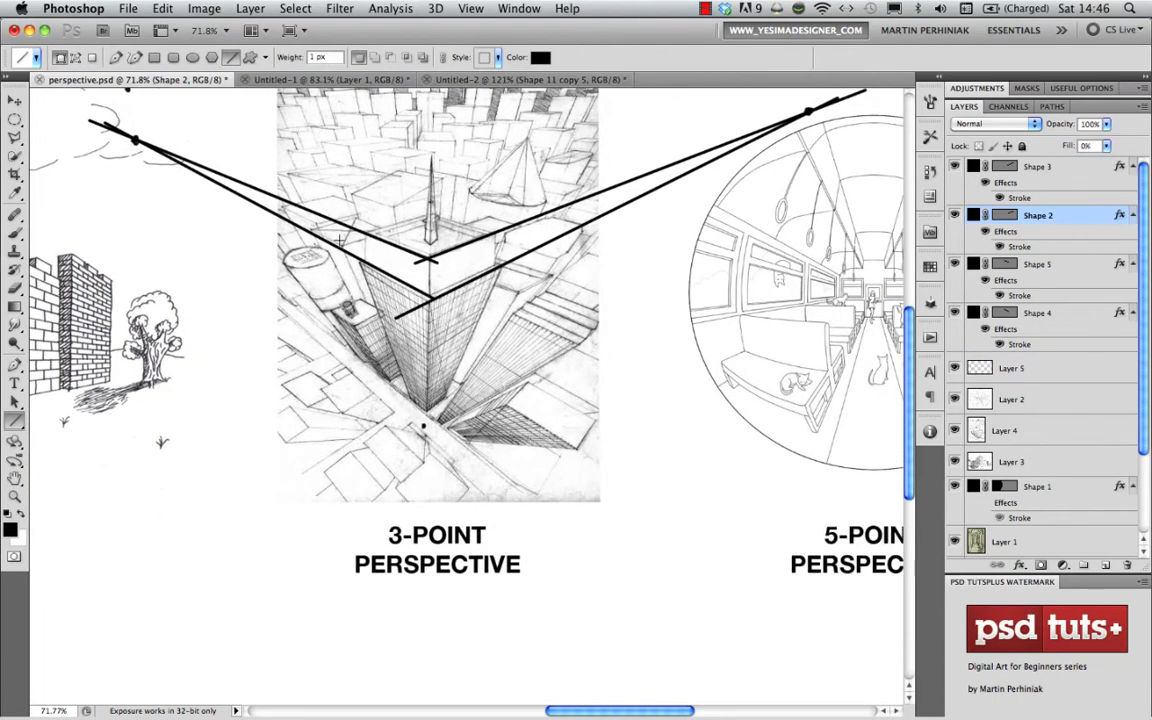
pyautogui.moveTo(350, 240); pyautogui.dragTo(450, 507)
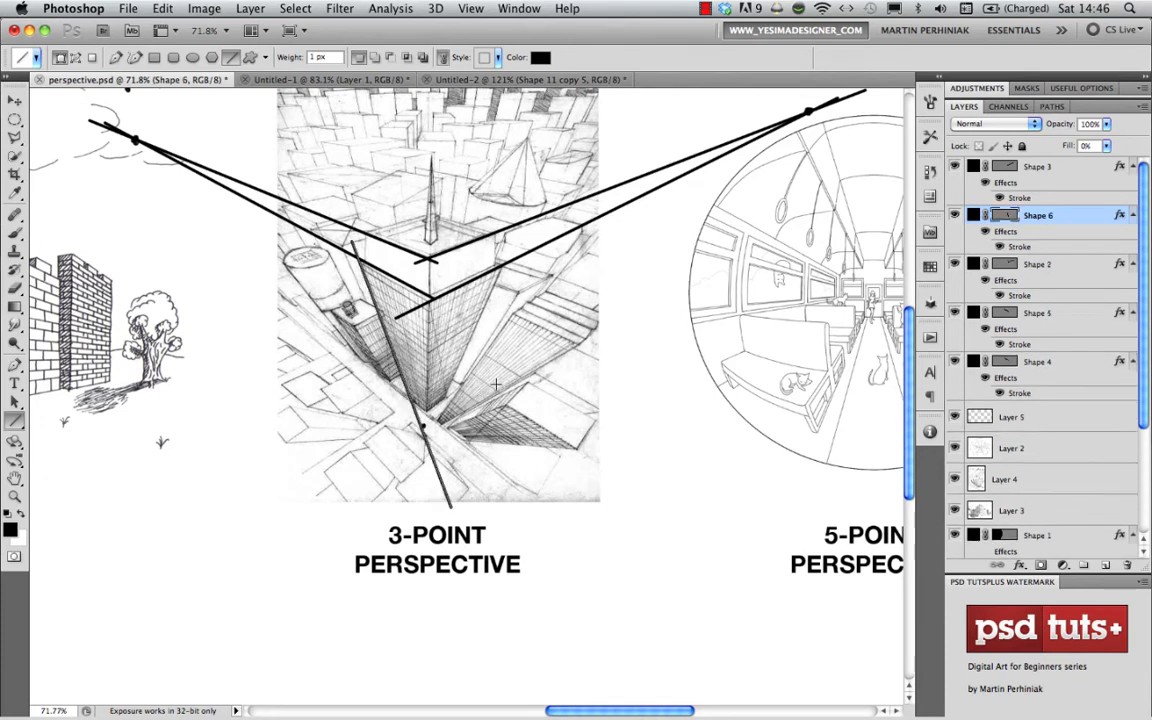
pyautogui.moveTo(510, 248); pyautogui.dragTo(400, 484)
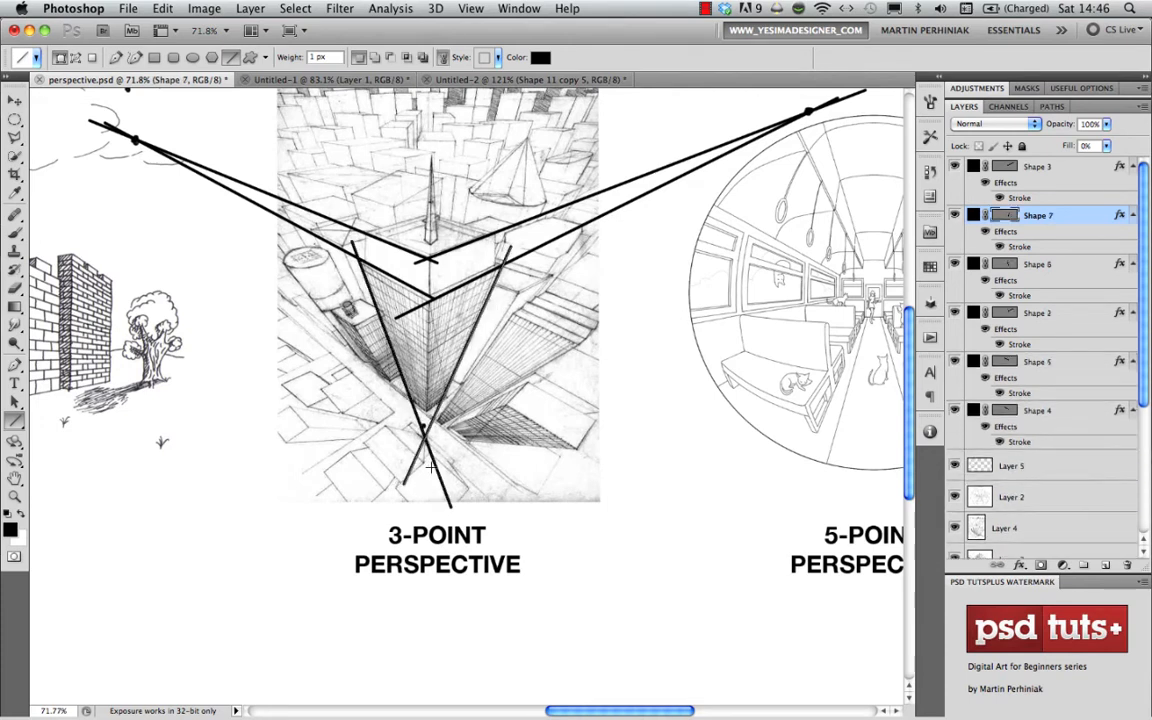
# - Paint a dot on Layer 5 where the two downward lines cross and erase the earlier estimate dot just above it
pyautogui.click(1045, 461)
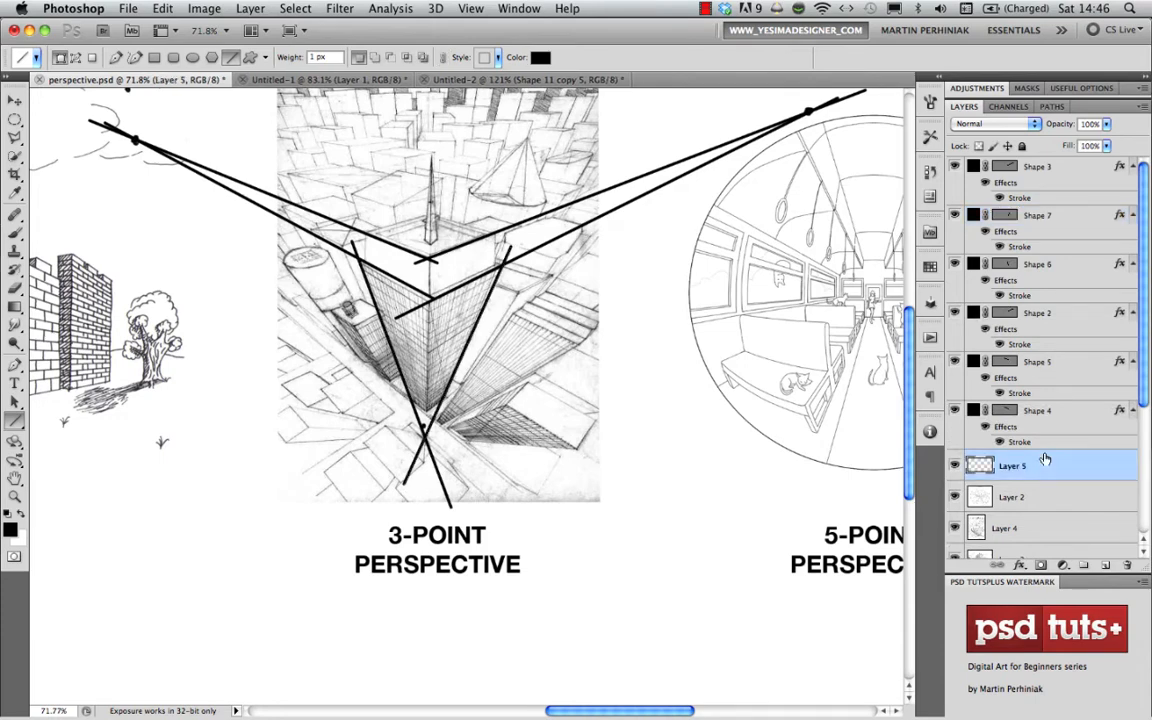
pyautogui.press('b')
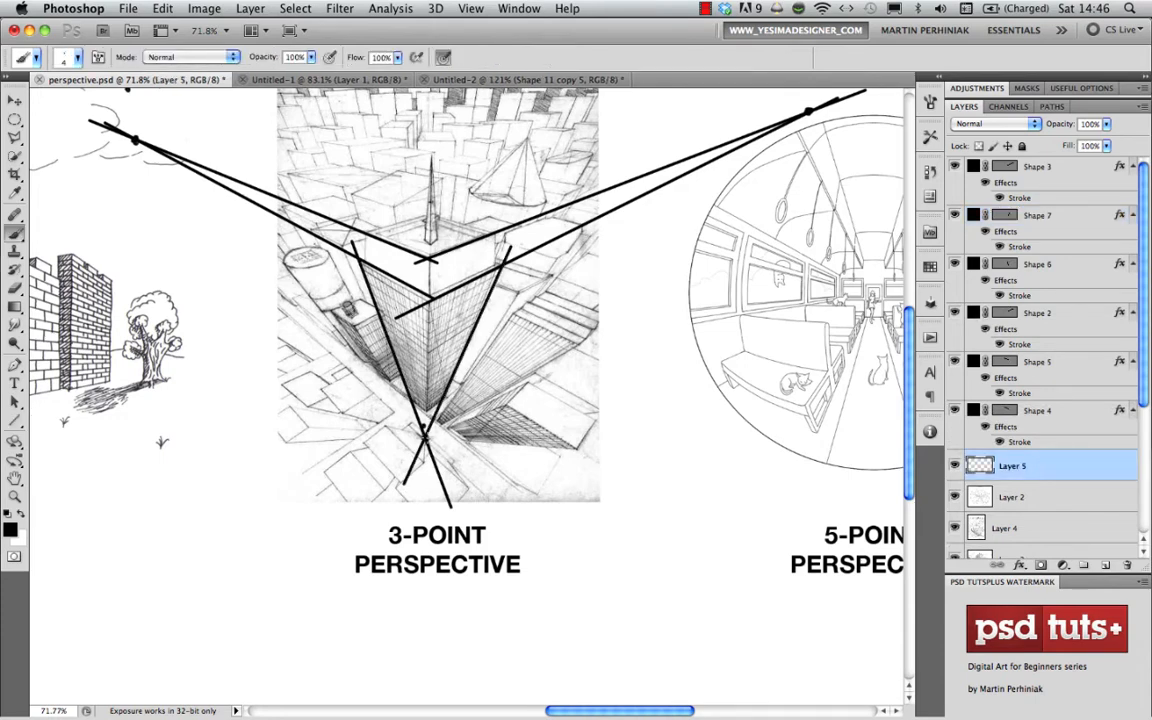
pyautogui.press('e')
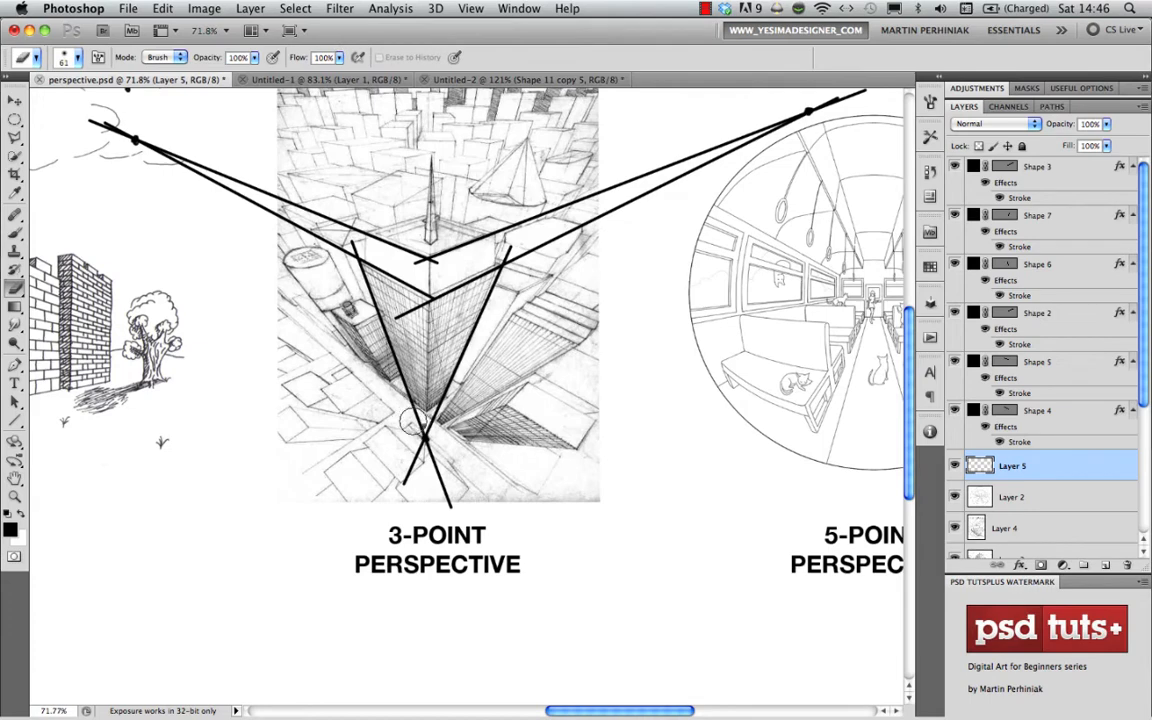
# - Hide all six line shape layers to inspect the three vanishing point dots alone, and show the lines again
pyautogui.scroll(3, 157, 118)
pyautogui.hscroll(-1, 157, 118)
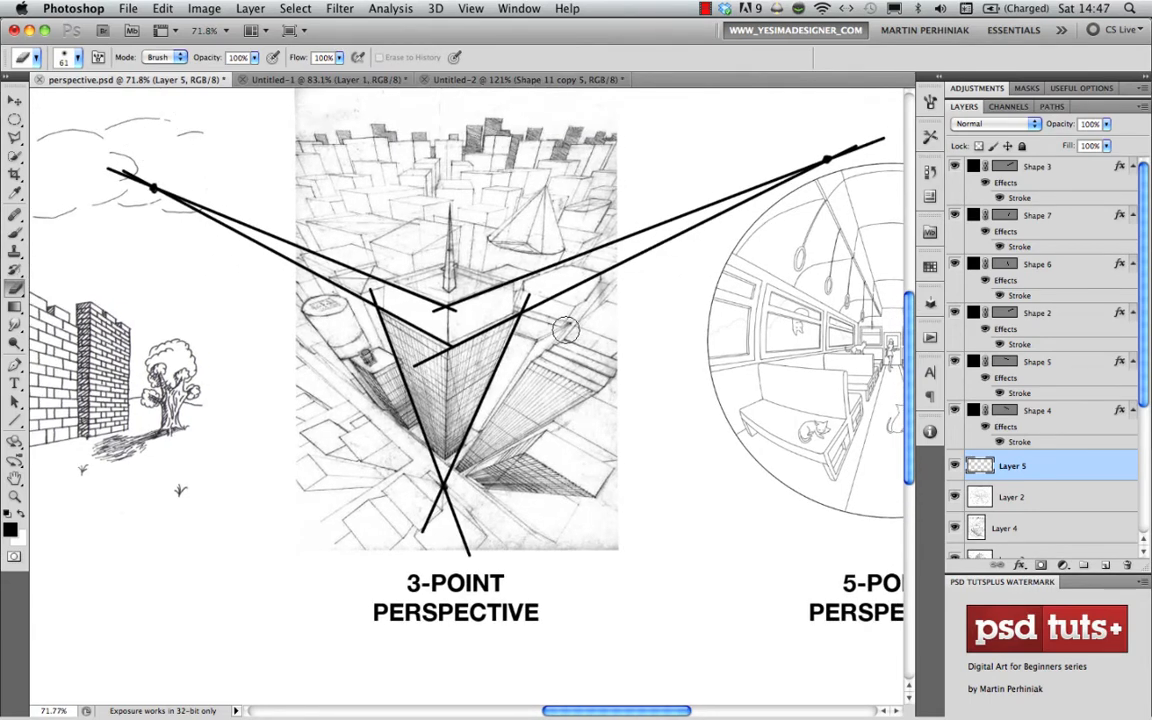
pyautogui.moveTo(954, 410); pyautogui.dragTo(953, 167)
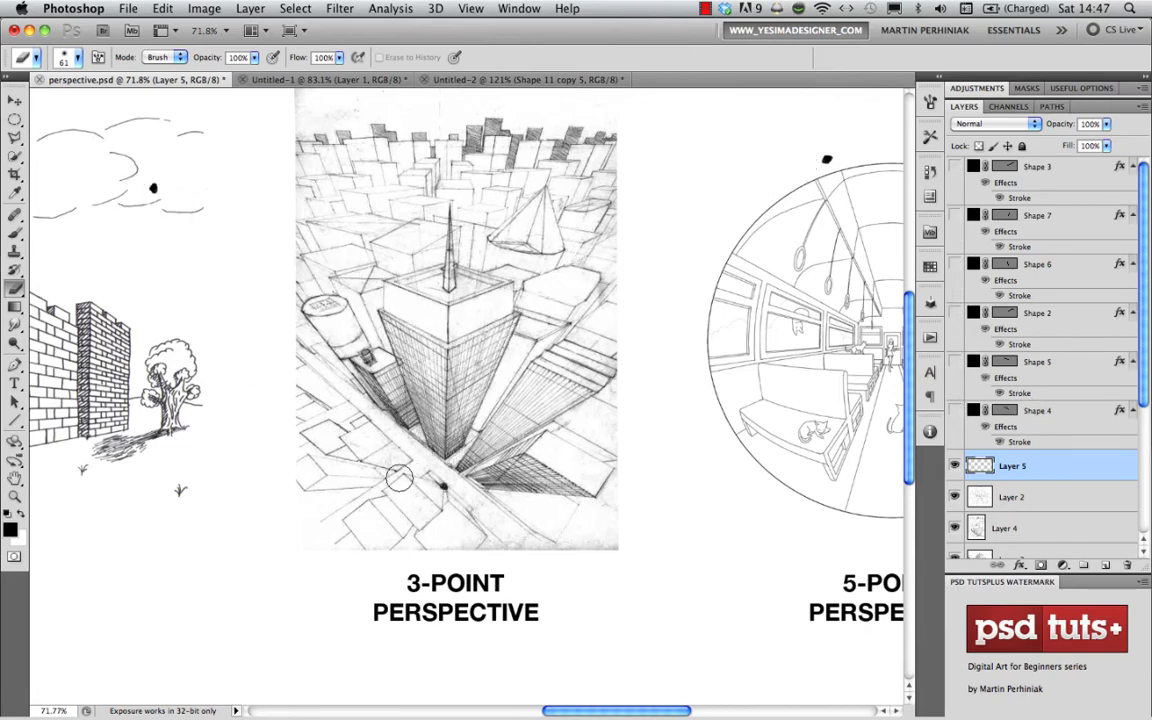
pyautogui.moveTo(954, 410); pyautogui.dragTo(954, 162)
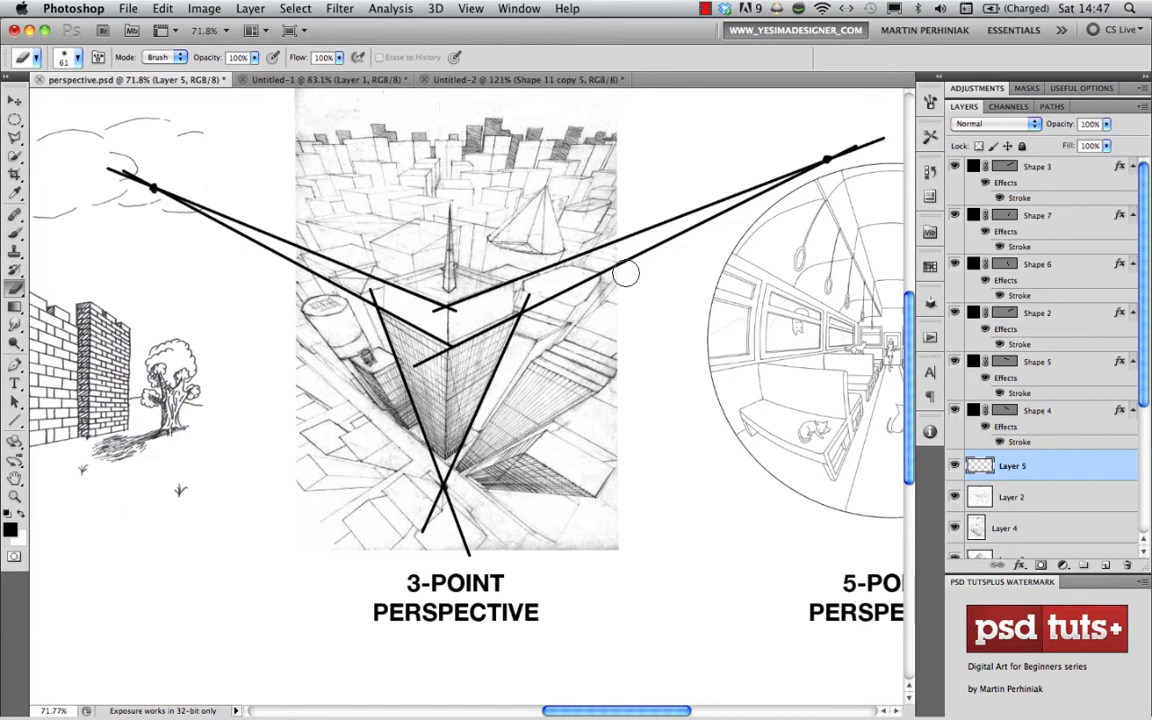
# - Draw a horizontal 1 px horizon line from the vanishing point in the cloud across the 3-point drawing into the 5-point circle
pyautogui.scroll(3, 630, 262)
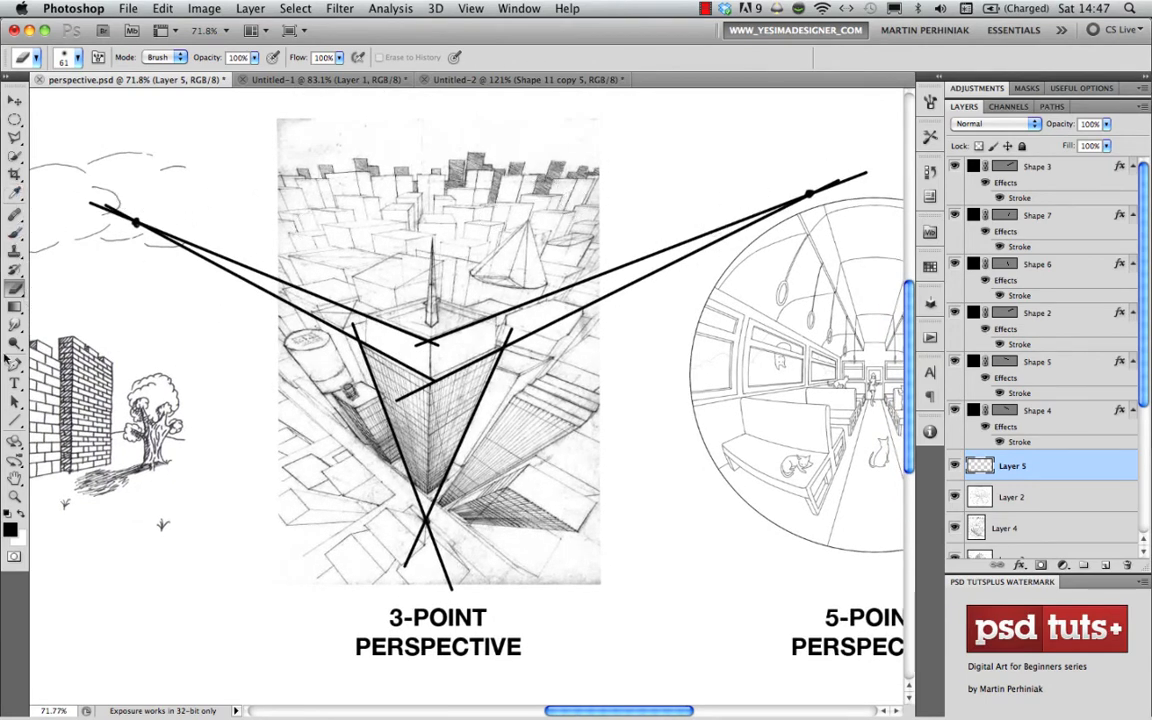
pyautogui.click(15, 421)
pyautogui.moveTo(135, 222)
pyautogui.mouseDown()
pyautogui.moveTo(770, 218)
pyautogui.moveTo(841, 201)
pyautogui.mouseUp()
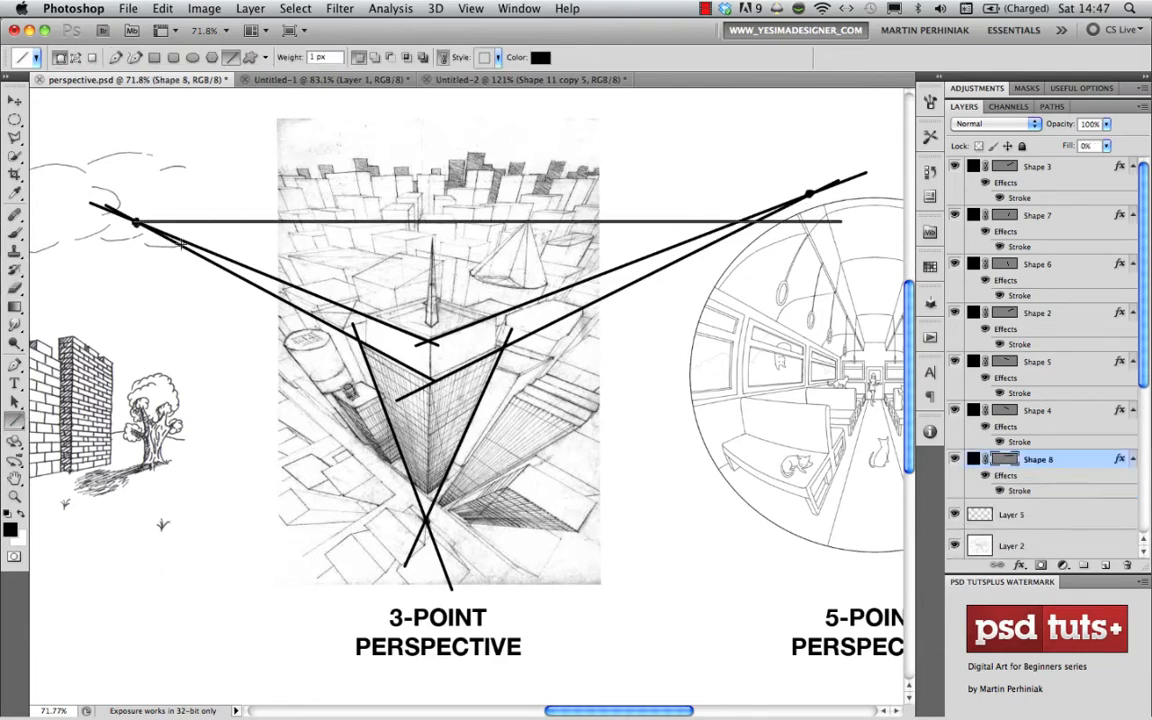
pyautogui.press('v')
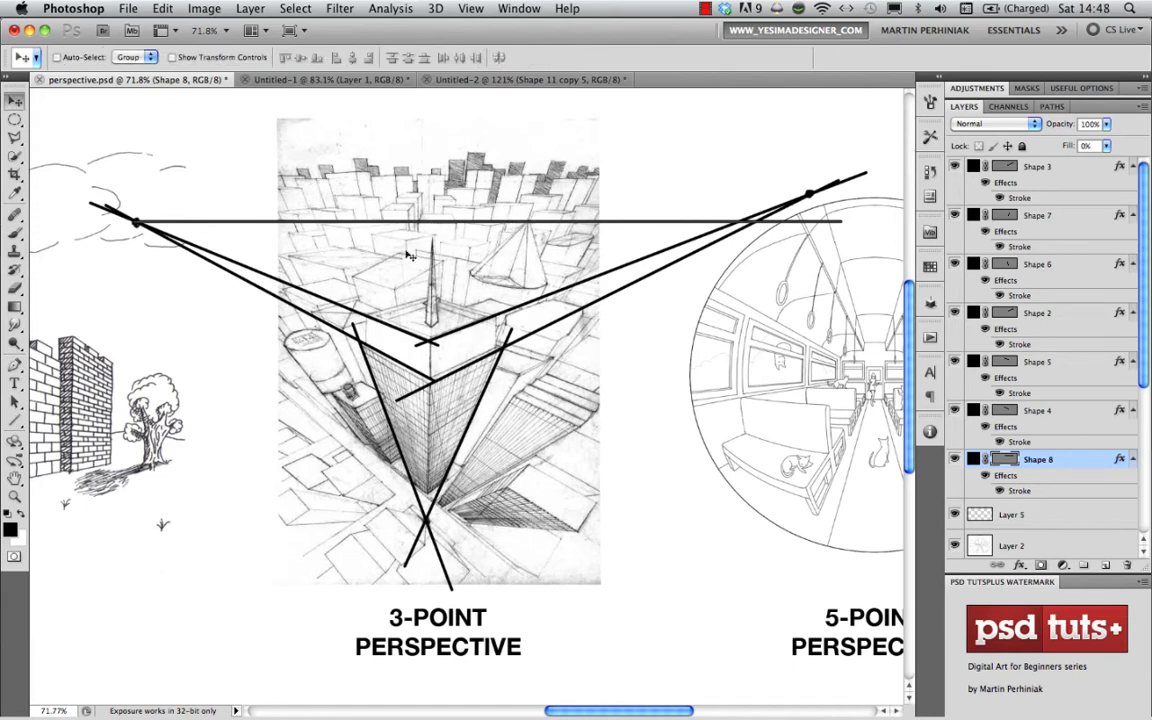
# - Examine the horizon line over the 3-point drawing, the circular 5-point perspective drawing up close, and the whole document
pyautogui.moveTo(439, 266); pyautogui.dragTo(449, 333)
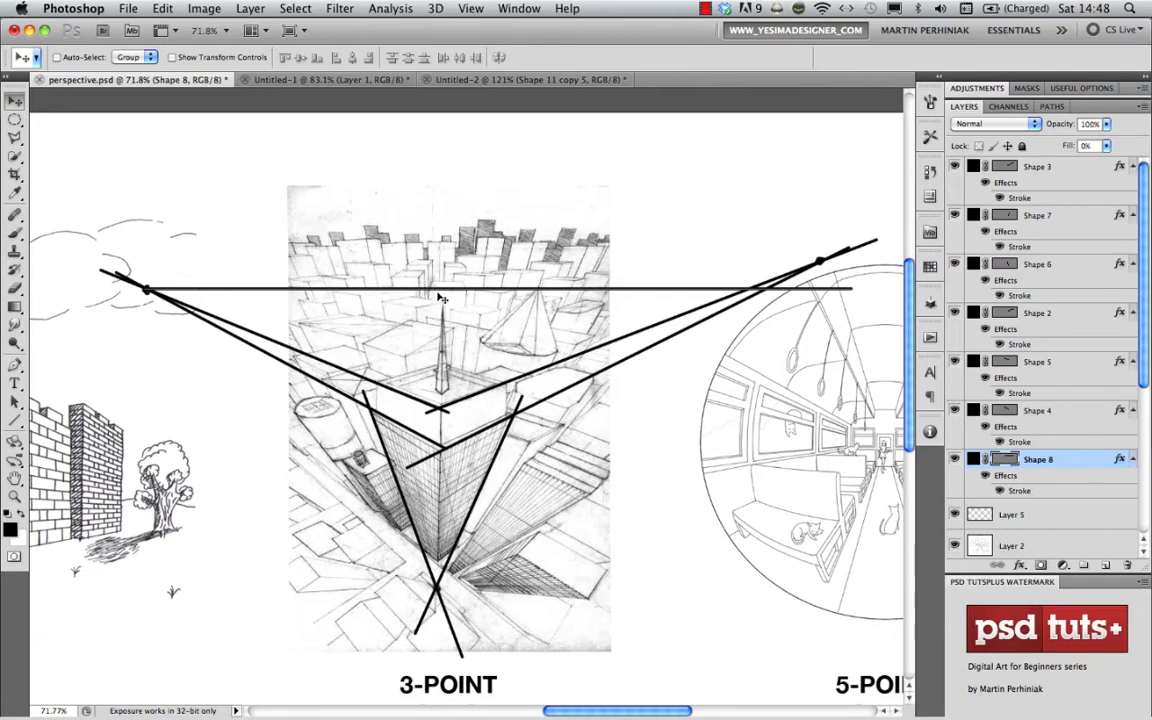
pyautogui.moveTo(432, 292); pyautogui.dragTo(420, 316)
pyautogui.moveTo(763, 447)
pyautogui.mouseDown()
pyautogui.moveTo(588, 424)
pyautogui.moveTo(422, 431)
pyautogui.mouseUp()
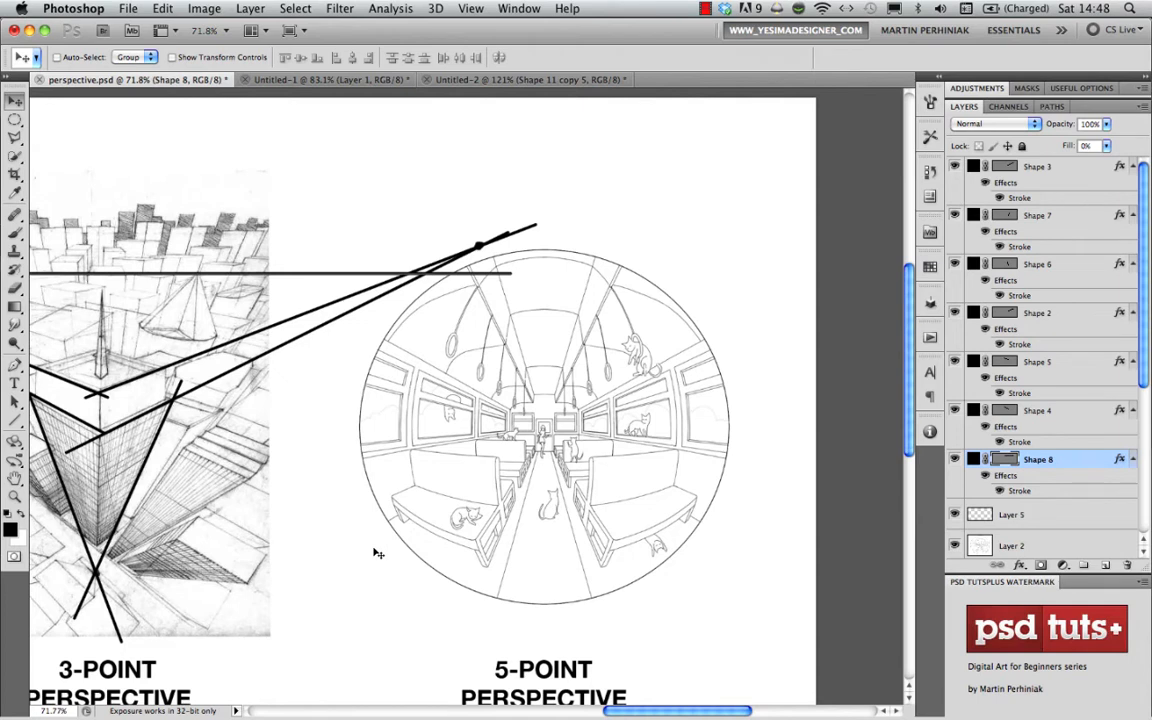
pyautogui.scroll(-2, 378, 553)
pyautogui.hscroll(2, 378, 553)
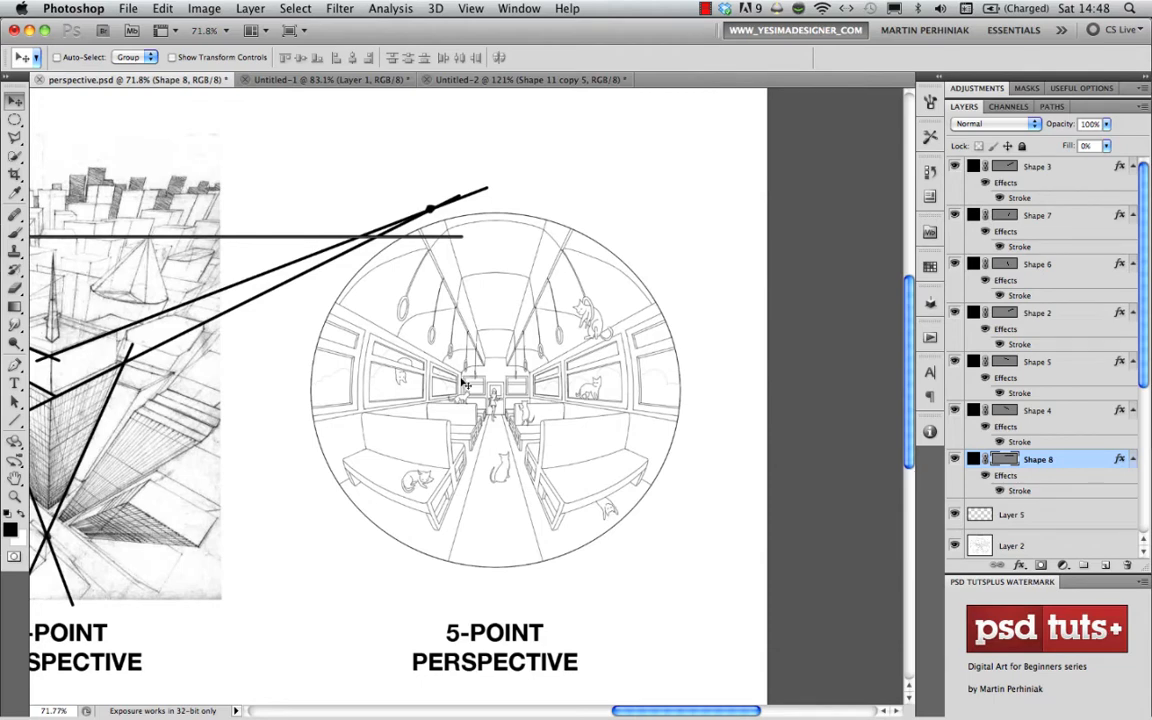
pyautogui.moveTo(540, 399)
pyautogui.mouseDown()
pyautogui.moveTo(558, 407)
pyautogui.moveTo(555, 419)
pyautogui.mouseUp()
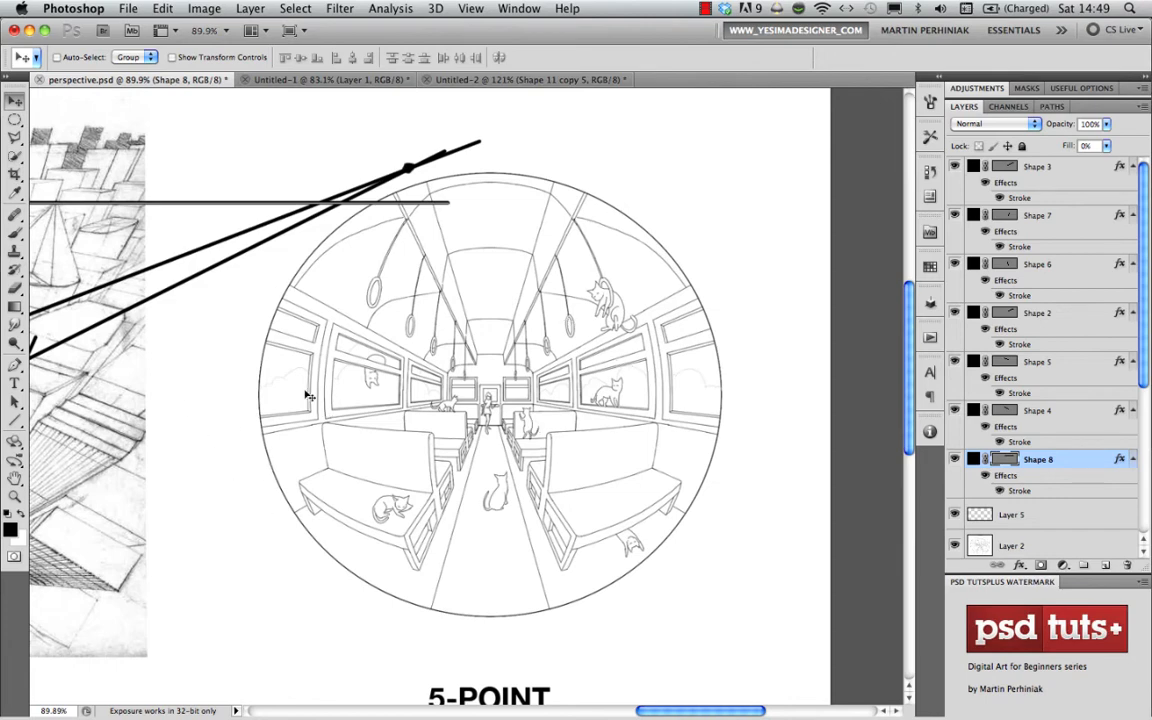
pyautogui.press('super+0')
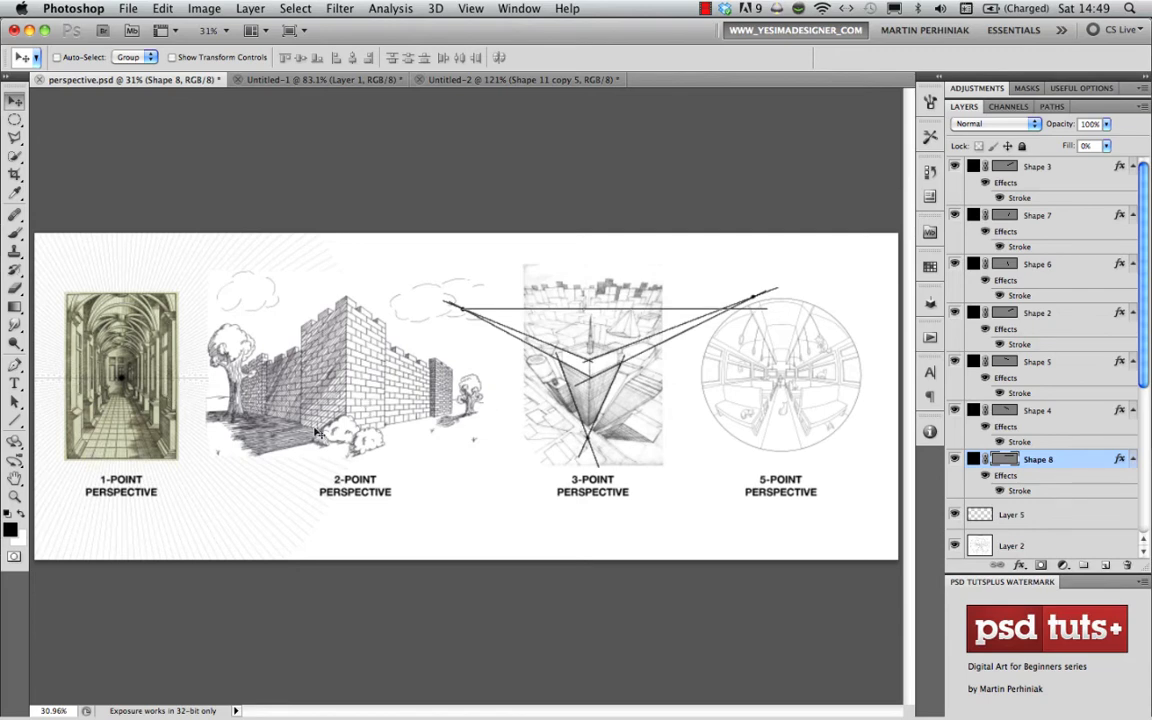
# - Switch to Adobe Bridge and open the corridor photo perspective2.jpg from the Perspective collection in Photoshop
pyautogui.press('super+Tab')
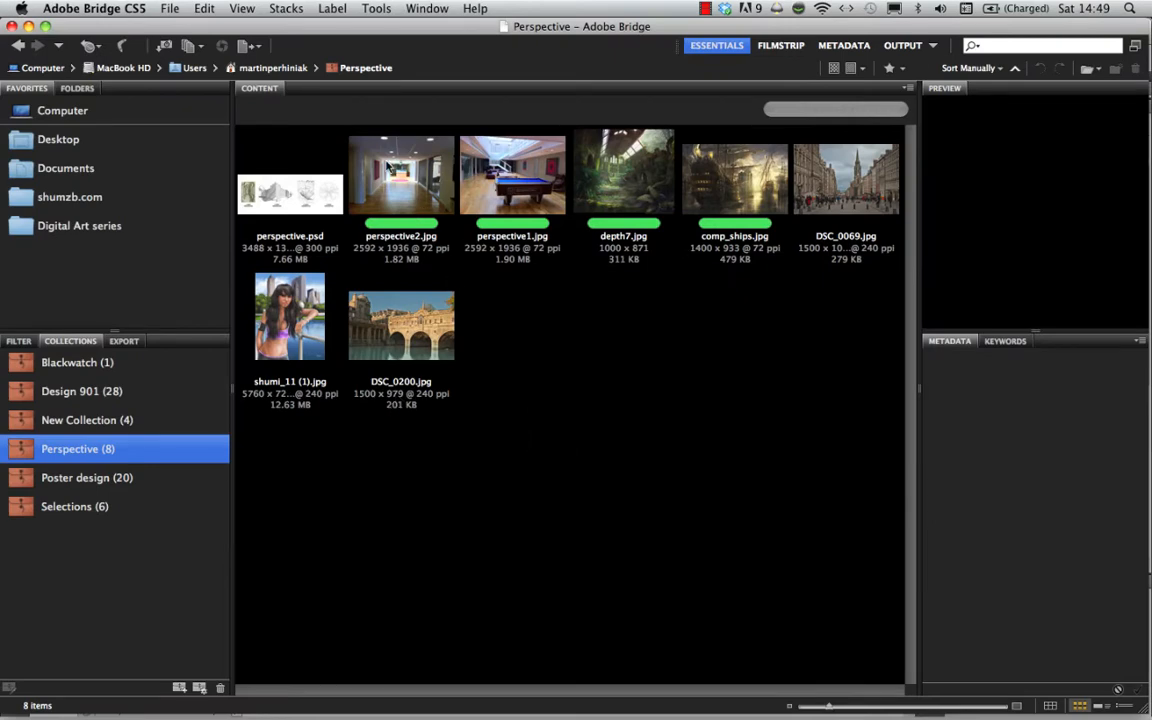
pyautogui.click(398, 170)
pyautogui.press('super+Tab')
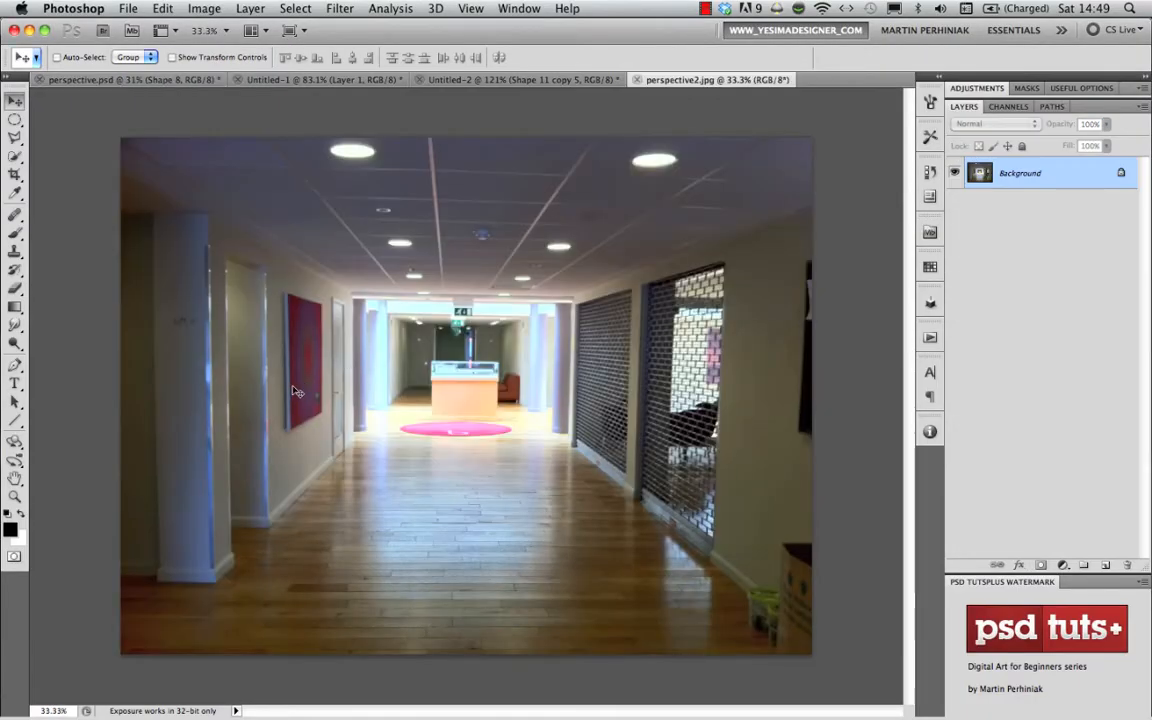
# - Lay a Ruler tool line along the tilted ceiling panel edge, across nearly the full width of the corridor photo
pyautogui.click(15, 194)
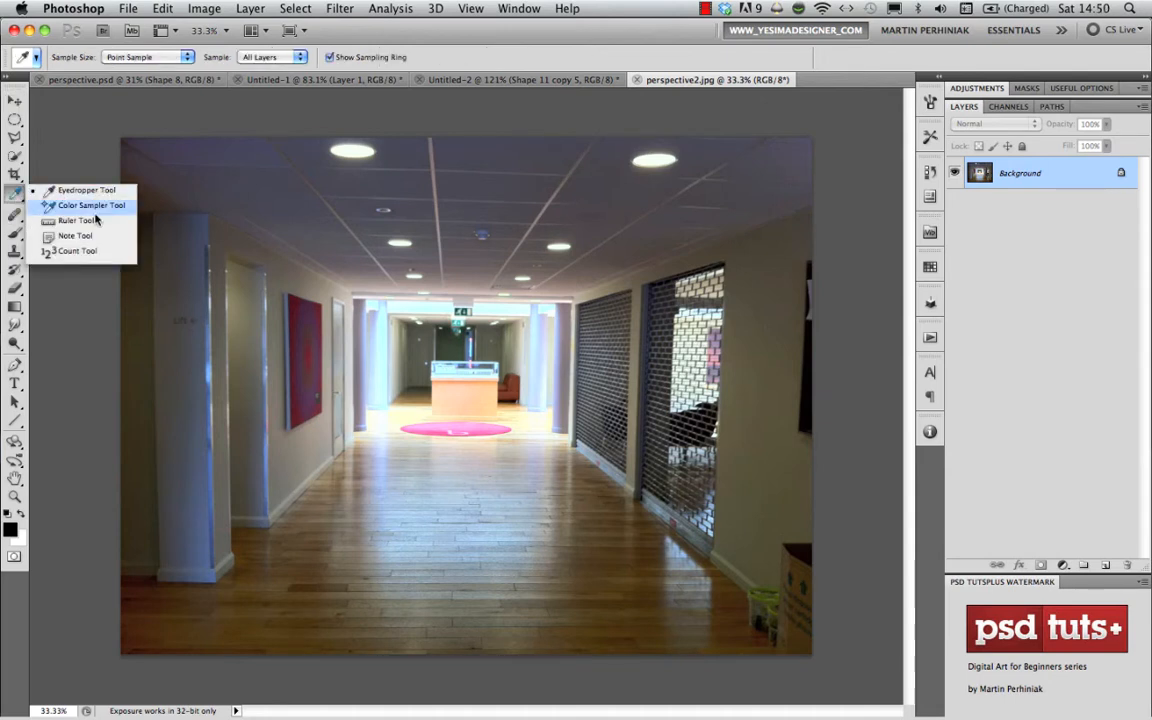
pyautogui.click(88, 226)
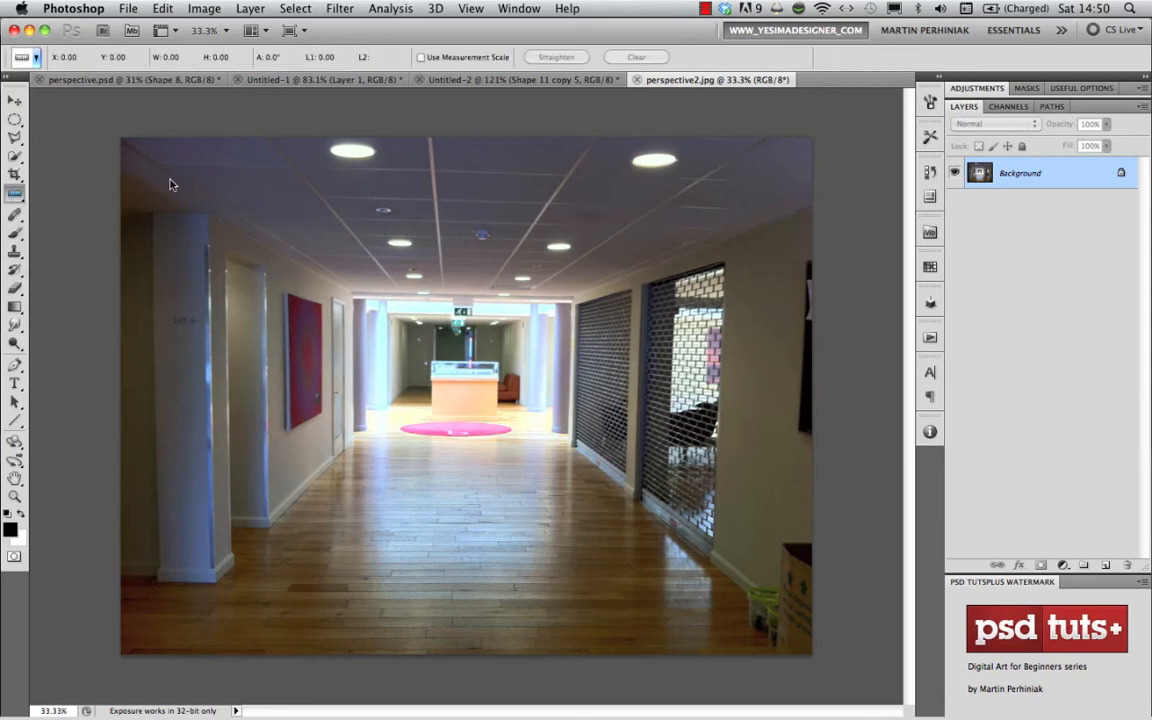
pyautogui.moveTo(153, 162); pyautogui.dragTo(768, 183)
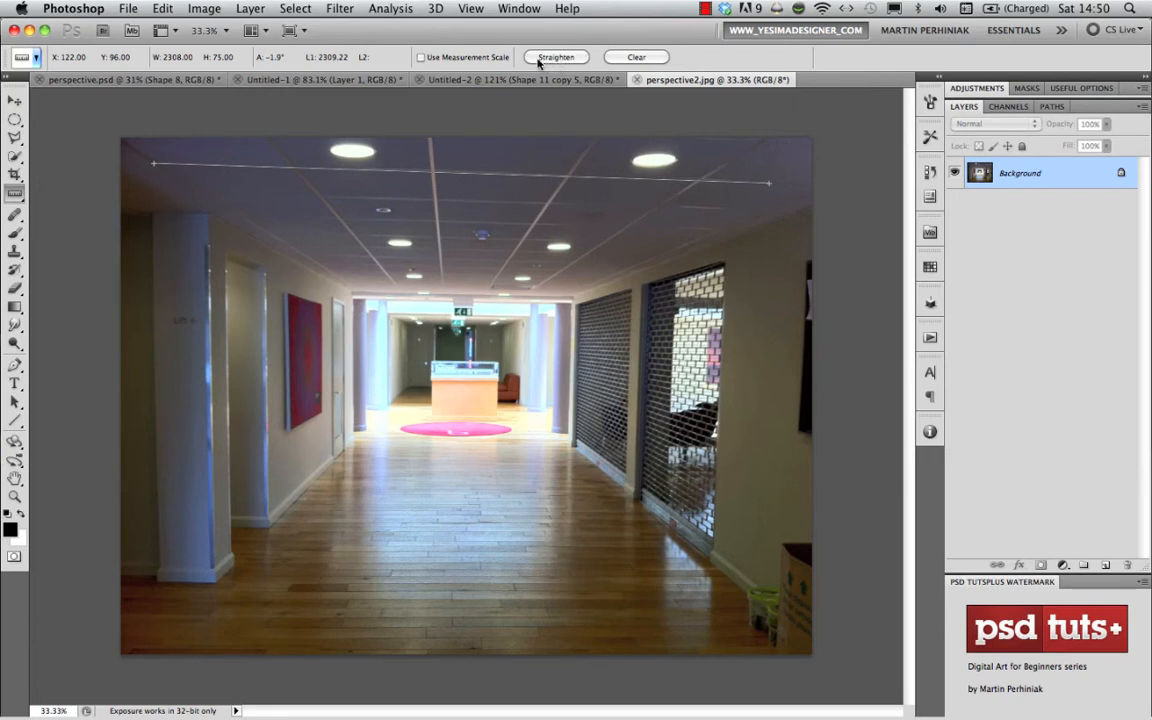
pyautogui.click(204, 10)
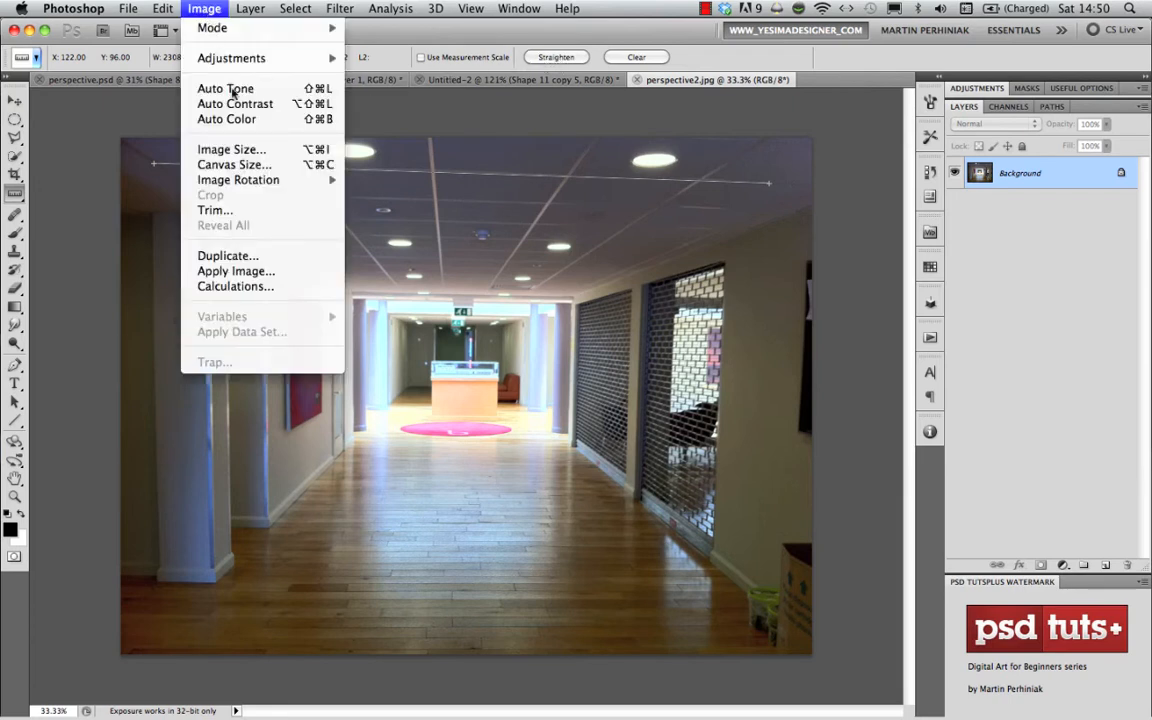
pyautogui.moveTo(295, 180)
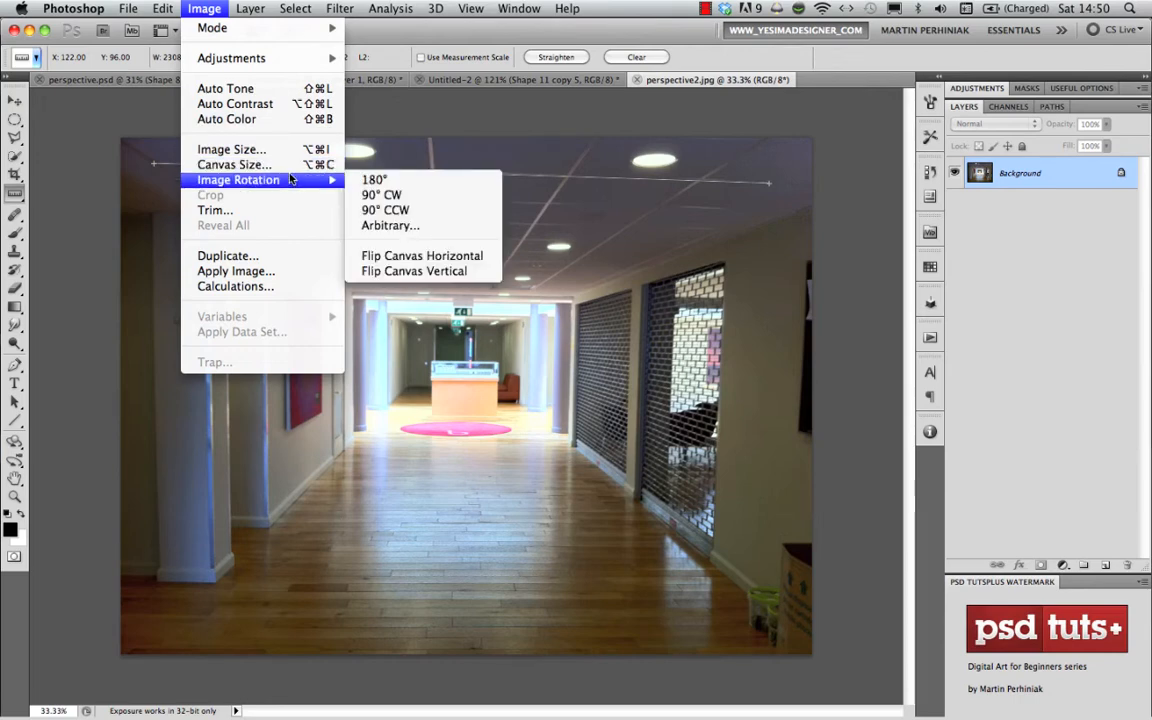
pyautogui.click(403, 226)
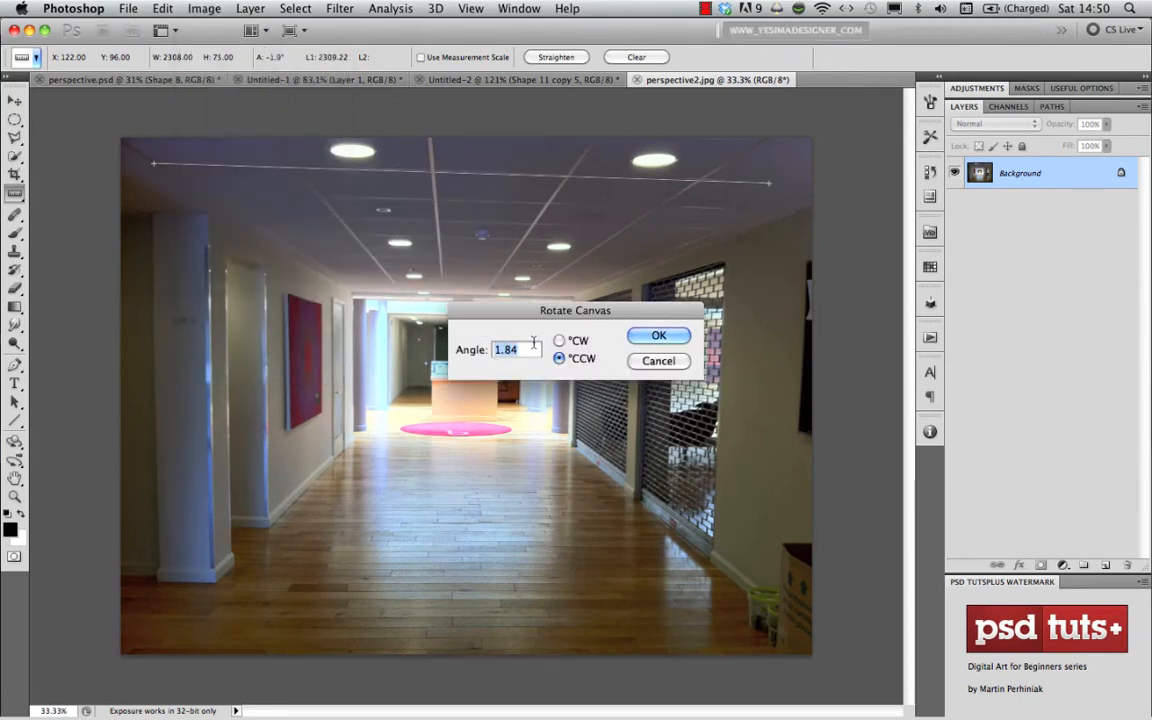
pyautogui.click(657, 360)
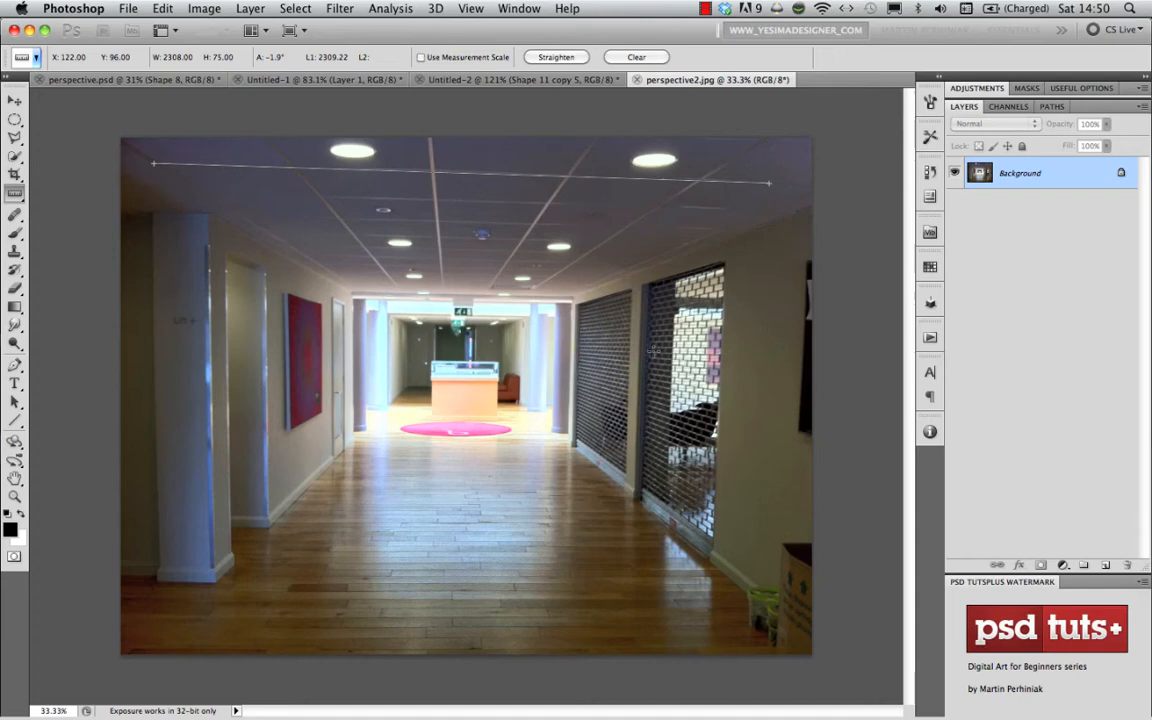
# - Straighten the photo by the ceiling ruler line, and straighten it again by a ruler line along the left doorway's vertical edge
pyautogui.click(566, 57)
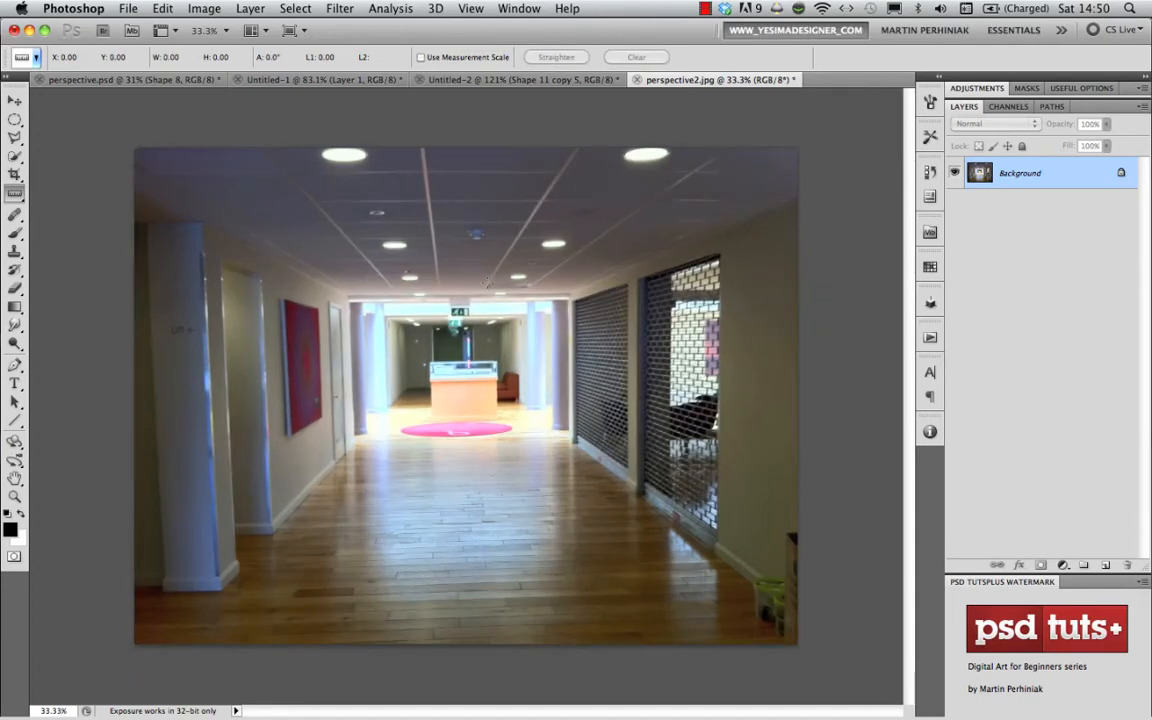
pyautogui.press('super+0')
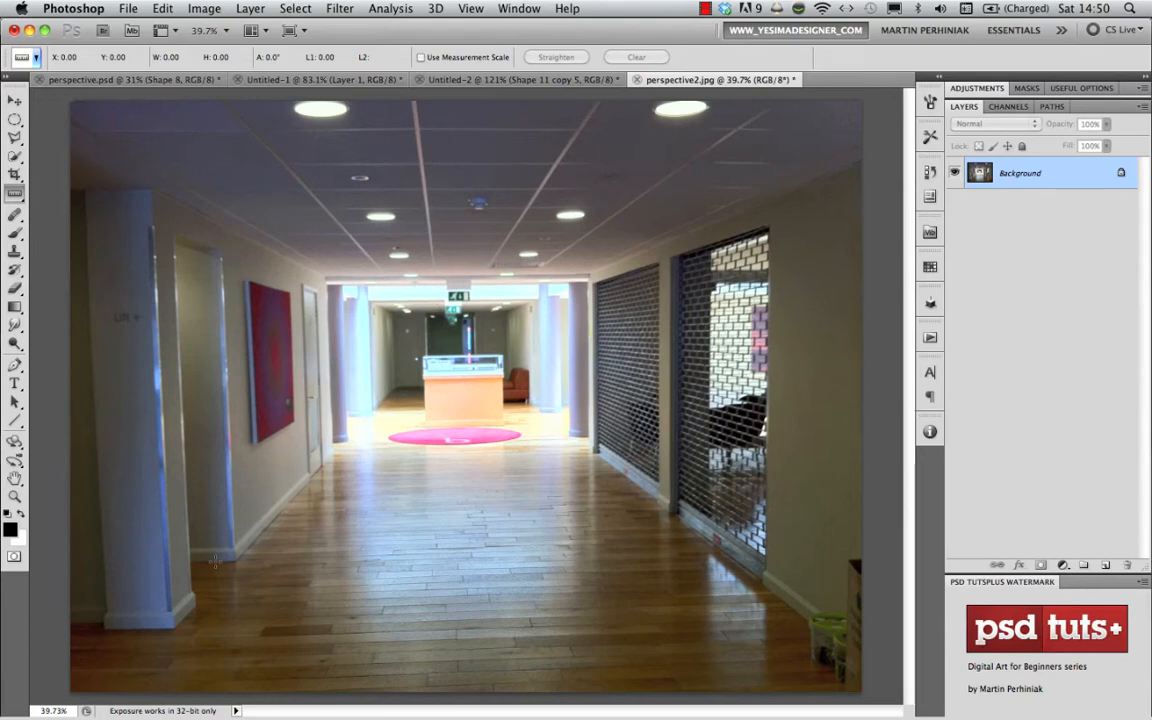
pyautogui.moveTo(229, 543); pyautogui.dragTo(218, 256)
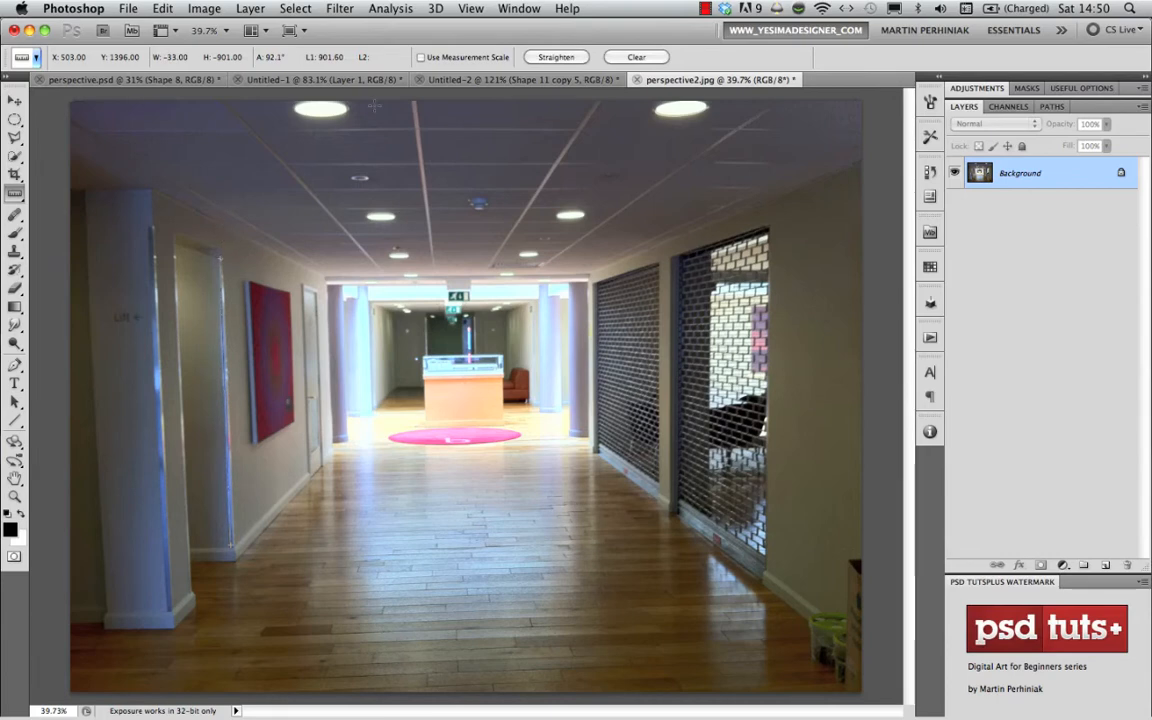
pyautogui.click(558, 58)
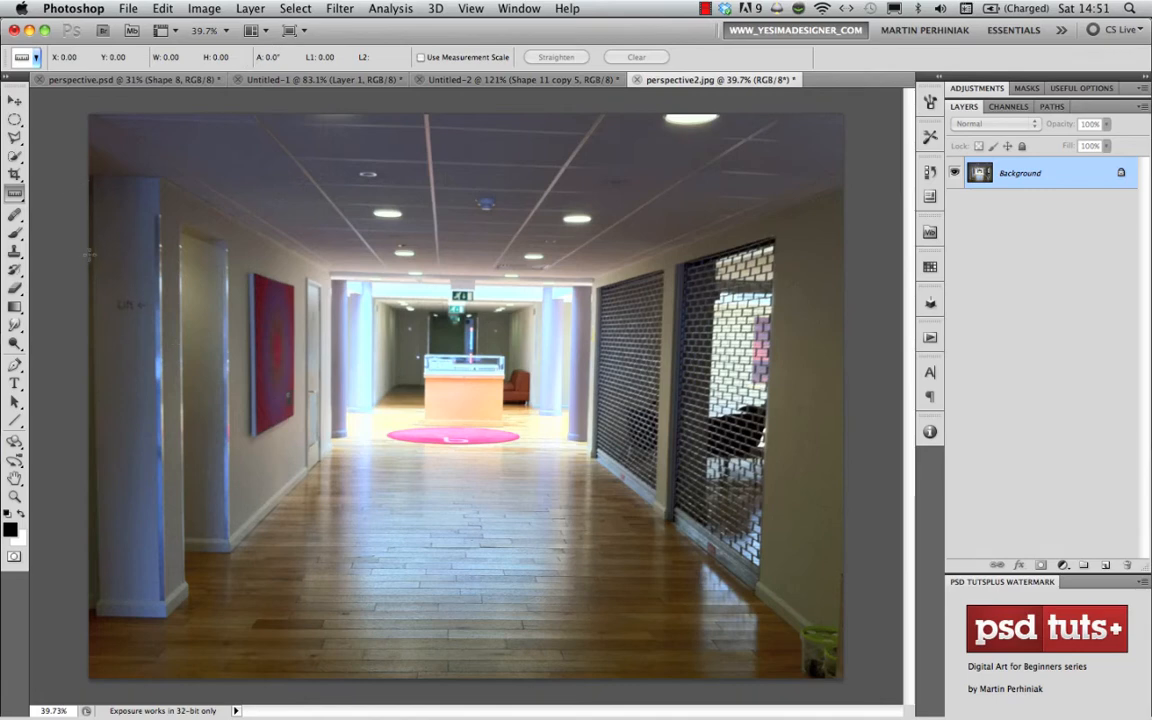
# - Place the radial-line custom shape over the corridor photo, centred on the far end of the corridor and extending beyond the photo's edges
pyautogui.click(15, 423)
pyautogui.moveTo(15, 425); pyautogui.dragTo(65, 456)
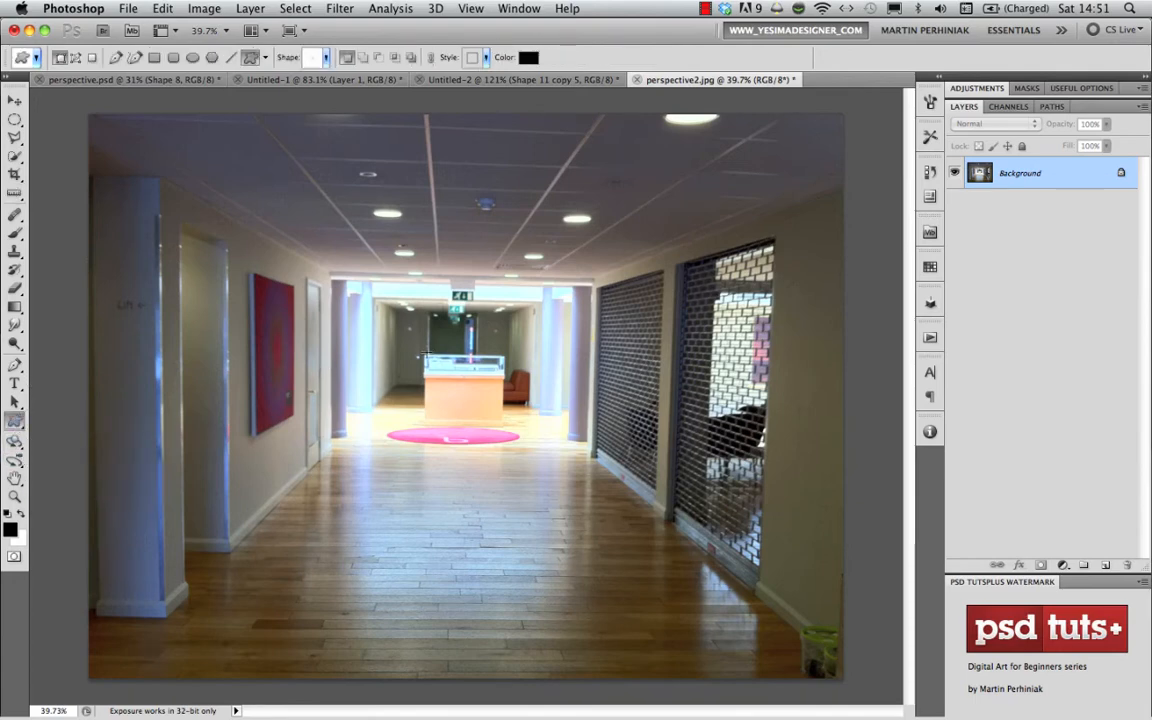
pyautogui.scroll(-3, 425, 353)
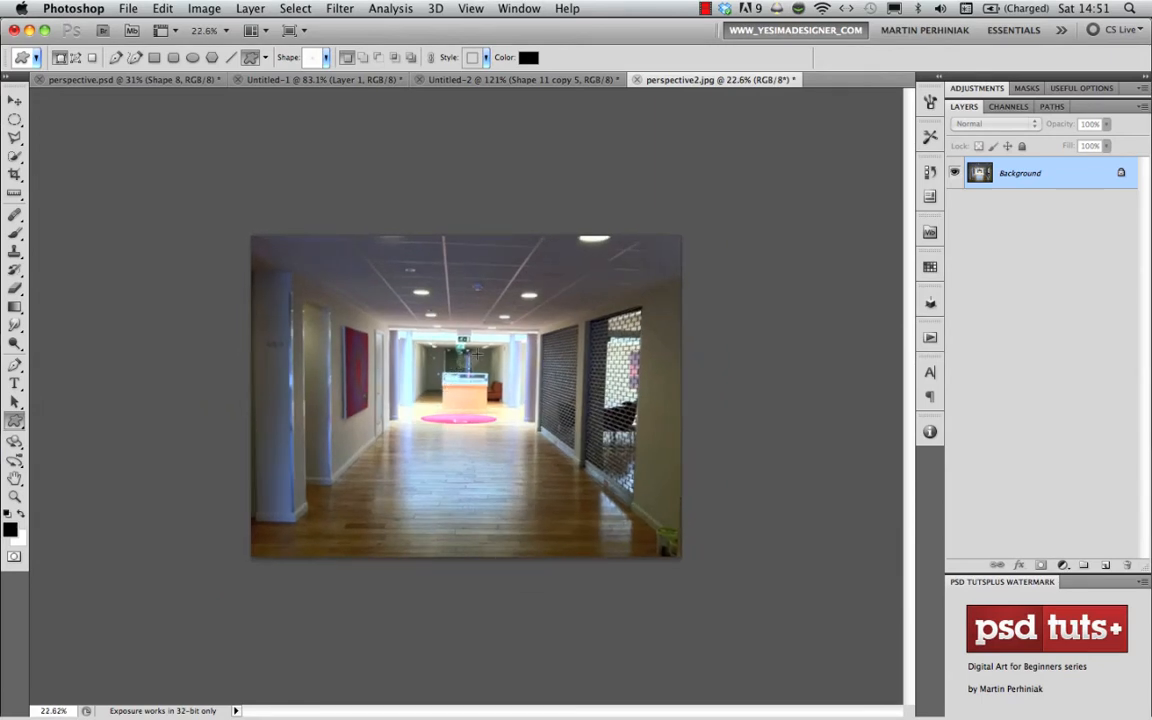
pyautogui.moveTo(431, 320); pyautogui.dragTo(842, 98)
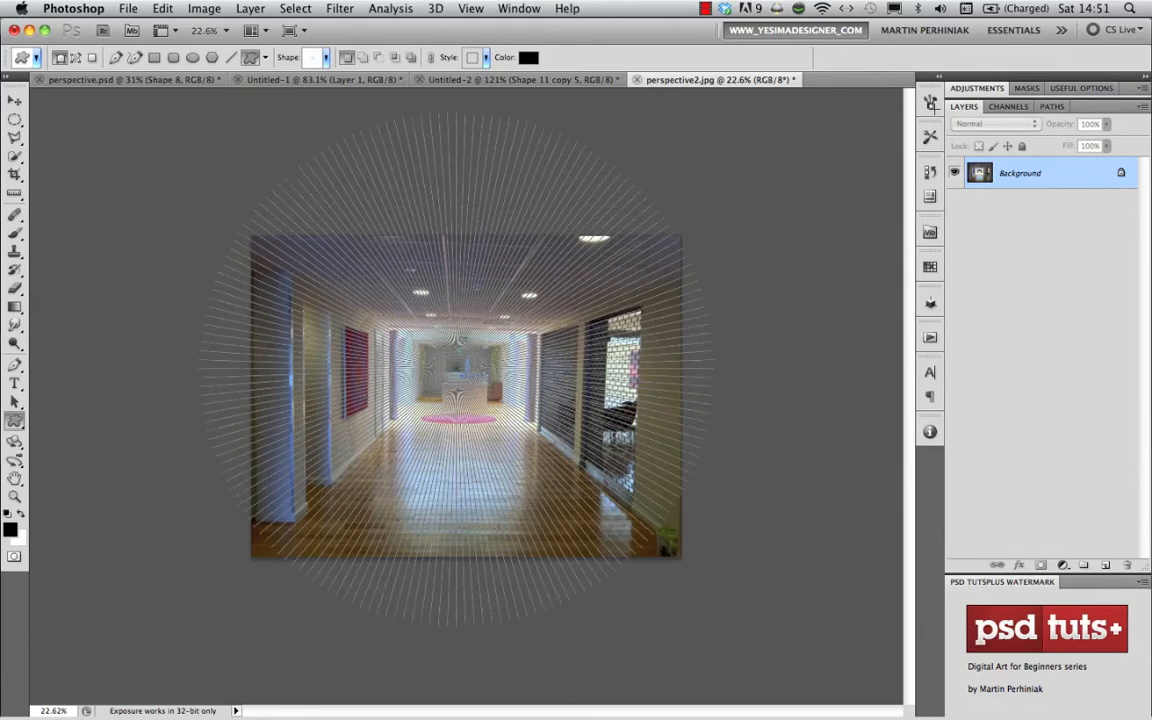
pyautogui.moveTo(940, 100); pyautogui.dragTo(944, 97)
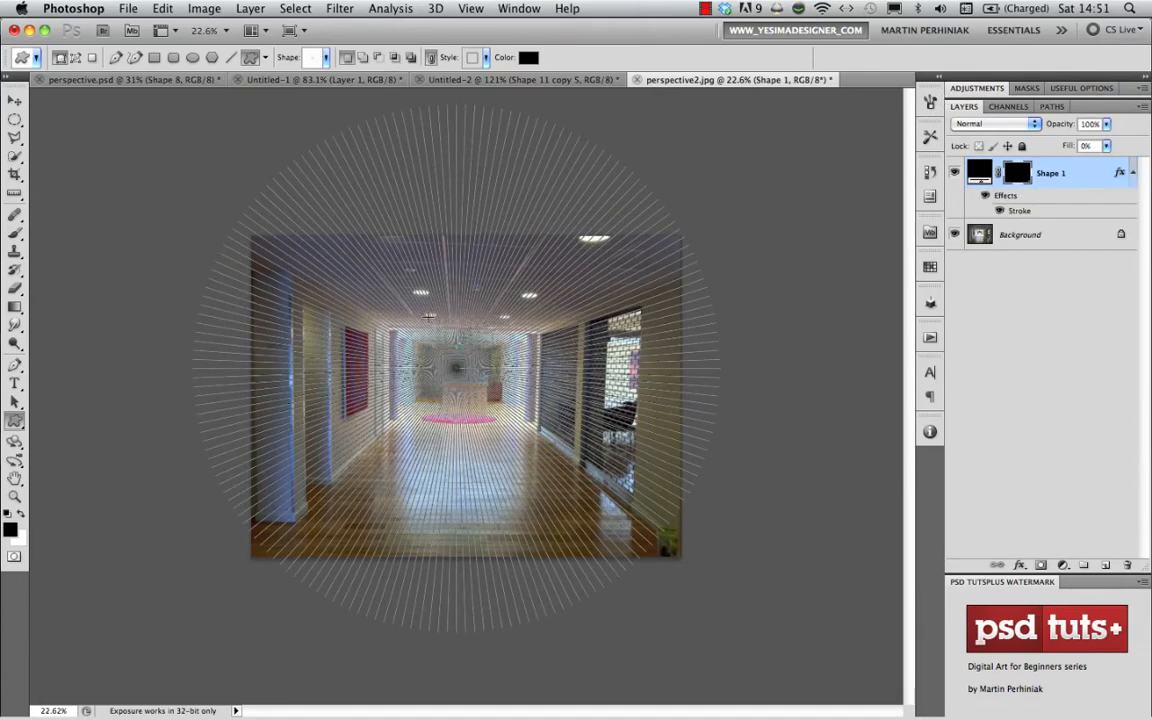
pyautogui.click(1001, 233)
pyautogui.click(1066, 173)
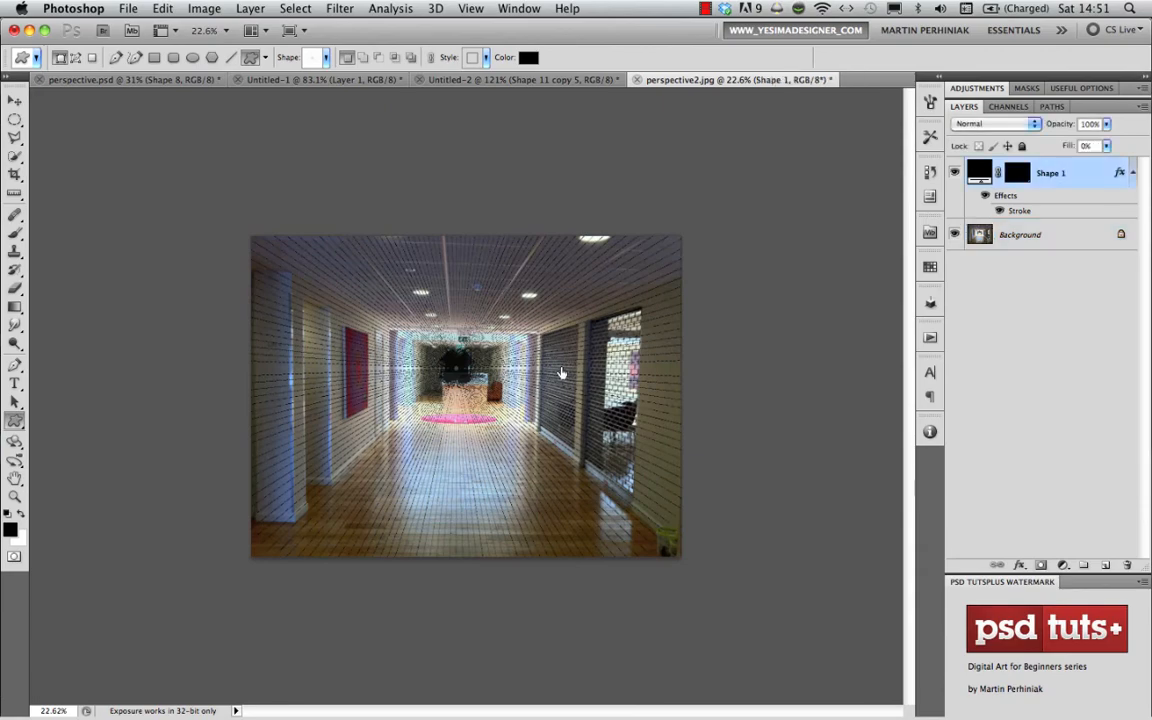
# - Reduce the radial grid layer's opacity to 30% and check its lines up close against the corridor's walls, floor and ceiling
pyautogui.moveTo(457, 407)
pyautogui.mouseDown()
pyautogui.moveTo(537, 403)
pyautogui.moveTo(462, 395)
pyautogui.mouseUp()
pyautogui.press('v')
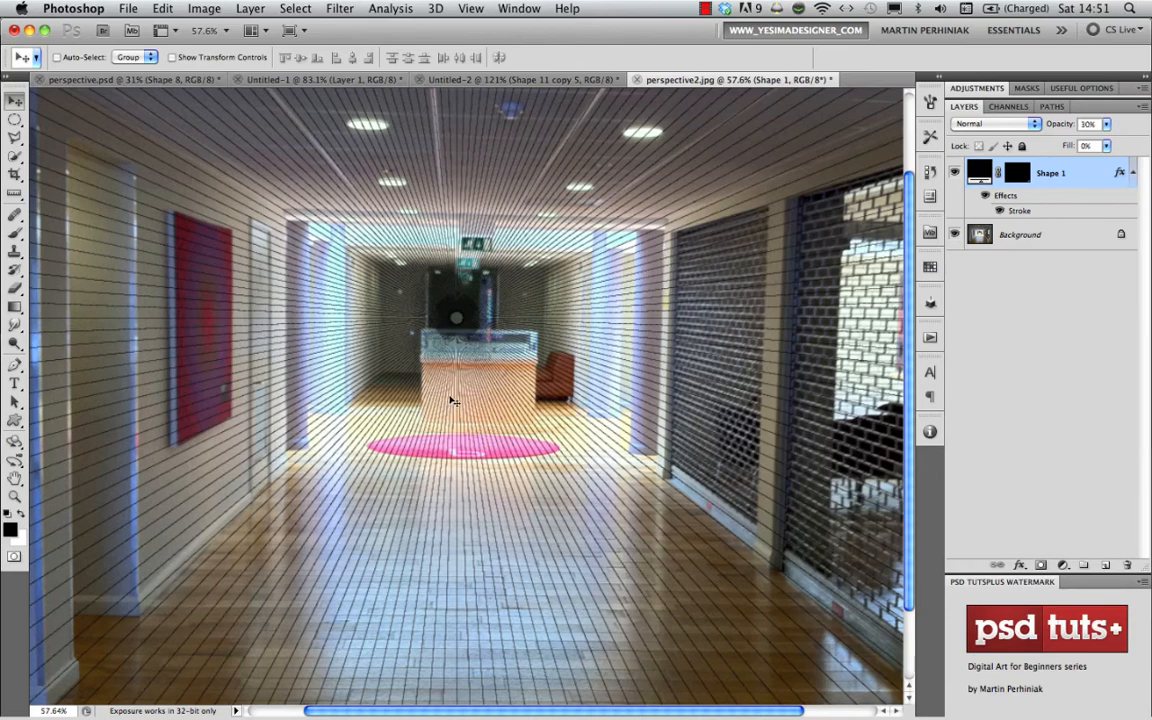
pyautogui.press('3')
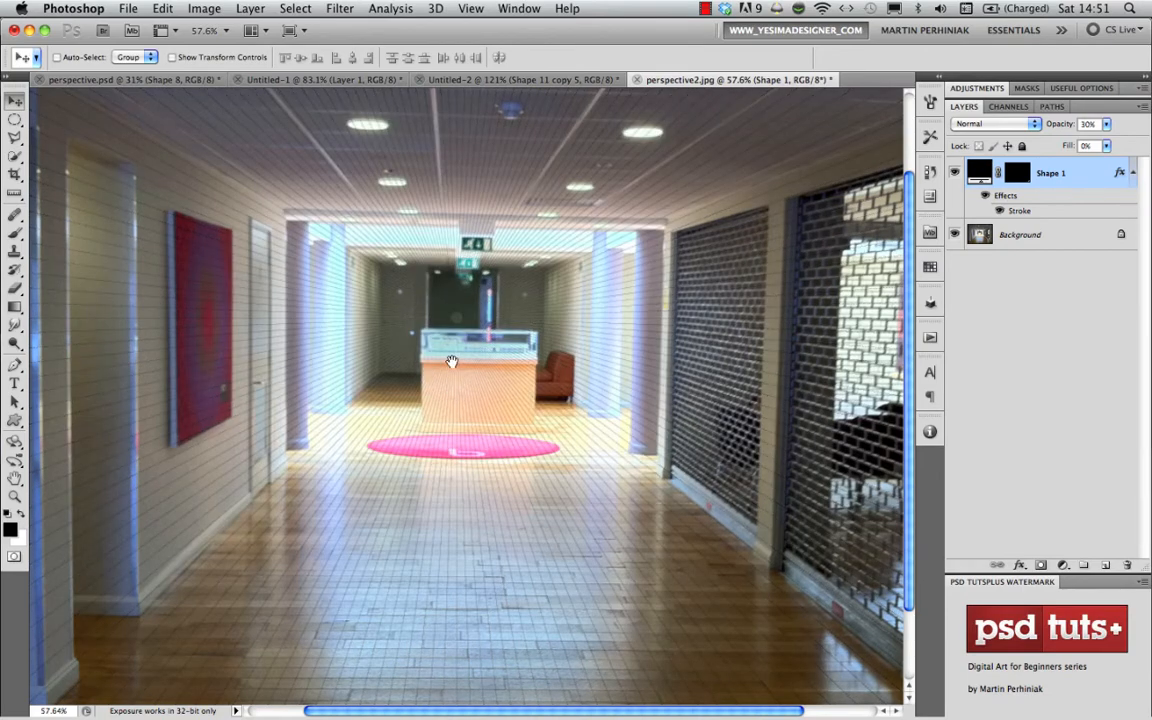
pyautogui.moveTo(455, 363); pyautogui.dragTo(512, 372)
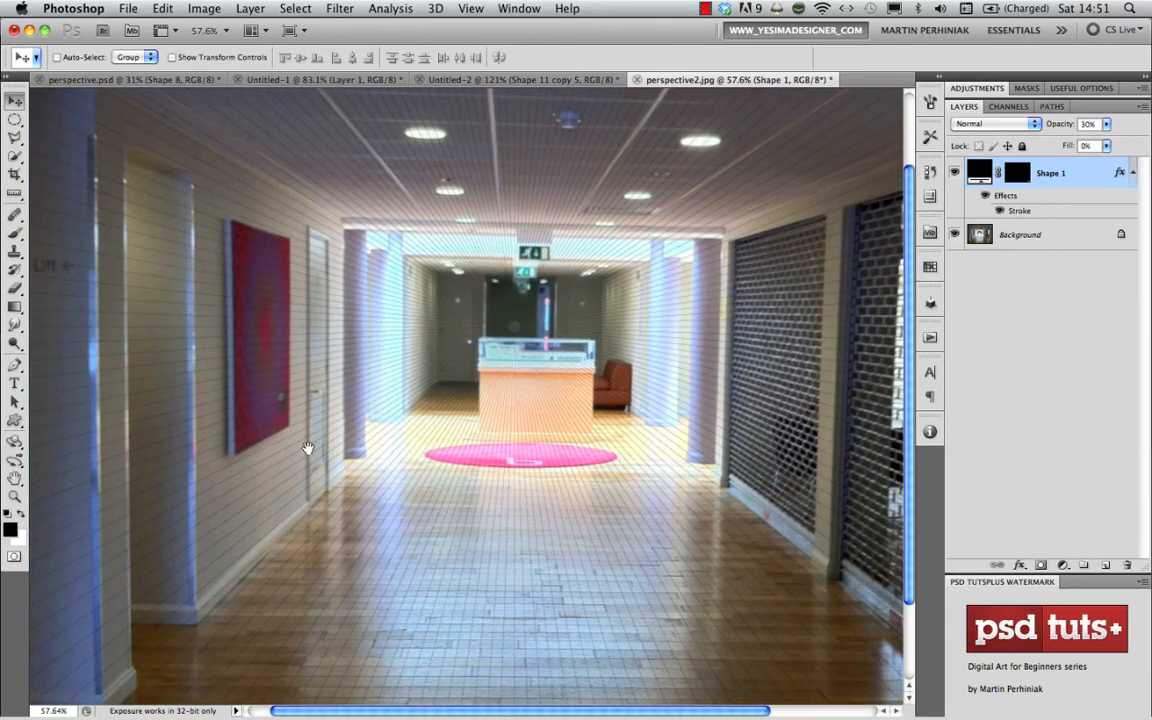
pyautogui.moveTo(383, 399); pyautogui.dragTo(421, 387)
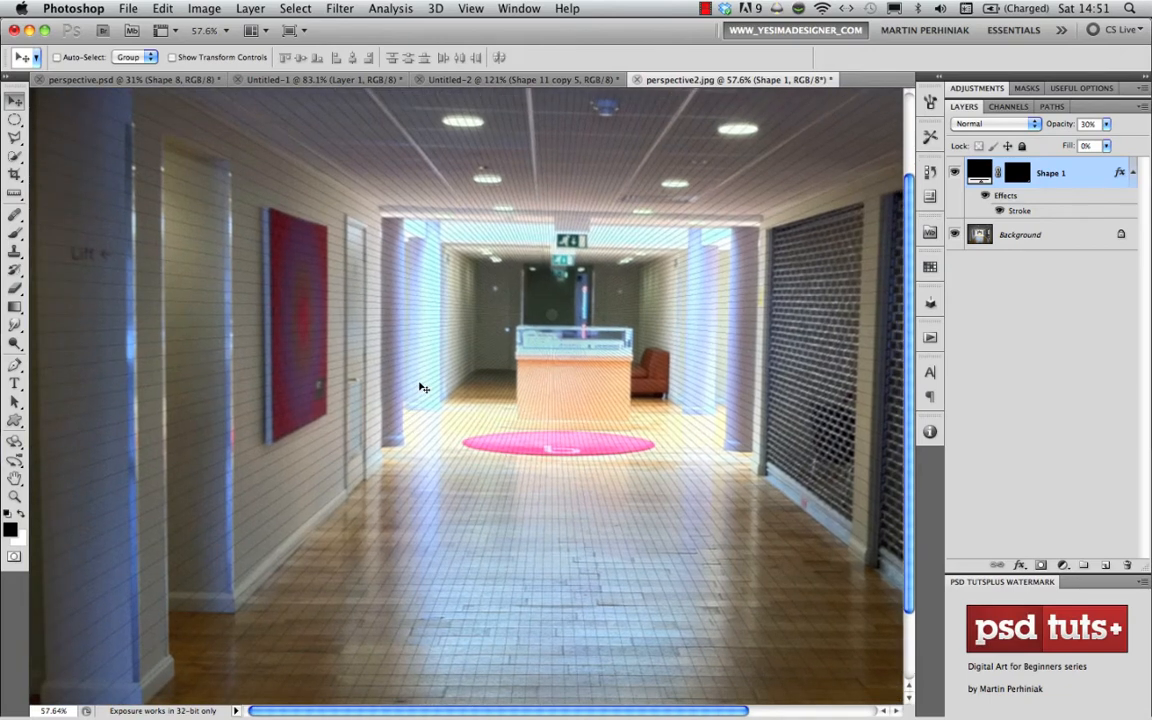
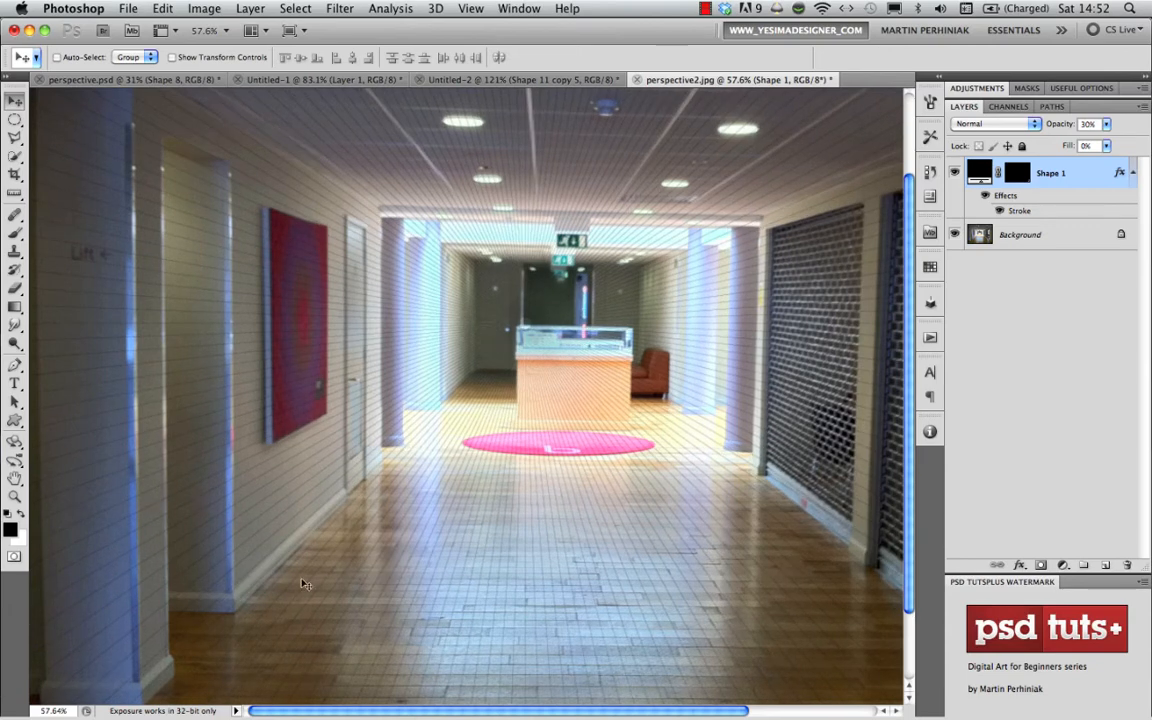
# - Examine how the radial grid lines follow the corridor's walls, shutters, ceiling and floor across the whole photo
pyautogui.hscroll(5, 527, 543)
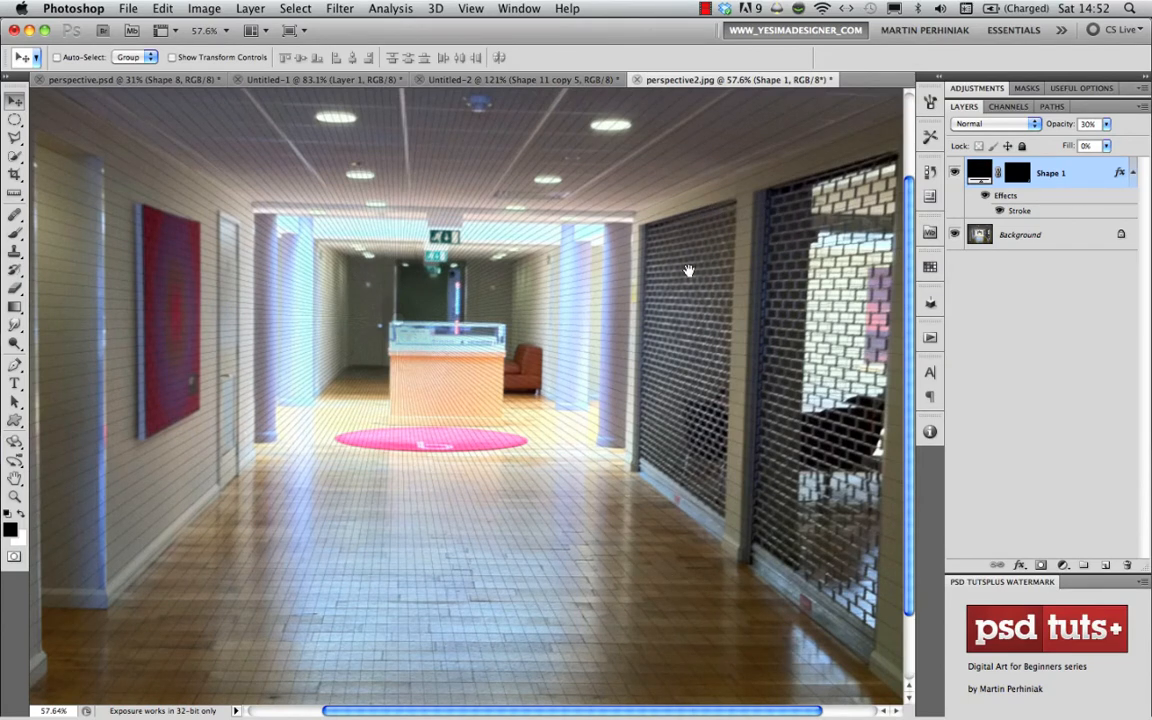
pyautogui.hscroll(4, 680, 225)
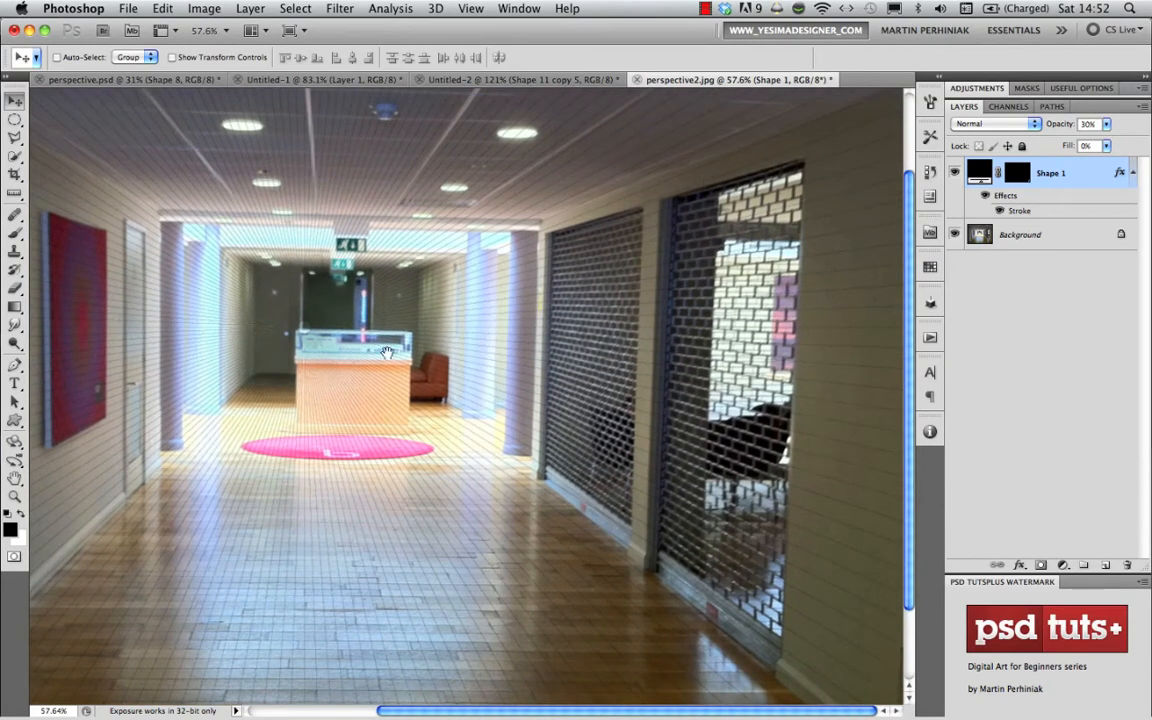
pyautogui.hscroll(-2, 348, 330)
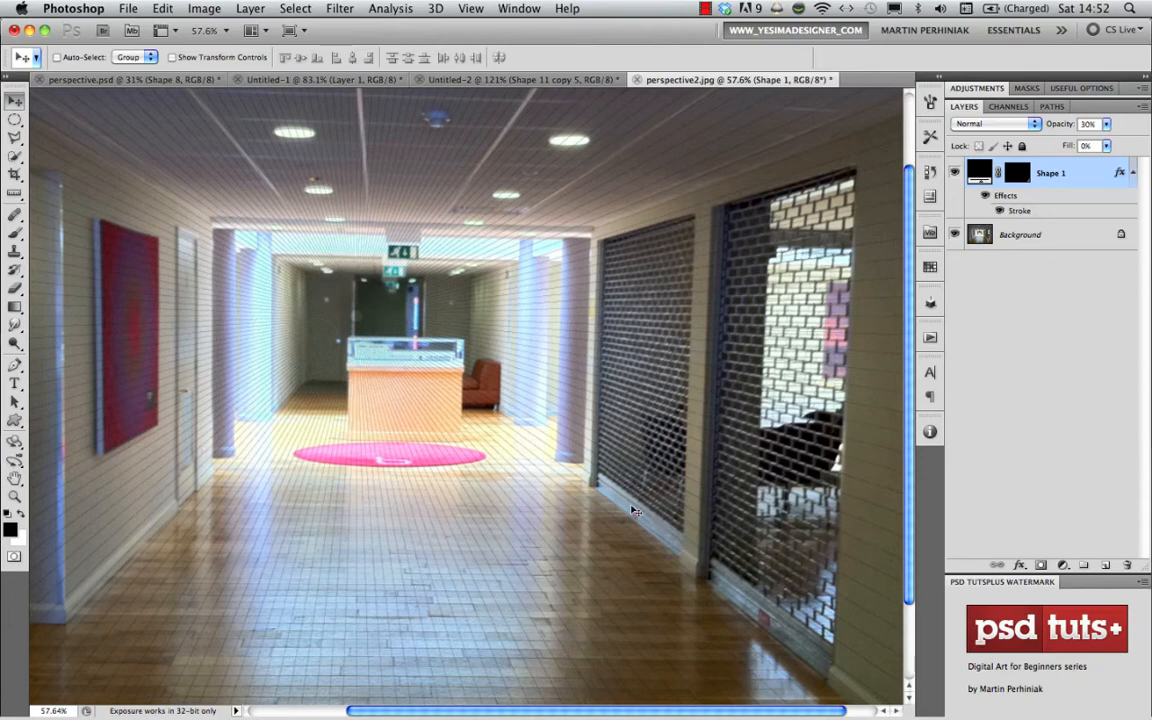
pyautogui.hscroll(-3, 449, 368)
pyautogui.scroll(1, 449, 368)
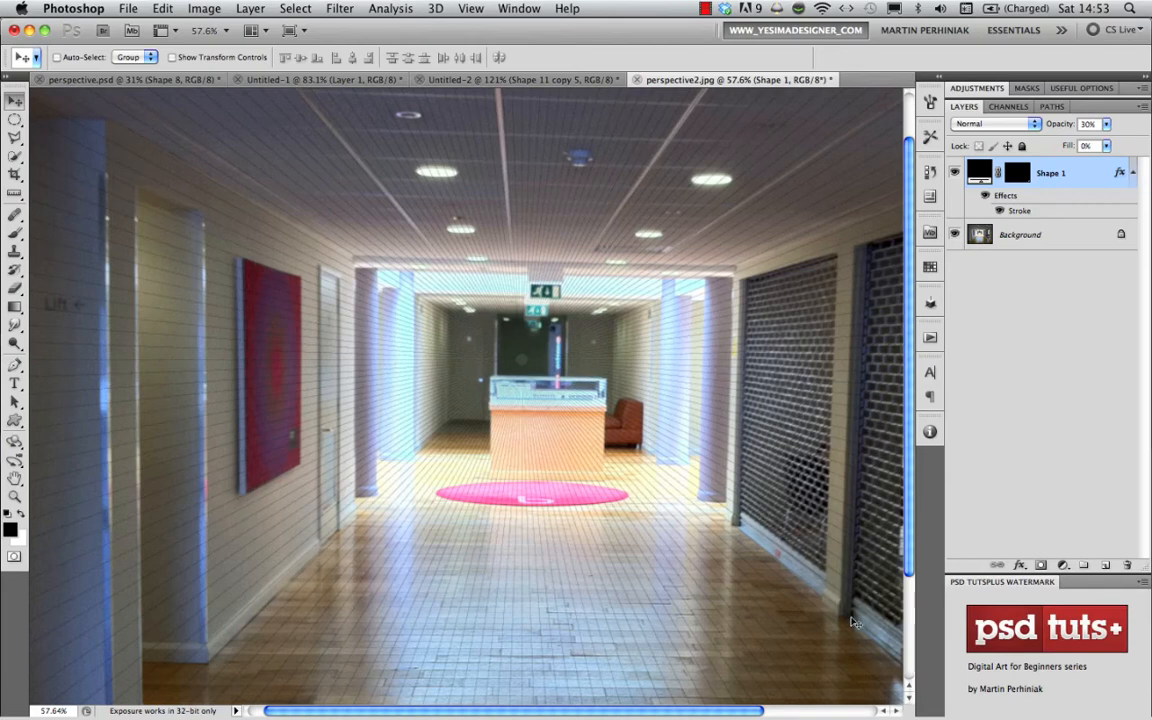
pyautogui.moveTo(753, 551); pyautogui.dragTo(624, 543)
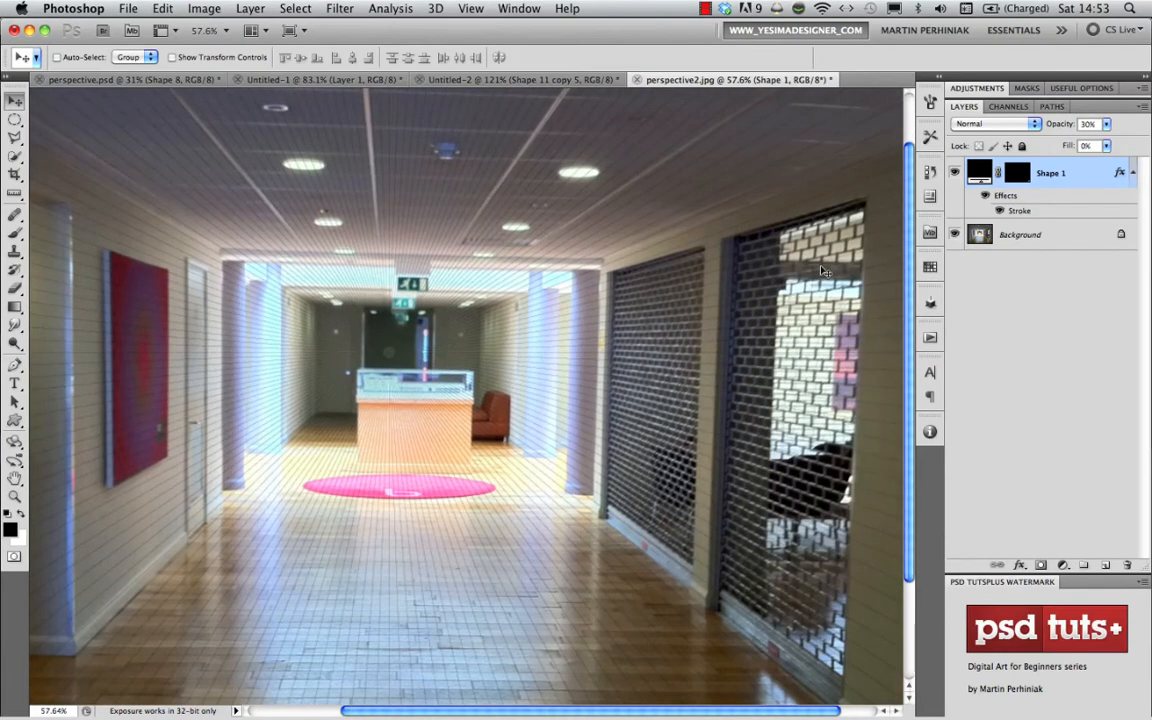
pyautogui.moveTo(384, 426); pyautogui.dragTo(545, 444)
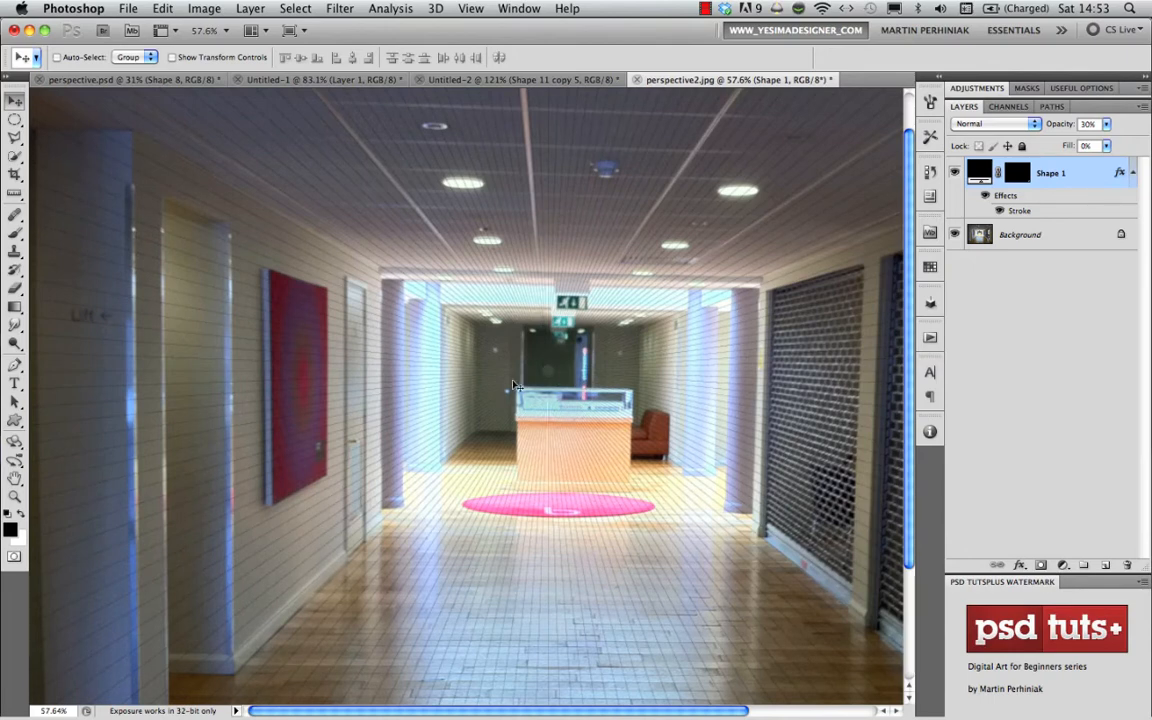
pyautogui.moveTo(586, 470); pyautogui.dragTo(548, 470)
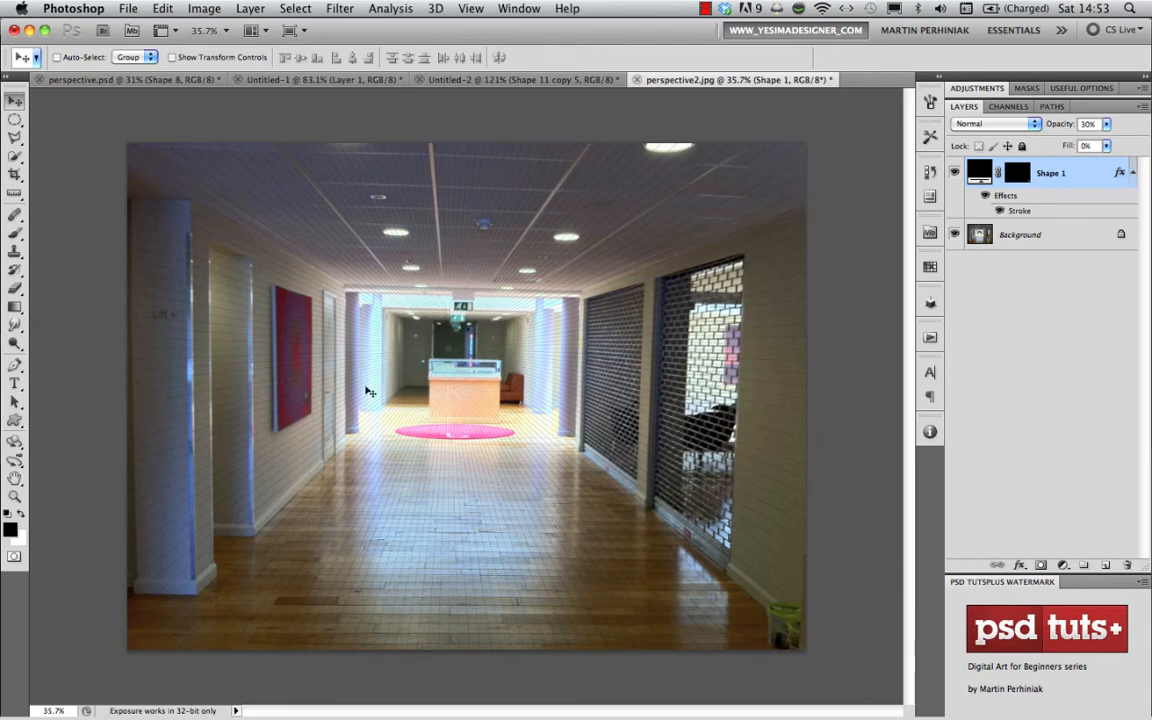
# - Close the corridor photo without saving and open depth7.jpg from the Perspective collection in Adobe Bridge
pyautogui.press('super+w')
pyautogui.click(506, 260)
pyautogui.press('super+Tab')
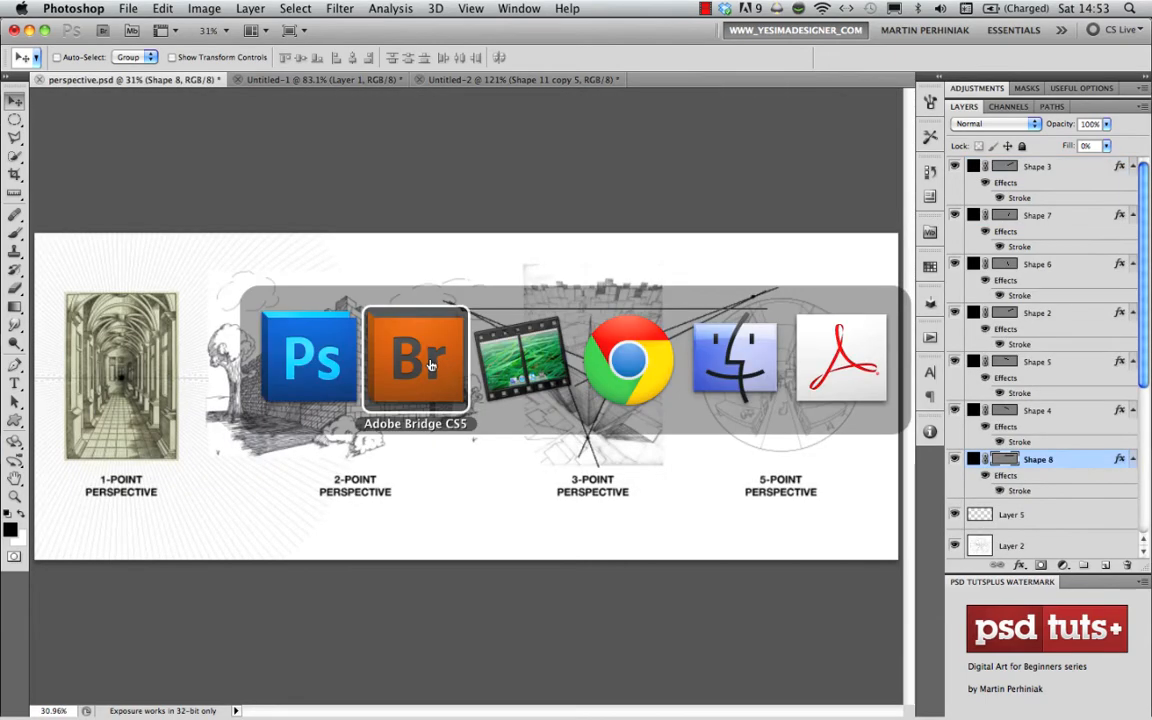
pyautogui.click(630, 158)
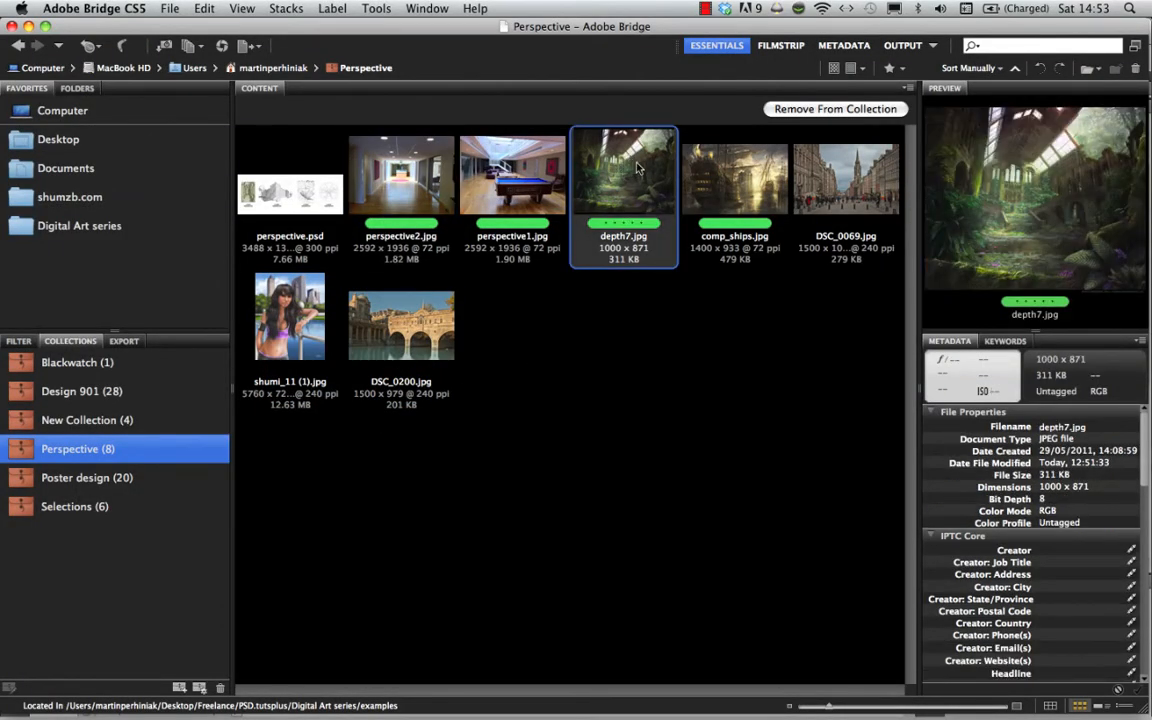
pyautogui.doubleClick(637, 167)
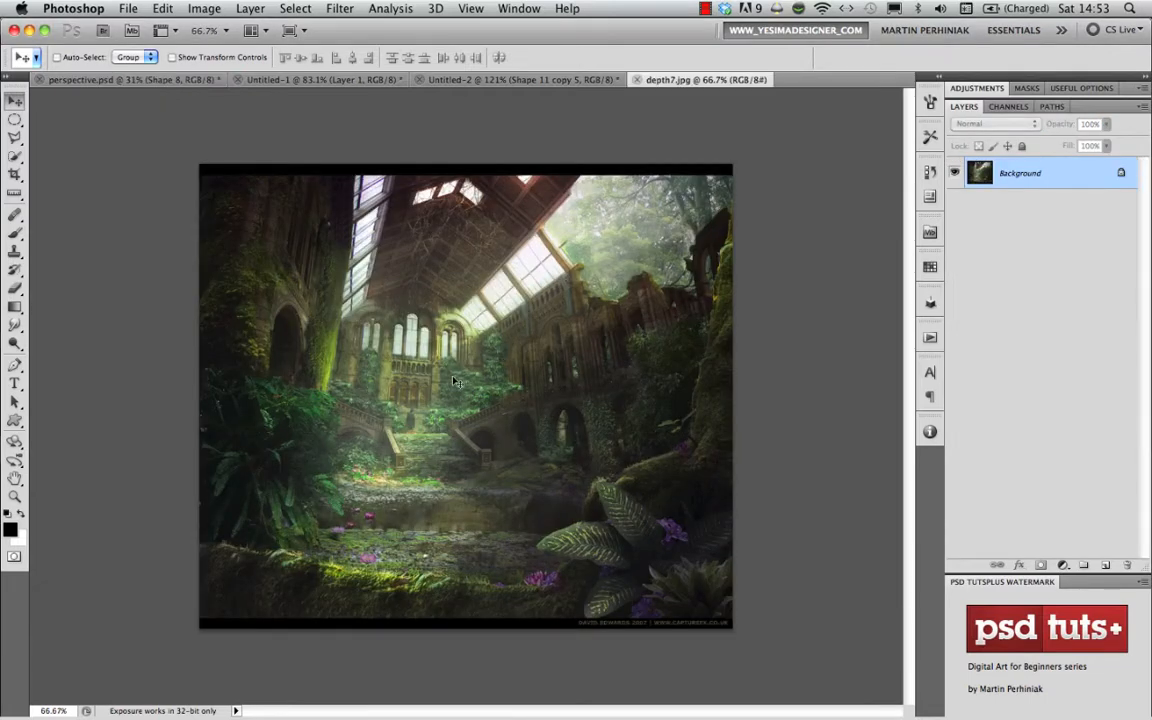
# - Place the radial-line custom shape in pale green over the ruined hall painting, centred near the foot of the back wall and extending beyond the image
pyautogui.scroll(3, 455, 382)
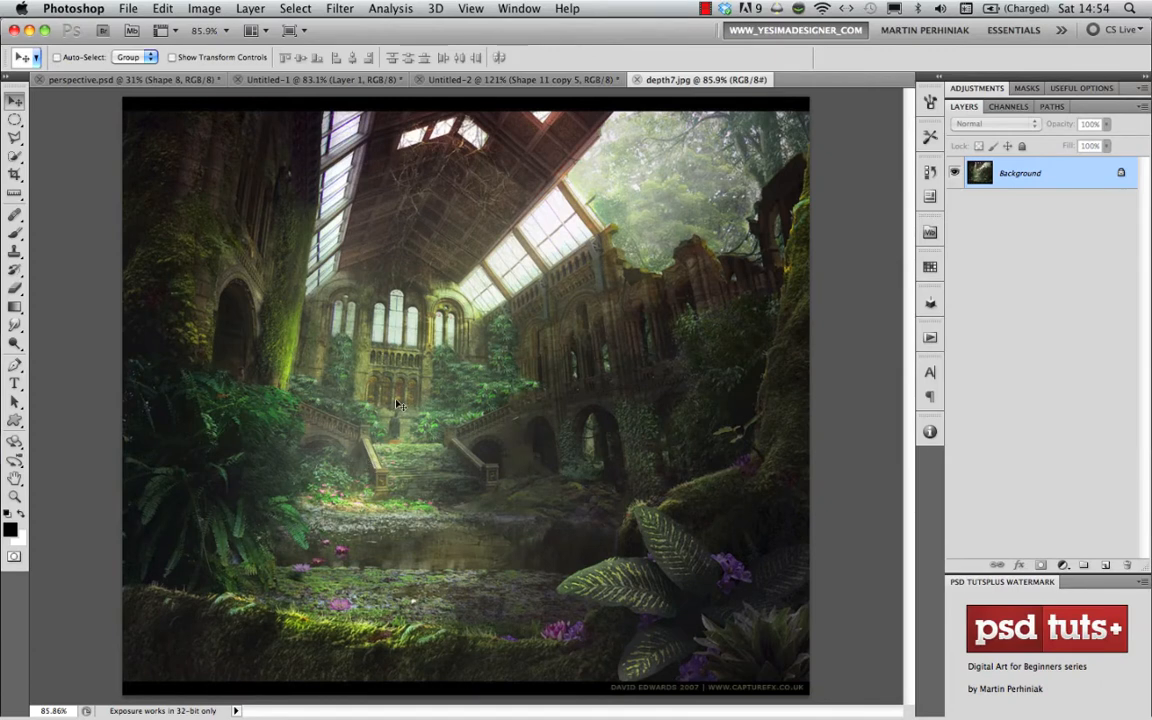
pyautogui.click(15, 419)
pyautogui.scroll(-3, 442, 445)
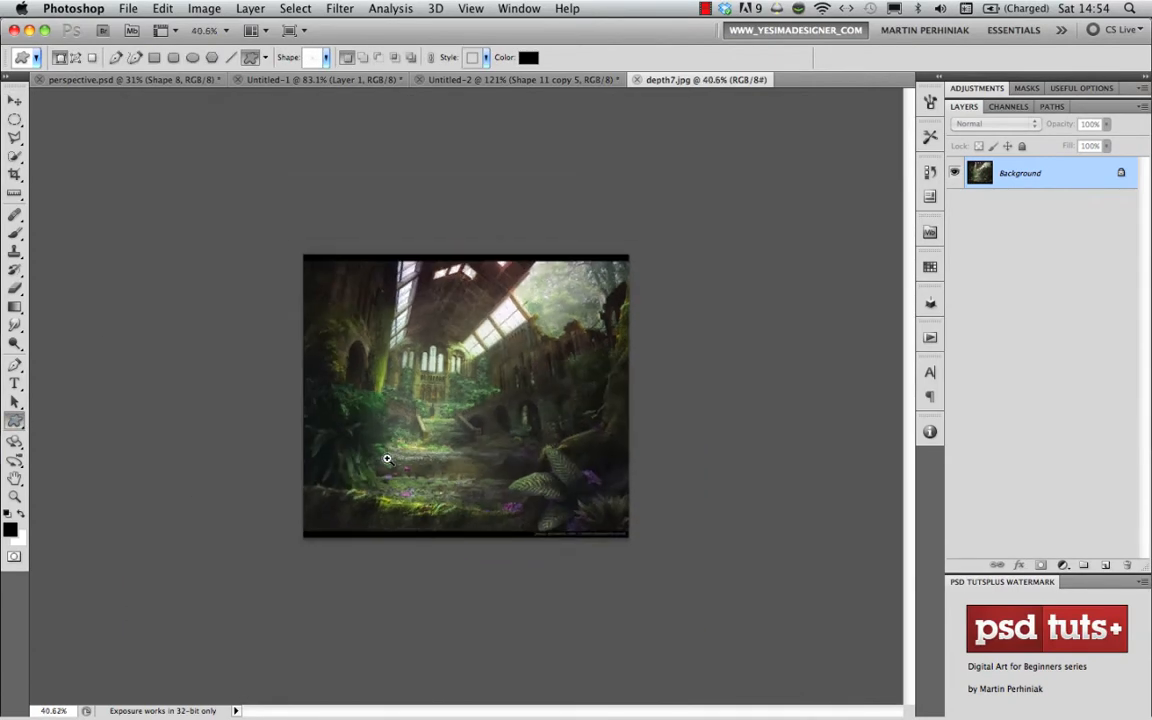
pyautogui.keyDown('alt'); pyautogui.click(406, 401); pyautogui.keyUp('alt')
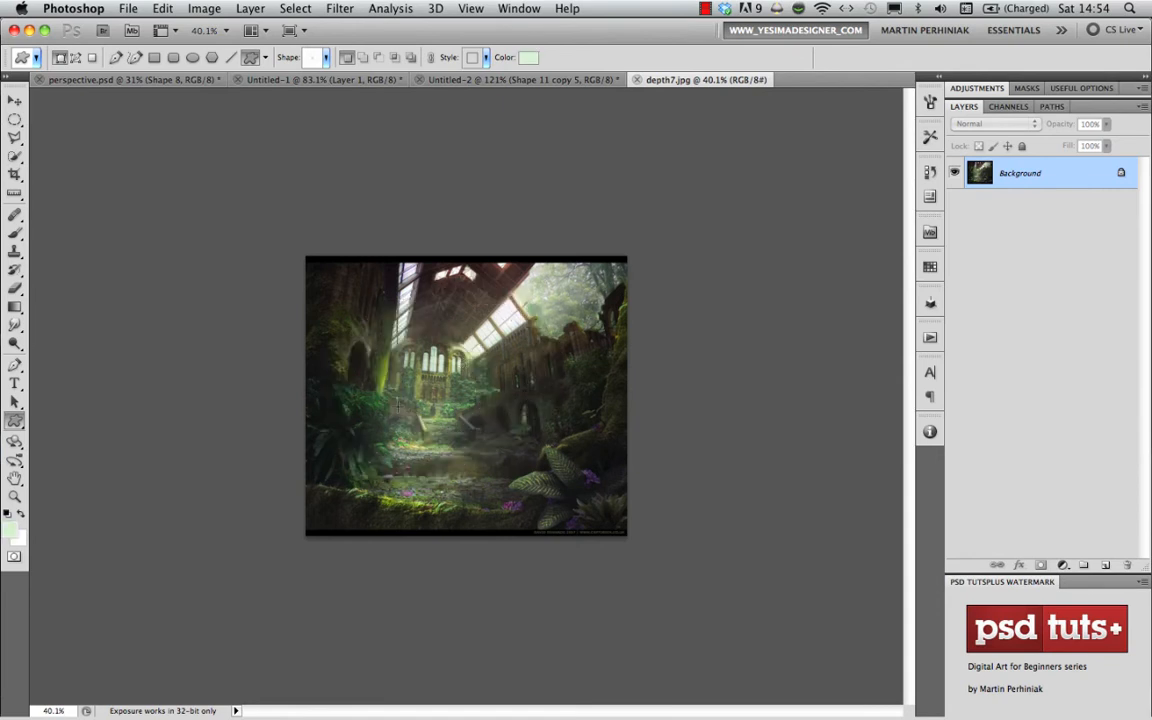
pyautogui.moveTo(411, 392)
pyautogui.mouseDown()
pyautogui.moveTo(480, 300)
pyautogui.moveTo(720, 165)
pyautogui.moveTo(845, 115)
pyautogui.mouseUp()
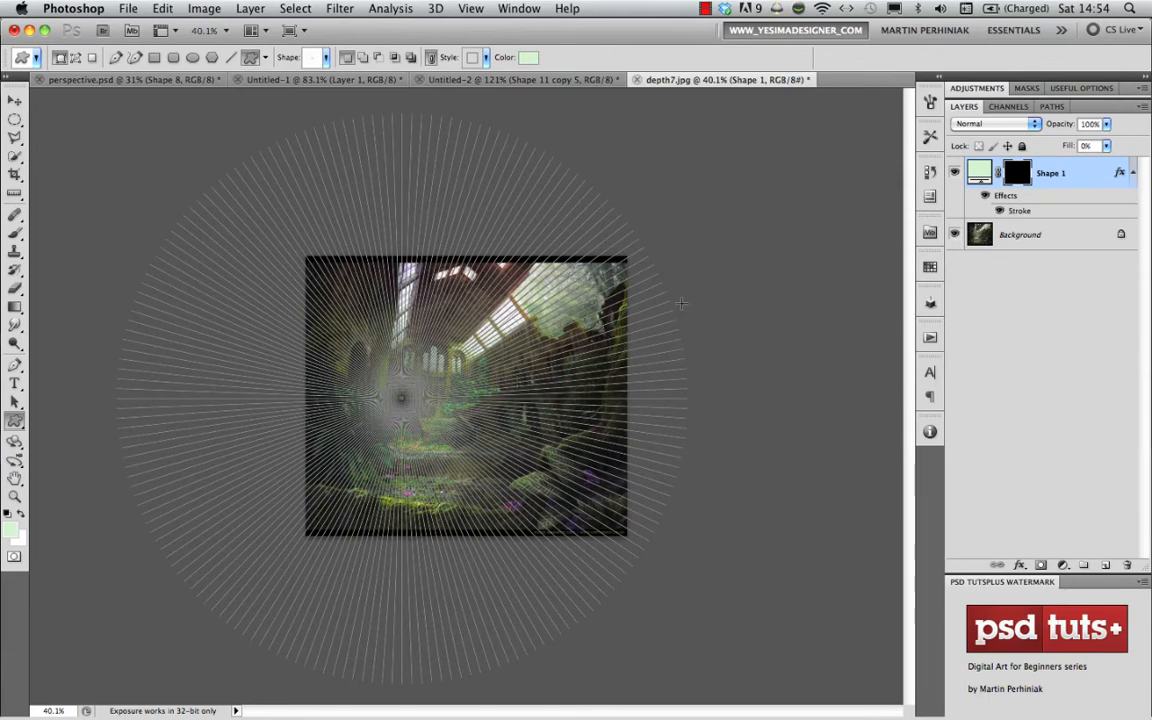
pyautogui.click(1011, 243)
pyautogui.click(1060, 174)
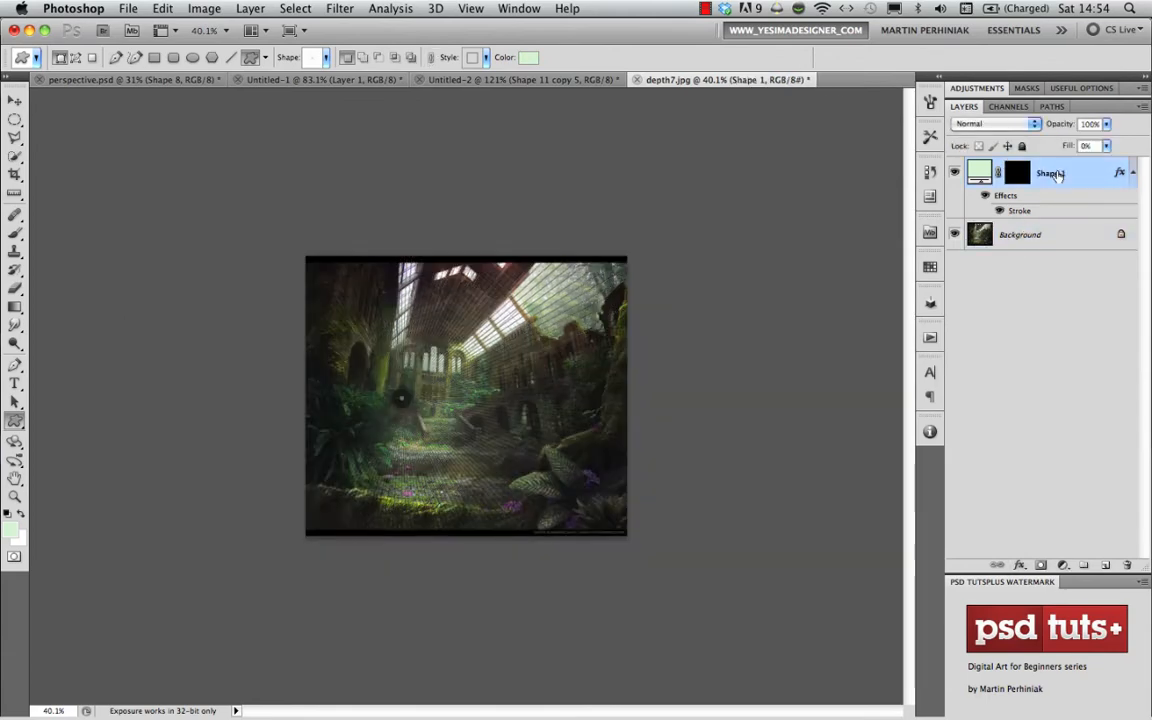
# - Set the radial grid layer's opacity to 50% and move the grid's centre onto the vanishing point beside the left staircase
pyautogui.keyDown('super'); pyautogui.click(431, 407); pyautogui.keyUp('super')
pyautogui.moveTo(431, 407); pyautogui.dragTo(460, 405)
pyautogui.press('v')
pyautogui.press('3')
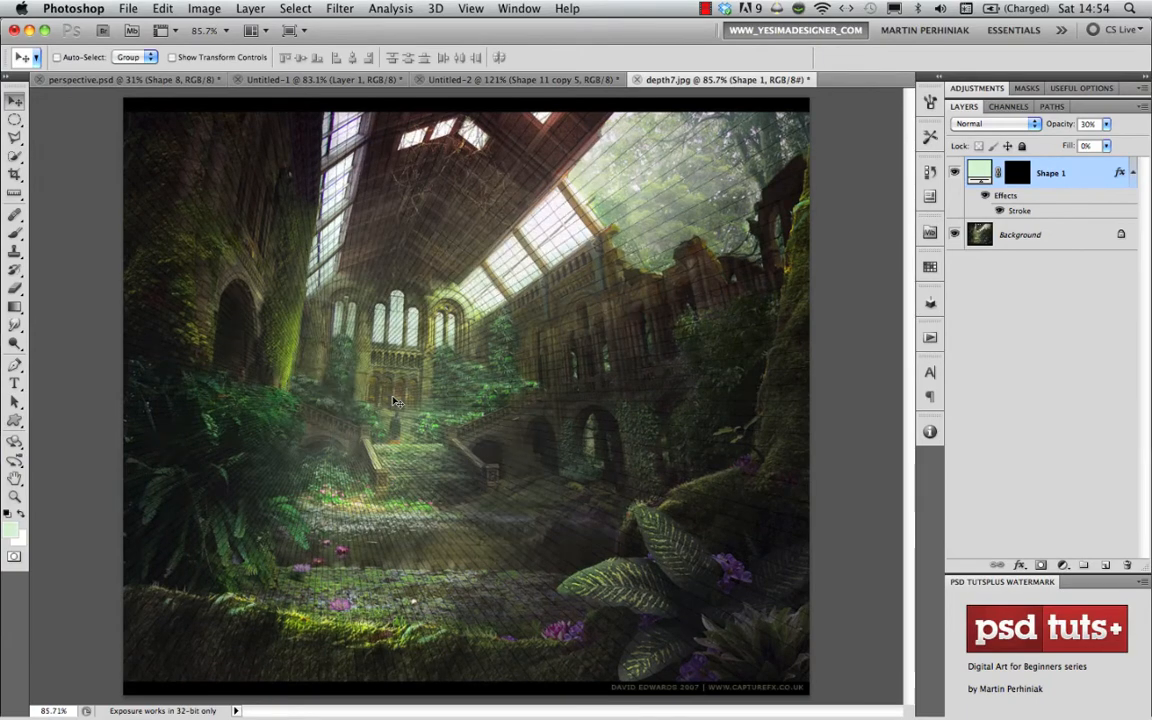
pyautogui.press('5')
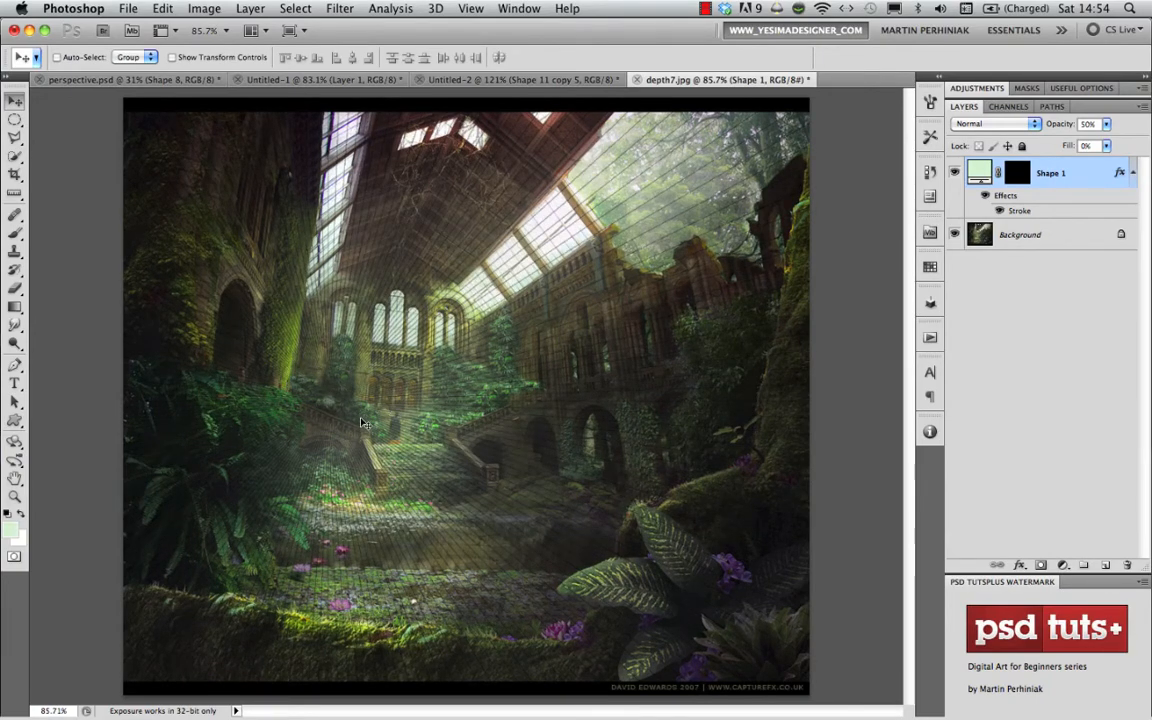
pyautogui.moveTo(335, 373); pyautogui.dragTo(356, 416)
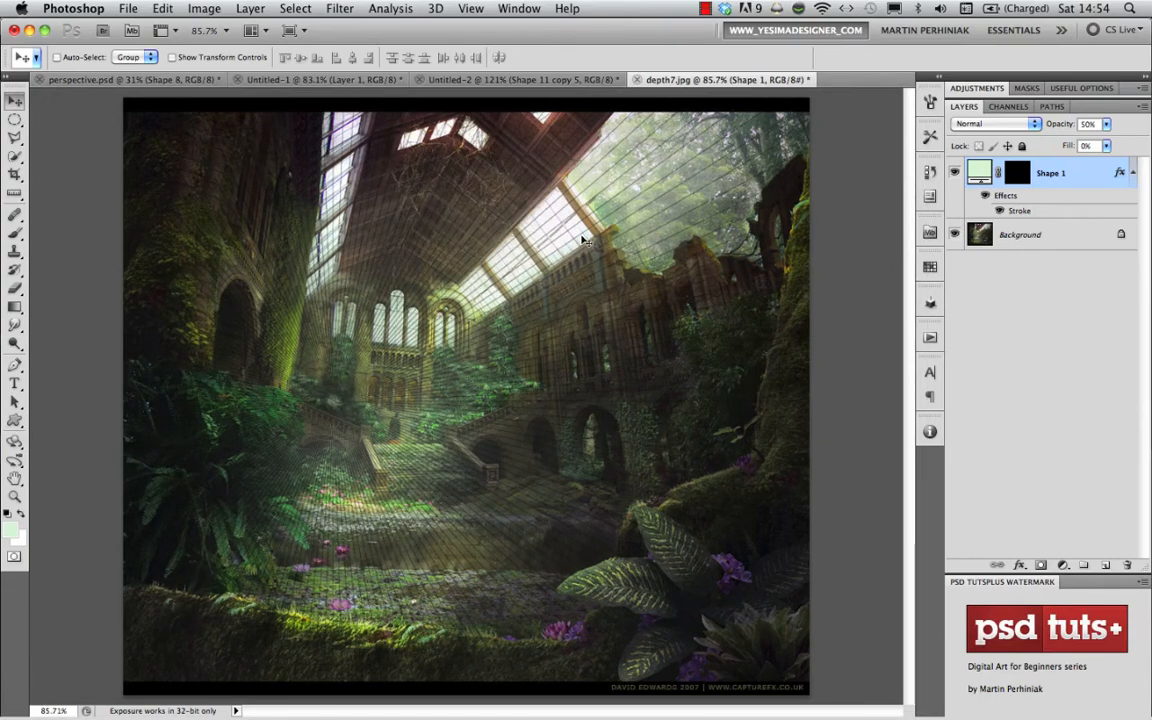
# - Examine the grid lines against the painting's roof windows, ruined side wall, left wall, staircases and water
pyautogui.moveTo(525, 207); pyautogui.dragTo(613, 232)
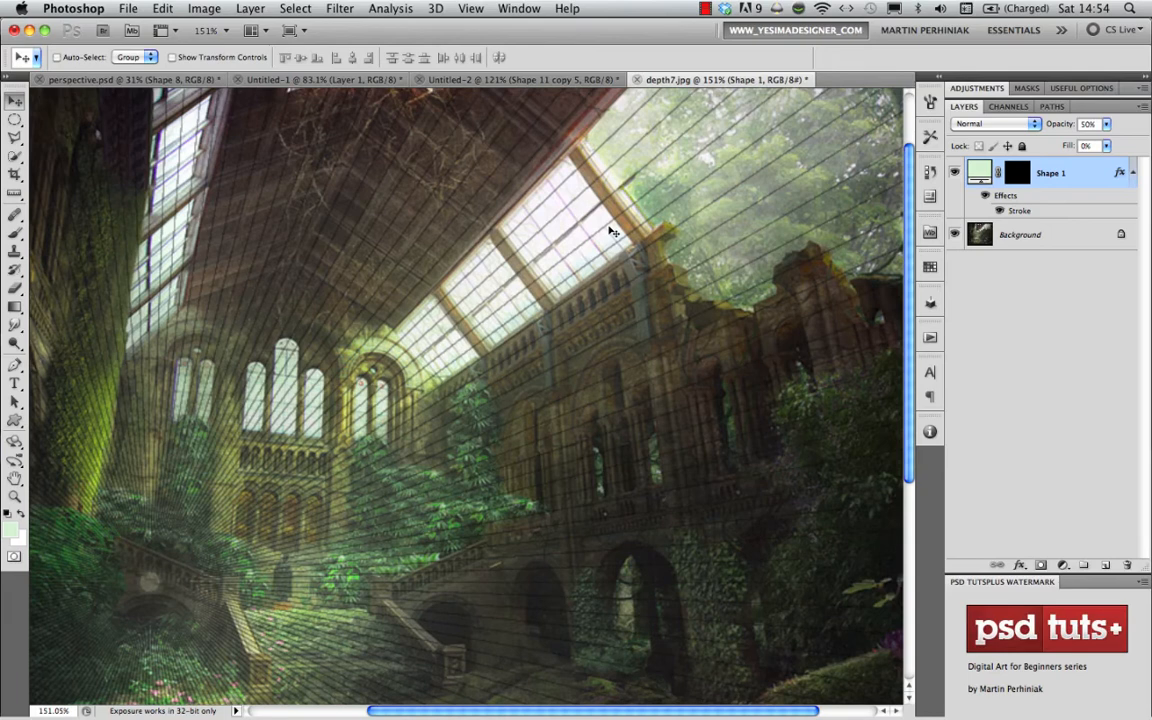
pyautogui.scroll(-2, 486, 545)
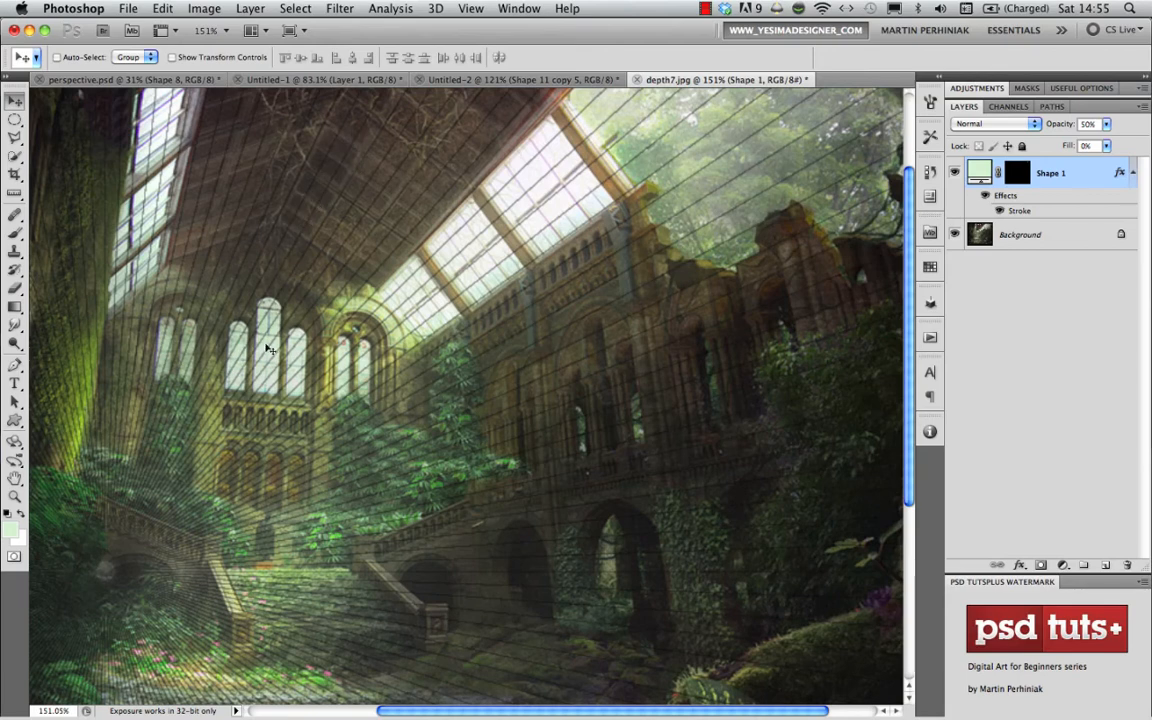
pyautogui.moveTo(282, 419); pyautogui.dragTo(493, 411)
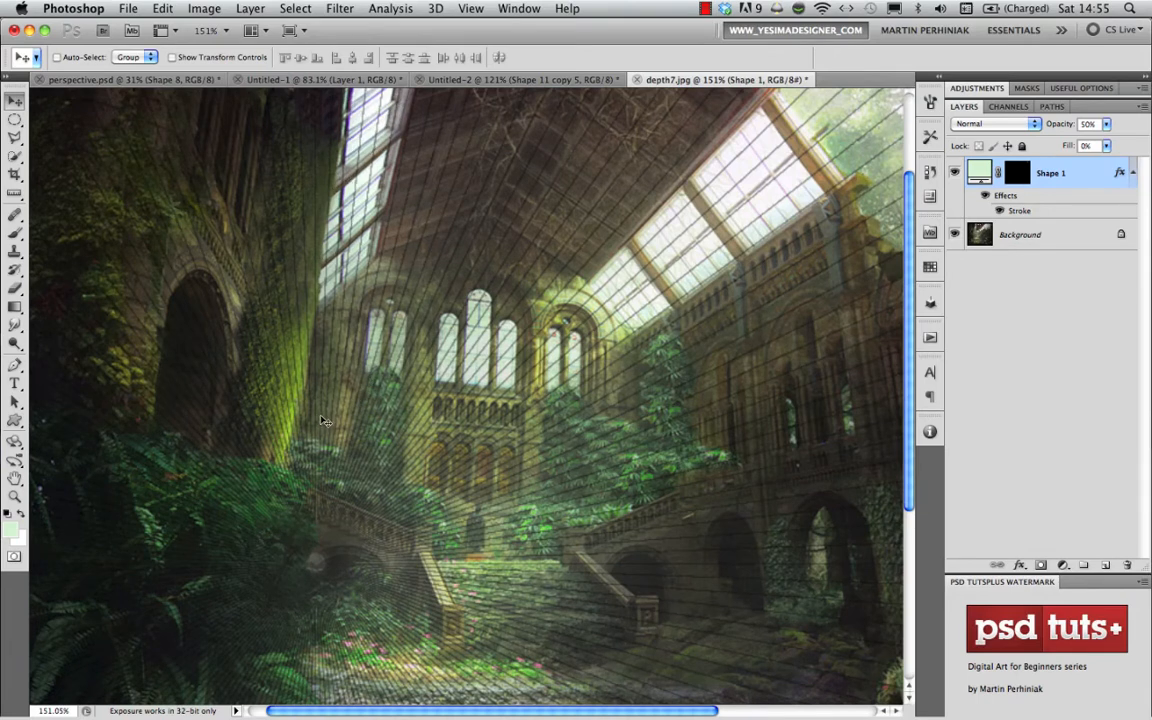
pyautogui.moveTo(400, 622); pyautogui.dragTo(418, 434)
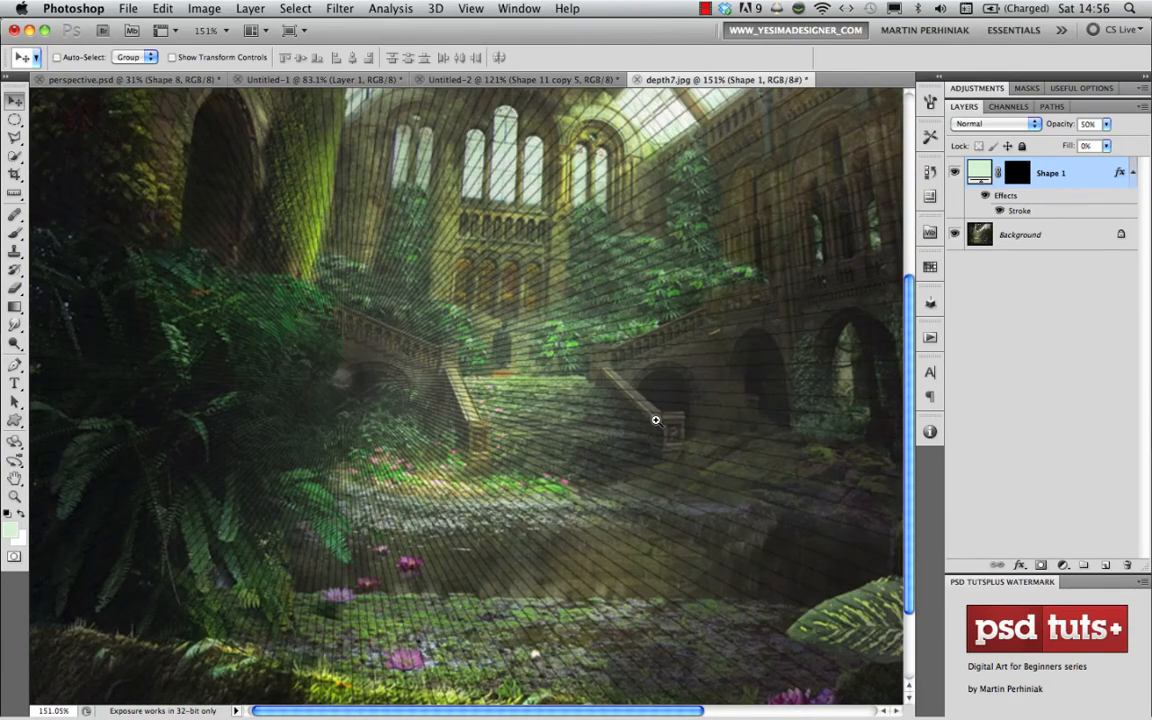
pyautogui.moveTo(672, 439); pyautogui.dragTo(717, 437)
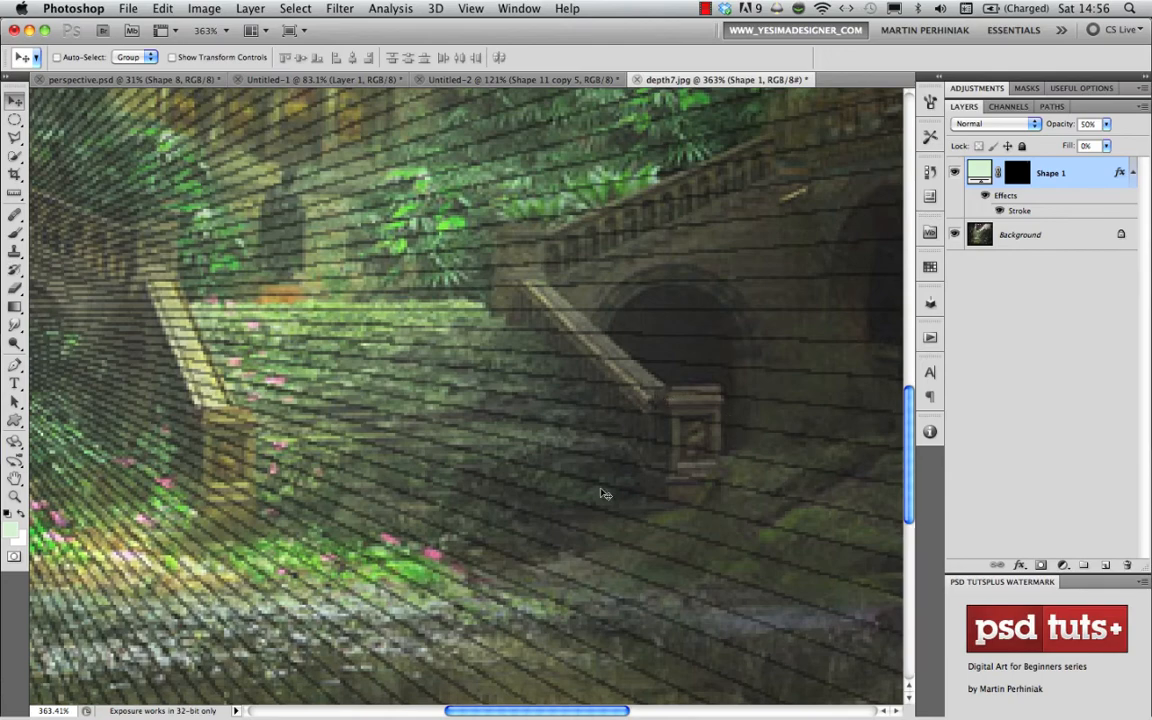
pyautogui.moveTo(648, 484); pyautogui.dragTo(545, 483)
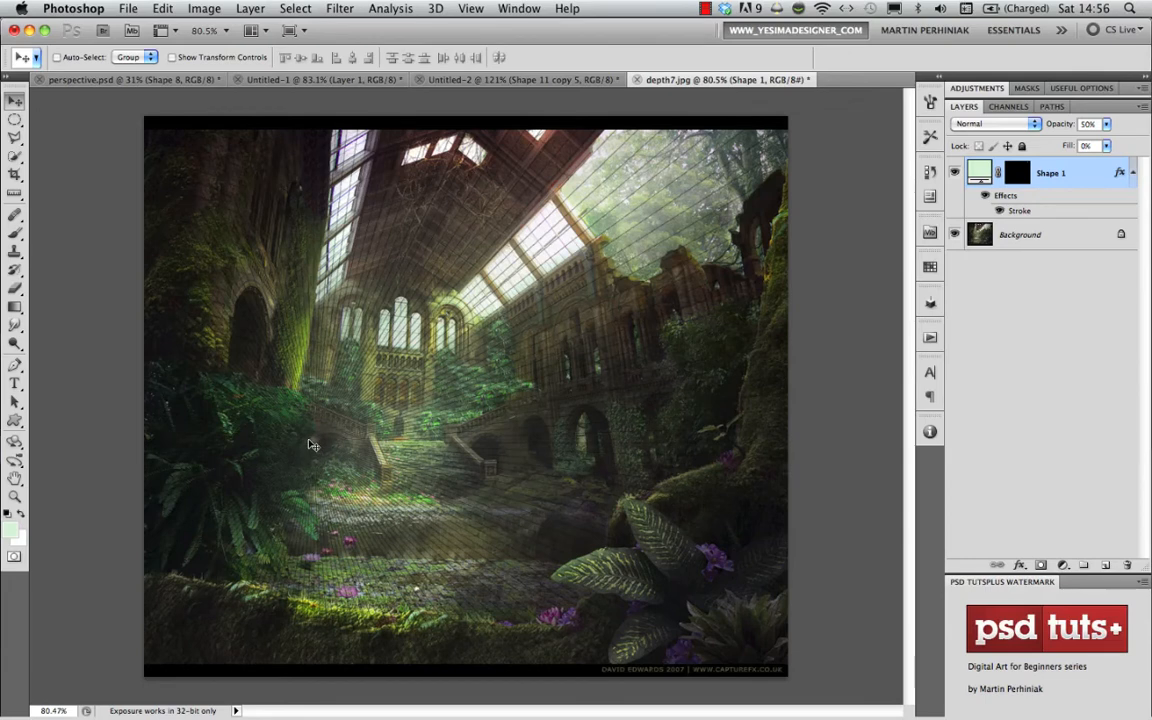
# - Mark the vanishing point beside the left staircase with a small white brushed cross on a new layer
pyautogui.press('alt+shift+super+n')
pyautogui.press('b')
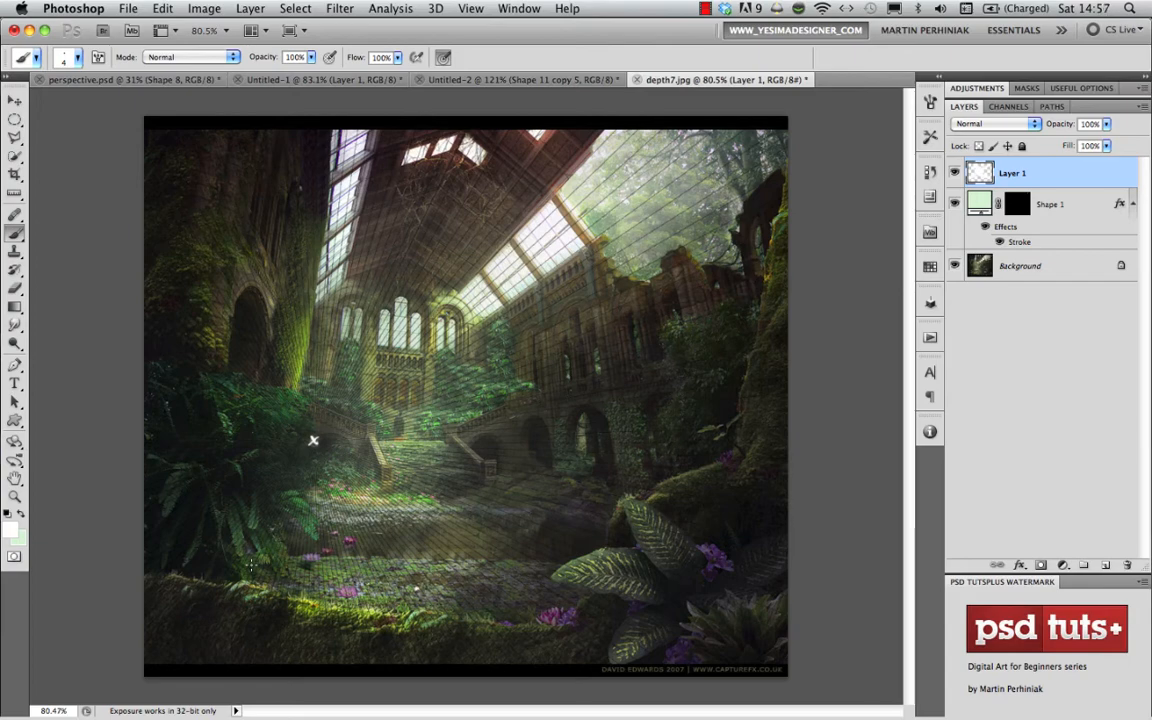
pyautogui.press('v')
# - Close depth7.jpg without saving and open the bridge photo DSC_0200.jpg from Adobe Bridge
pyautogui.press('super+w')
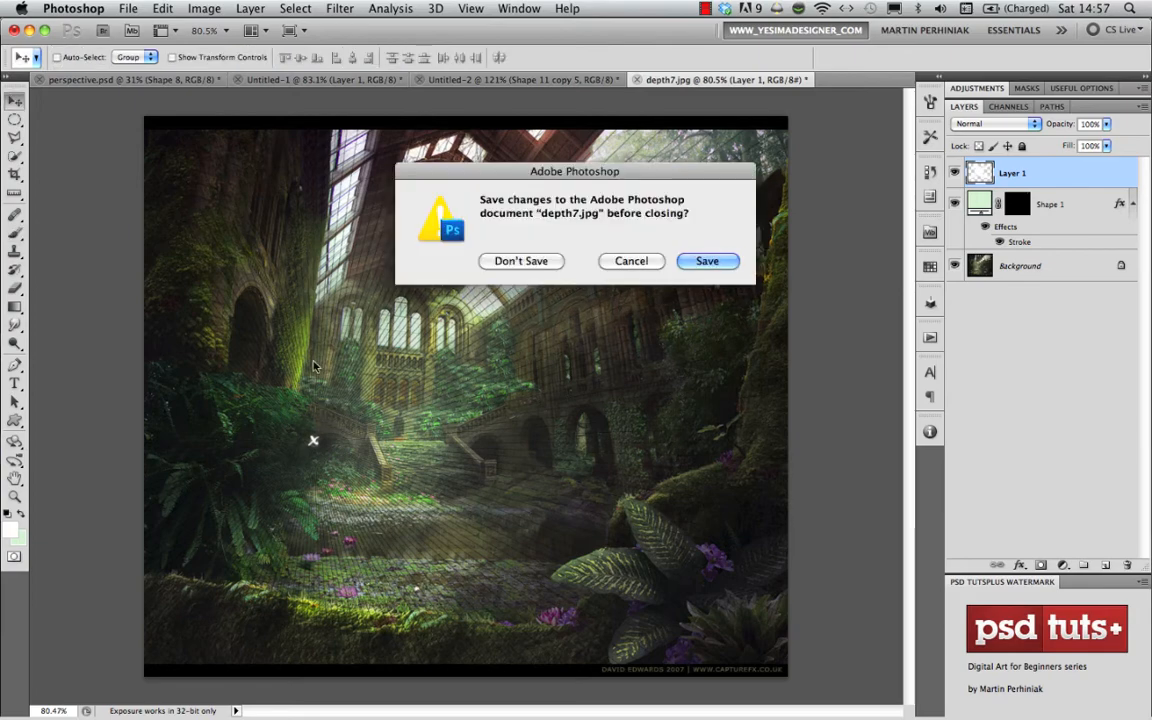
pyautogui.click(510, 260)
pyautogui.press('super+Tab')
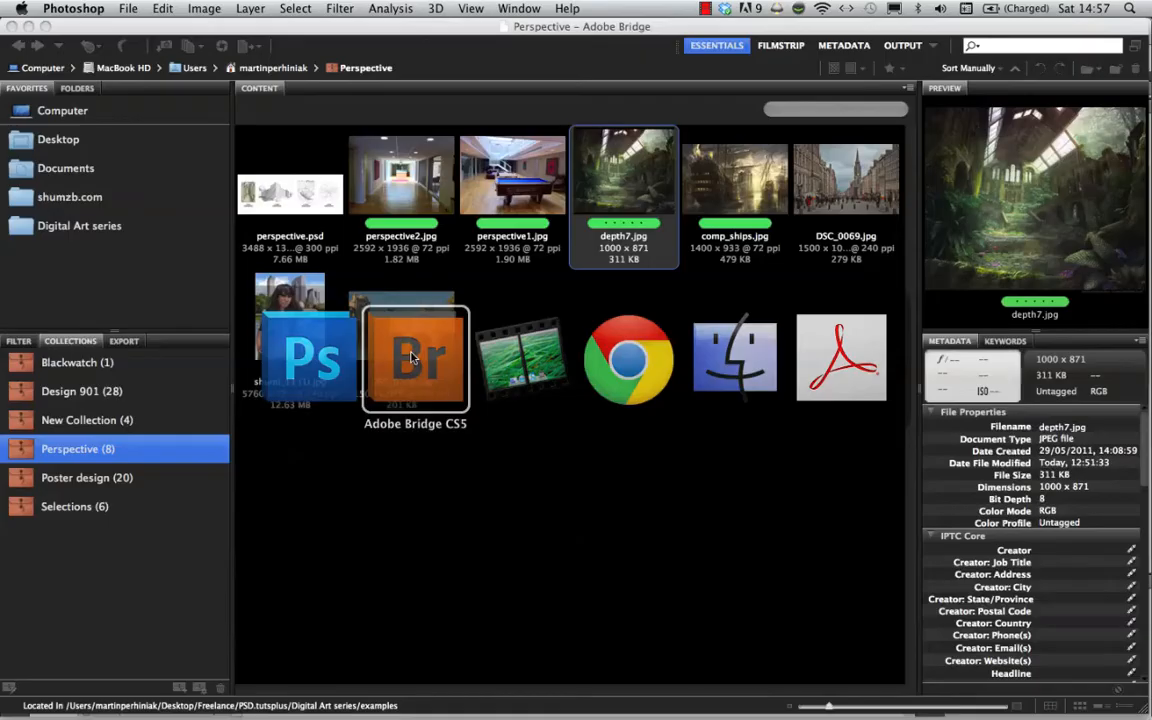
pyautogui.click(519, 424)
pyautogui.click(404, 327)
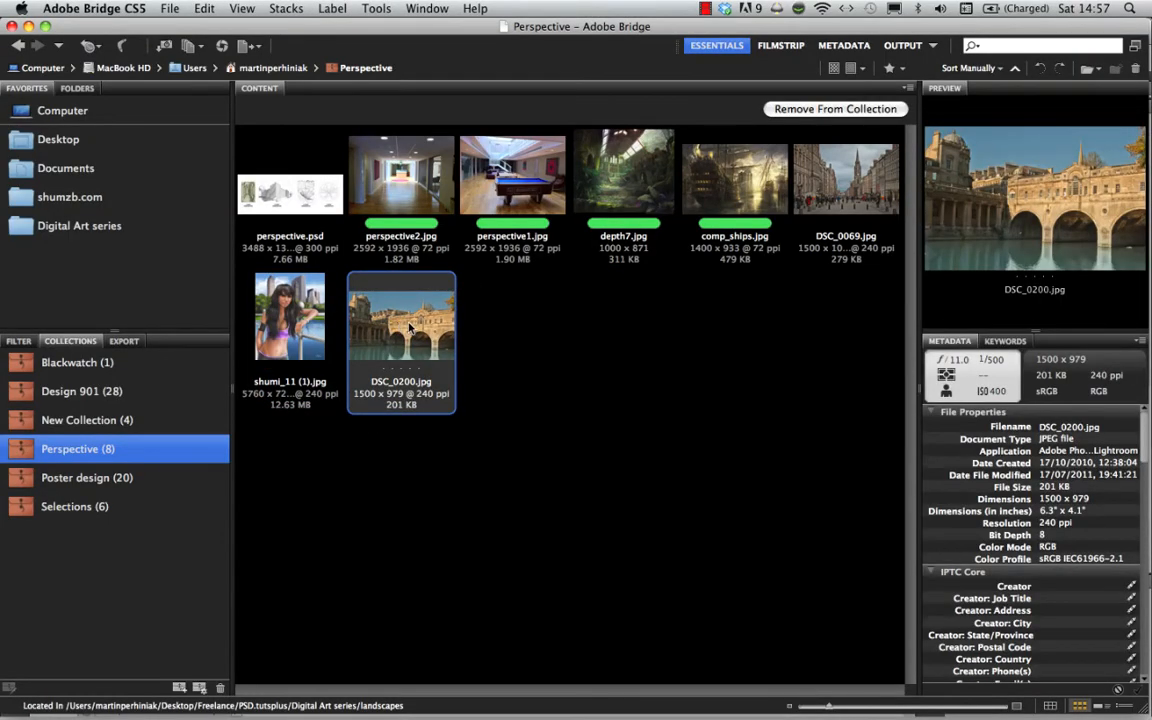
pyautogui.doubleClick(380, 288)
# - Extend the bridge photo's canvas equally on both sides with the Crop tool, to about four times its original width
pyautogui.scroll(-5, 430, 335)
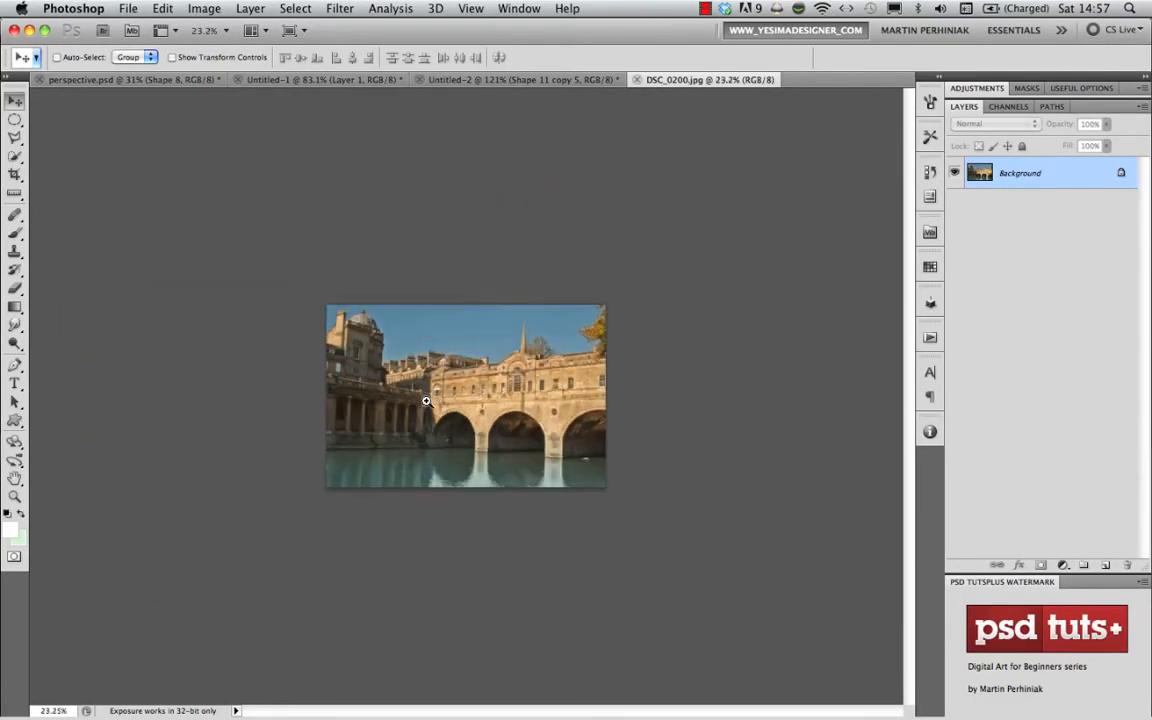
pyautogui.scroll(-2, 426, 401)
pyautogui.press('c')
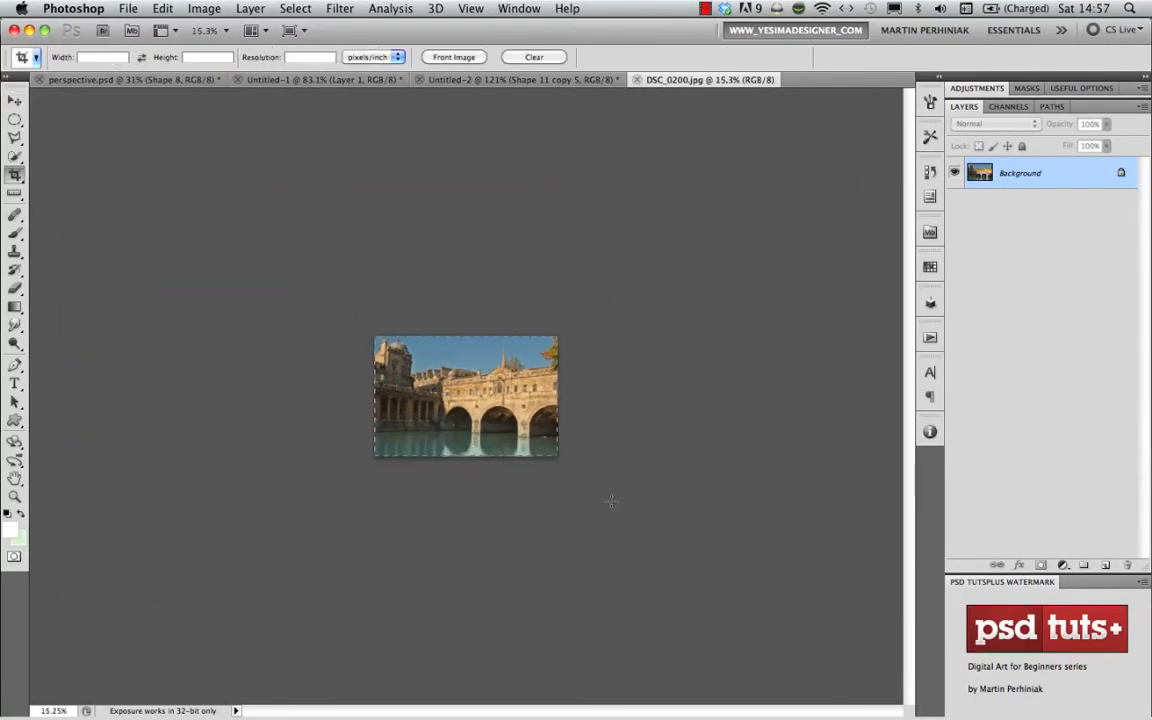
pyautogui.moveTo(611, 501); pyautogui.dragTo(612, 502)
pyautogui.moveTo(562, 397); pyautogui.dragTo(835, 397)
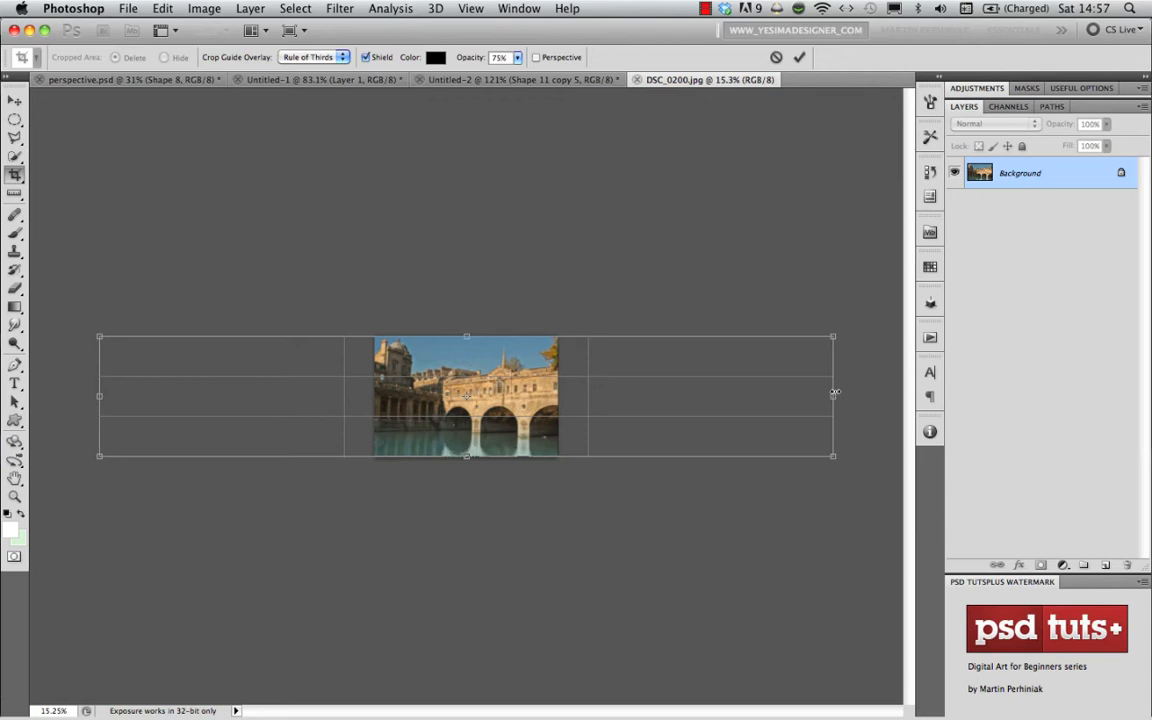
pyautogui.press('Return')
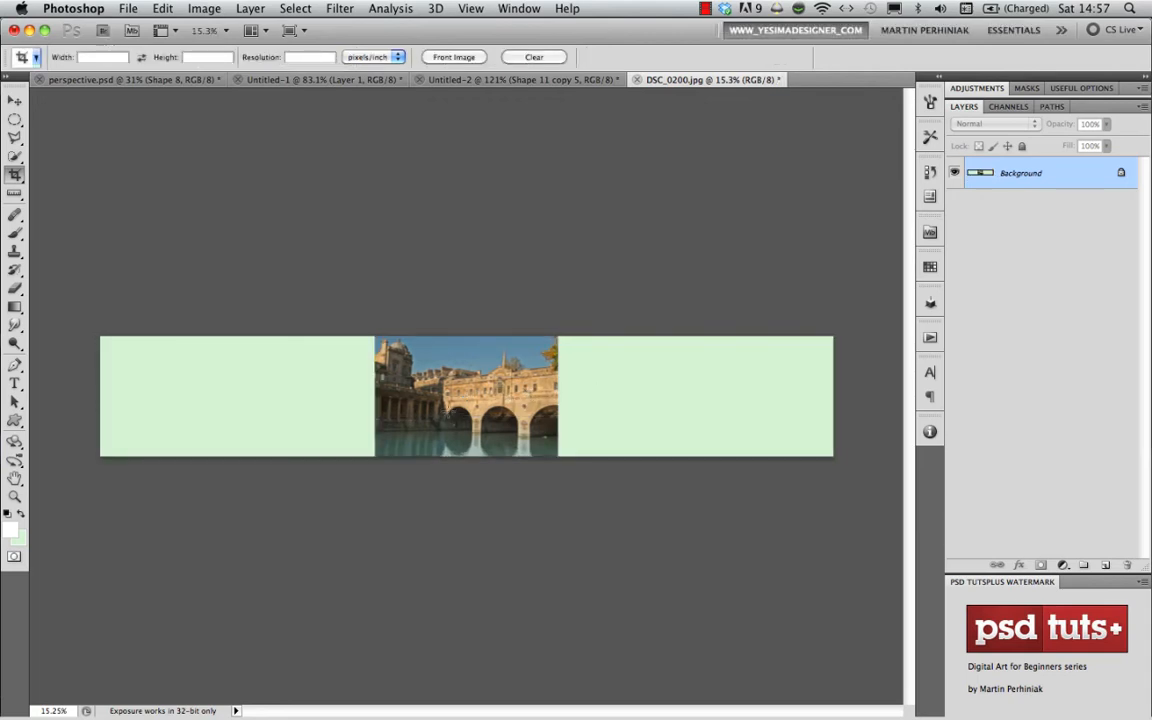
# - Place the radial-line shape centred on the empty canvas left of the bridge photo, reaching across the photo, and set its layer's opacity to 30%
pyautogui.press('u')
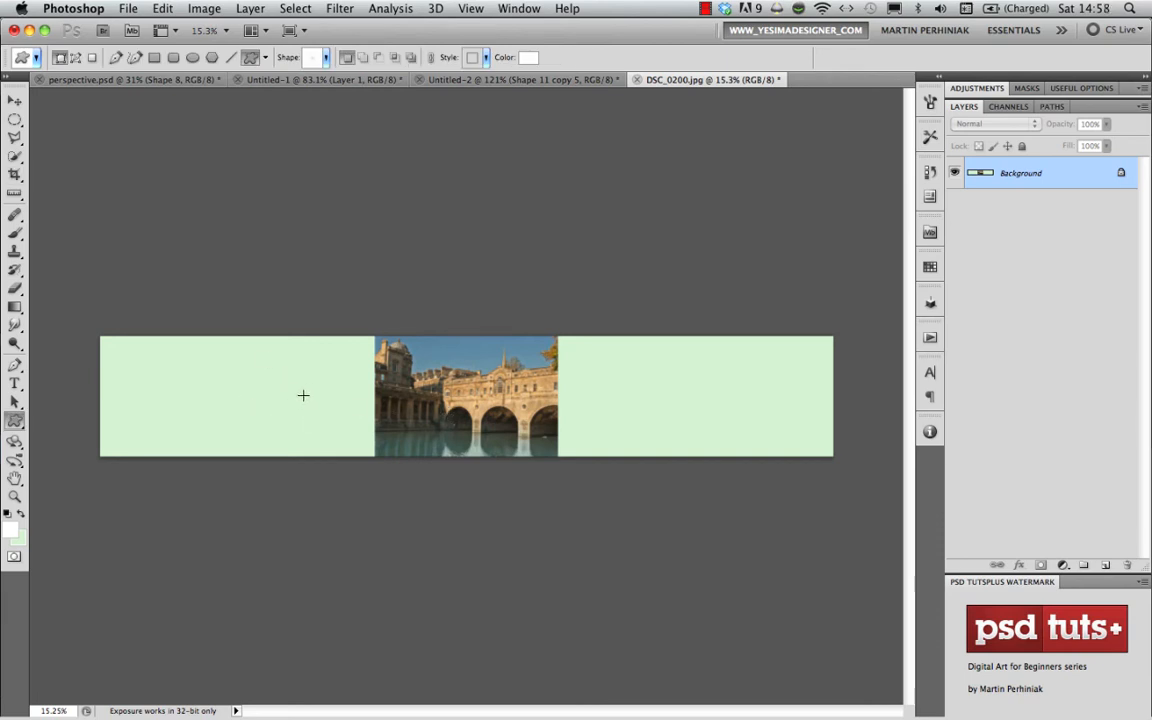
pyautogui.moveTo(303, 395)
pyautogui.mouseDown()
pyautogui.moveTo(380, 296)
pyautogui.moveTo(411, 290)
pyautogui.moveTo(478, 180)
pyautogui.moveTo(561, 211)
pyautogui.moveTo(632, 156)
pyautogui.moveTo(812, 119)
pyautogui.mouseUp()
pyautogui.press('v')
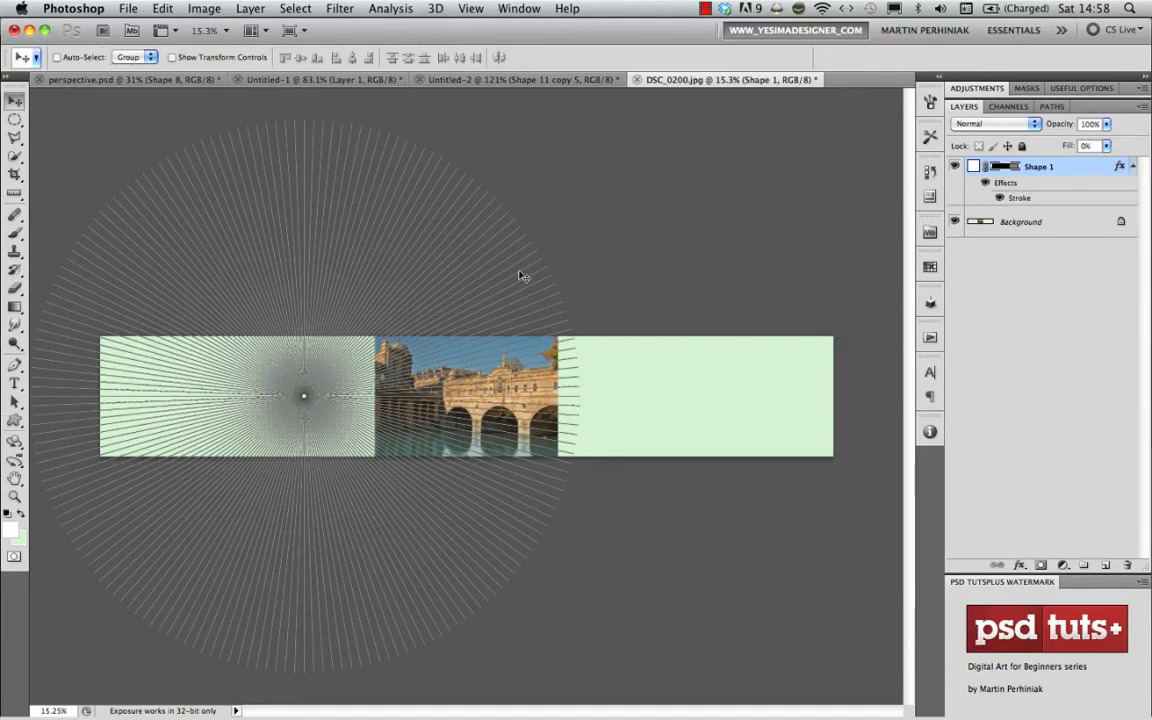
pyautogui.press('3')
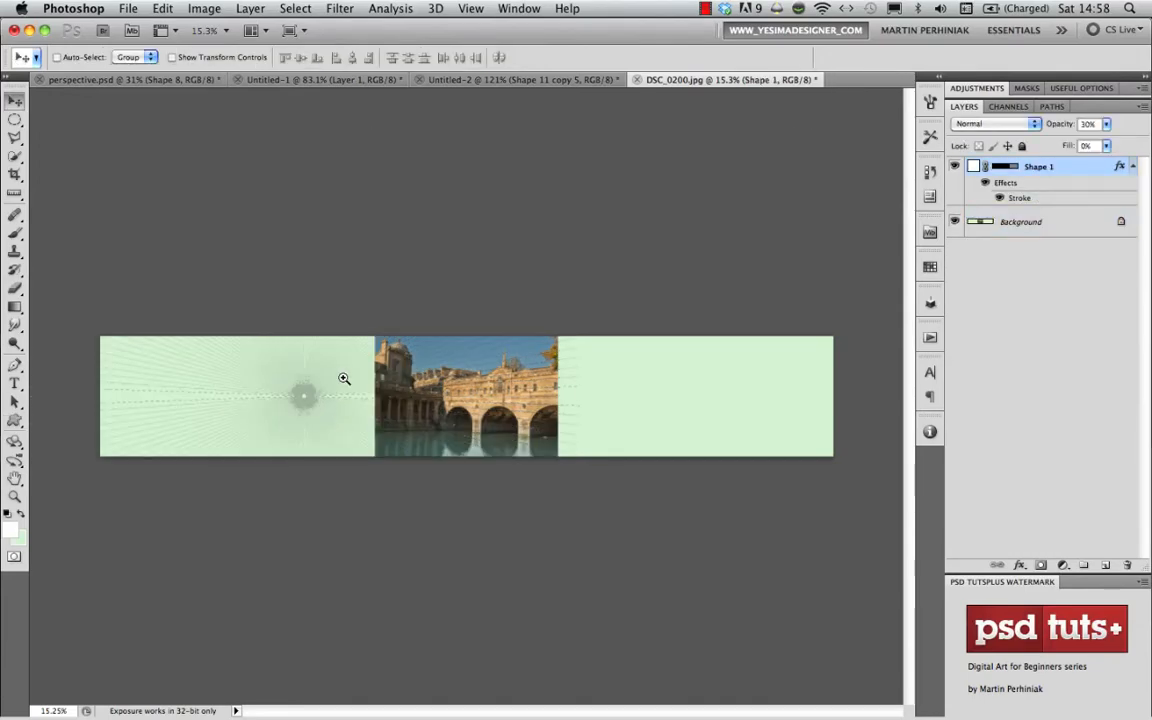
pyautogui.moveTo(344, 378); pyautogui.dragTo(450, 399)
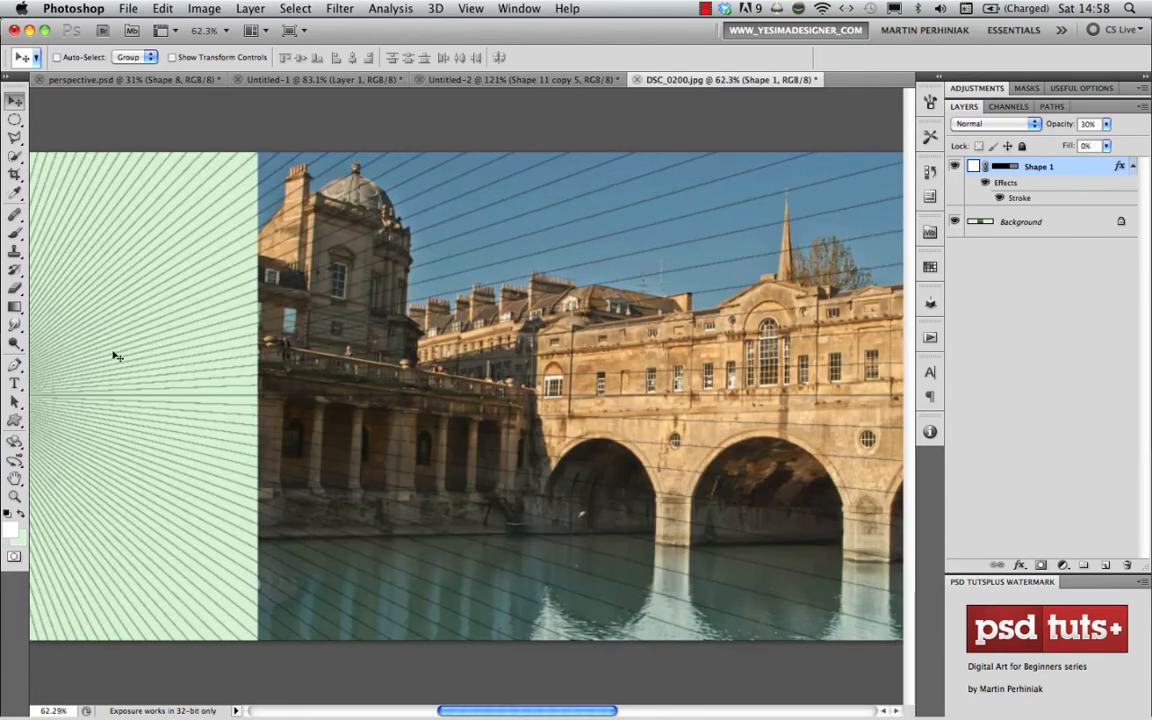
# - Lower the radial-line grid slightly over the bridge photo and toggle its visibility to compare it with the architecture
pyautogui.moveTo(152, 355); pyautogui.dragTo(125, 383)
pyautogui.hscroll(5, 514, 404)
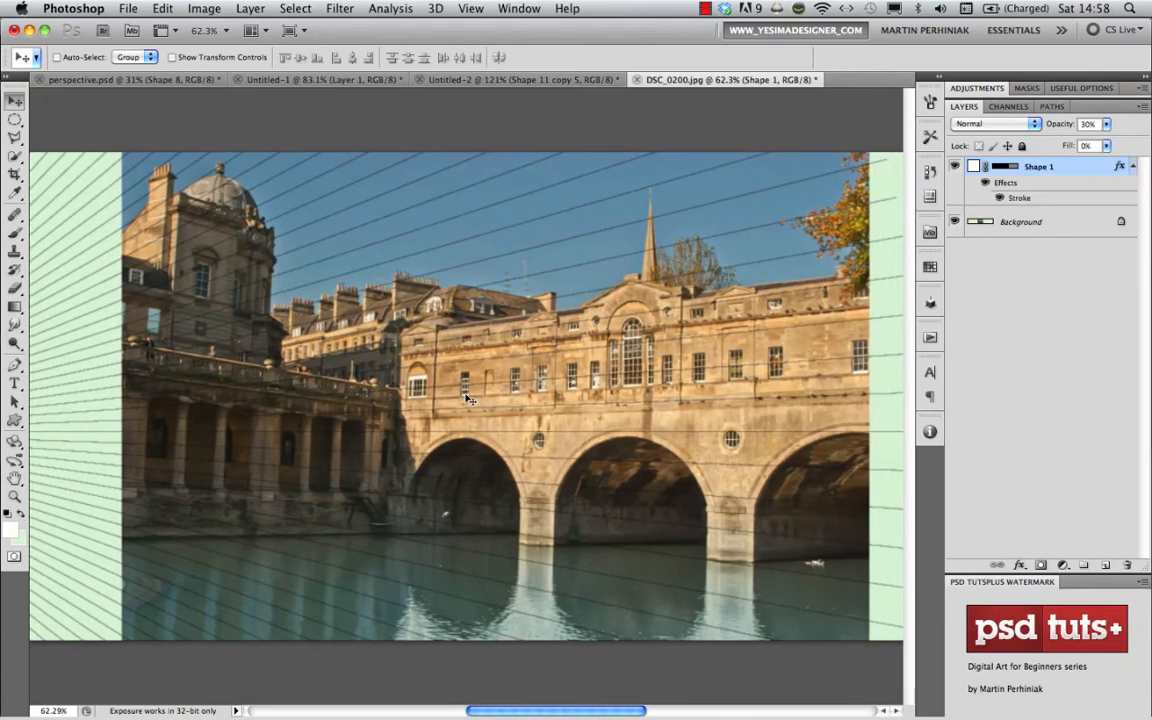
pyautogui.click(955, 166)
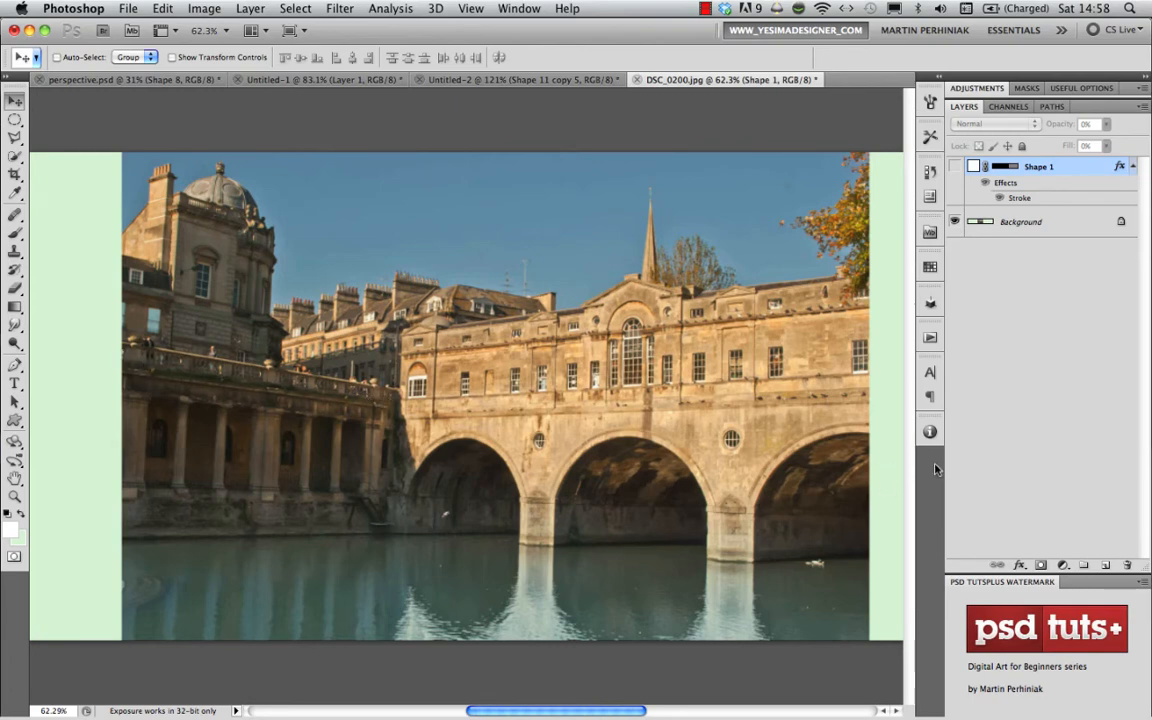
pyautogui.click(955, 167)
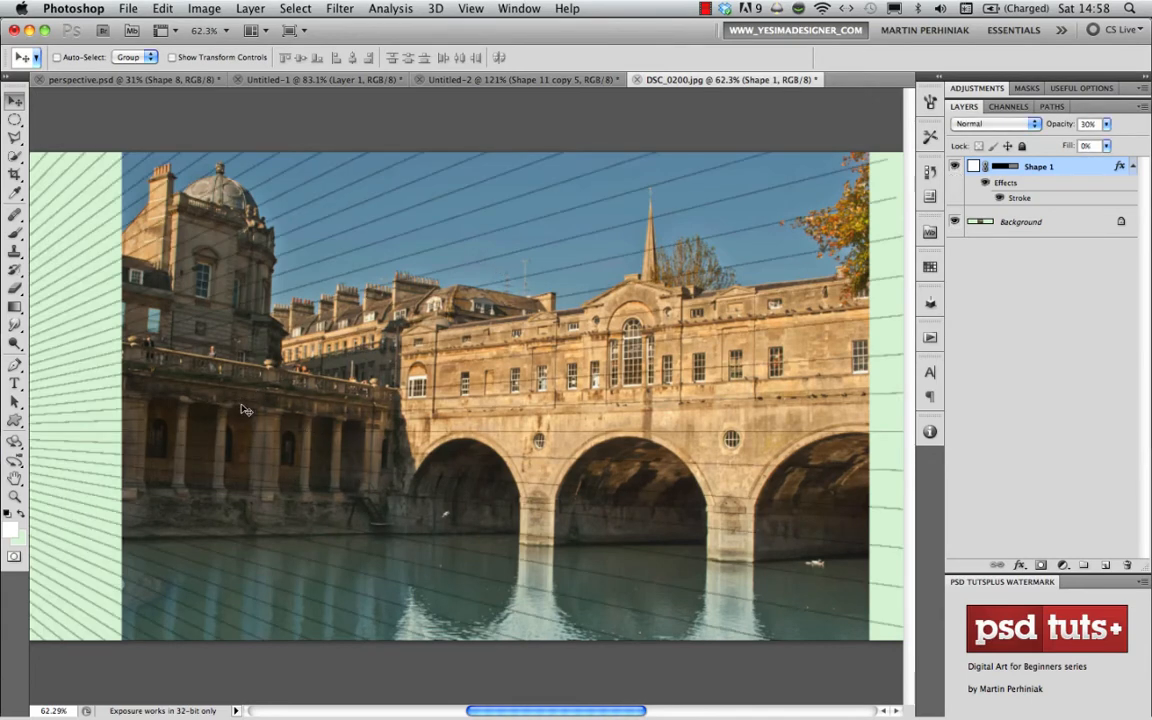
# - Nudge the radial grid in small increments until its lines follow the perspective of the bridge's roofline and windows
pyautogui.moveTo(221, 417); pyautogui.dragTo(296, 432)
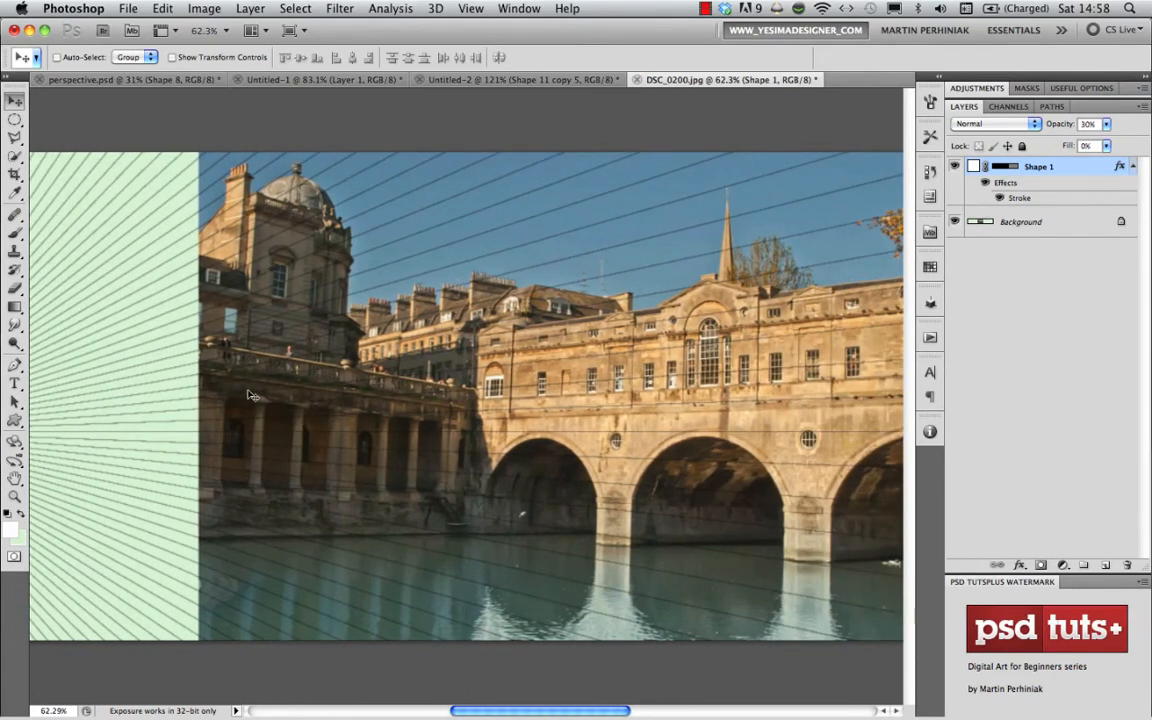
pyautogui.moveTo(143, 386); pyautogui.dragTo(576, 342)
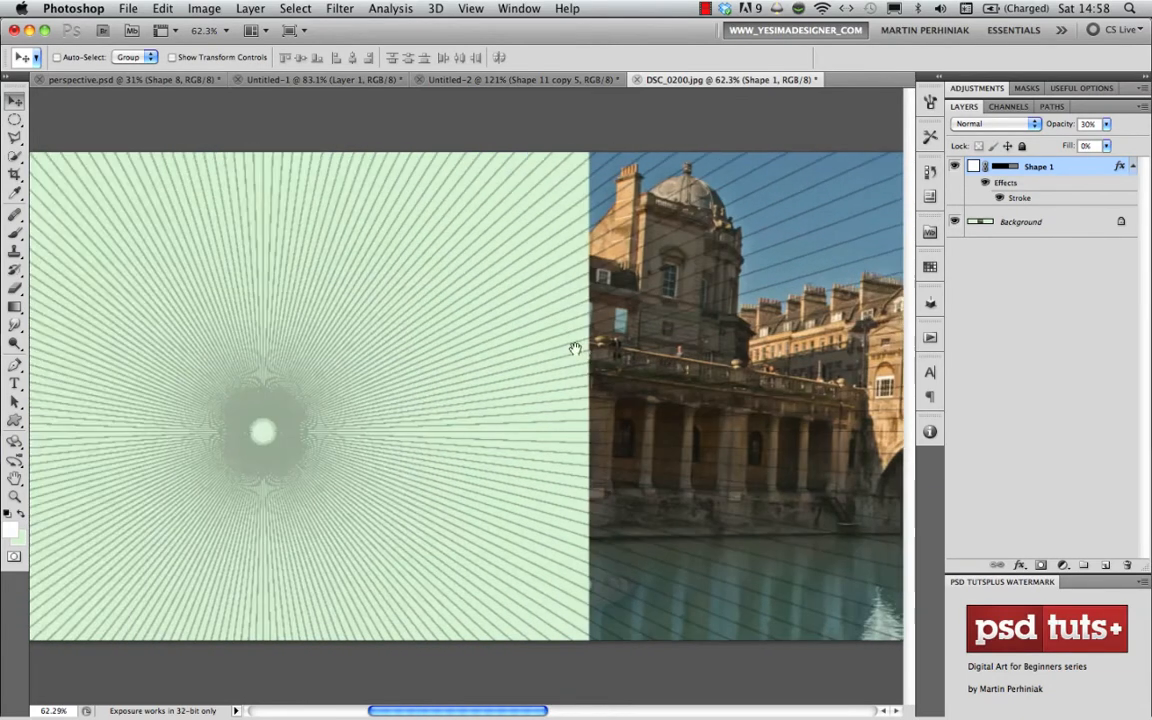
pyautogui.moveTo(665, 370); pyautogui.dragTo(208, 336)
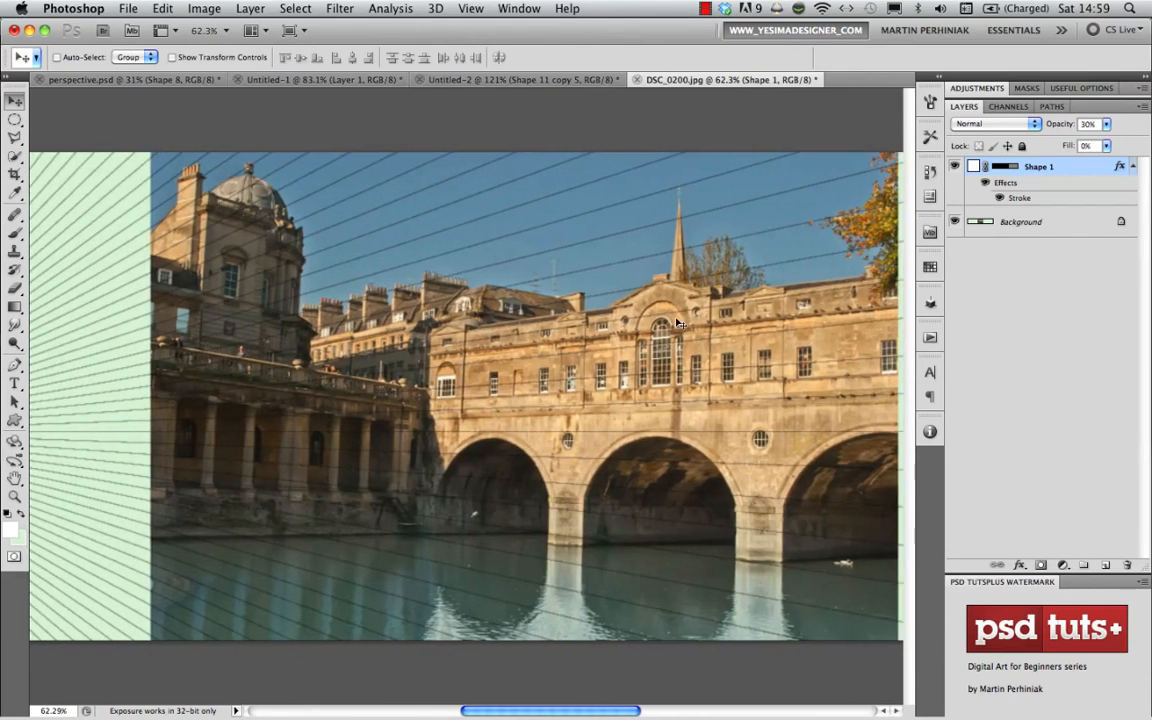
pyautogui.hotkey('shift', 'Left')
pyautogui.hotkey('shift', 'Left')
pyautogui.hotkey('shift', 'Left')
pyautogui.hotkey('shift', 'Left')
pyautogui.hotkey('shift', 'Left')
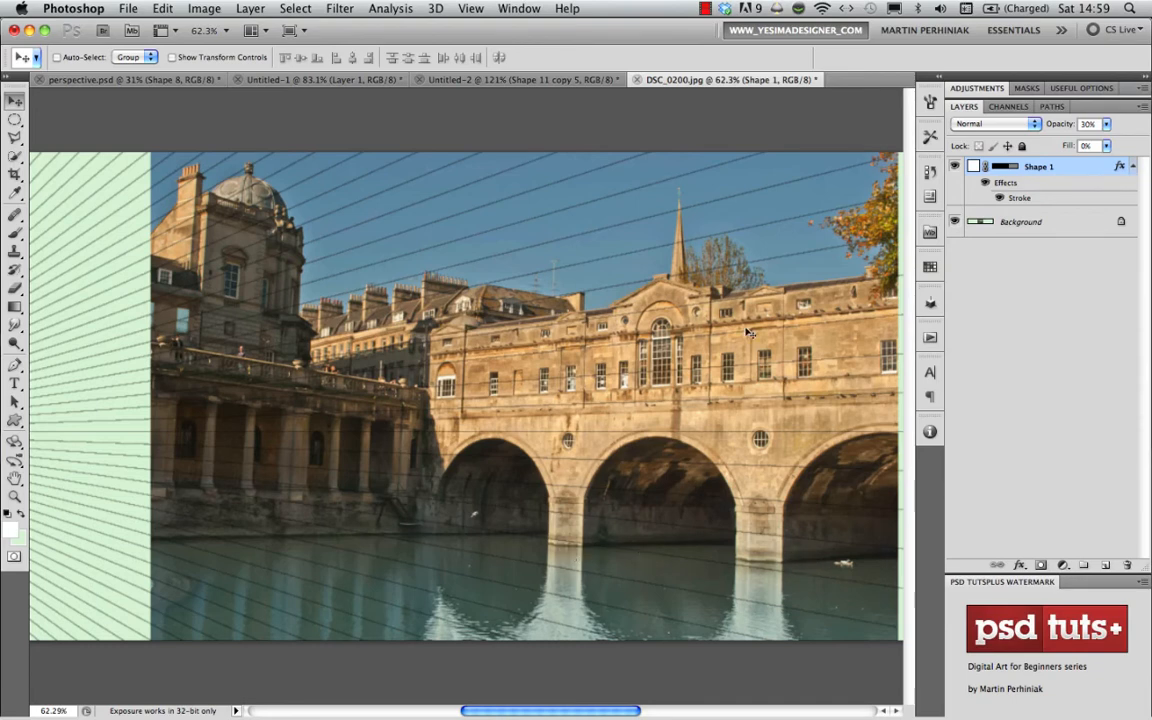
pyautogui.hotkey('shift', 'Left')
pyautogui.hotkey('shift', 'Left')
pyautogui.hotkey('shift', 'Left')
pyautogui.hotkey('shift', 'Left')
pyautogui.hotkey('shift', 'Left')
pyautogui.hotkey('shift', 'Left')
pyautogui.hotkey('shift', 'Left')
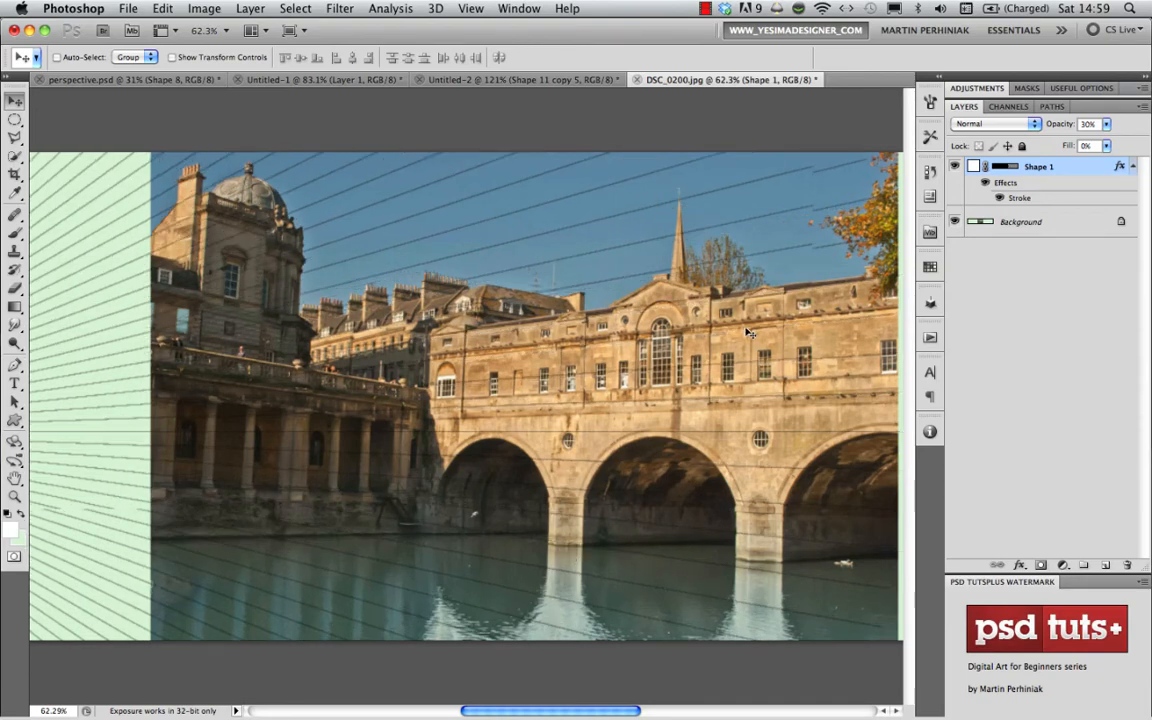
pyautogui.hotkey('shift', 'Left')
pyautogui.hotkey('shift', 'Left')
pyautogui.hotkey('shift', 'Left')
pyautogui.hotkey('shift', 'Left')
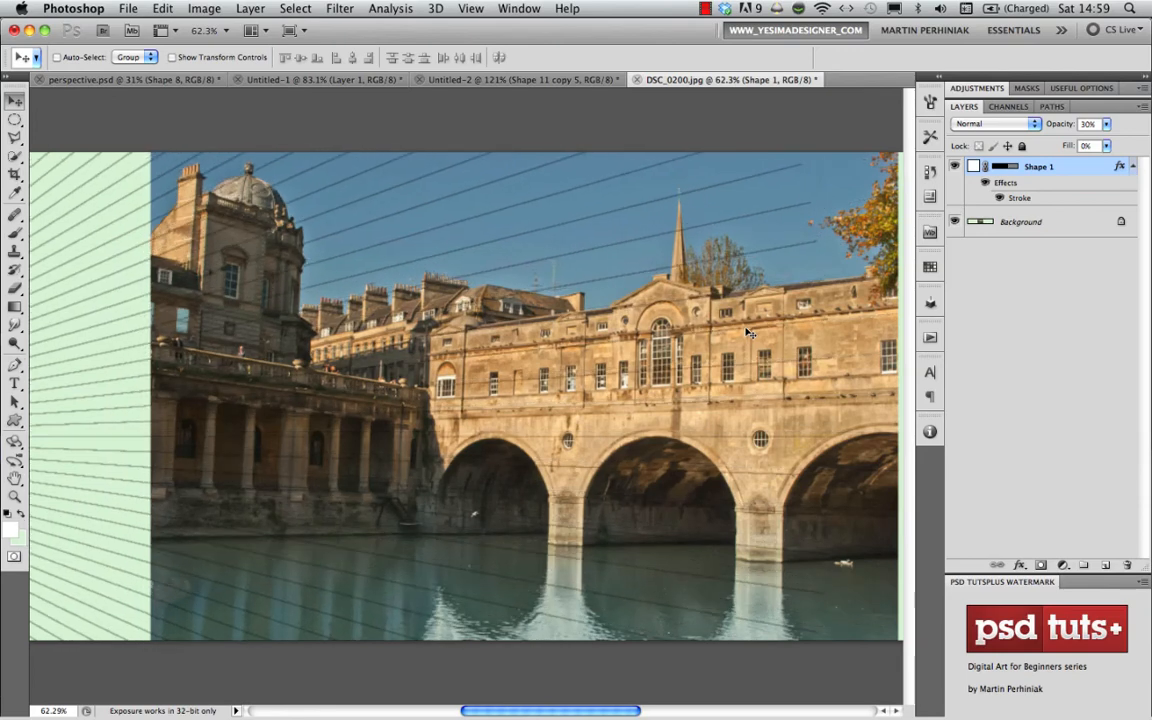
pyautogui.hotkey('shift', 'Left')
pyautogui.hotkey('shift', 'Left')
pyautogui.hotkey('shift', 'Left')
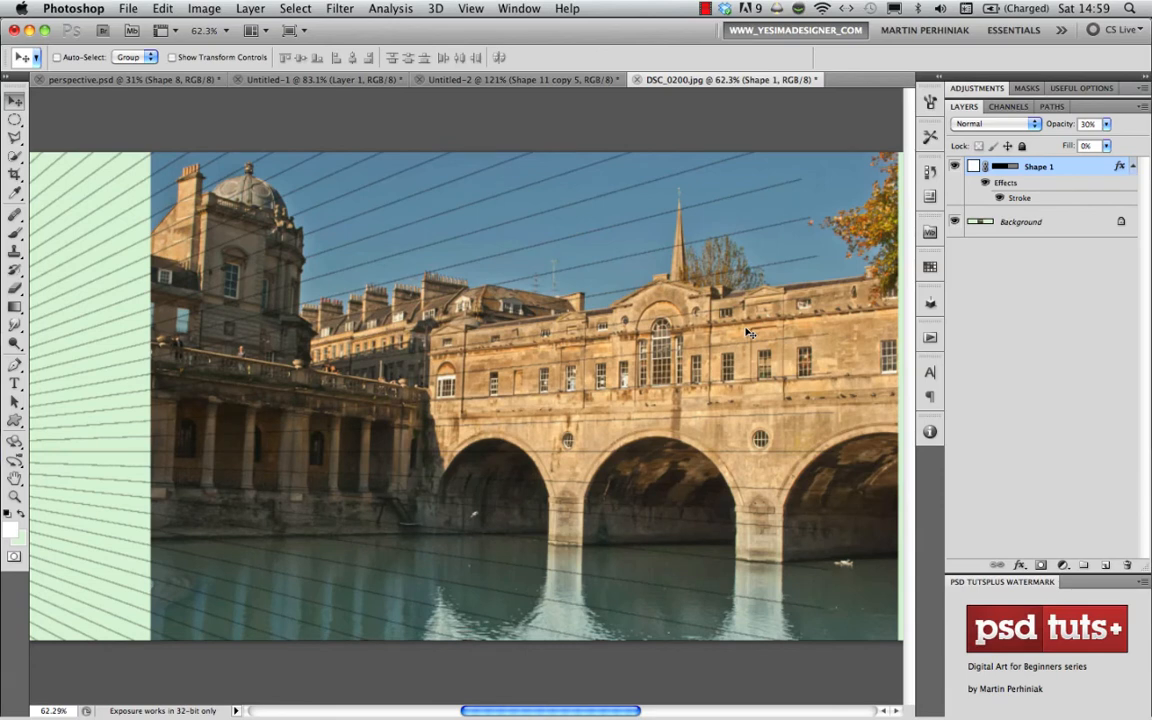
pyautogui.hotkey('shift', 'Left')
pyautogui.hotkey('shift', 'Left')
pyautogui.hotkey('shift', 'Left')
pyautogui.hotkey('shift', 'Left')
pyautogui.hotkey('shift', 'Left')
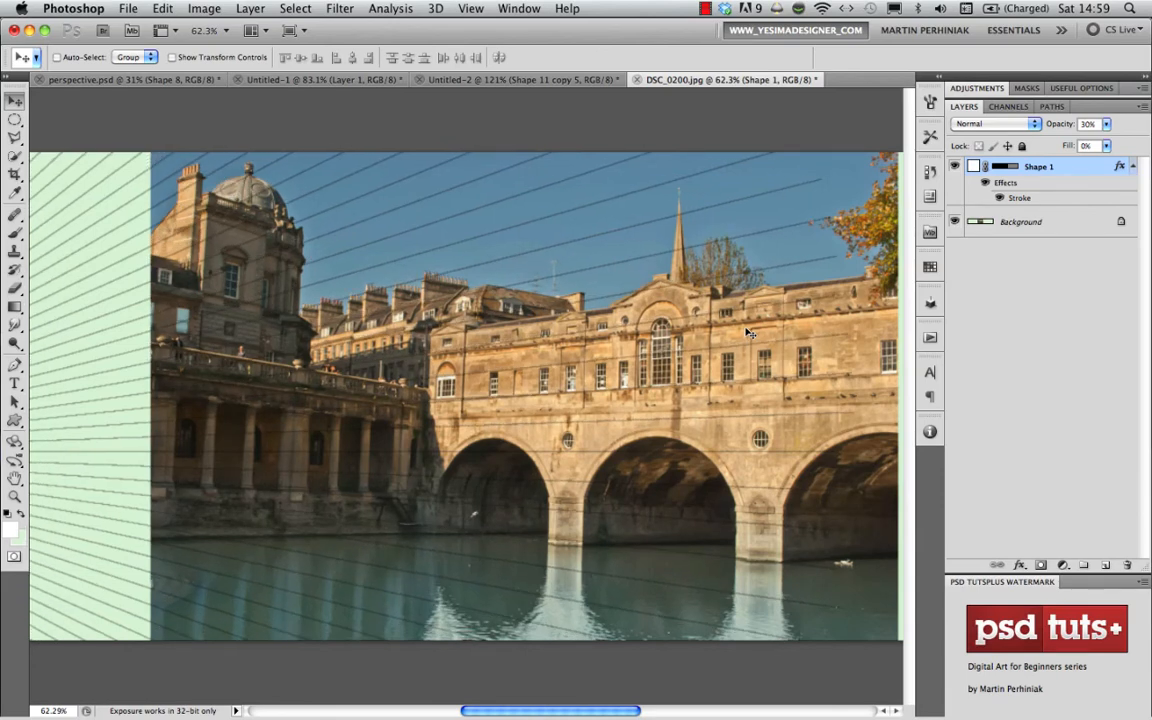
pyautogui.hotkey('shift', 'Left')
pyautogui.hotkey('shift', 'Left')
pyautogui.hotkey('shift', 'Left')
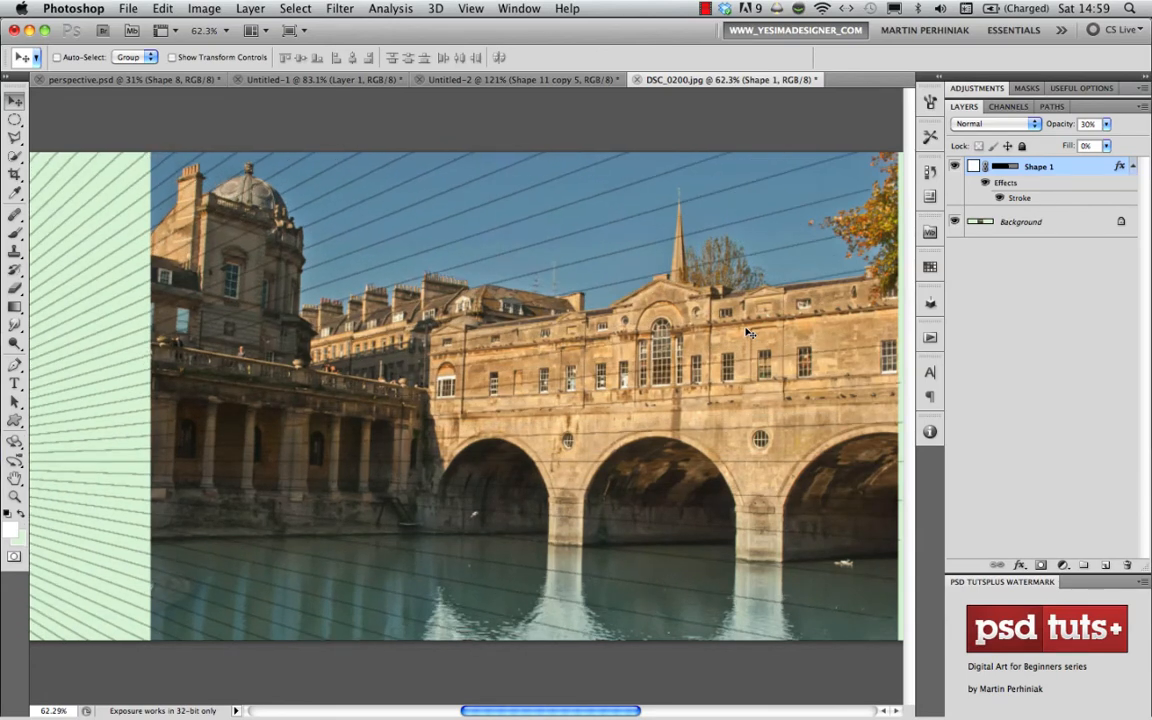
pyautogui.hotkey('shift', 'Left')
# - Scale the radial grid proportionally about its centre to about 125% so its lines extend past the photo
pyautogui.scroll(-10, 748, 333)
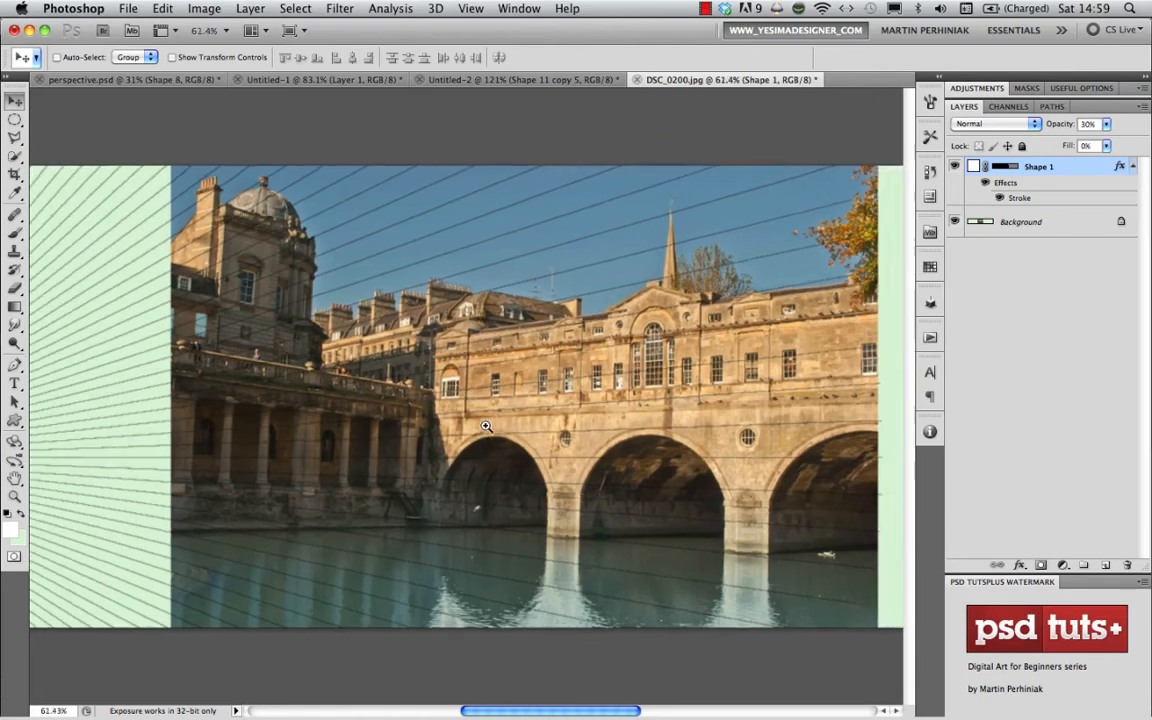
pyautogui.press('super+t')
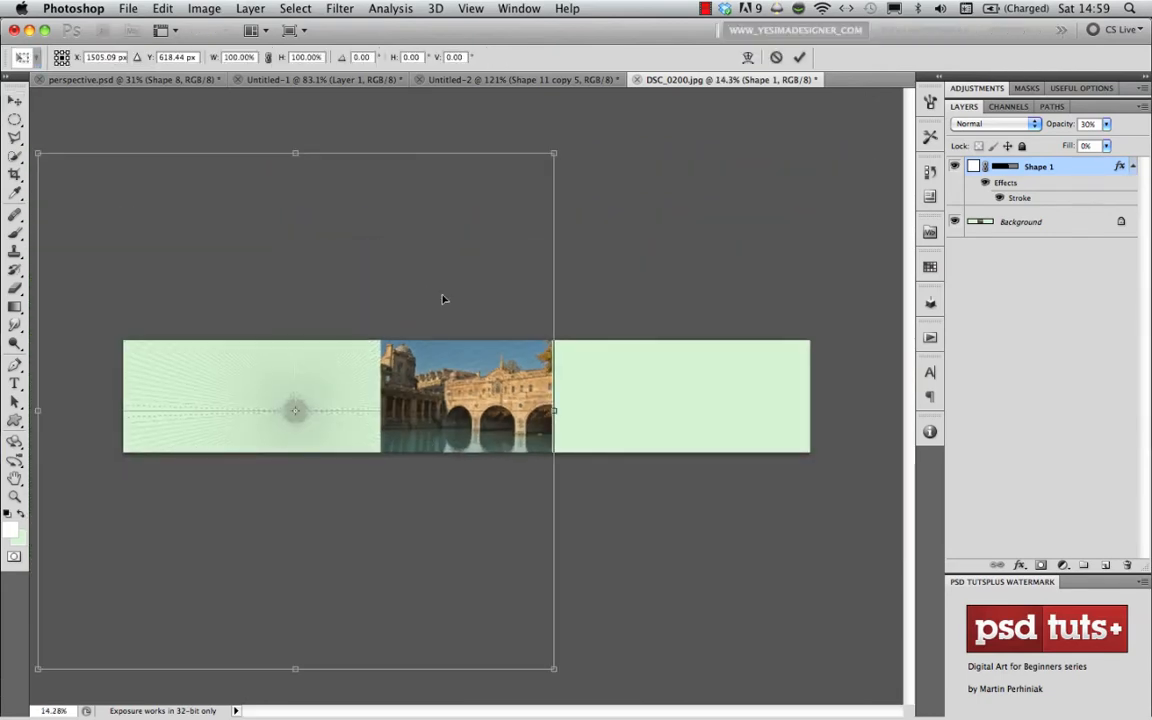
pyautogui.moveTo(560, 103); pyautogui.dragTo(643, 128)
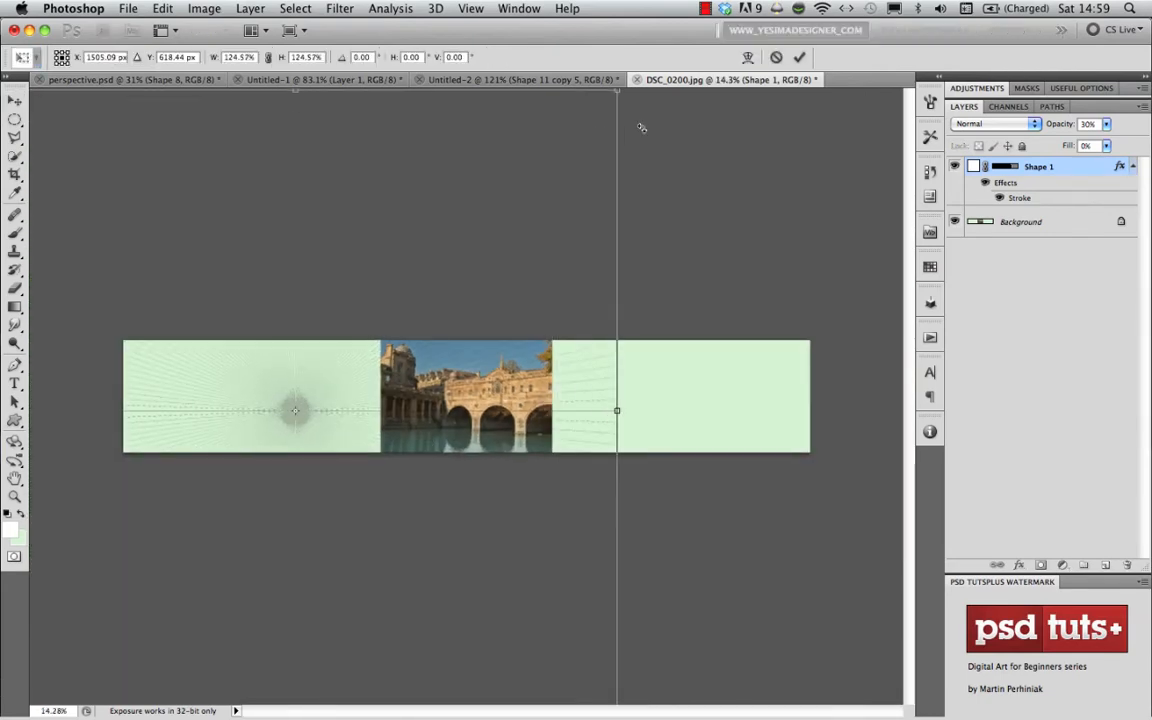
pyautogui.press('Return')
# - Duplicate the radial grid and place the copy level with the original on the empty canvas right of the bridge photo
pyautogui.moveTo(445, 405); pyautogui.dragTo(537, 437)
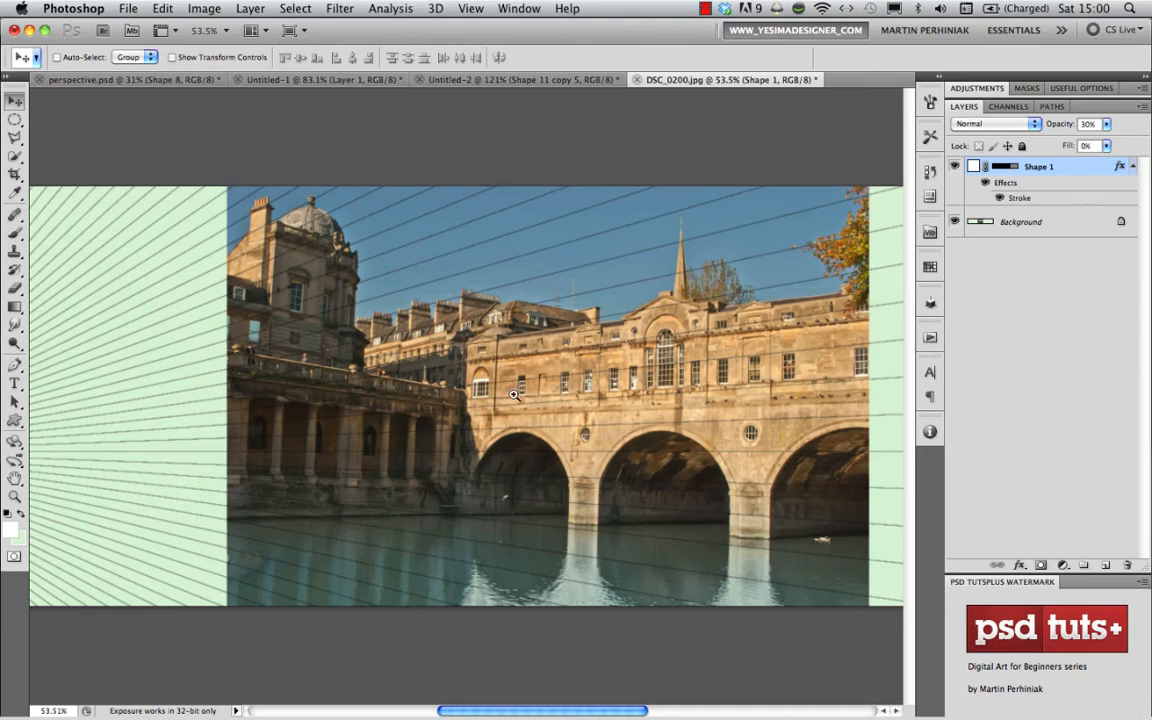
pyautogui.moveTo(555, 394); pyautogui.dragTo(429, 404)
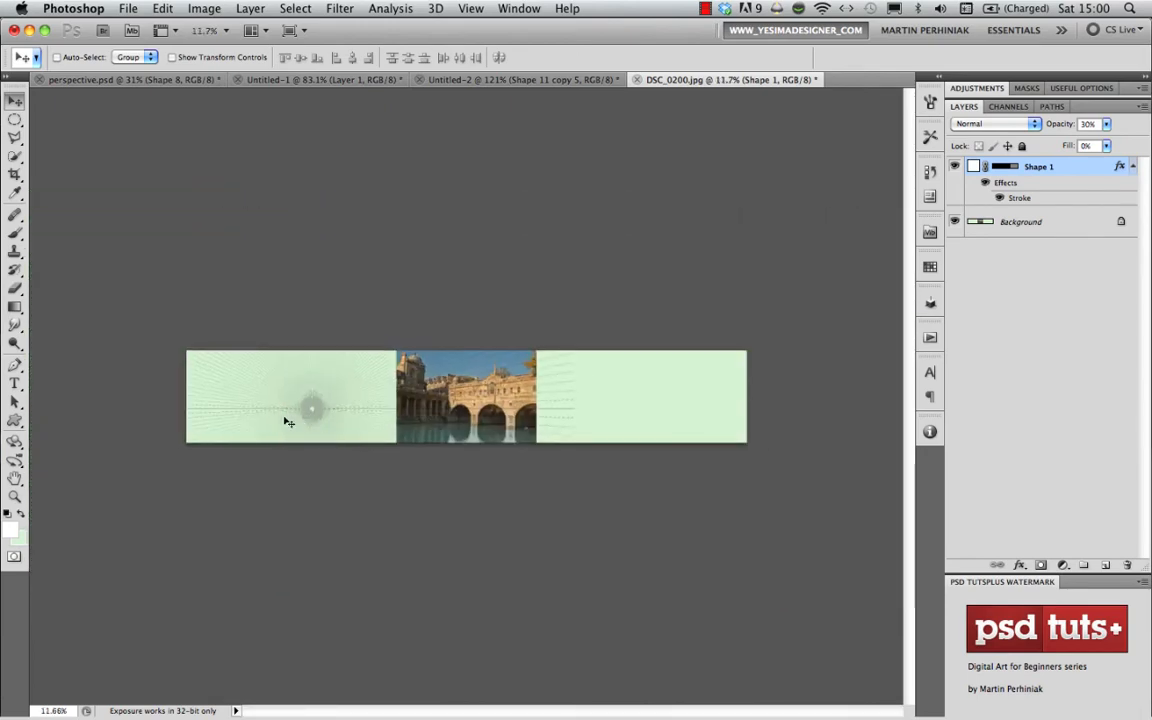
pyautogui.moveTo(315, 406); pyautogui.dragTo(620, 404)
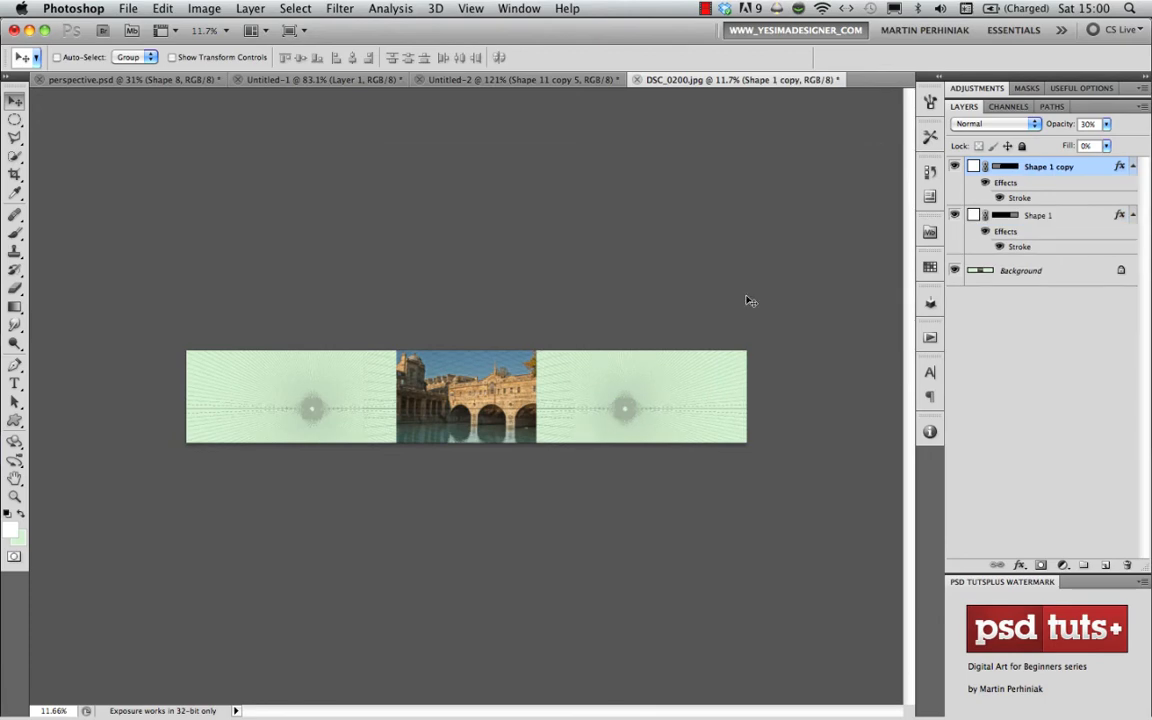
# - Hide the original grid and shift the copied grid downward so its lines follow the perspective of the colonnaded building left of the bridge
pyautogui.moveTo(453, 404); pyautogui.dragTo(583, 413)
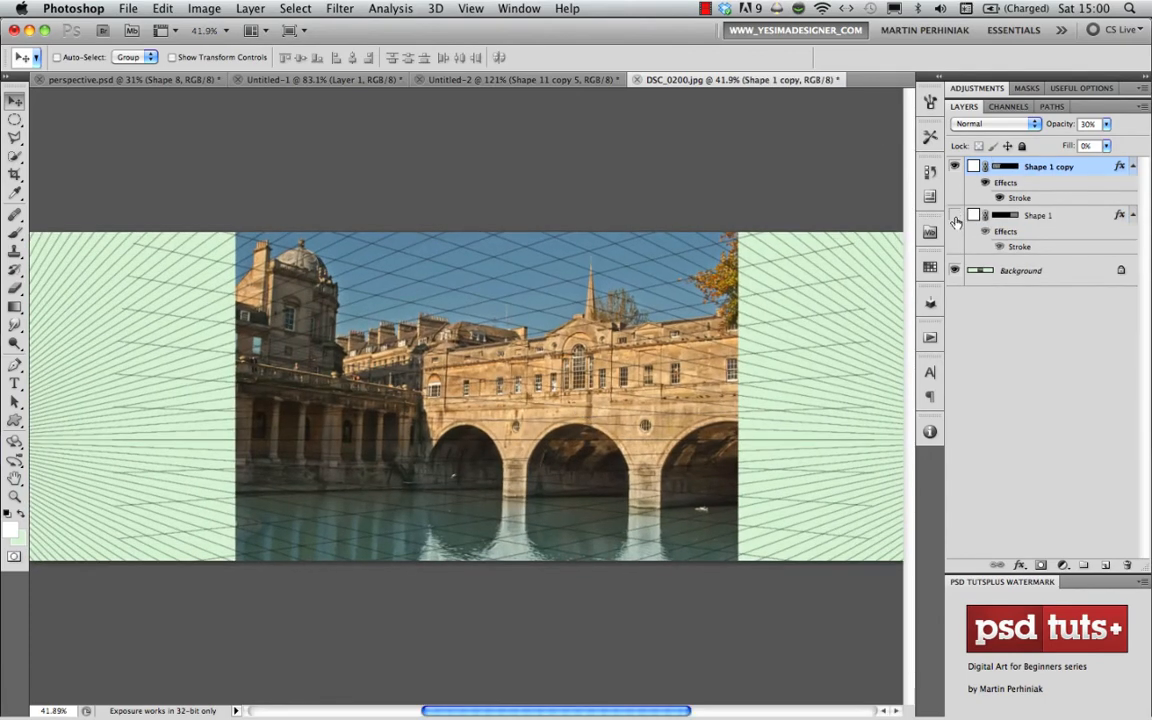
pyautogui.click(953, 215)
pyautogui.moveTo(646, 461); pyautogui.dragTo(619, 457)
pyautogui.moveTo(357, 403); pyautogui.dragTo(437, 421)
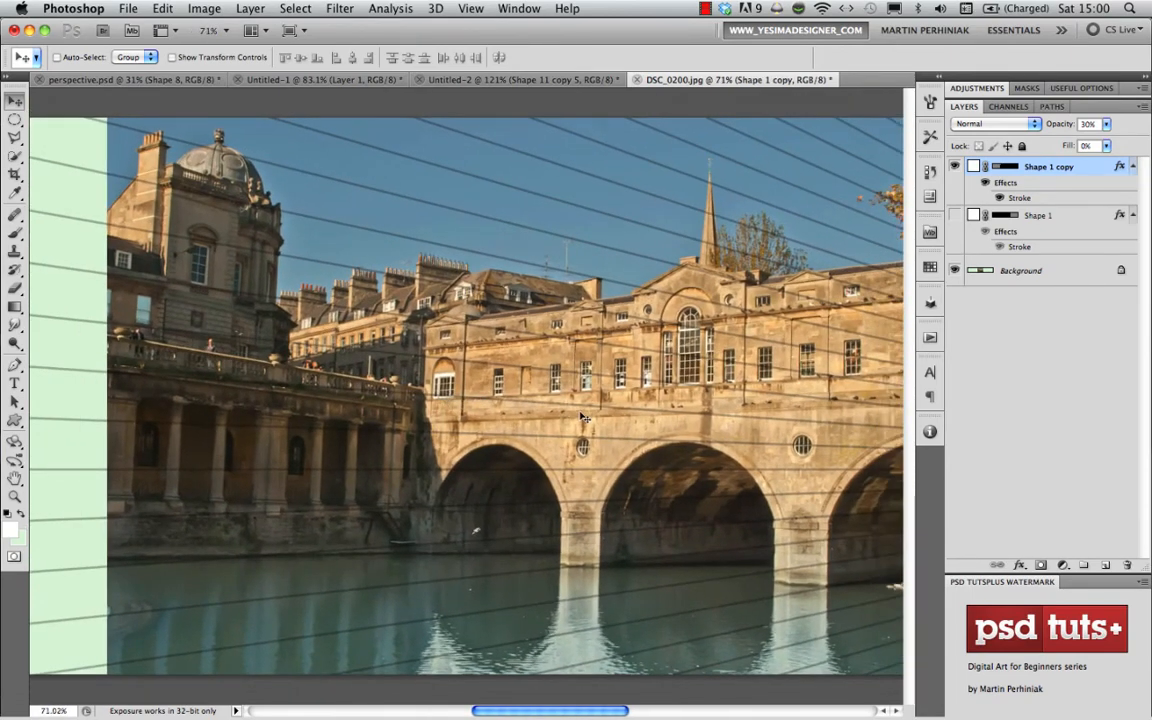
pyautogui.moveTo(543, 413); pyautogui.dragTo(445, 404)
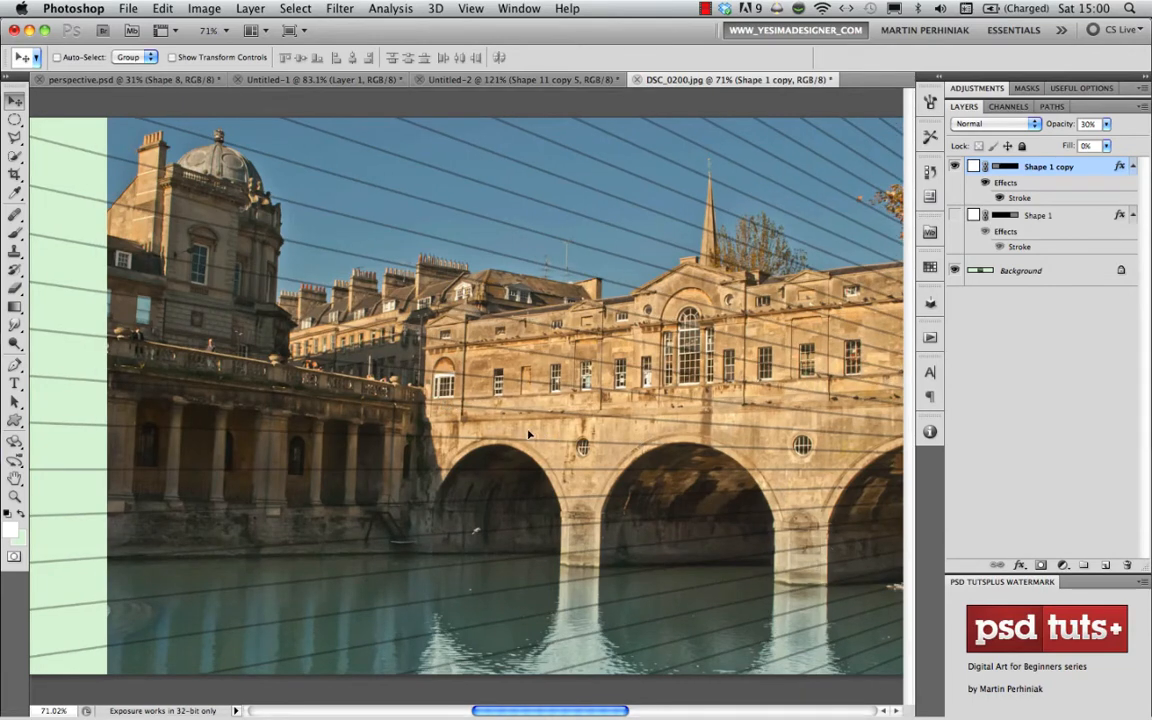
pyautogui.moveTo(517, 432); pyautogui.dragTo(413, 470)
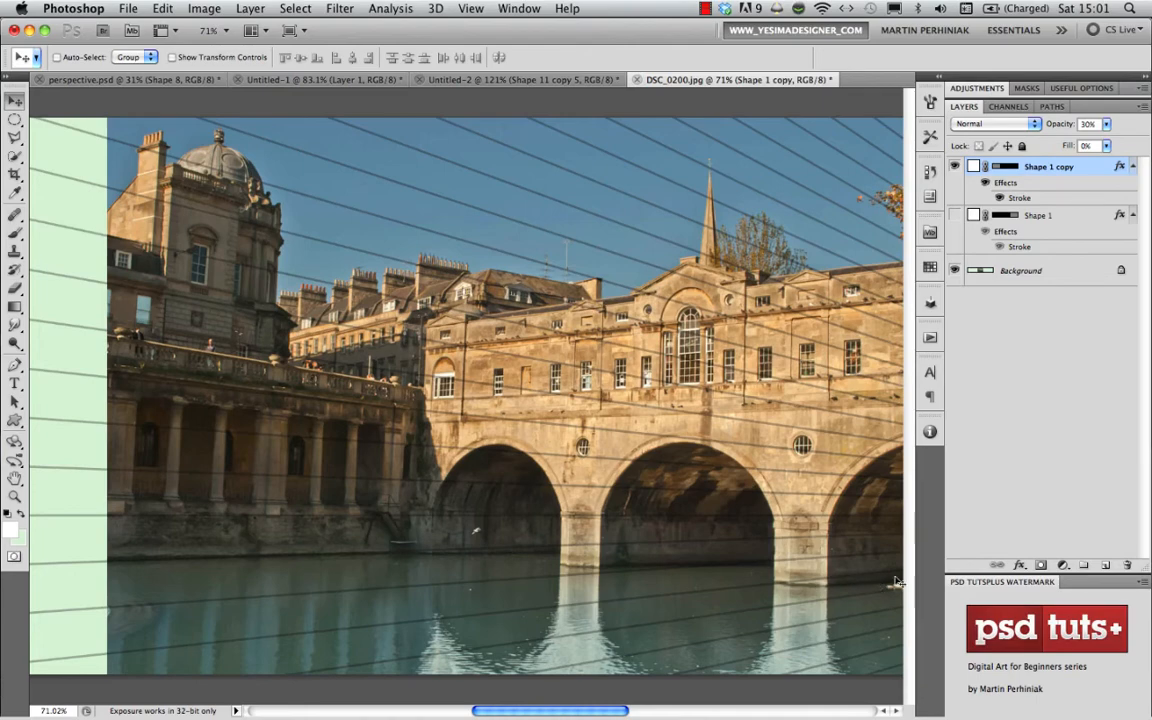
# - Show the original grid again to view both vanishing points beside the bridge photo
pyautogui.moveTo(612, 430); pyautogui.dragTo(548, 422)
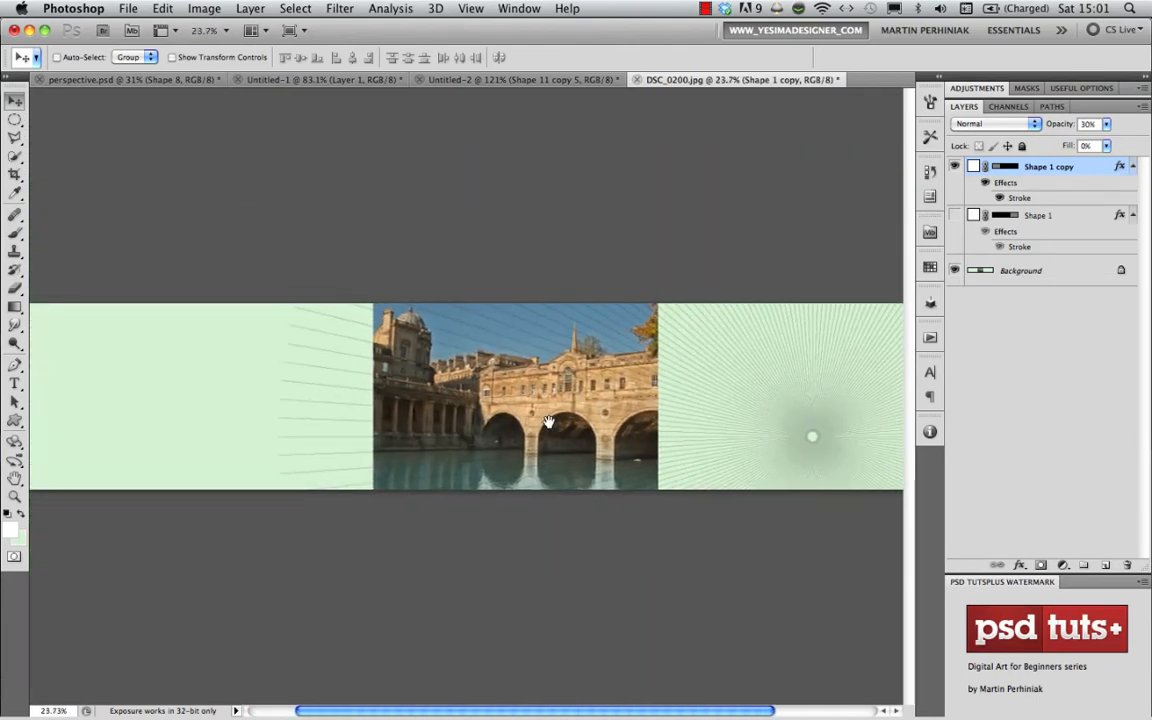
pyautogui.click(955, 216)
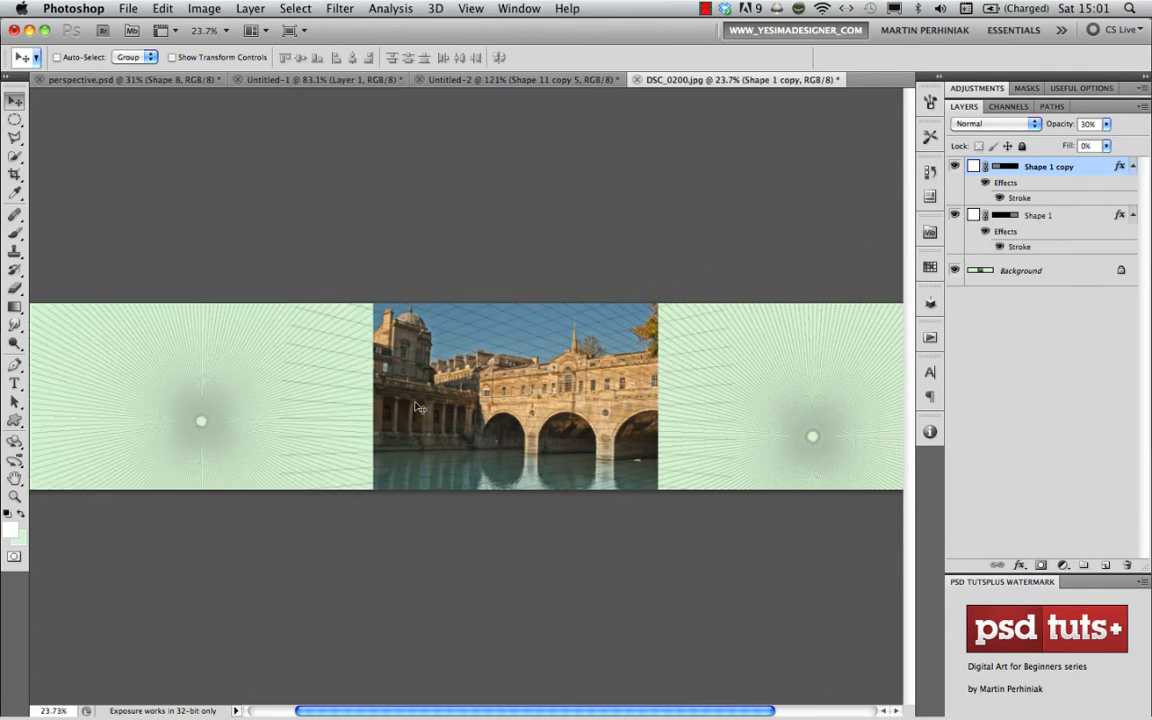
pyautogui.moveTo(700, 411); pyautogui.dragTo(563, 404)
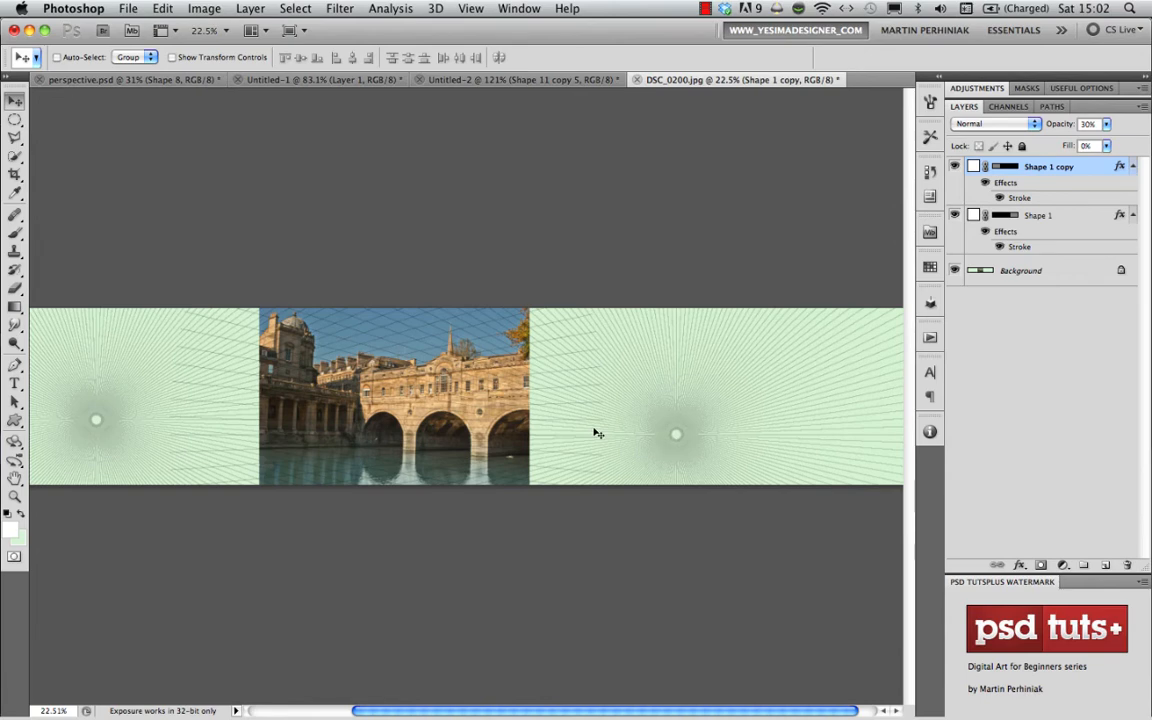
# - Hide the bridge photo and place a new white-filled layer beneath both grids to show the two-point grid alone
pyautogui.click(954, 270)
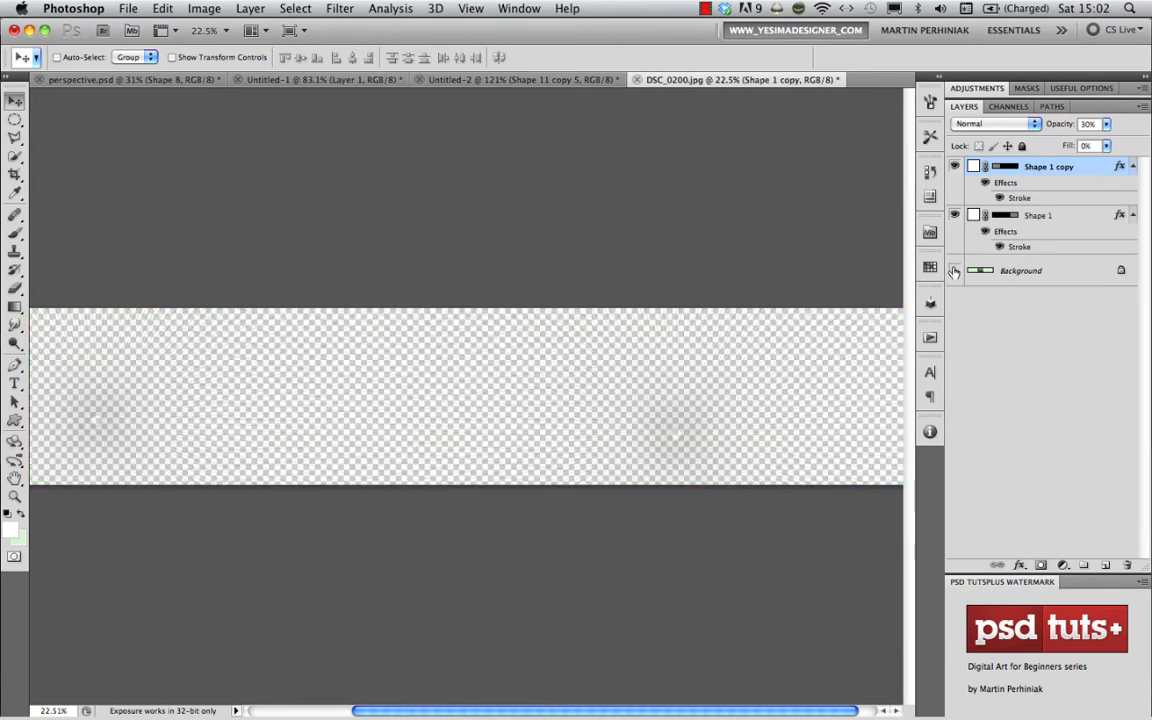
pyautogui.click(1104, 566)
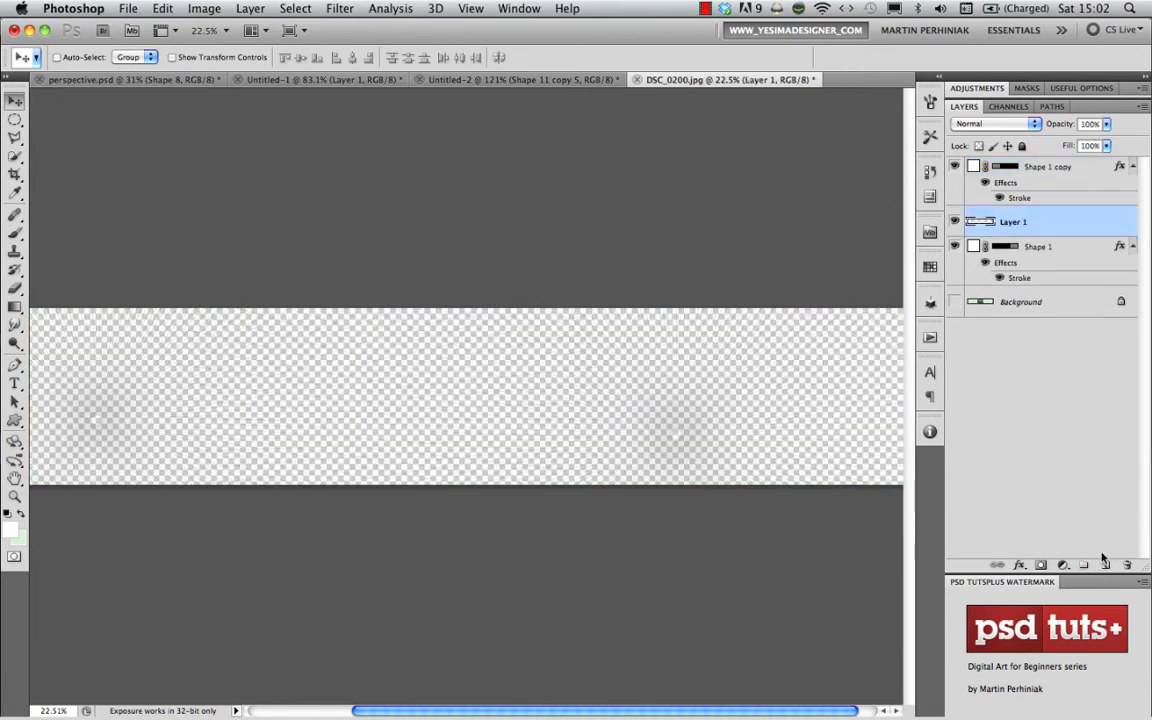
pyautogui.moveTo(1012, 222); pyautogui.dragTo(998, 278)
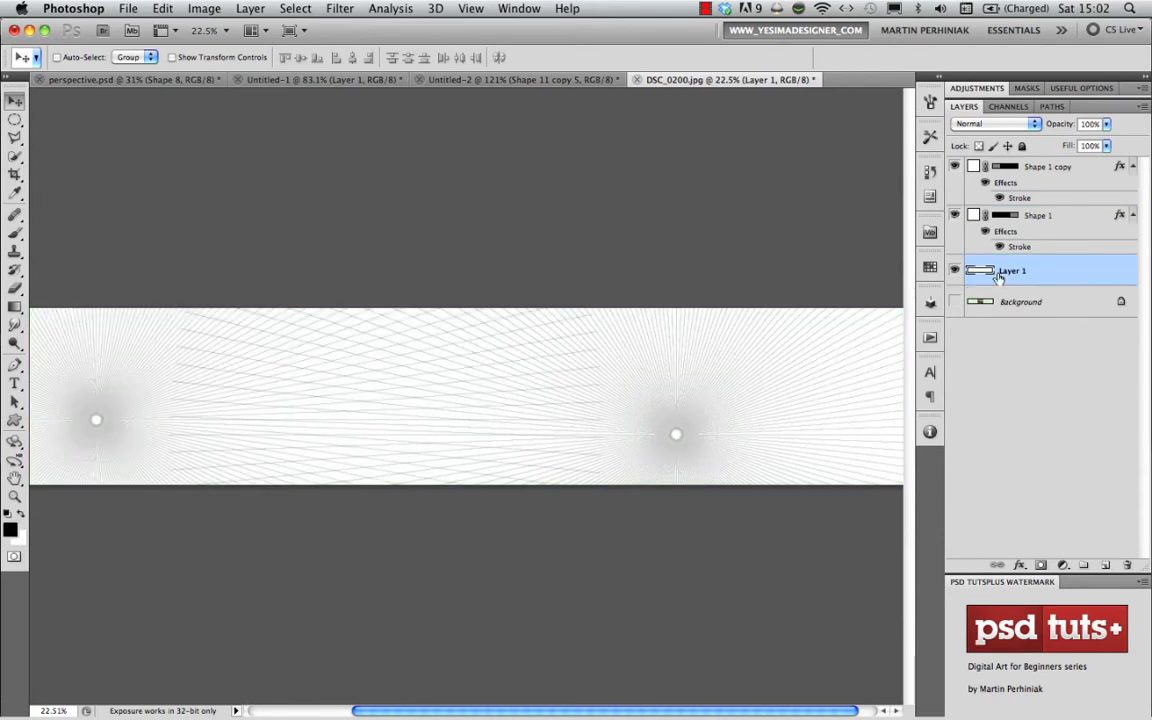
pyautogui.scroll(3, 410, 430)
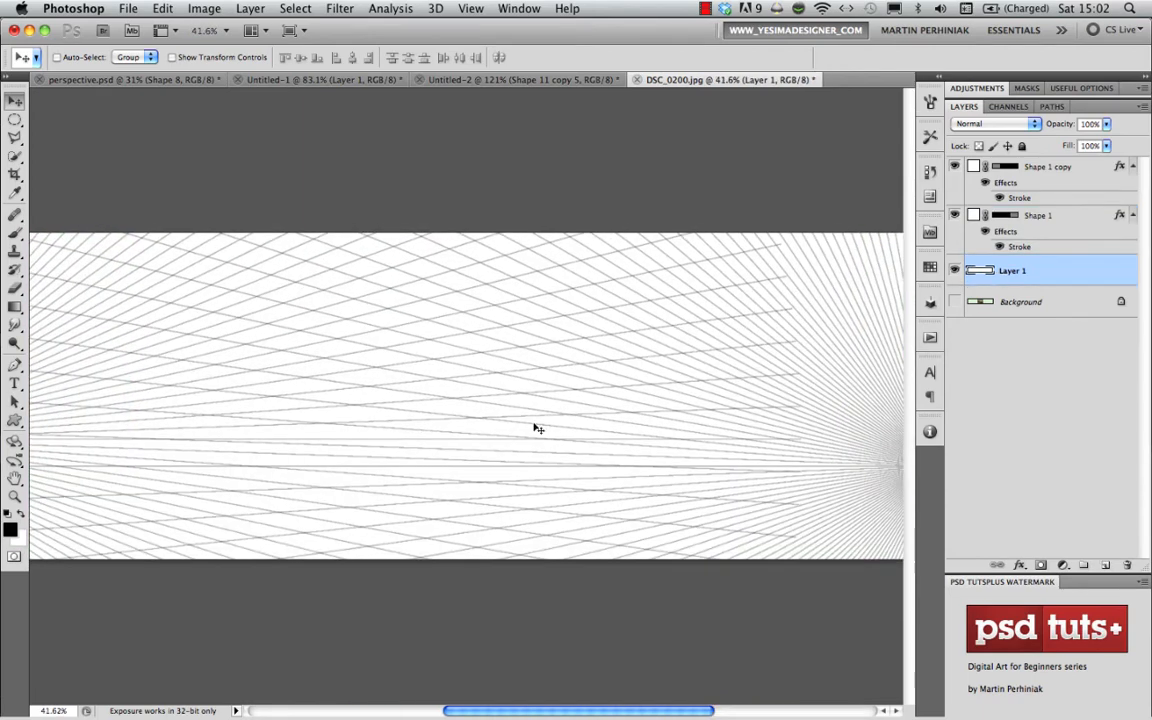
pyautogui.hscroll(-3, 442, 391)
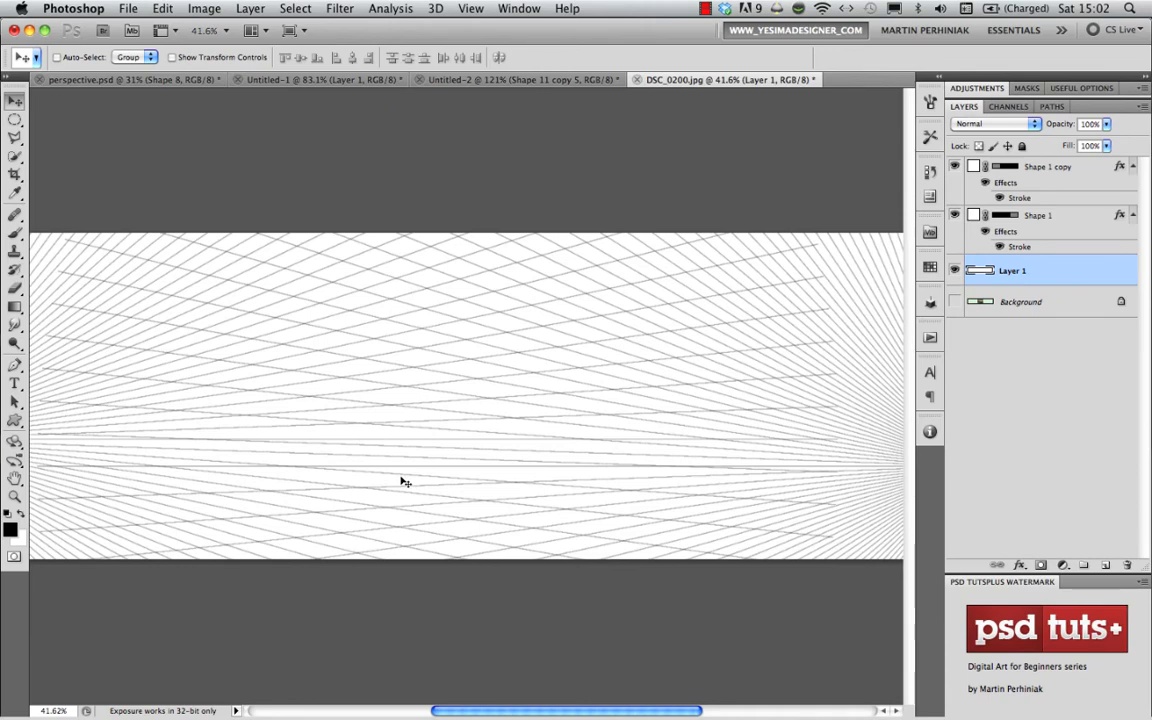
# - Hide the white layer, restore the bridge photo, and close DSC_0200.jpg and perspective.psd without saving
pyautogui.click(954, 270)
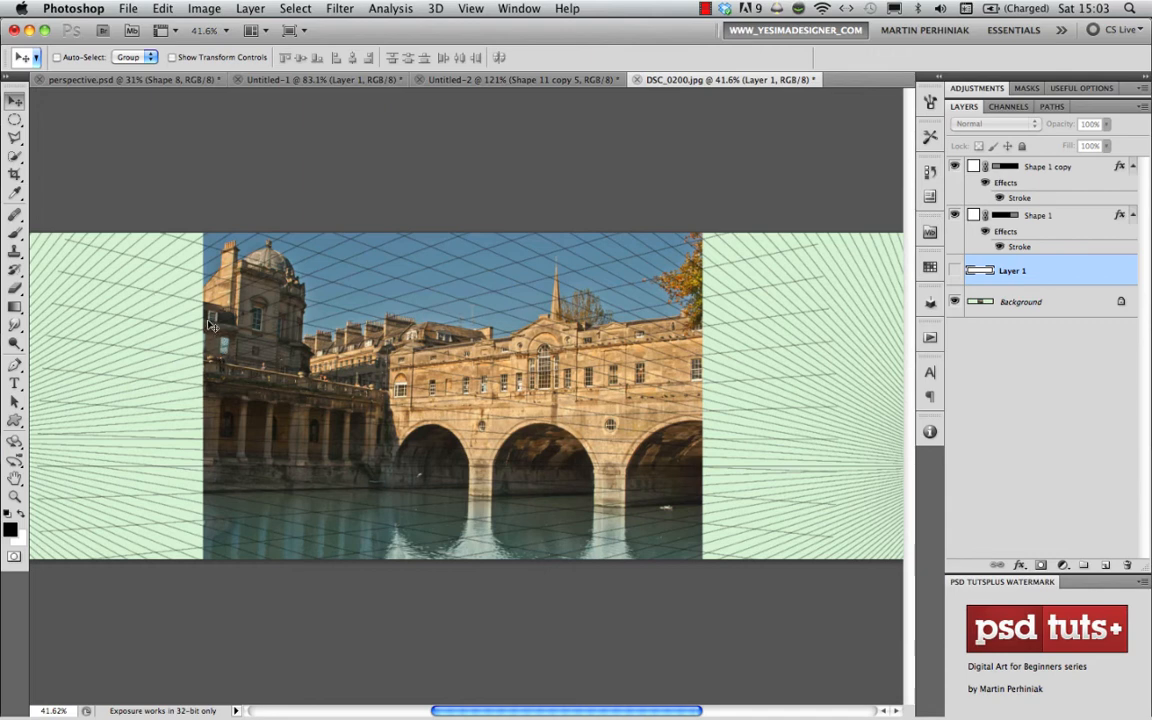
pyautogui.click(341, 9)
pyautogui.click(219, 140)
pyautogui.press('super+w')
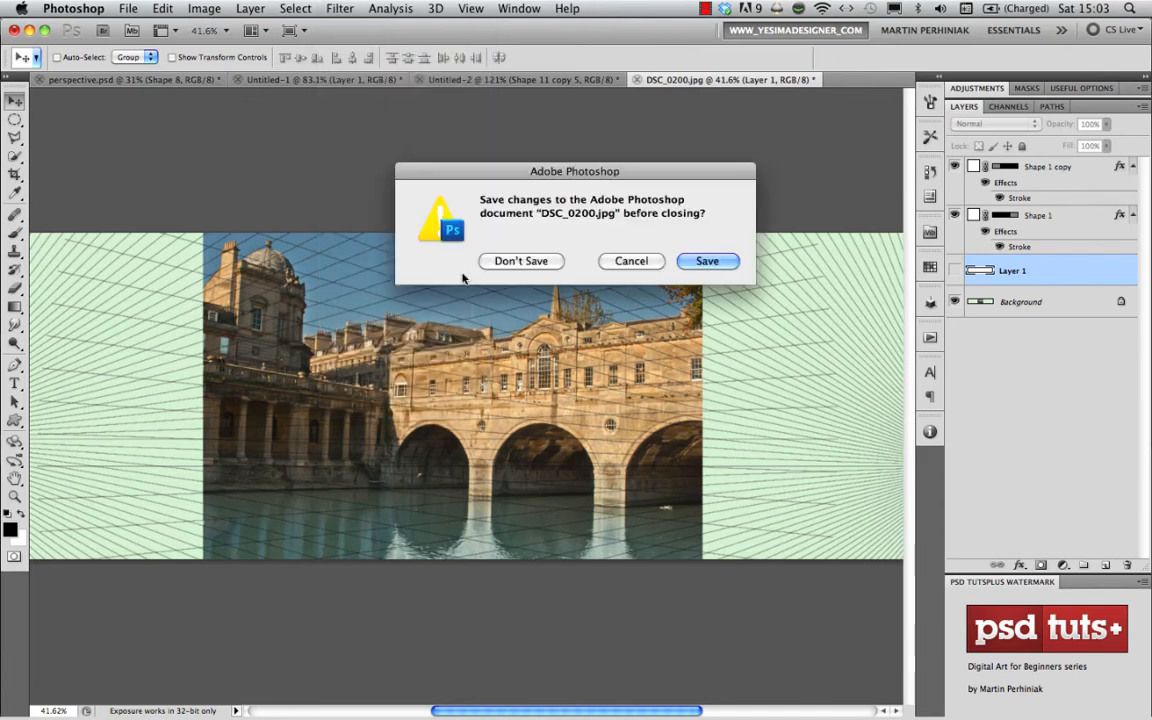
pyautogui.click(522, 260)
pyautogui.press('super+w')
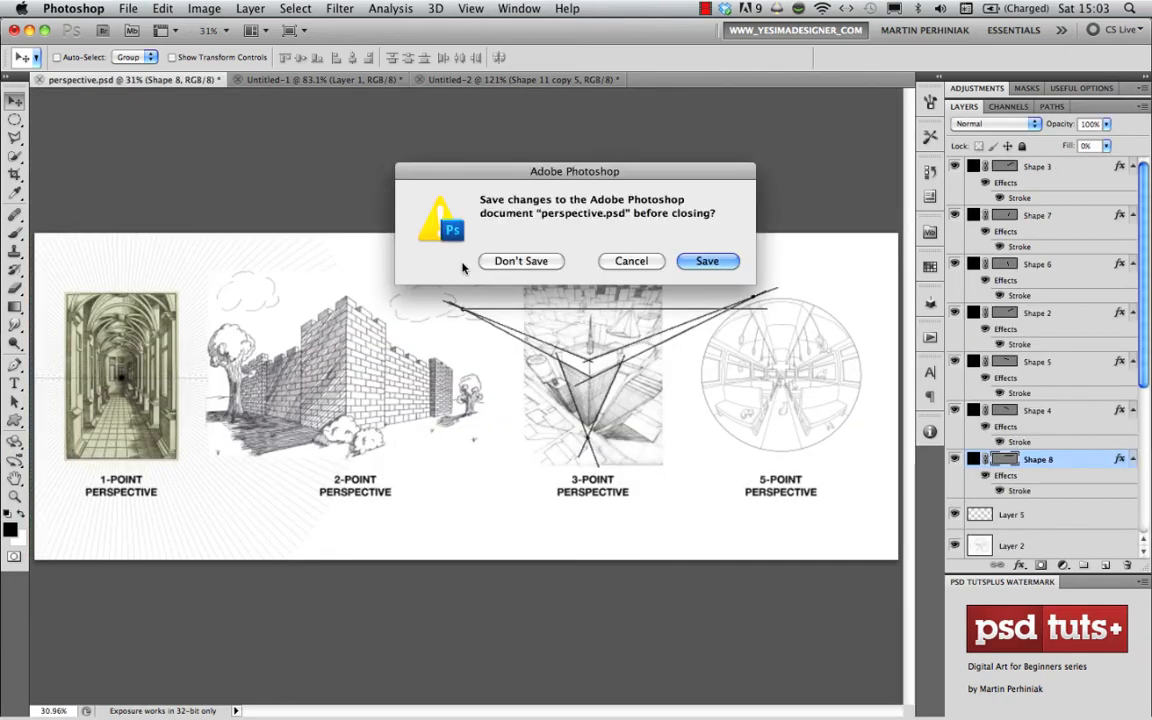
pyautogui.press('super+d')
# - Add a new layer and, in the Vanishing Point filter, create a four-cornered floor plane across the canvas's lower half
pyautogui.press('super+shift+alt+n')
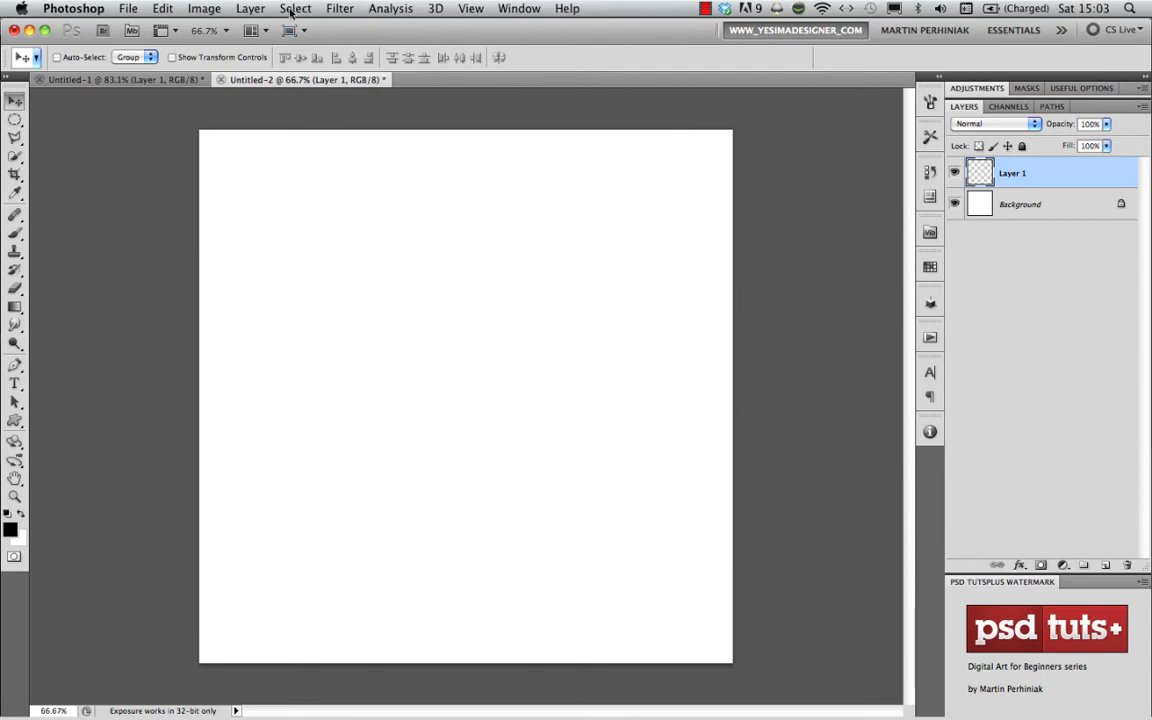
pyautogui.click(326, 9)
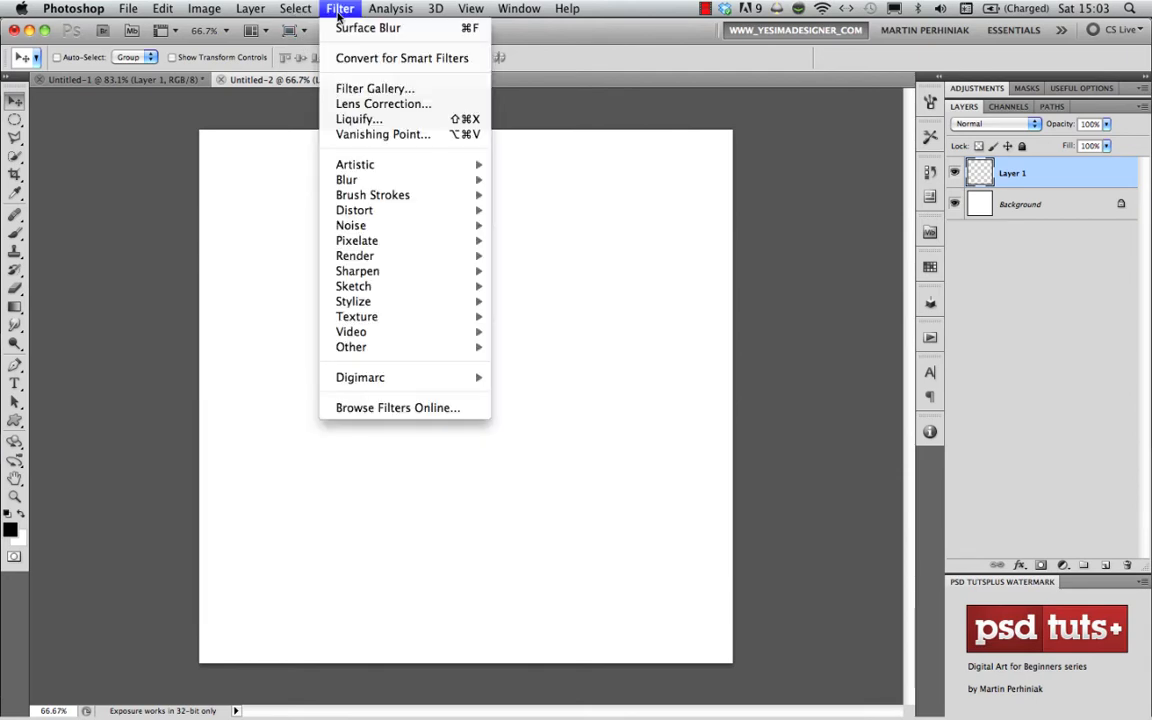
pyautogui.click(369, 136)
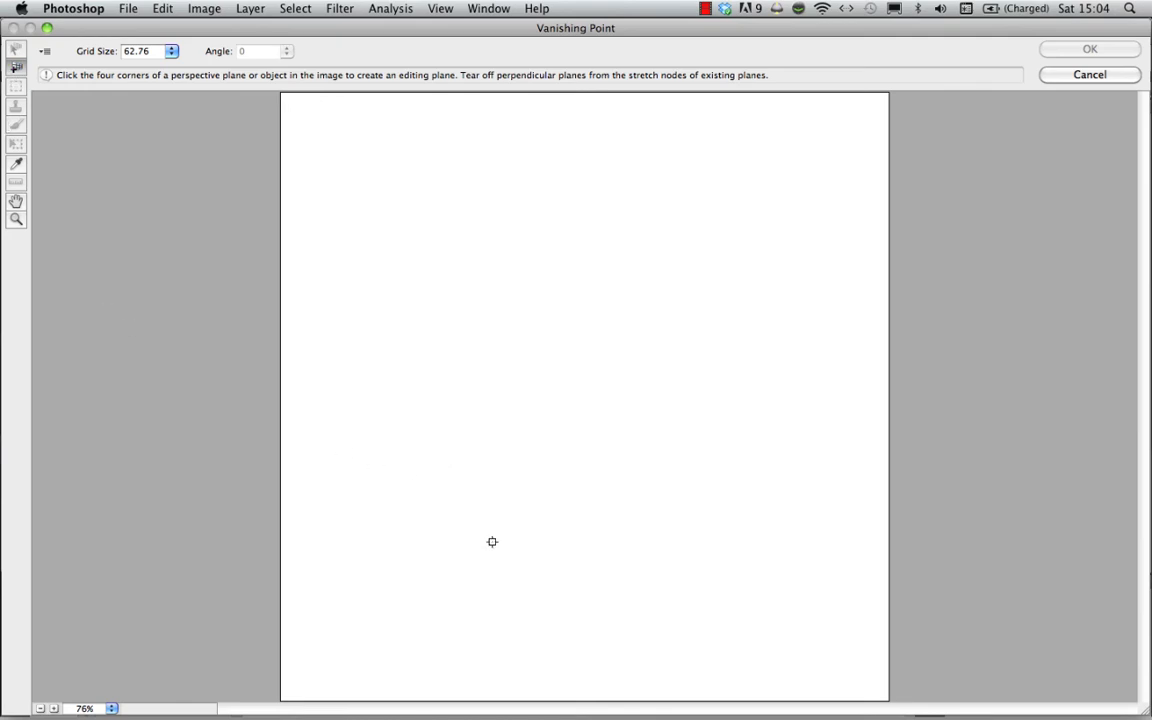
pyautogui.click(470, 569)
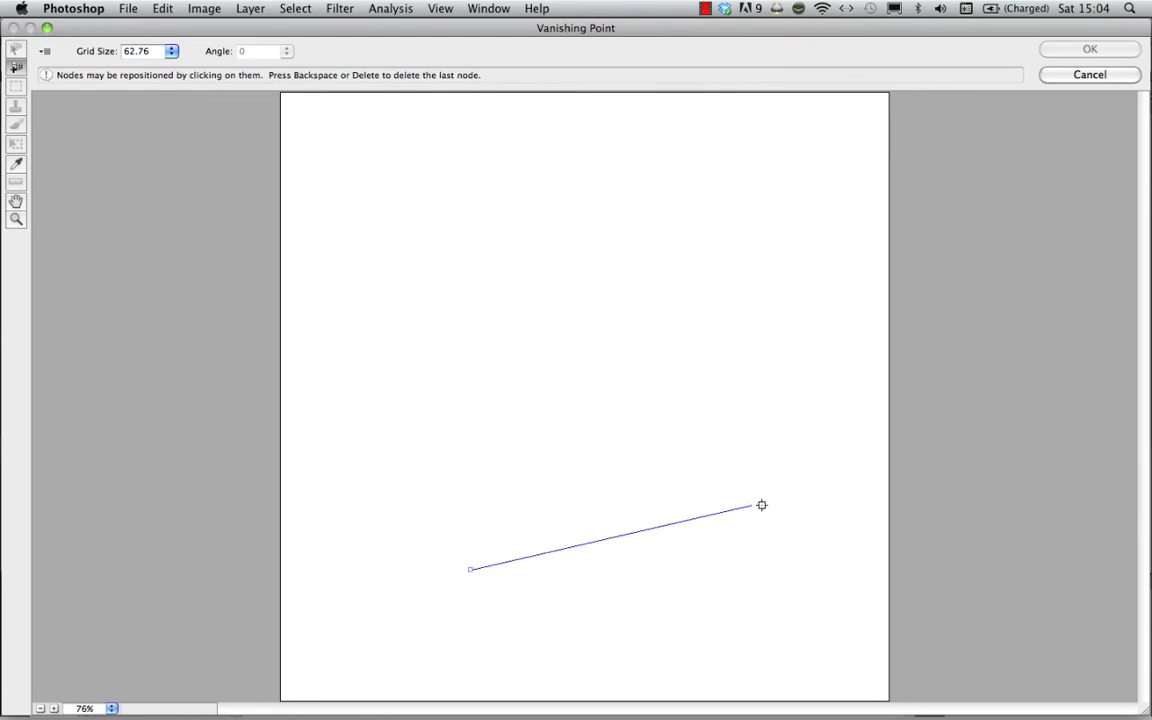
pyautogui.click(844, 516)
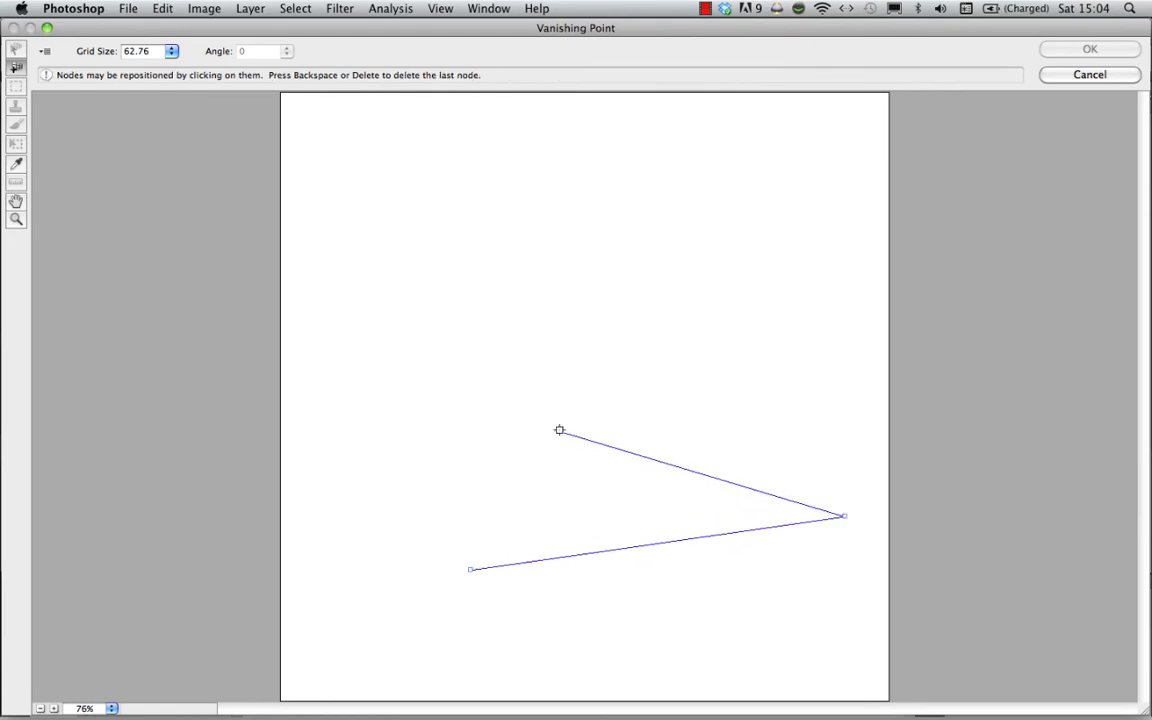
pyautogui.click(496, 447)
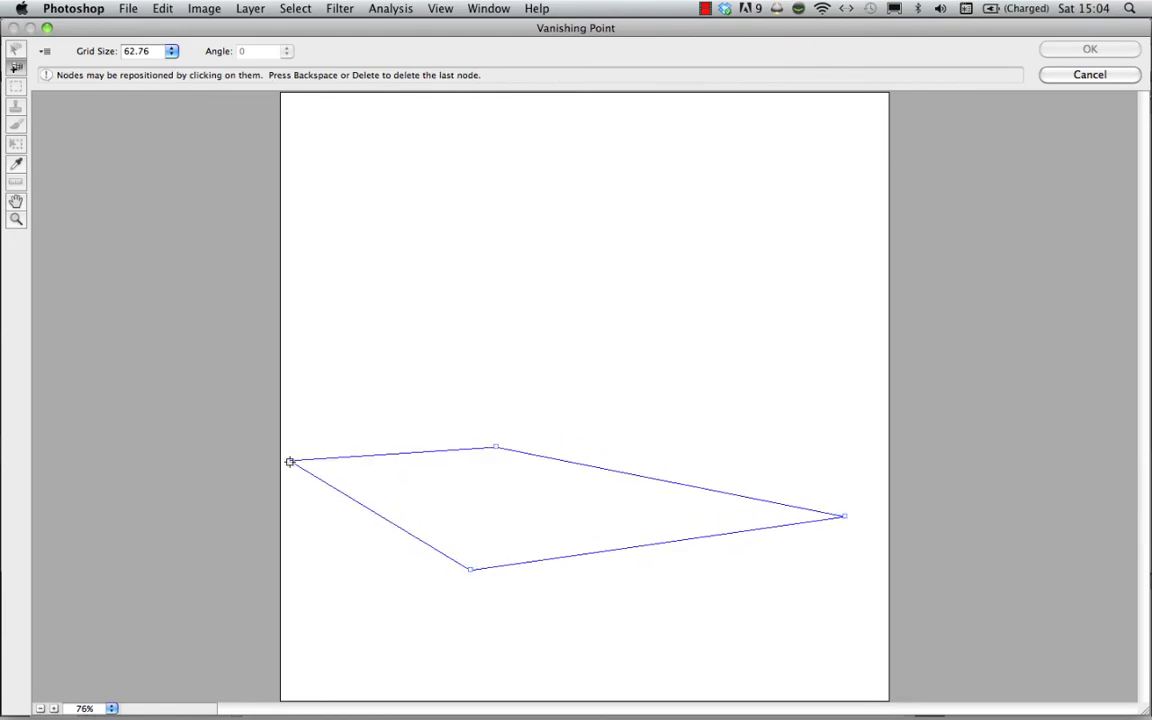
pyautogui.click(291, 460)
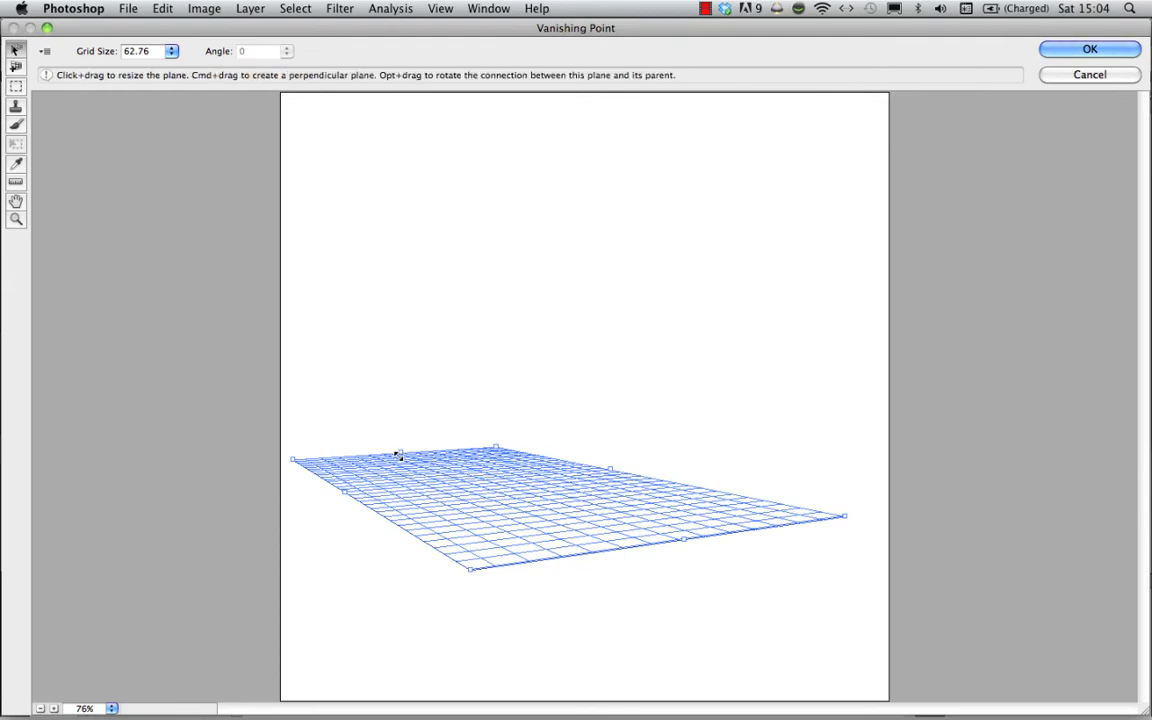
# - Pull two perpendicular wall planes up from the floor plane's back edges, and select each of the three planes in turn
pyautogui.press('super')
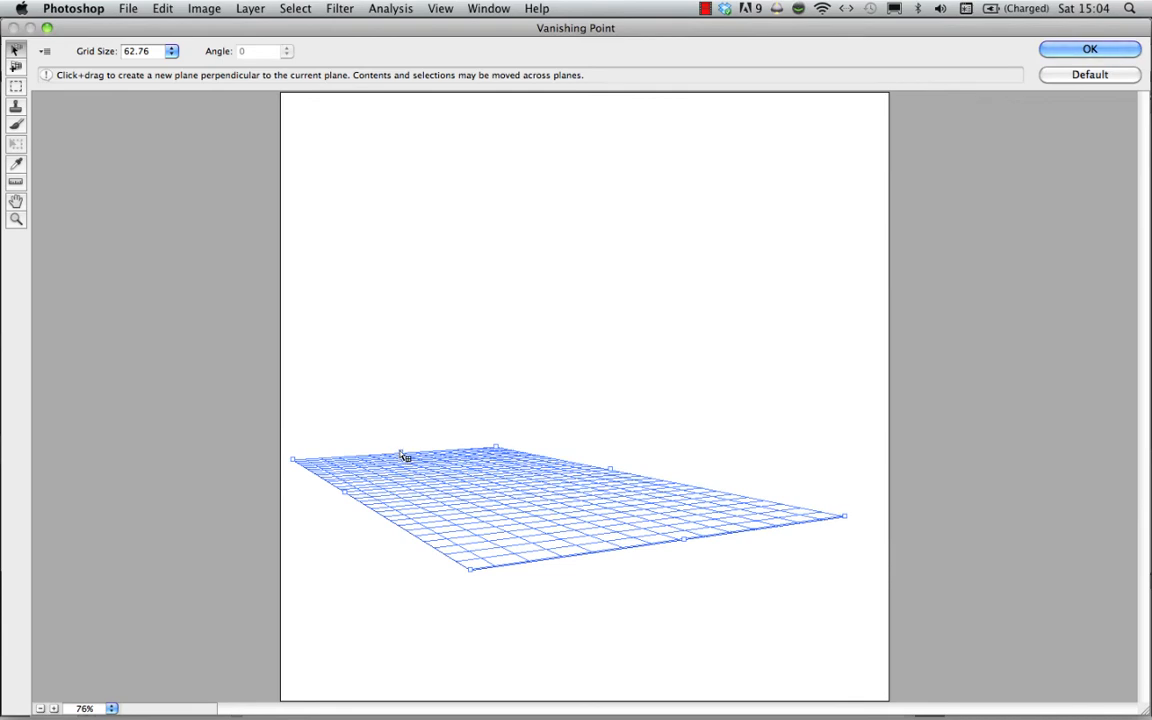
pyautogui.moveTo(401, 453); pyautogui.dragTo(419, 190)
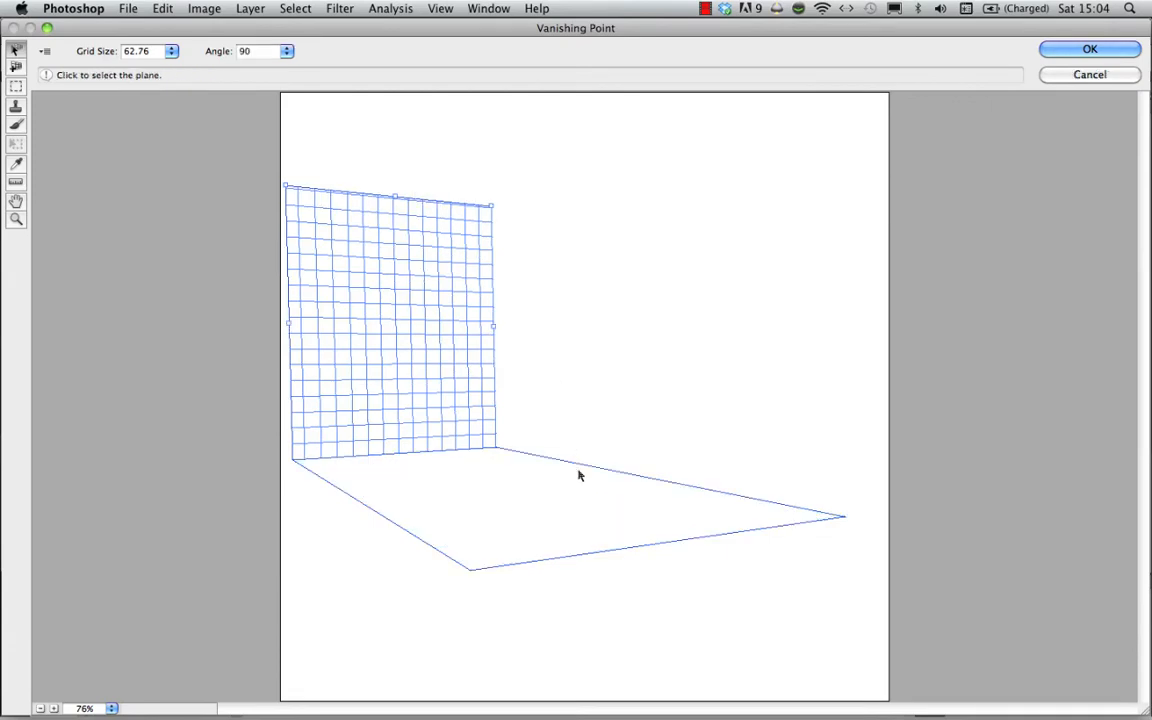
pyautogui.keyDown('alt'); pyautogui.click(612, 475); pyautogui.keyUp('alt')
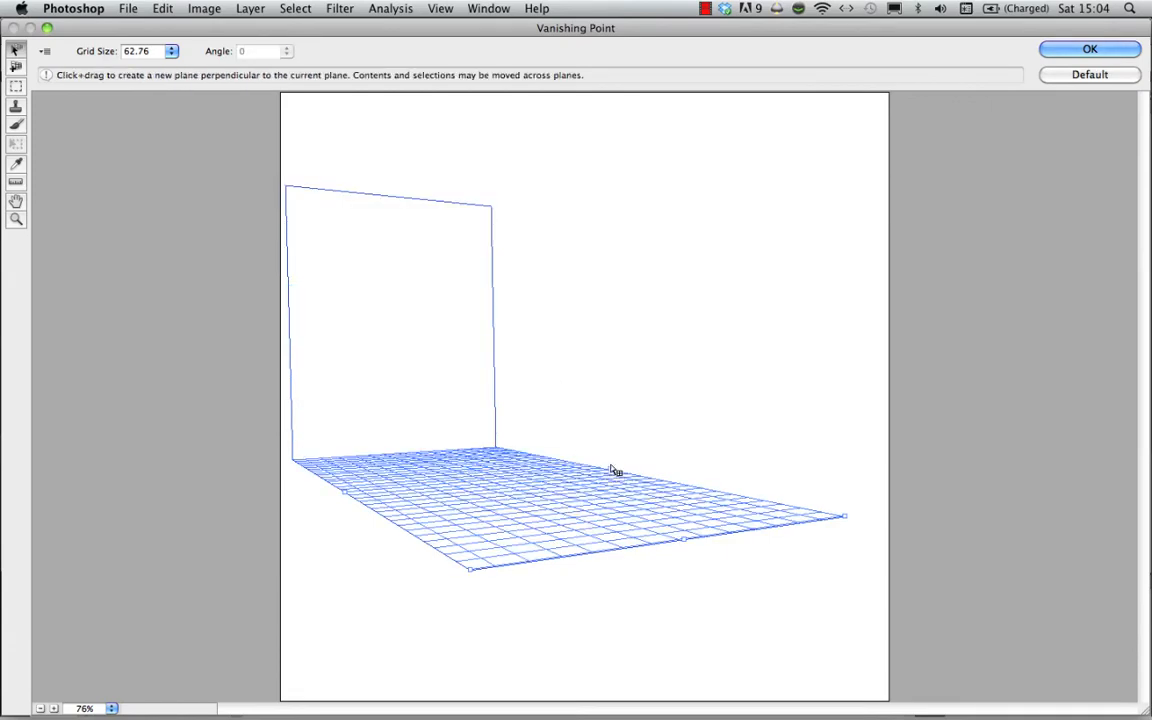
pyautogui.moveTo(613, 470); pyautogui.dragTo(605, 148)
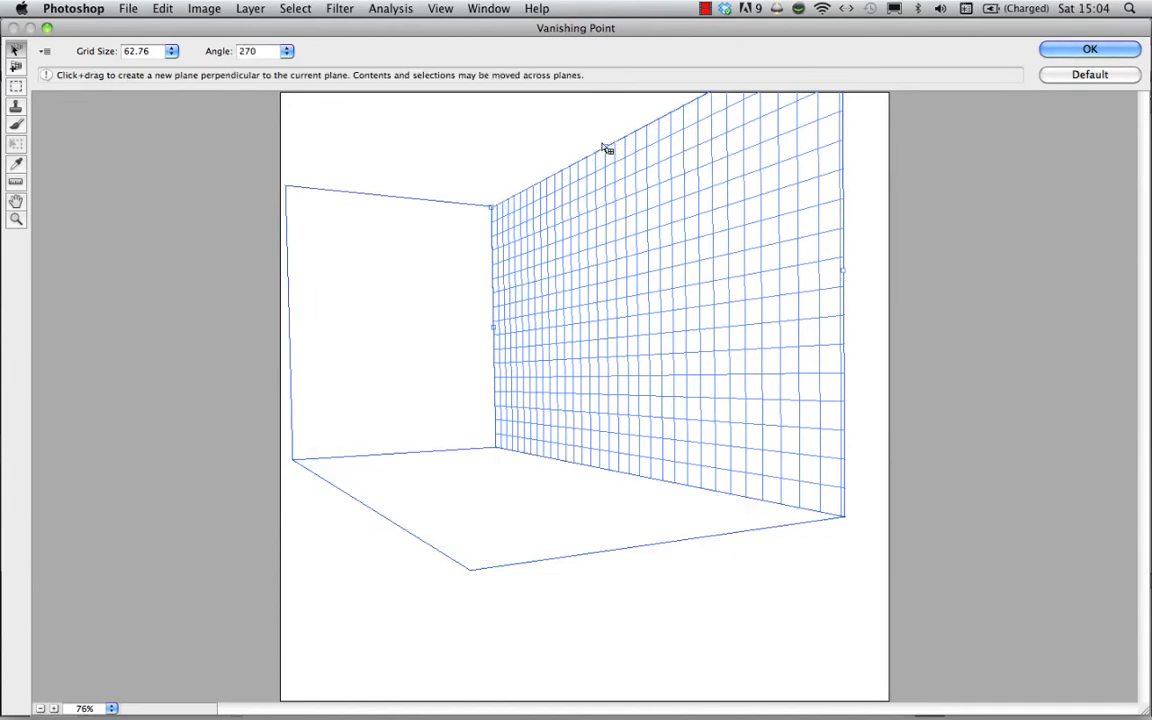
pyautogui.click(436, 484)
pyautogui.click(414, 391)
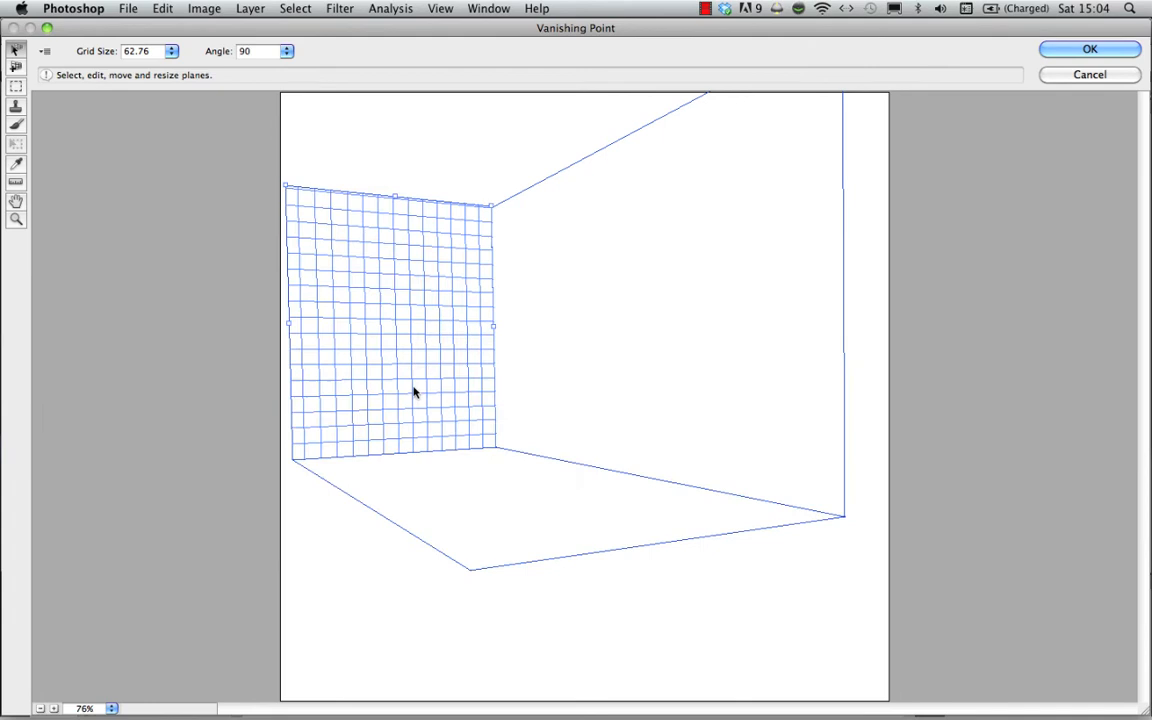
pyautogui.click(562, 386)
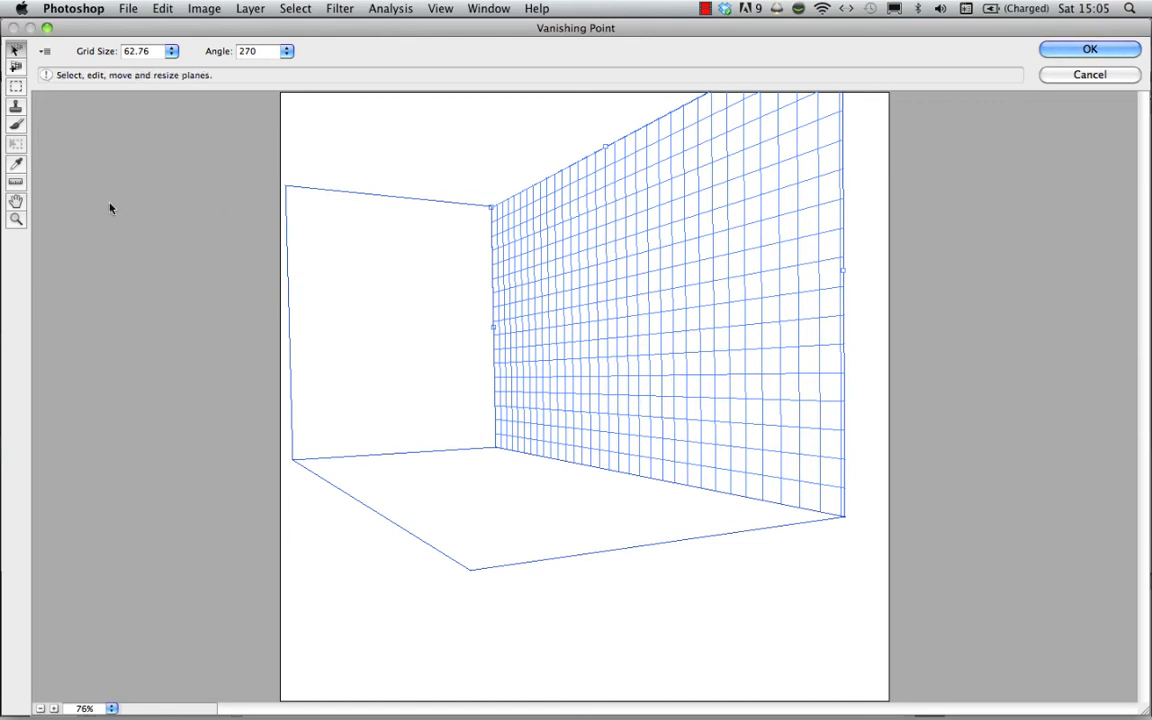
# - Render the perspective grids to Layer 1, apply the filter, and toggle the layer's visibility to compare
pyautogui.click(45, 53)
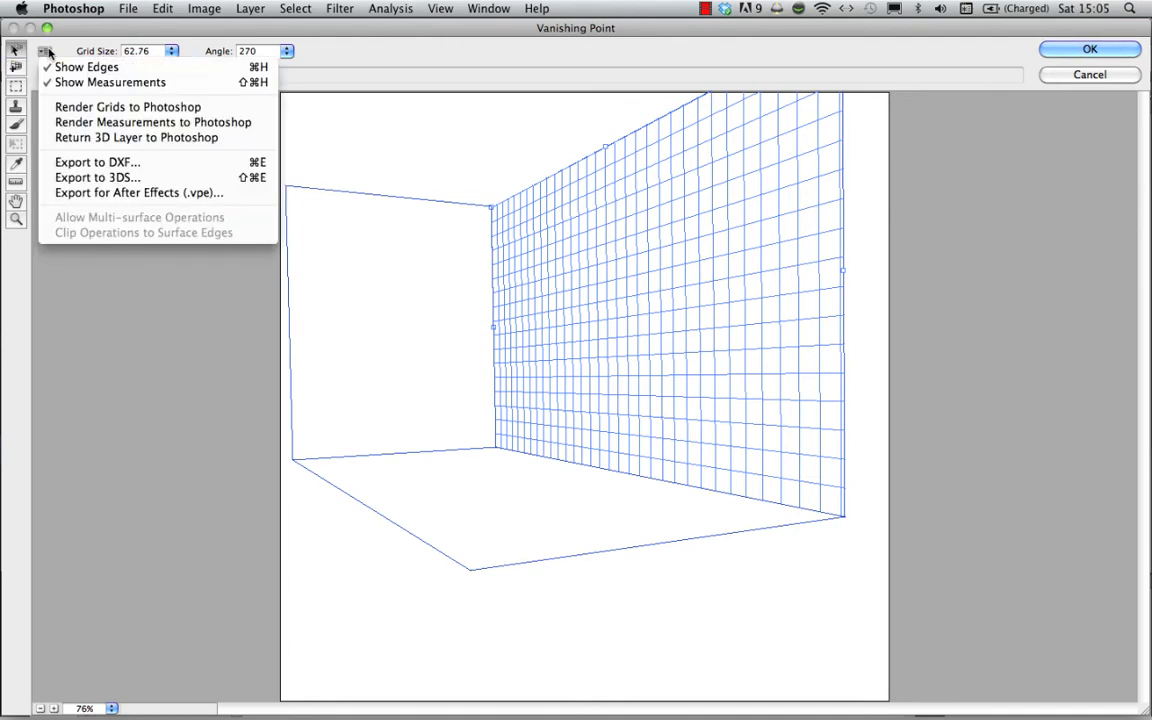
pyautogui.click(126, 108)
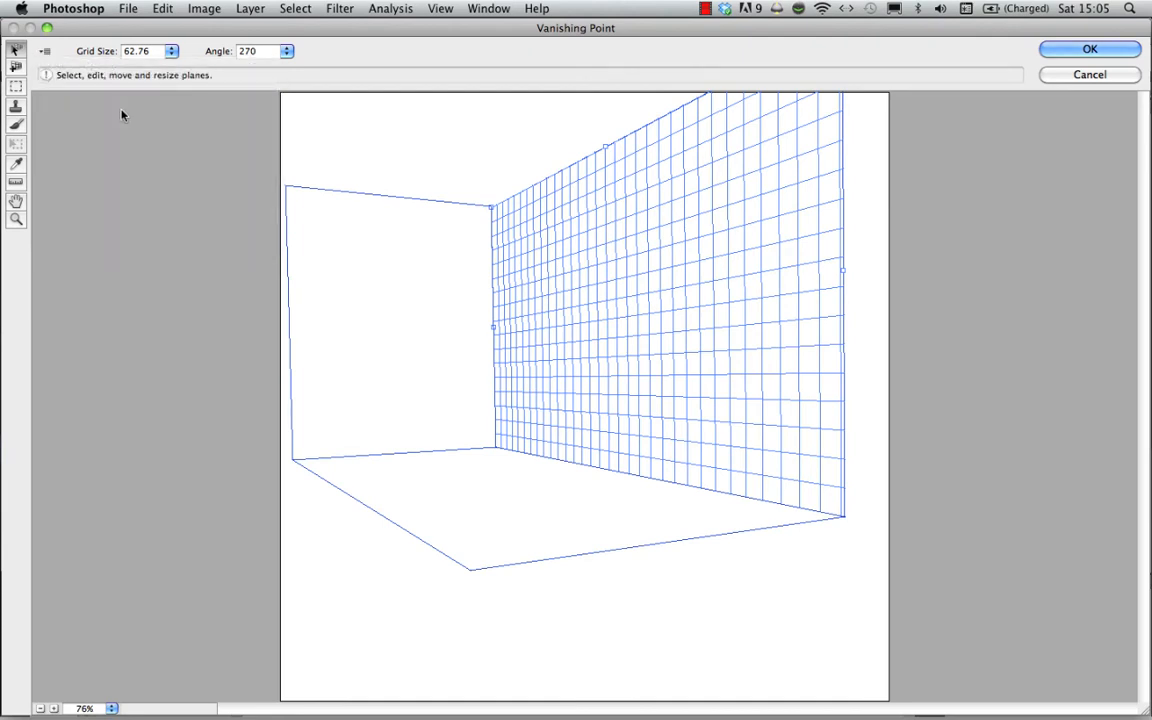
pyautogui.click(1089, 49)
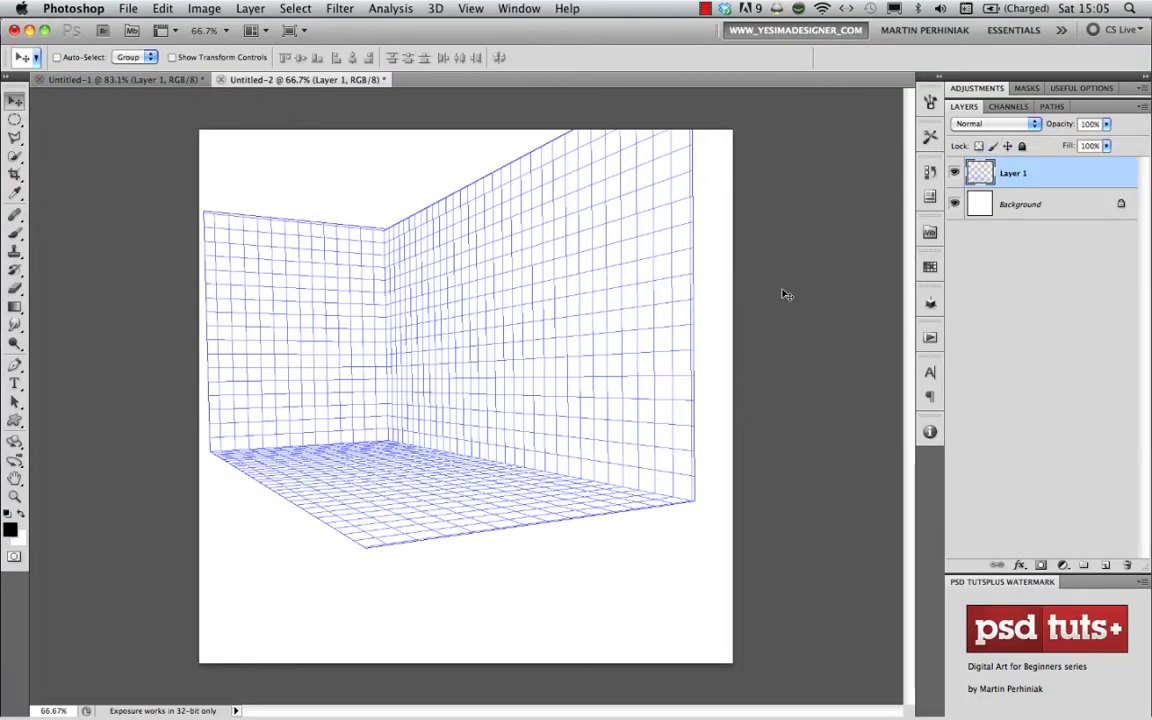
pyautogui.click(955, 174)
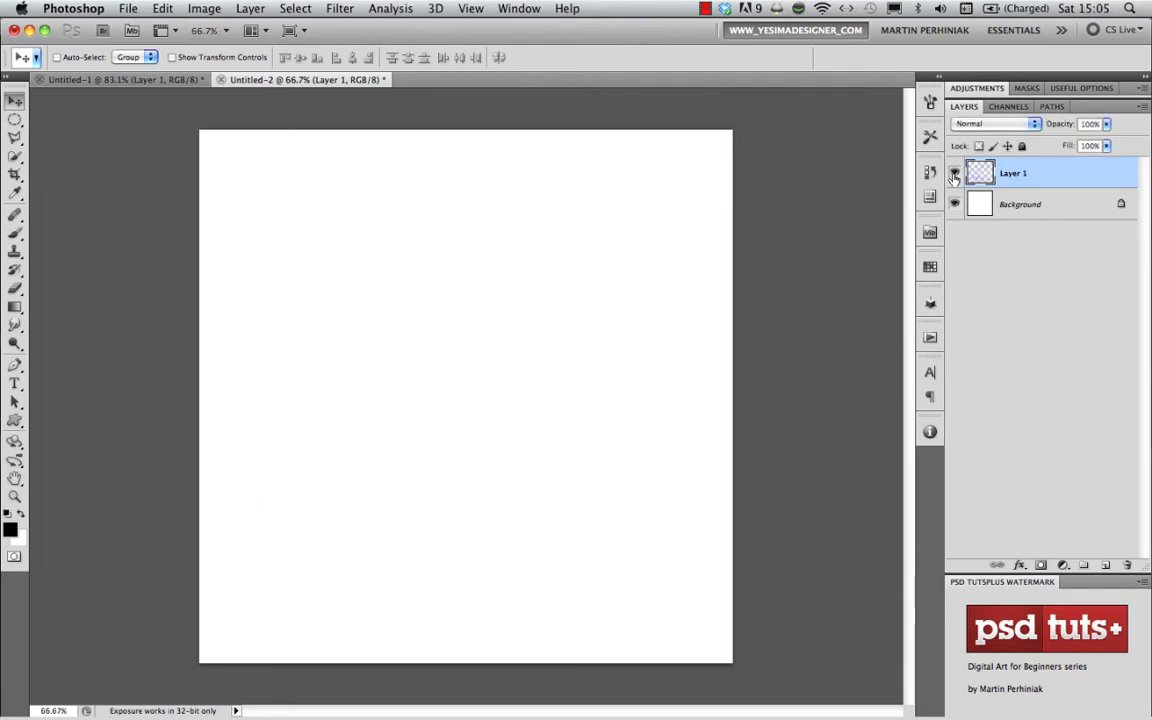
pyautogui.click(955, 174)
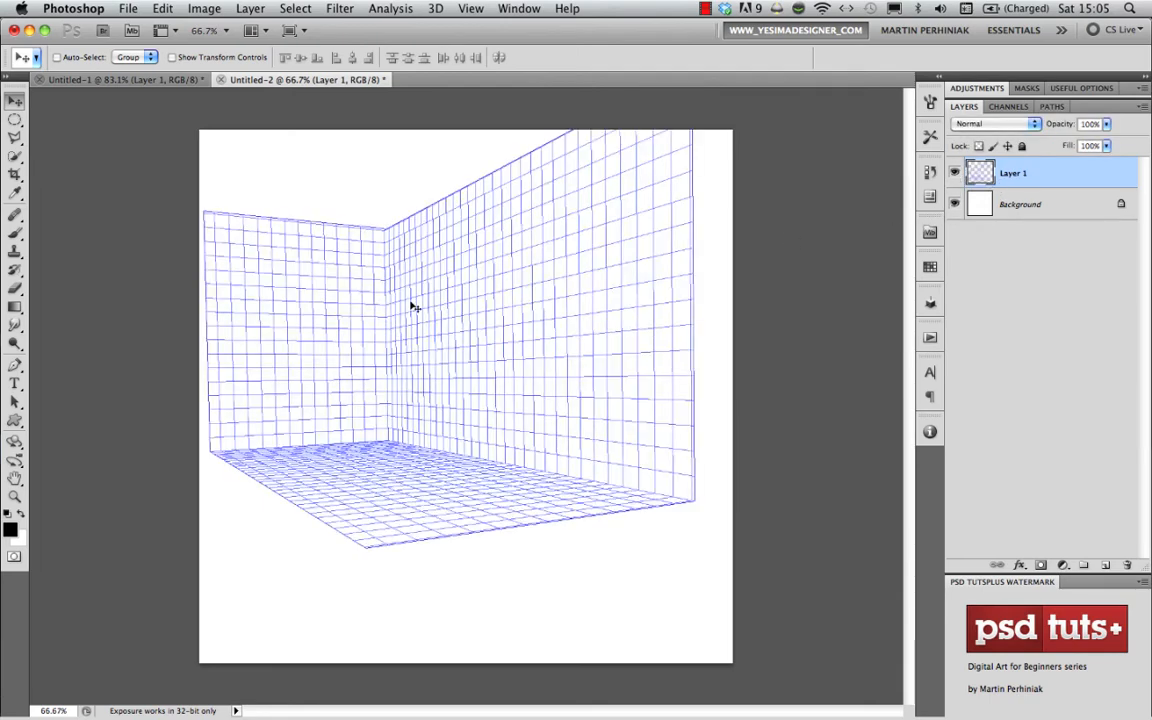
# - Inspect the rendered floor and wall grids up close, and undo the grids together with their layer
pyautogui.moveTo(418, 310); pyautogui.dragTo(465, 366)
pyautogui.moveTo(467, 428); pyautogui.dragTo(496, 411)
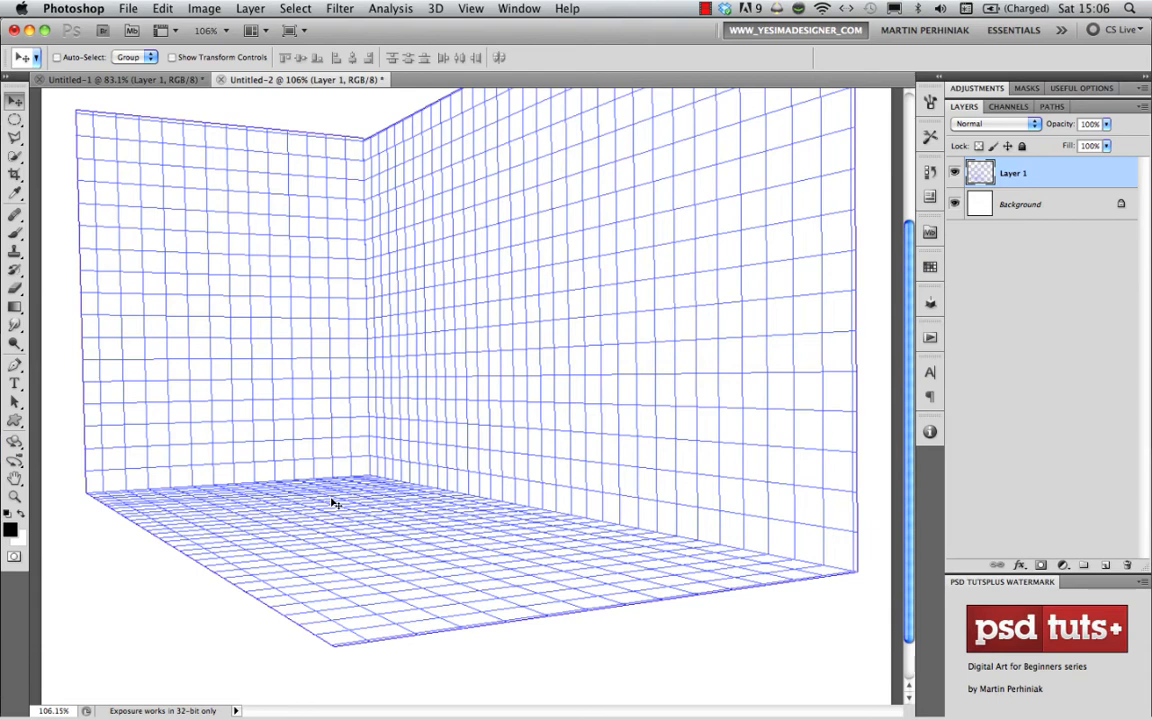
pyautogui.press('super+z')
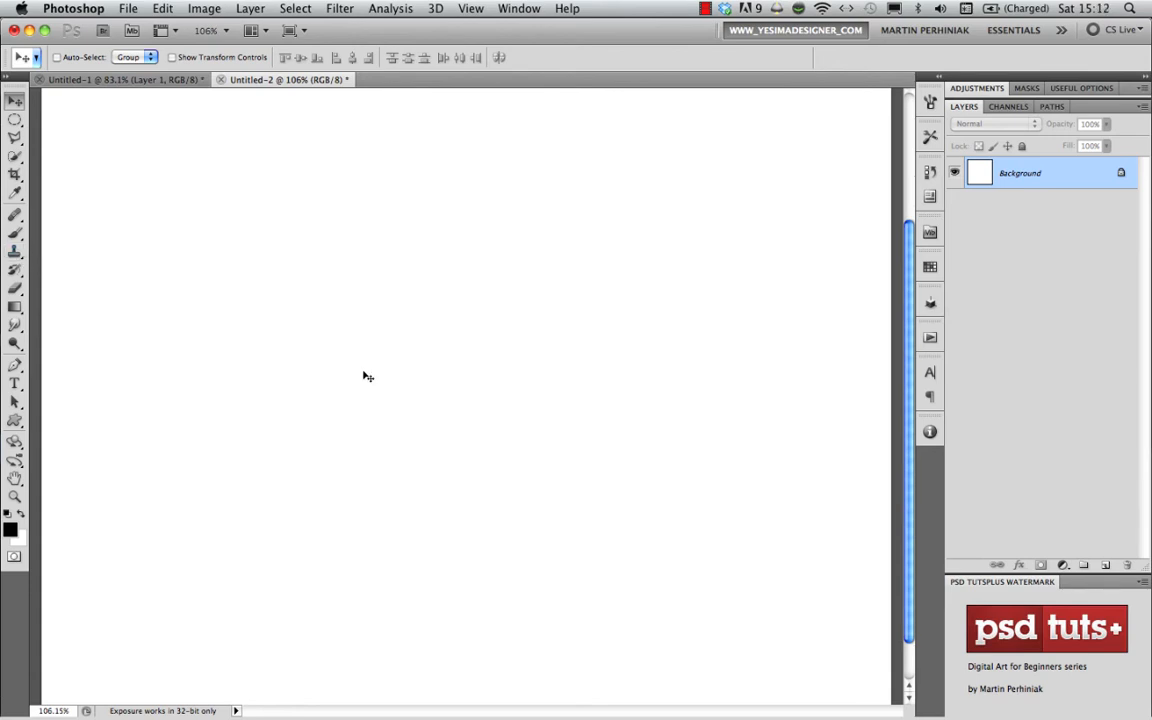
# - Add a new layer and draw three overlapping black rectangles in Fill Pixels mode as a low building block with two towers
pyautogui.press('super+shift+alt+n')
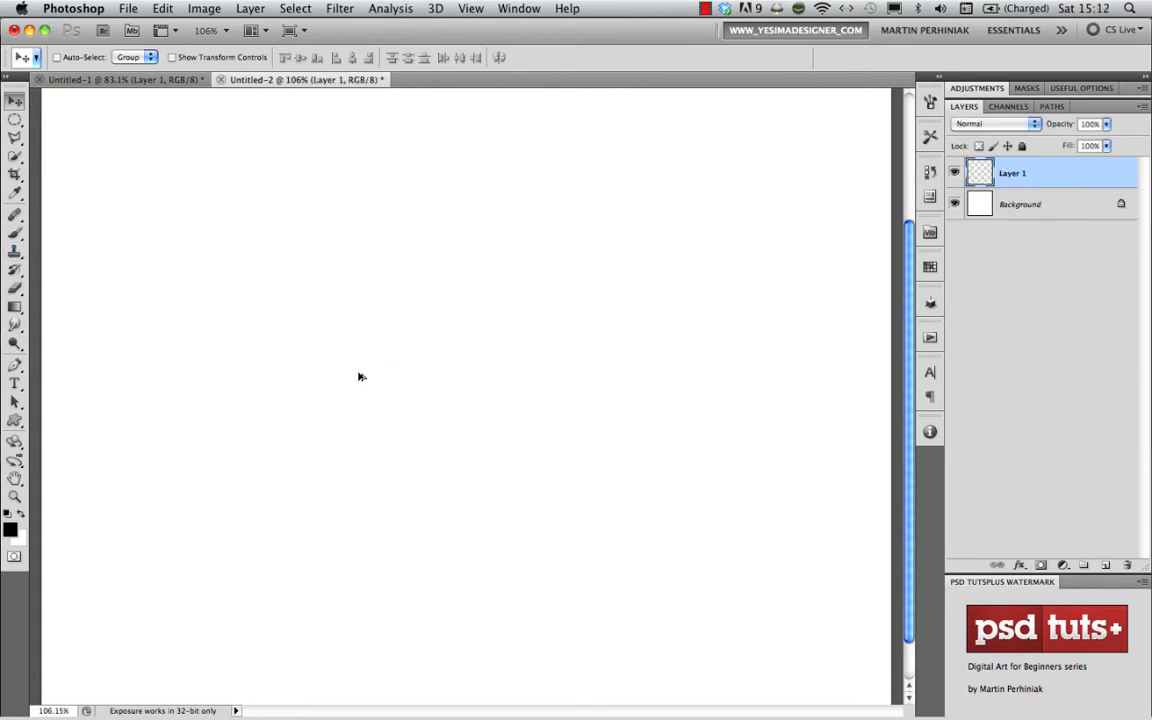
pyautogui.click(14, 420)
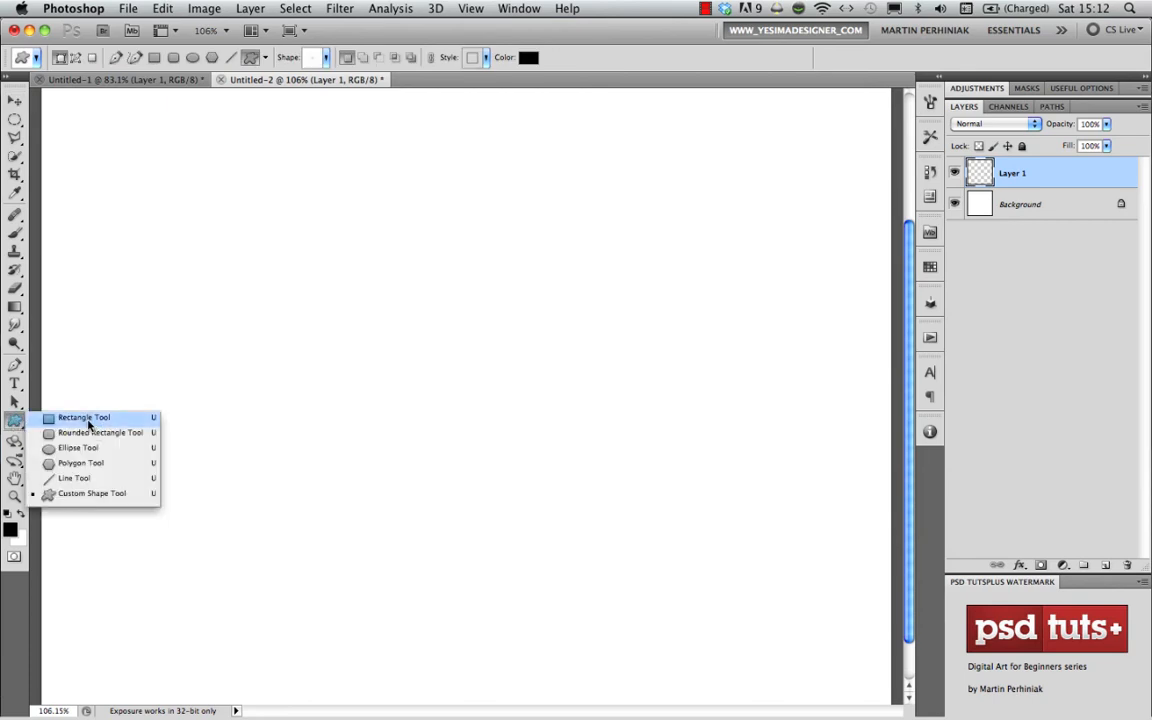
pyautogui.click(86, 418)
pyautogui.click(91, 58)
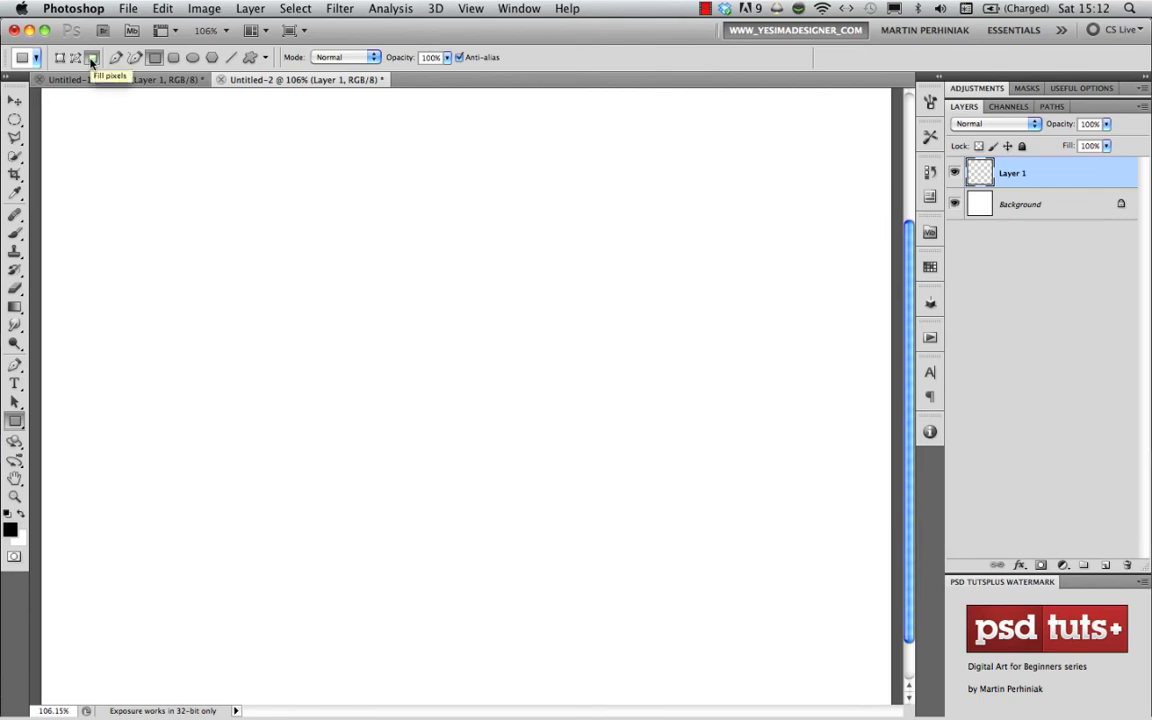
pyautogui.moveTo(301, 330); pyautogui.dragTo(374, 530)
pyautogui.moveTo(347, 400); pyautogui.dragTo(534, 530)
pyautogui.moveTo(516, 360); pyautogui.dragTo(578, 528)
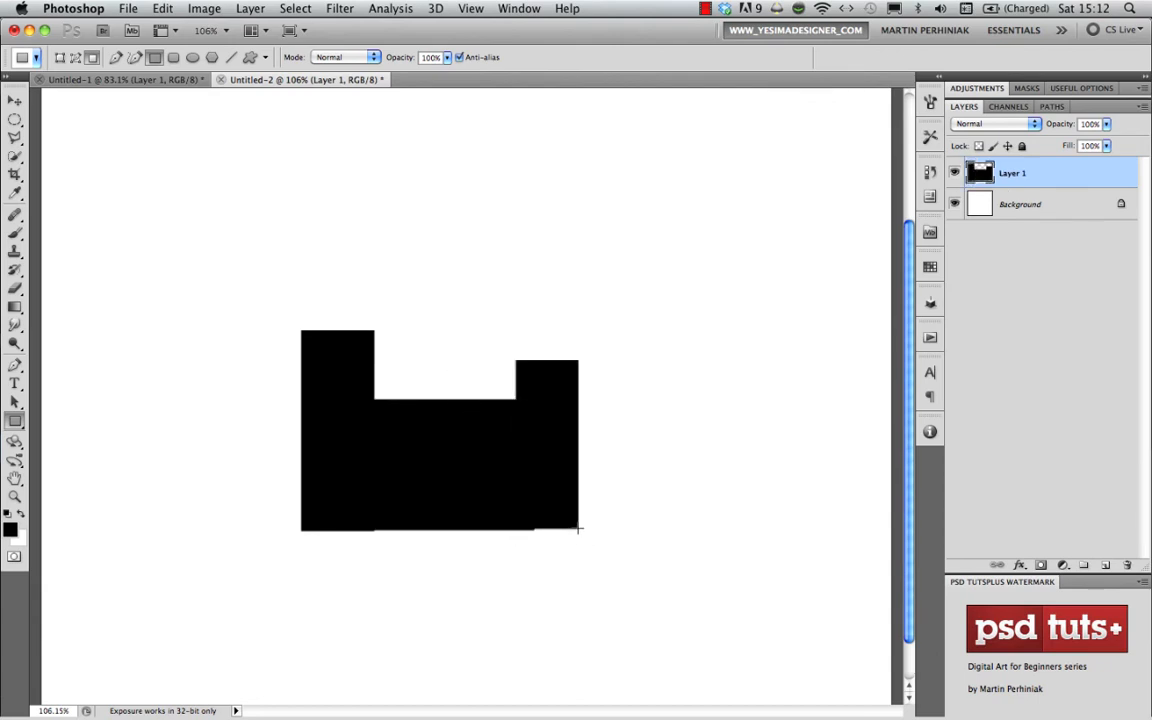
# - Draw a filled black circle as a dome between the towers and a smaller one as a rounded cap on the left tower
pyautogui.click(18, 423)
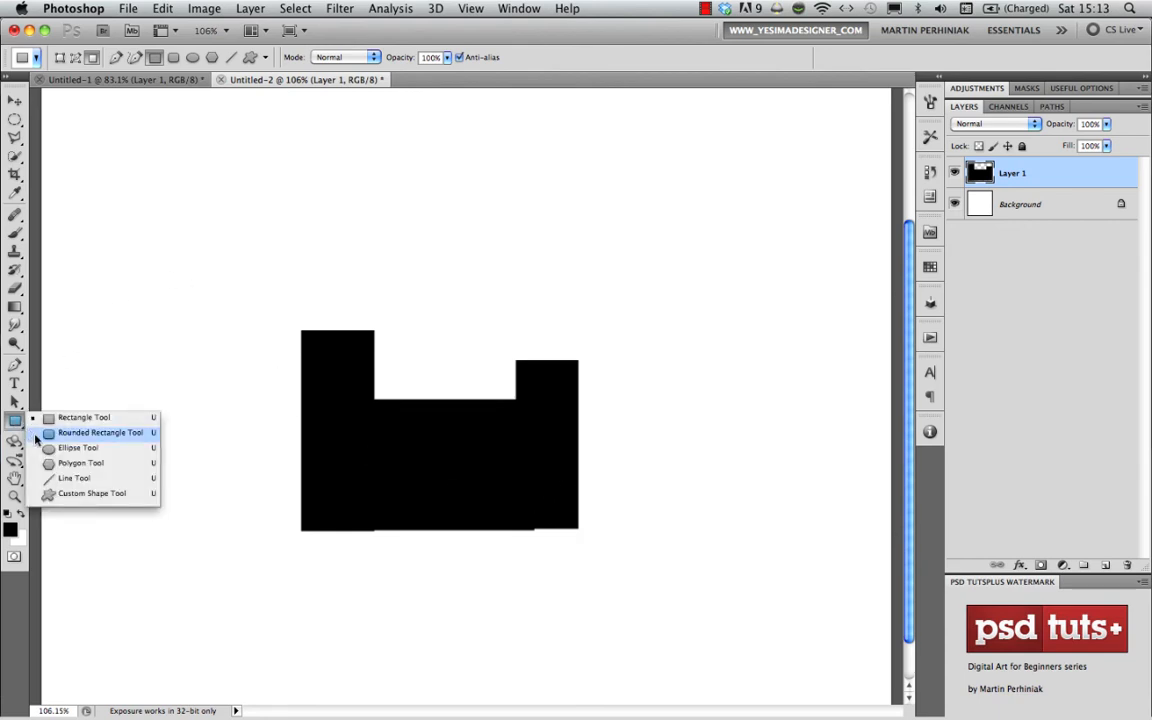
pyautogui.click(96, 452)
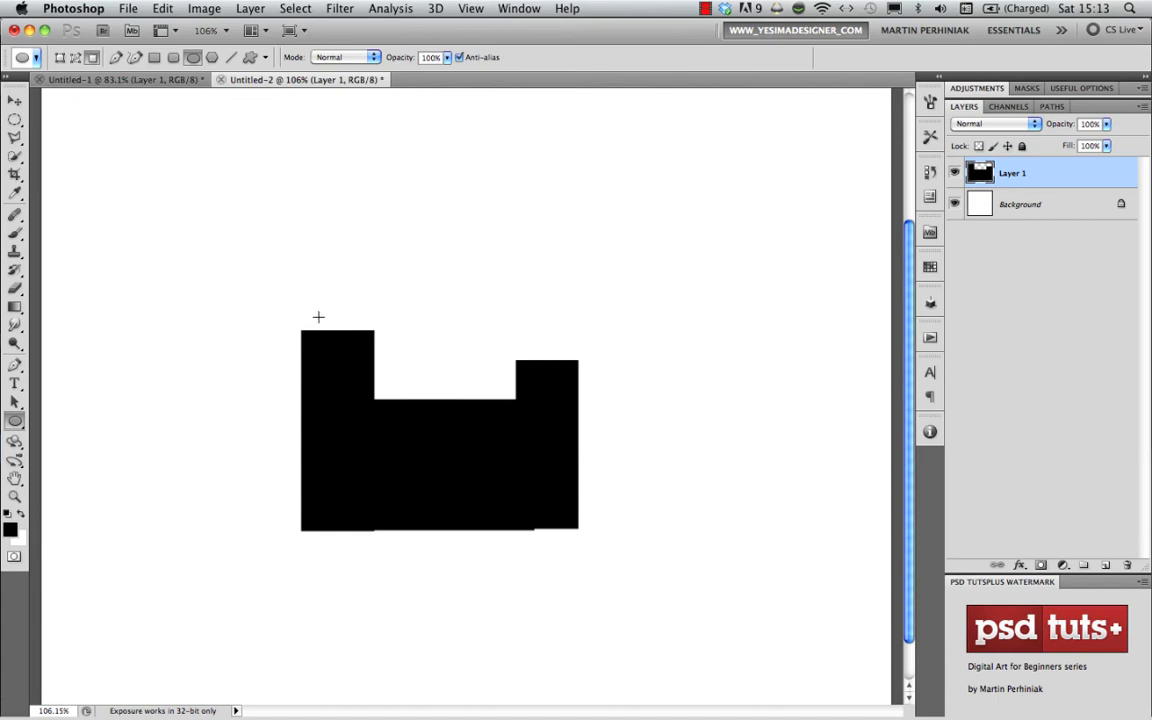
pyautogui.moveTo(309, 253); pyautogui.dragTo(527, 503)
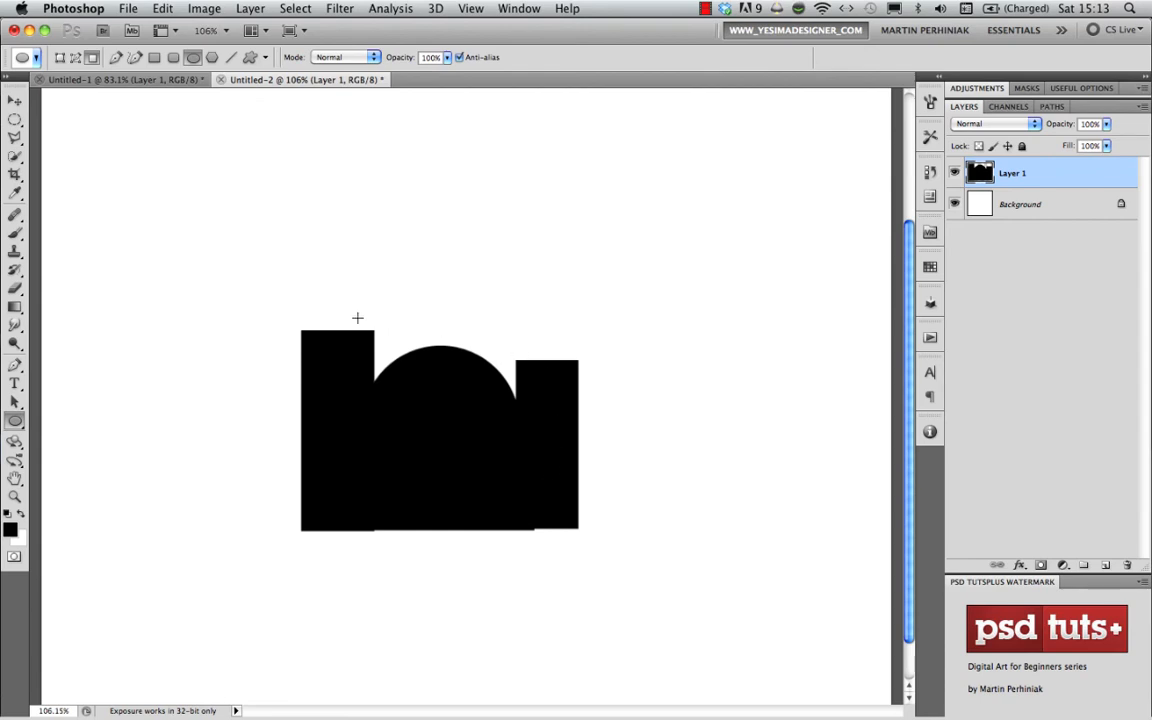
pyautogui.moveTo(307, 295); pyautogui.dragTo(370, 366)
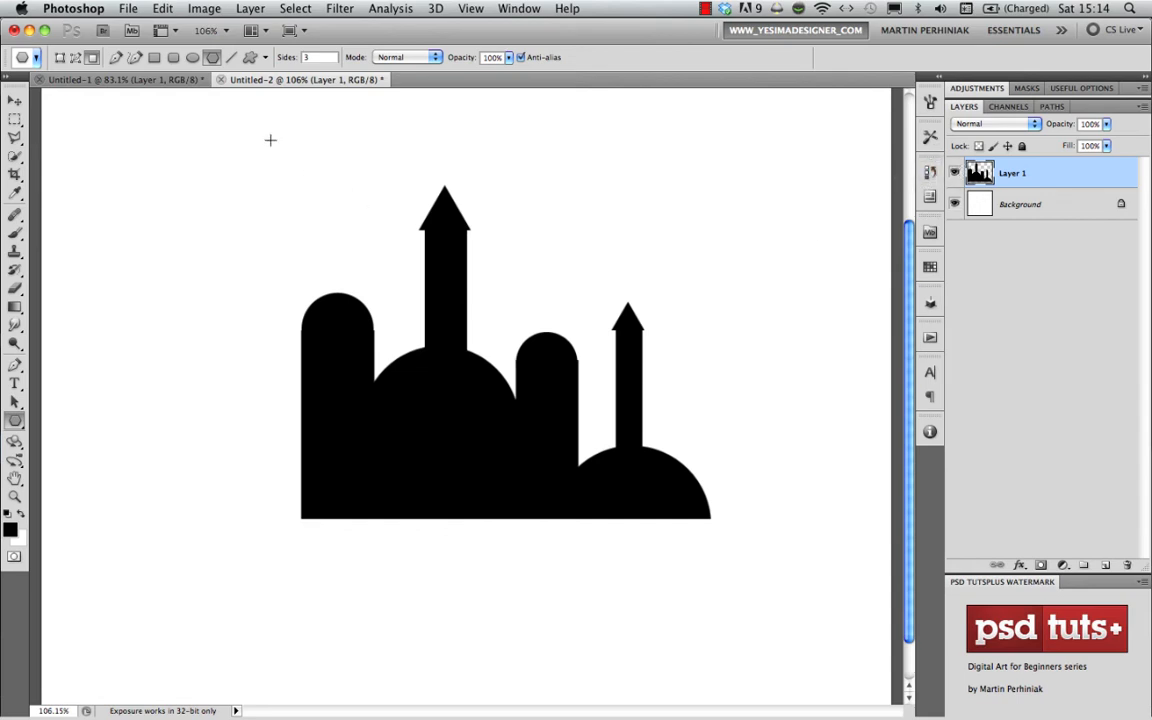
# - Select the entire canvas and copy the black skyline silhouette from Layer 1
pyautogui.click(163, 10)
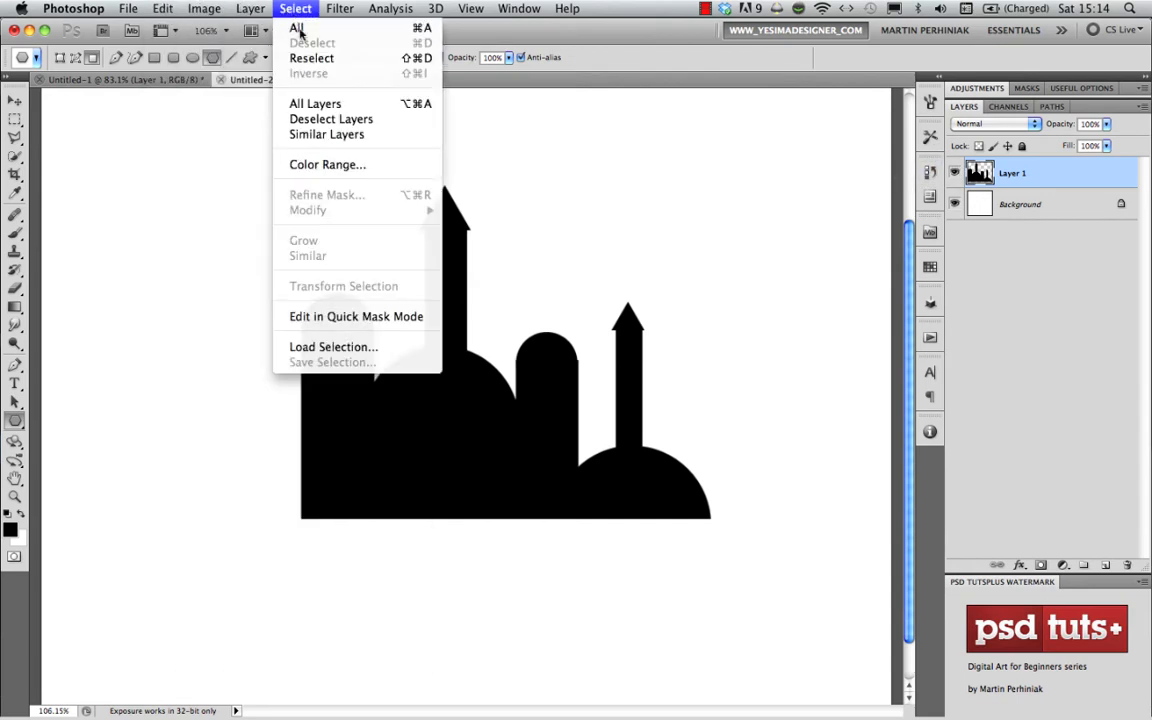
pyautogui.click(296, 28)
pyautogui.click(163, 8)
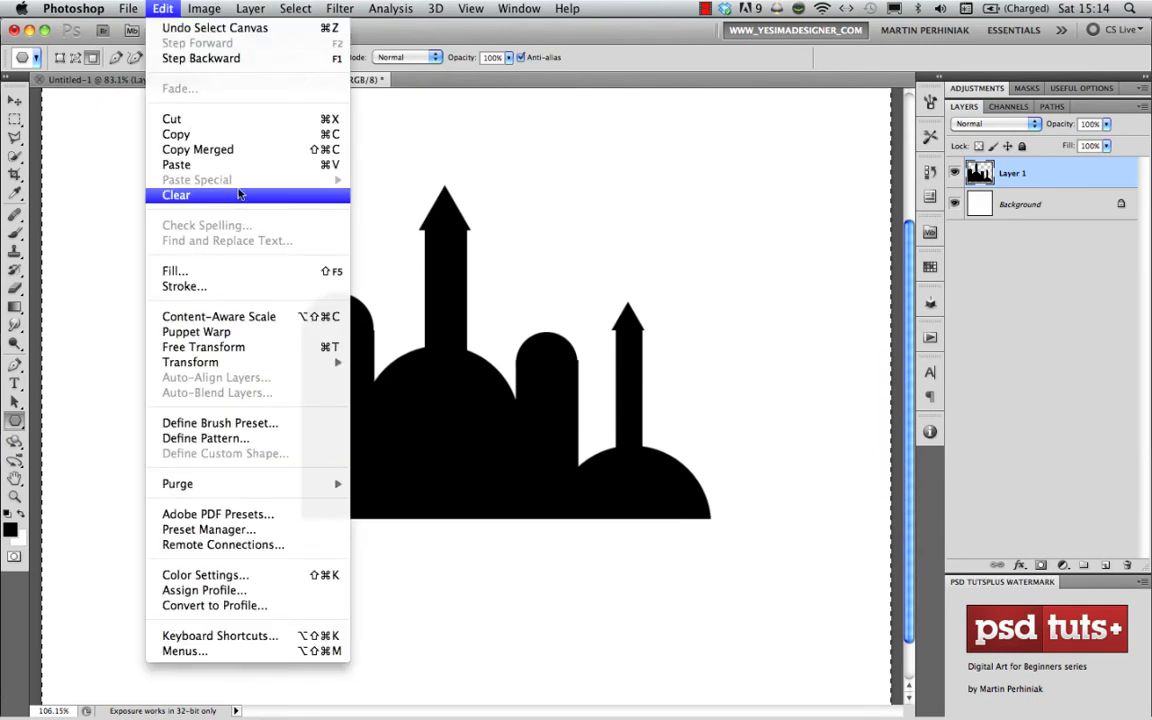
pyautogui.click(204, 136)
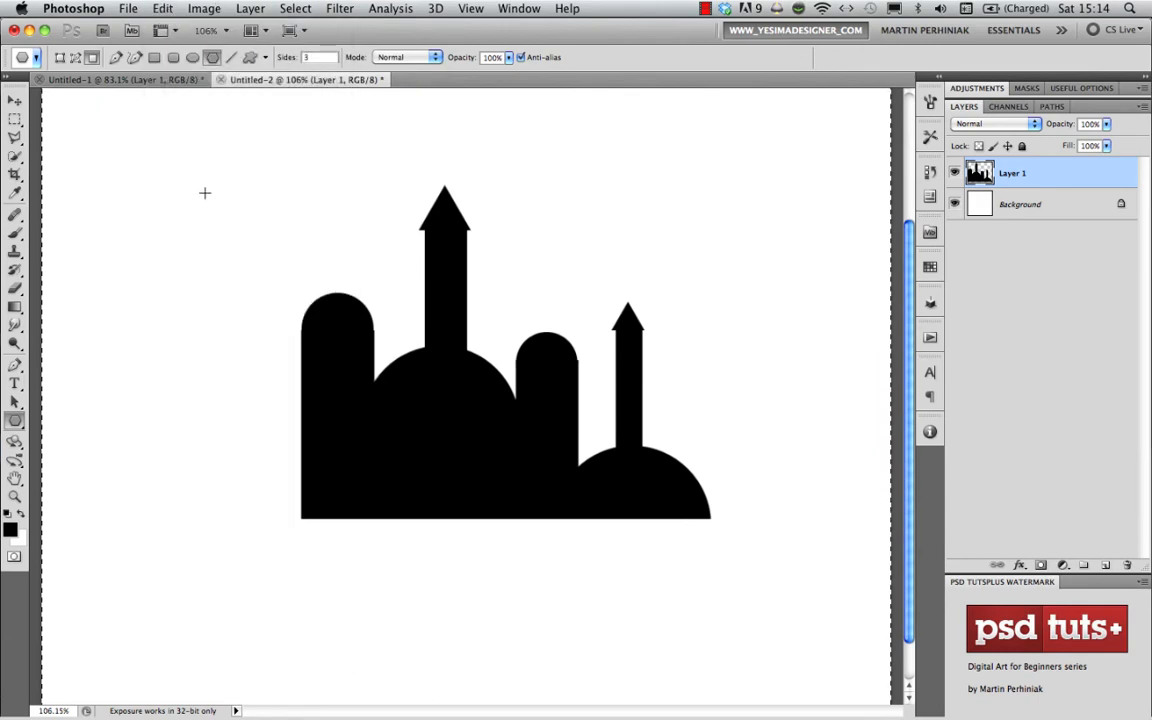
# - Hide Layer 1 and add an empty layer directly above the Background
pyautogui.click(954, 173)
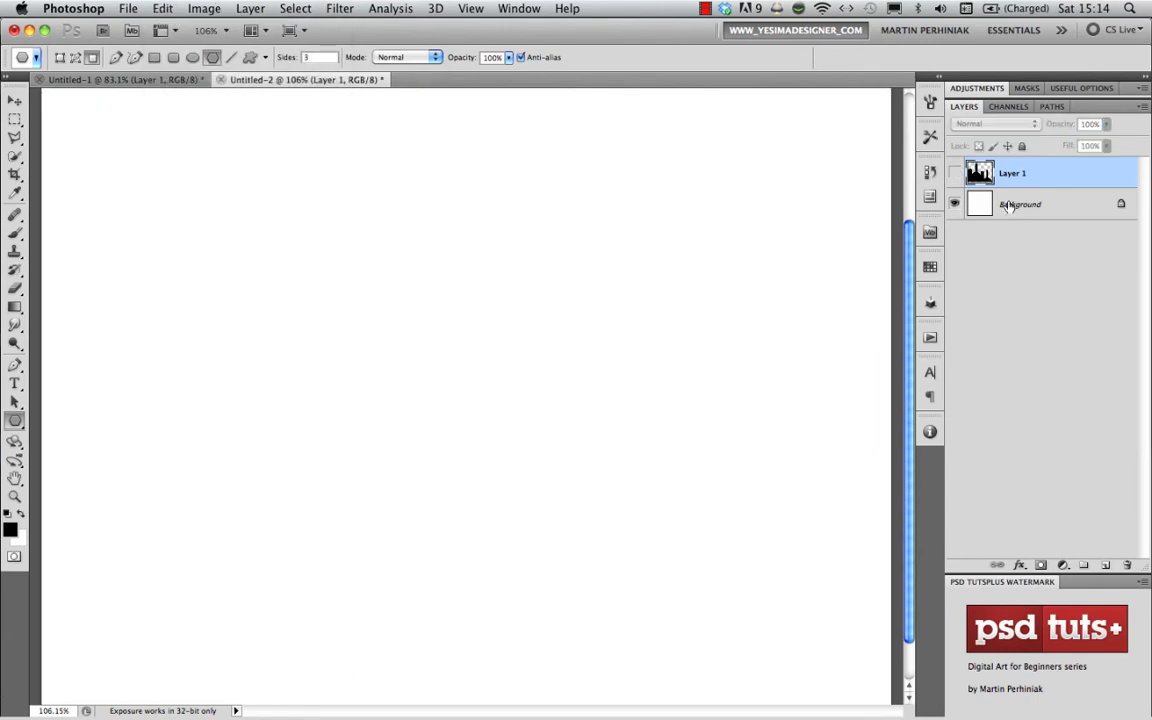
pyautogui.click(1020, 204)
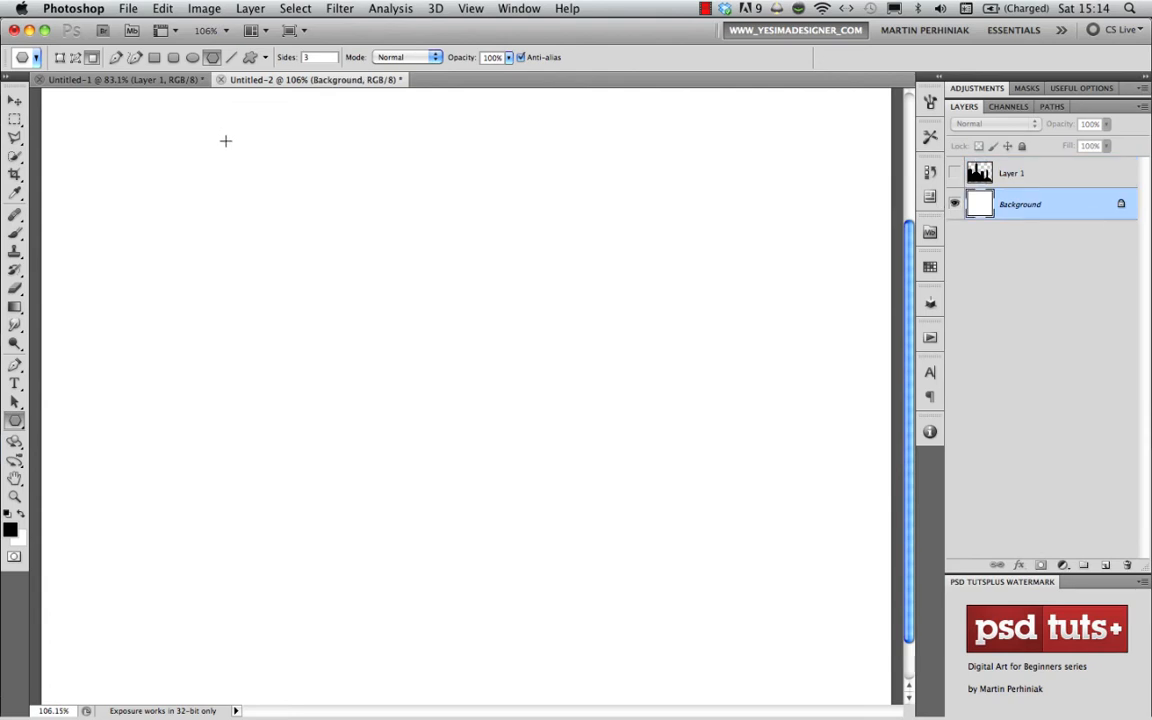
pyautogui.press('super+shift+alt+n')
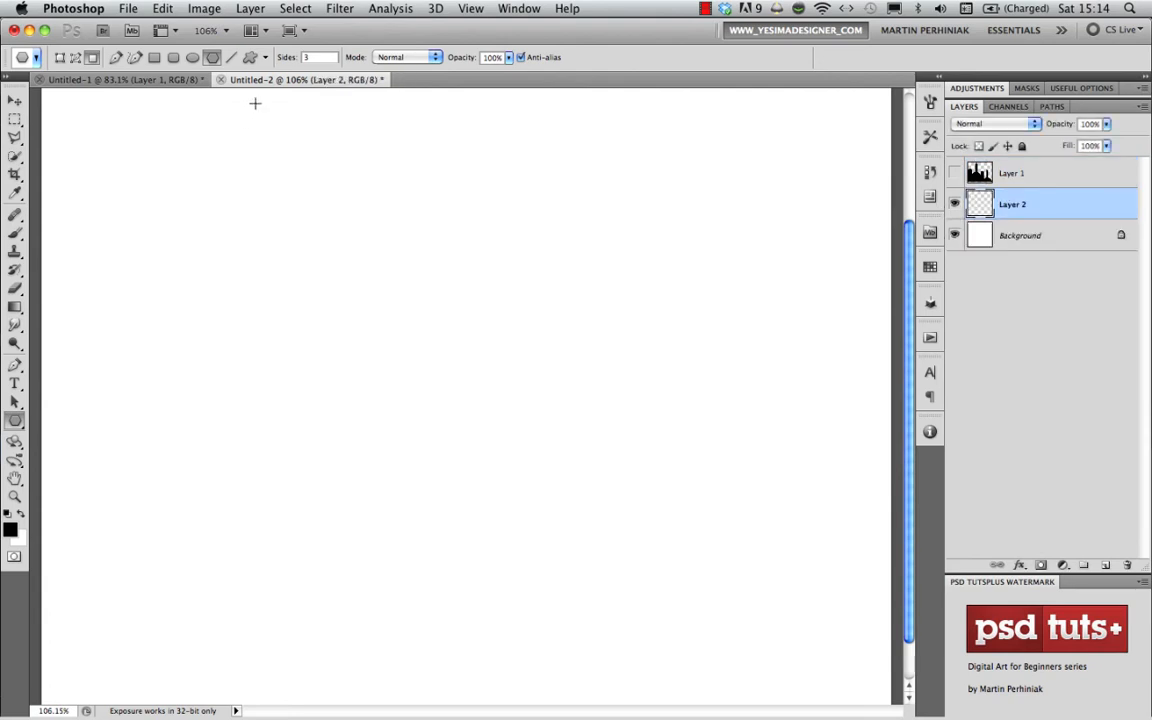
# - Open the Vanishing Point filter, paste the copied skyline silhouette and move it onto the right wall plane
pyautogui.click(334, 9)
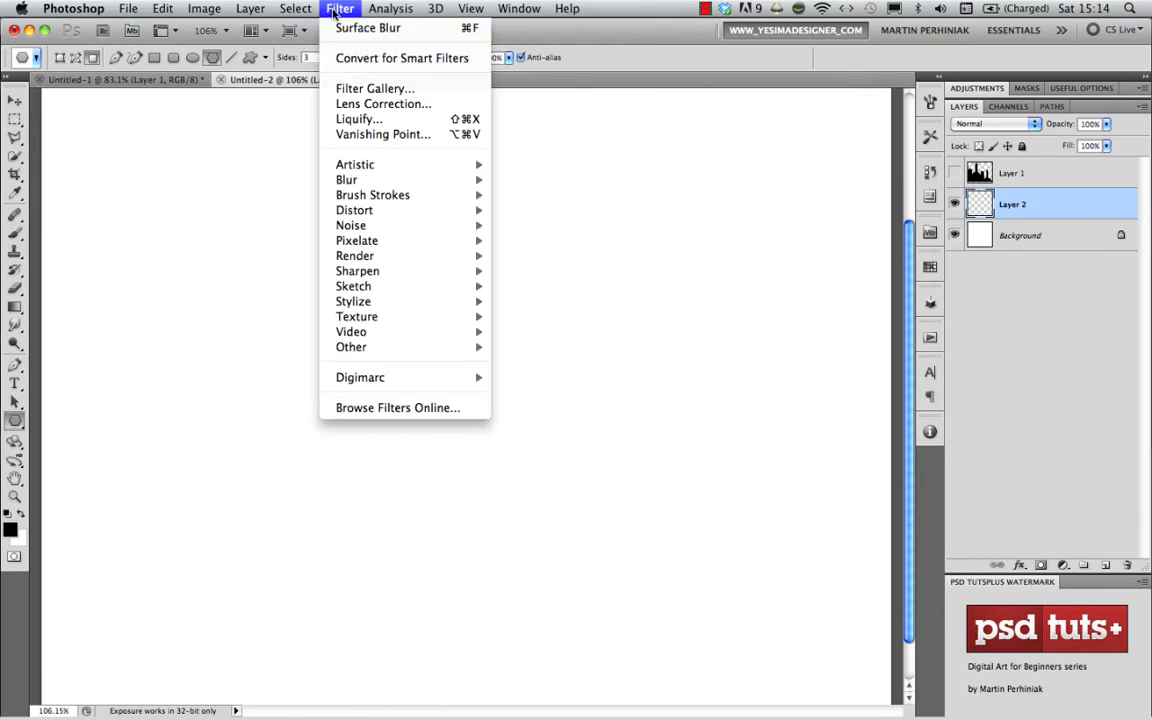
pyautogui.click(376, 137)
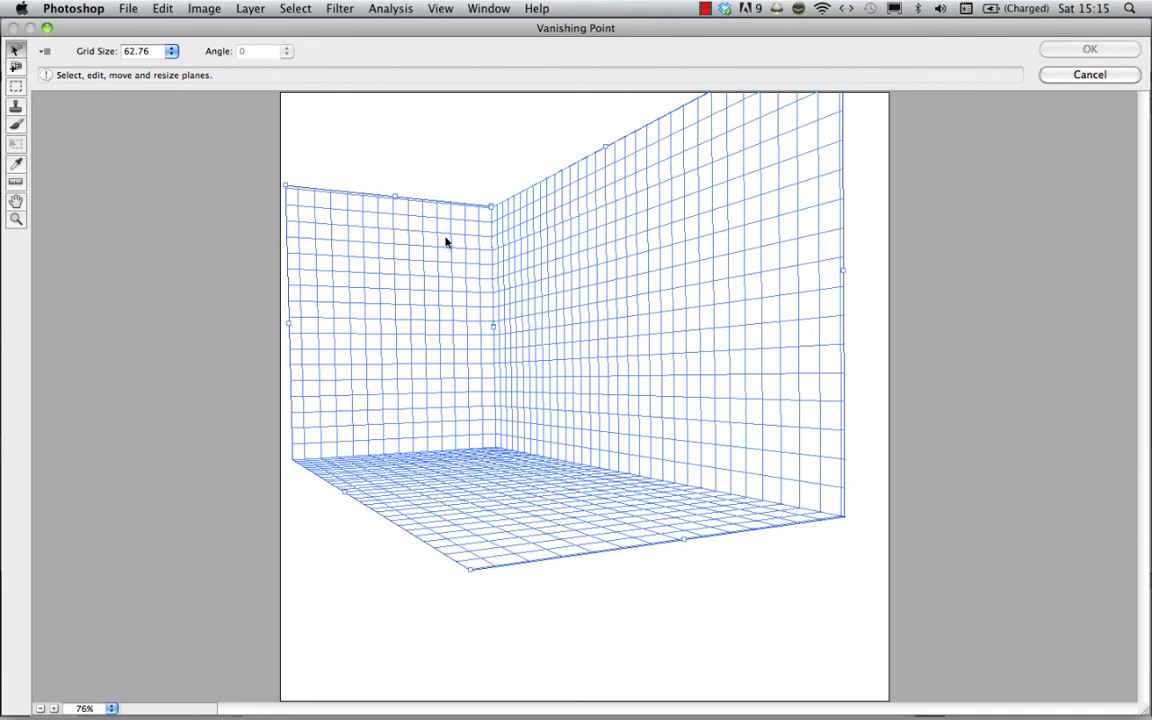
pyautogui.press('alt')
pyautogui.press('super+v')
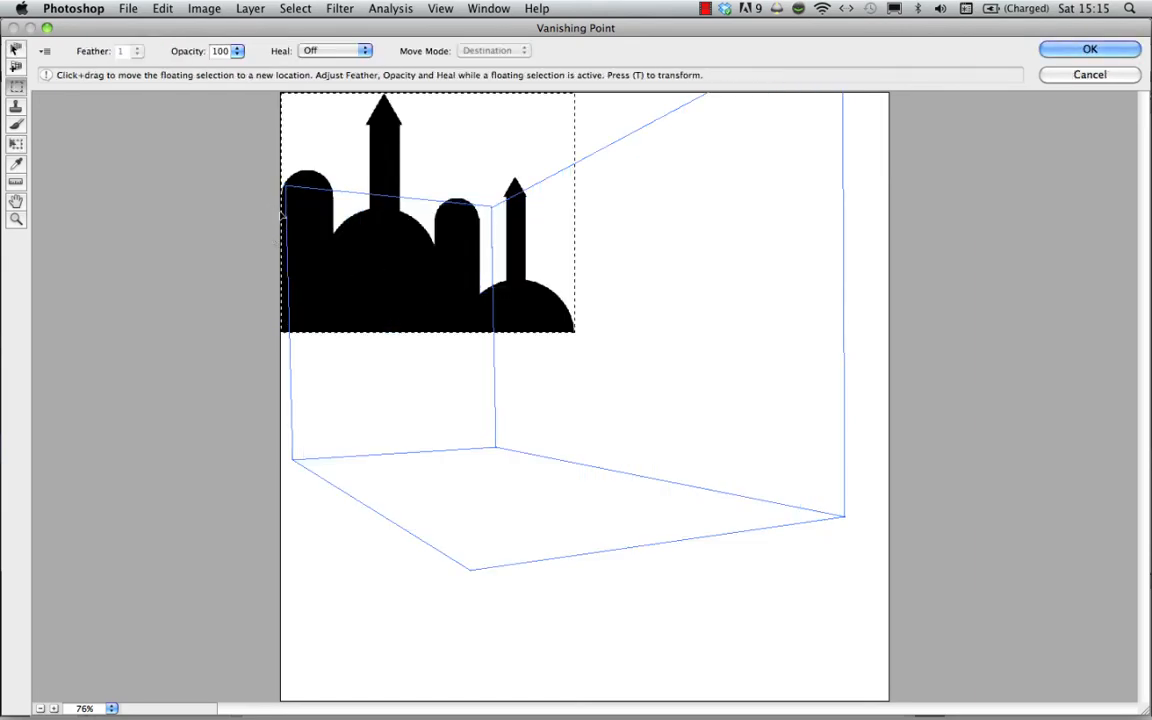
pyautogui.moveTo(365, 239); pyautogui.dragTo(586, 324)
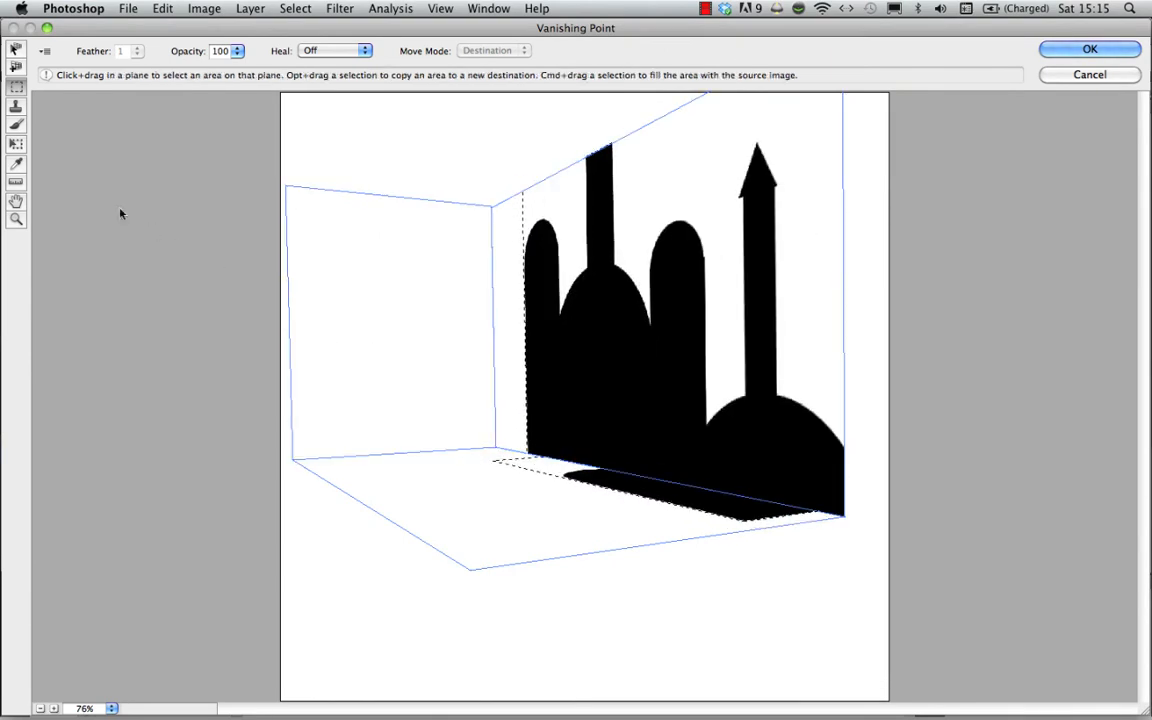
# - Scale the pasted silhouette down with the Transform tool and position its base along the right wall's floor edge
pyautogui.click(16, 143)
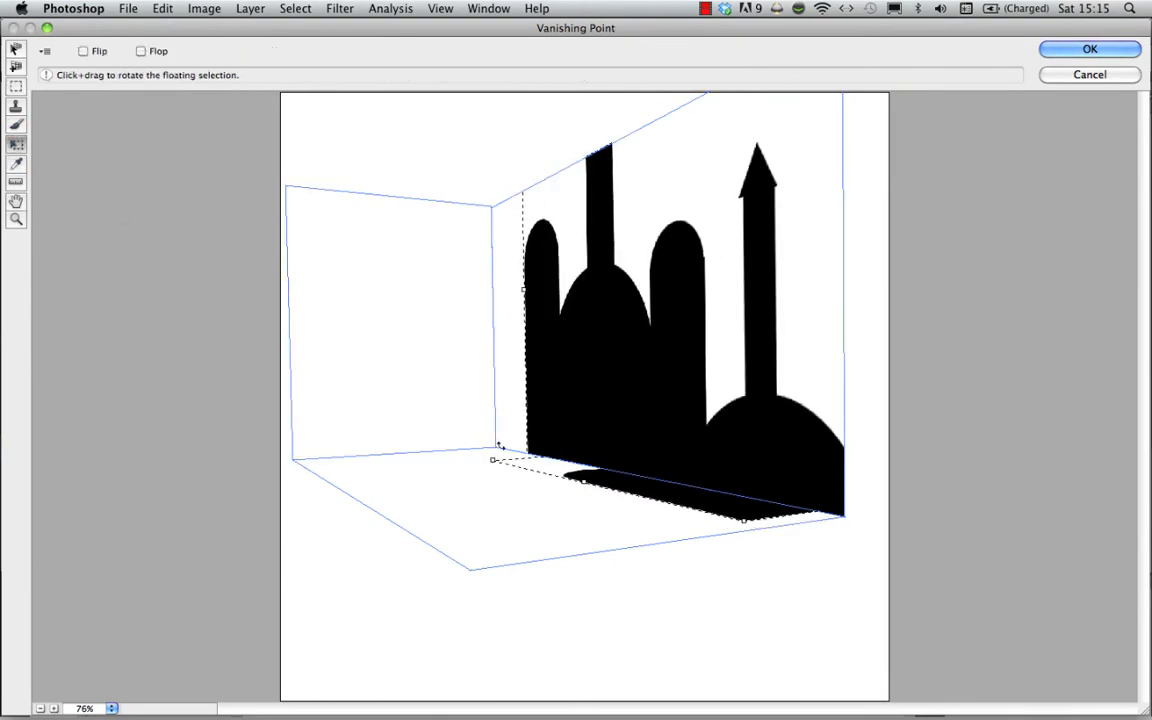
pyautogui.moveTo(495, 459); pyautogui.dragTo(617, 406)
pyautogui.moveTo(740, 461); pyautogui.dragTo(558, 418)
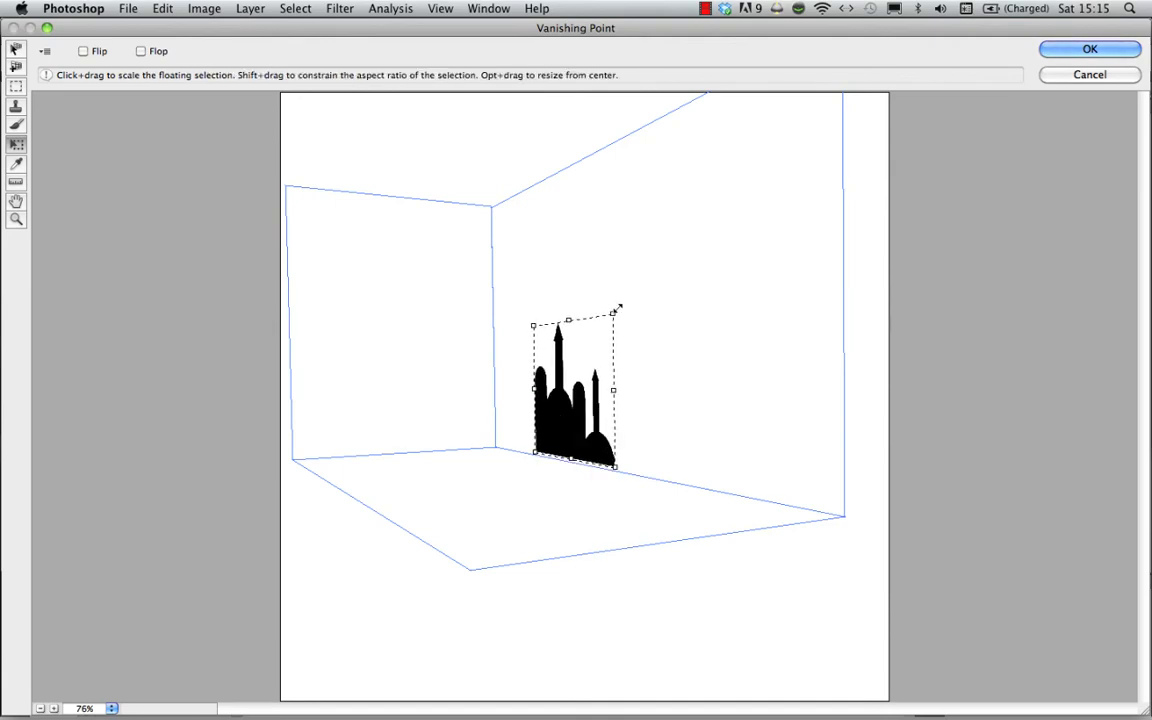
pyautogui.moveTo(613, 313); pyautogui.dragTo(794, 152)
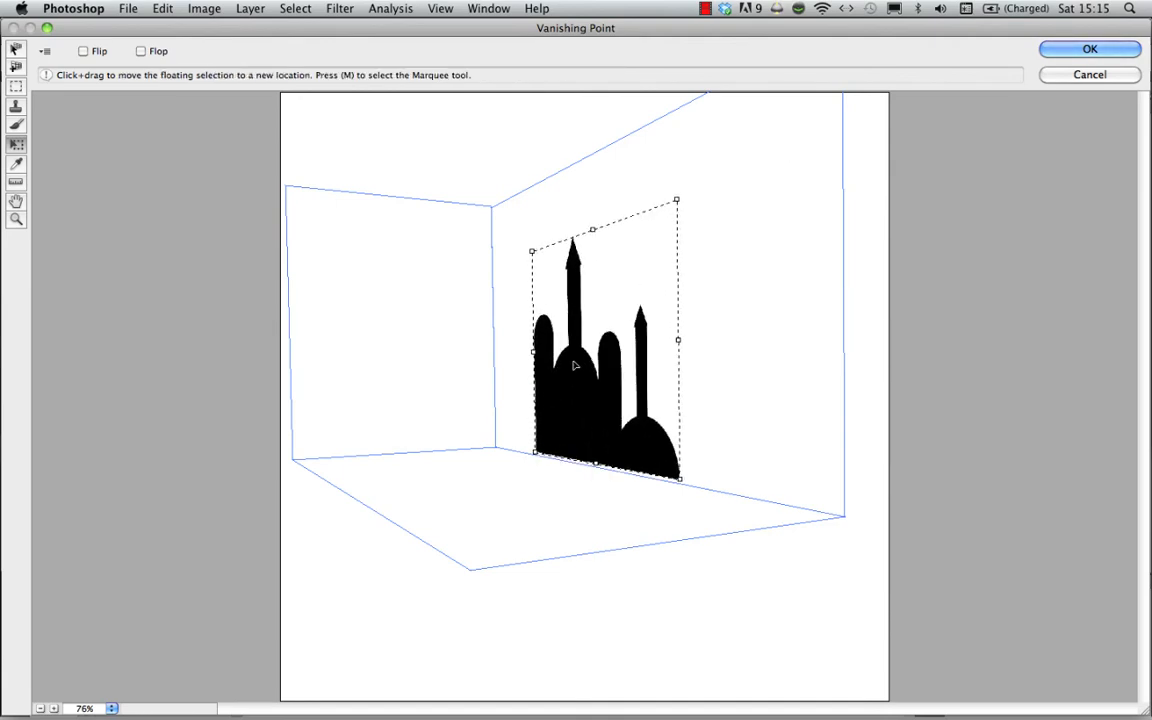
pyautogui.moveTo(566, 347); pyautogui.dragTo(589, 377)
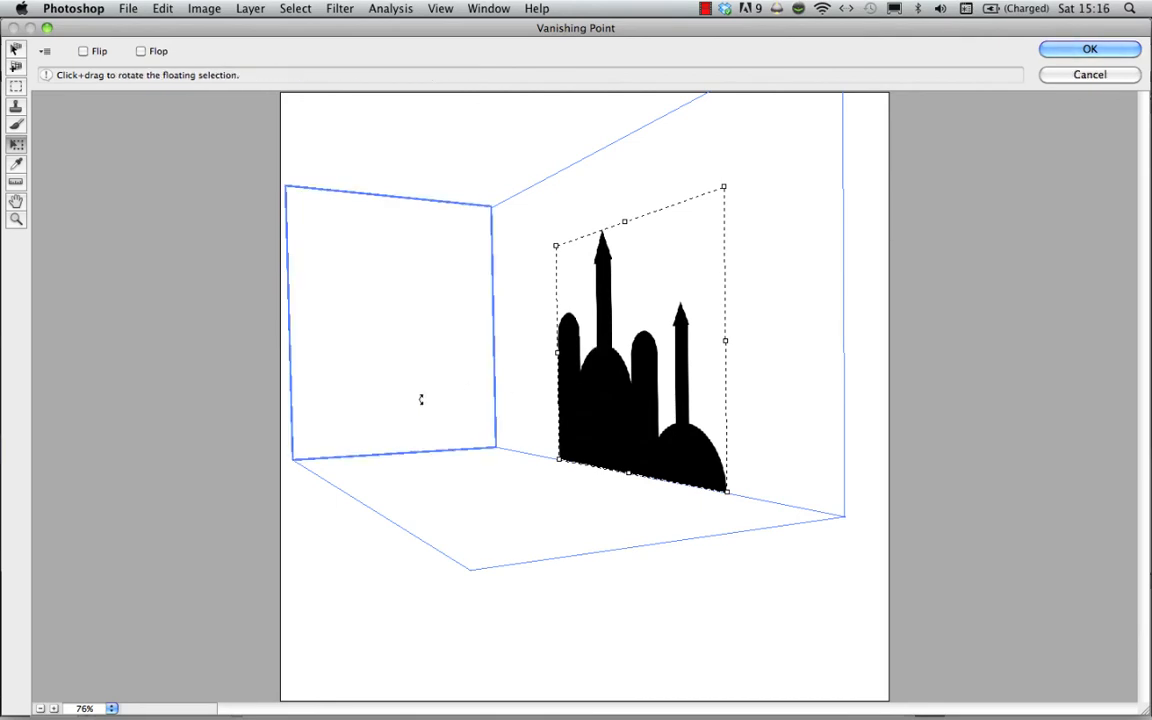
# - Select the floor plane and pull a perpendicular wall plane up from its free left edge
pyautogui.click(16, 48)
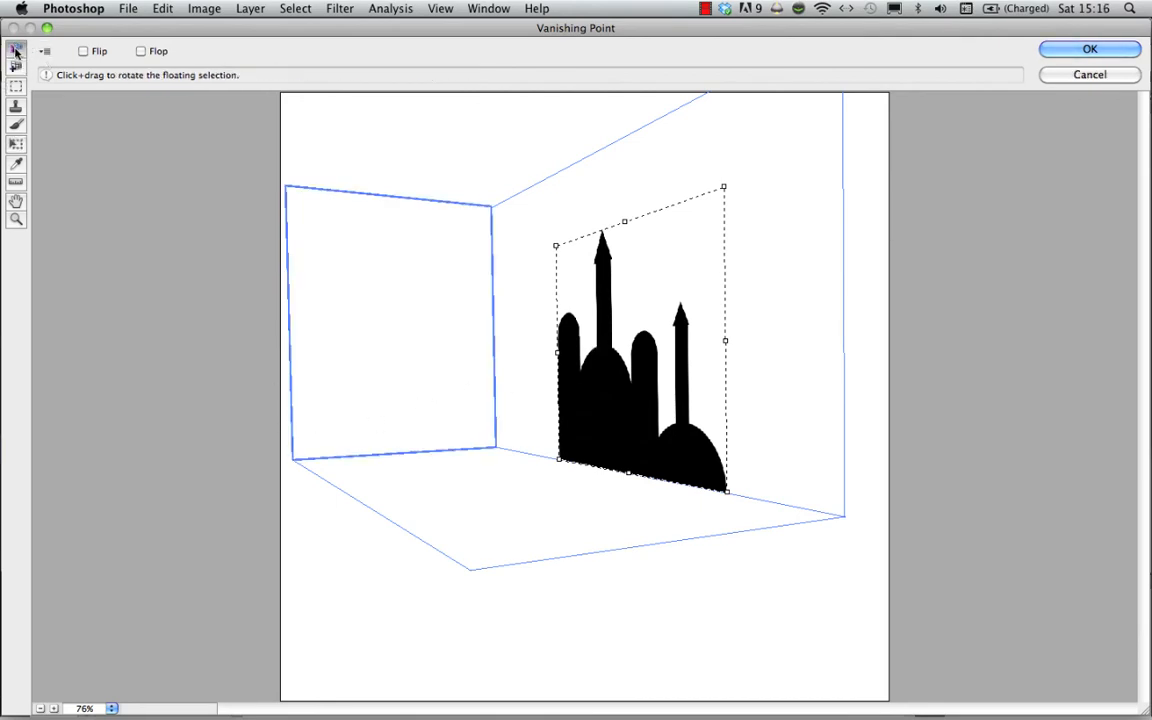
pyautogui.click(386, 485)
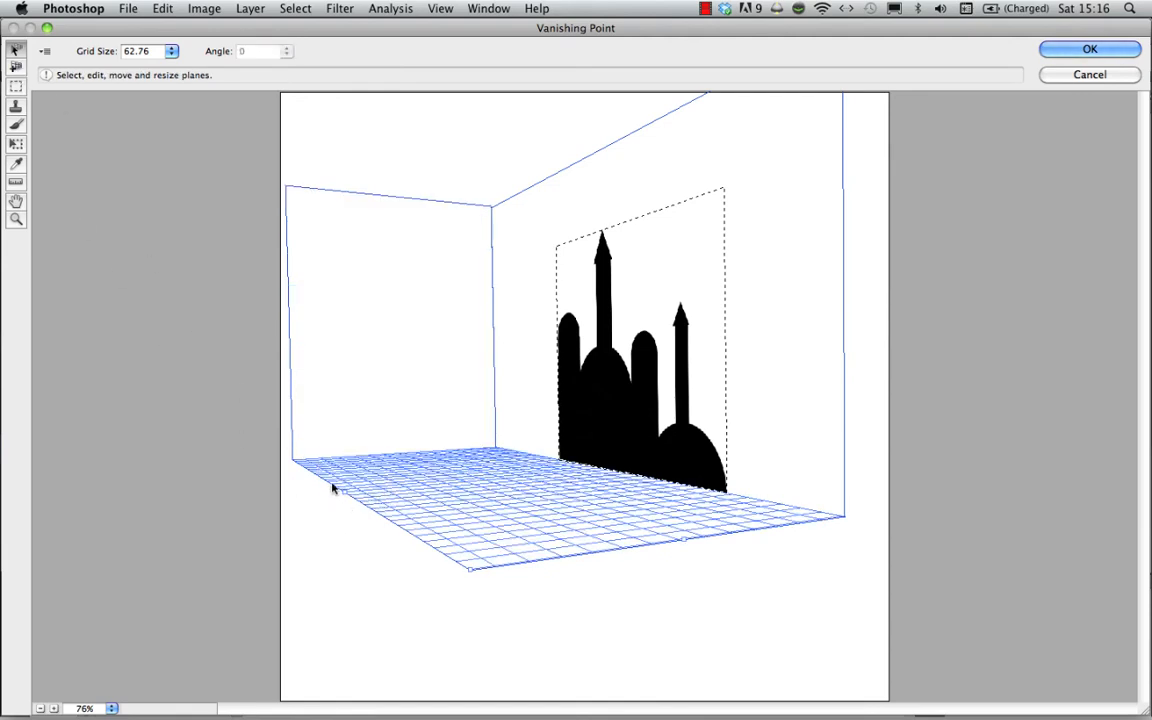
pyautogui.press('alt')
pyautogui.moveTo(347, 497); pyautogui.dragTo(334, 180)
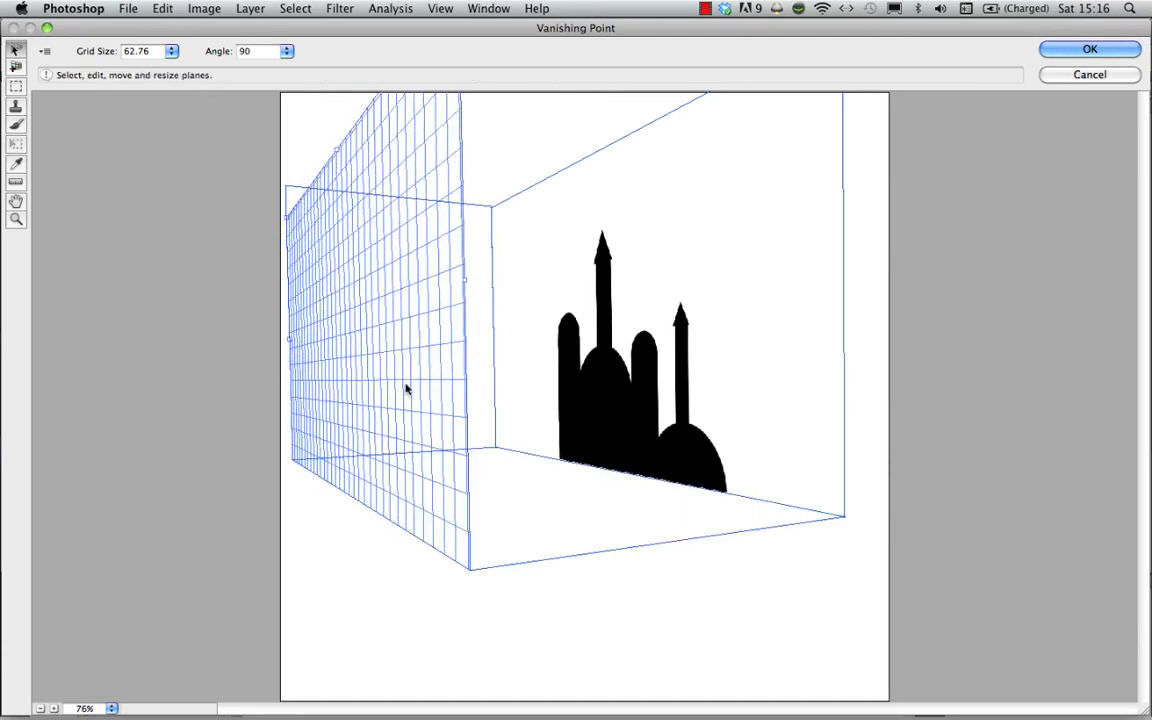
# - Paste a second silhouette onto the new left wall, scale it to stand on the floor edge, and apply the filter
pyautogui.press('super+v')
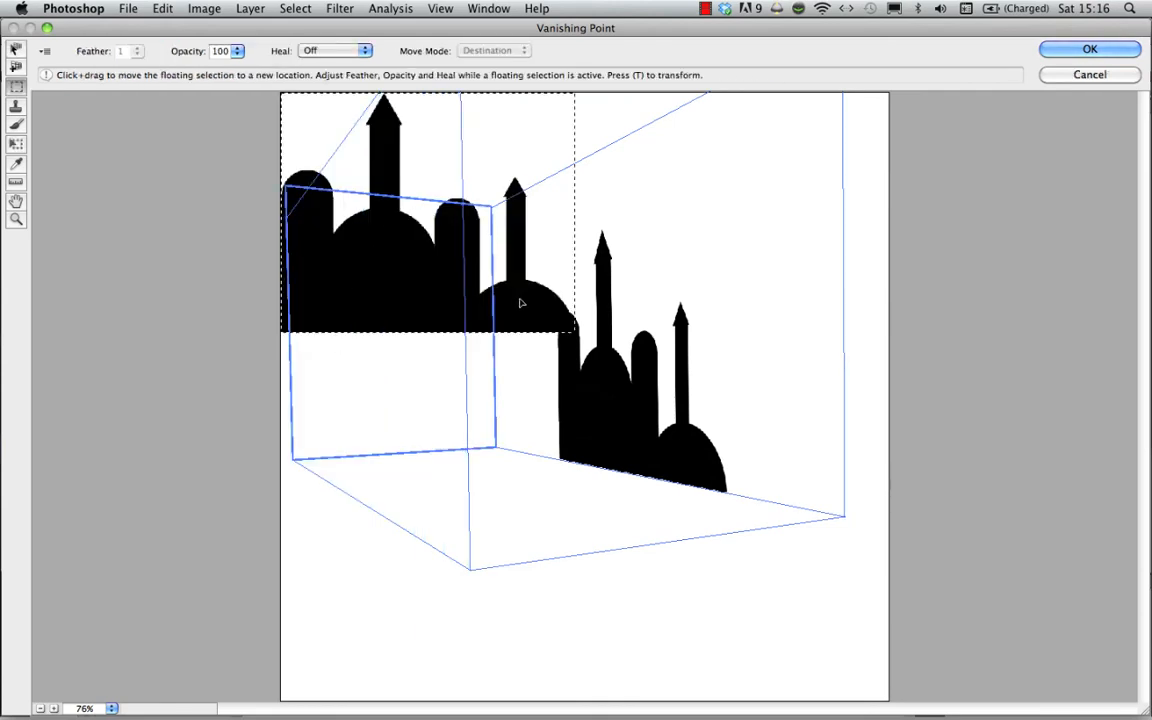
pyautogui.moveTo(520, 303); pyautogui.dragTo(408, 515)
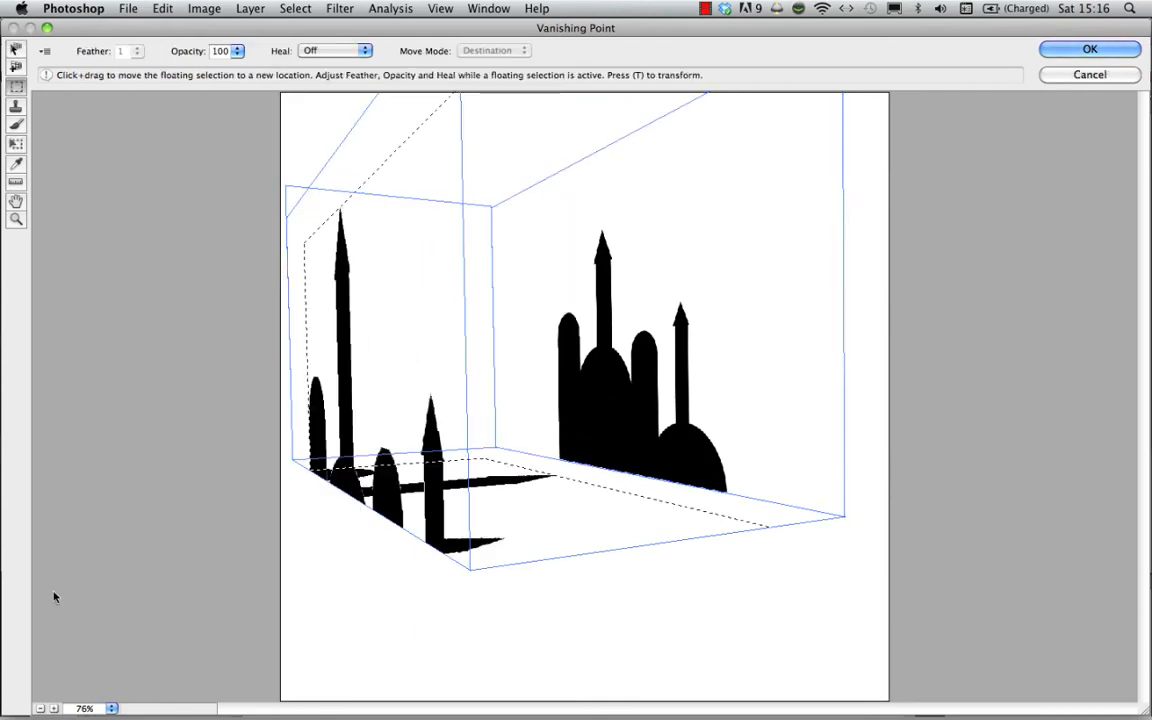
pyautogui.click(15, 145)
pyautogui.moveTo(301, 239)
pyautogui.mouseDown()
pyautogui.moveTo(336, 284)
pyautogui.moveTo(306, 259)
pyautogui.mouseUp()
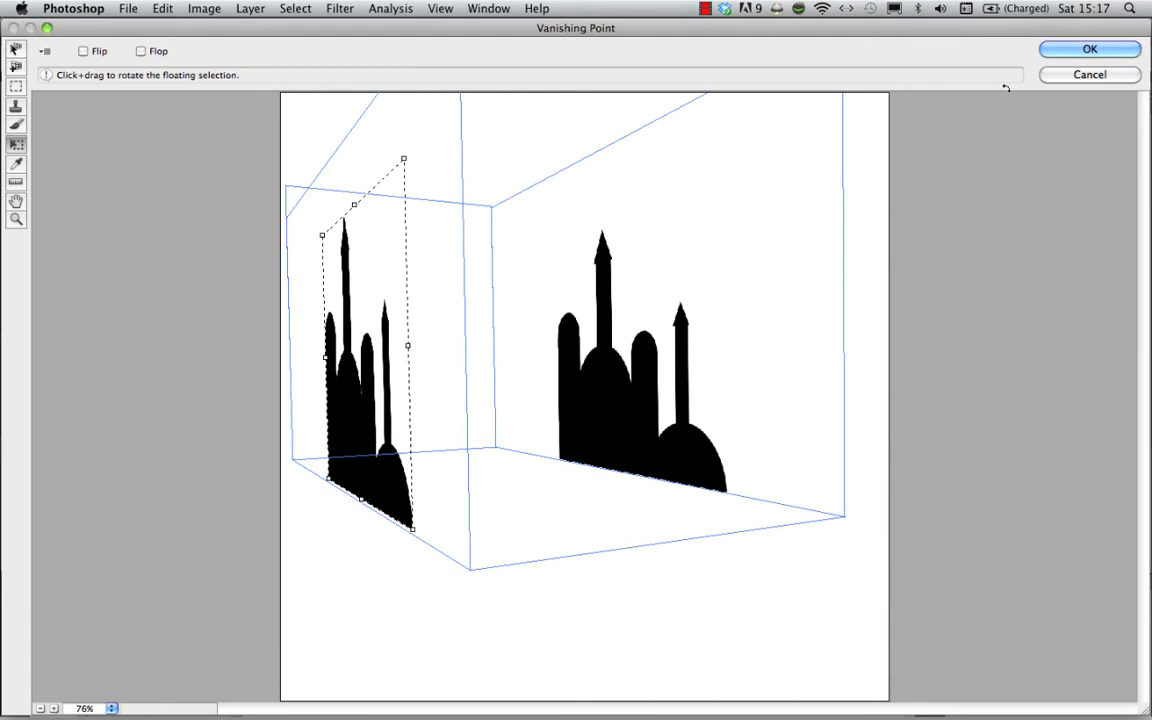
pyautogui.click(1089, 49)
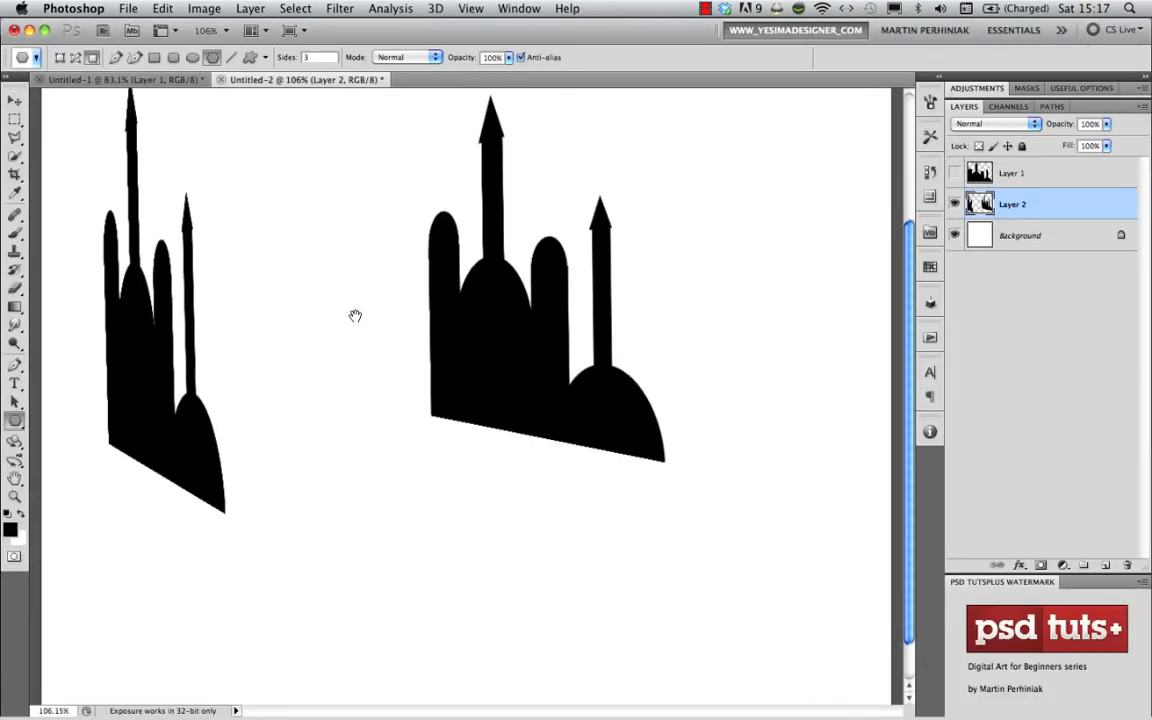
# - Draw 1 px lines joining the two silhouettes at their front base corners, small domes and both pairs of rounded tower tops
pyautogui.scroll(3, 355, 316)
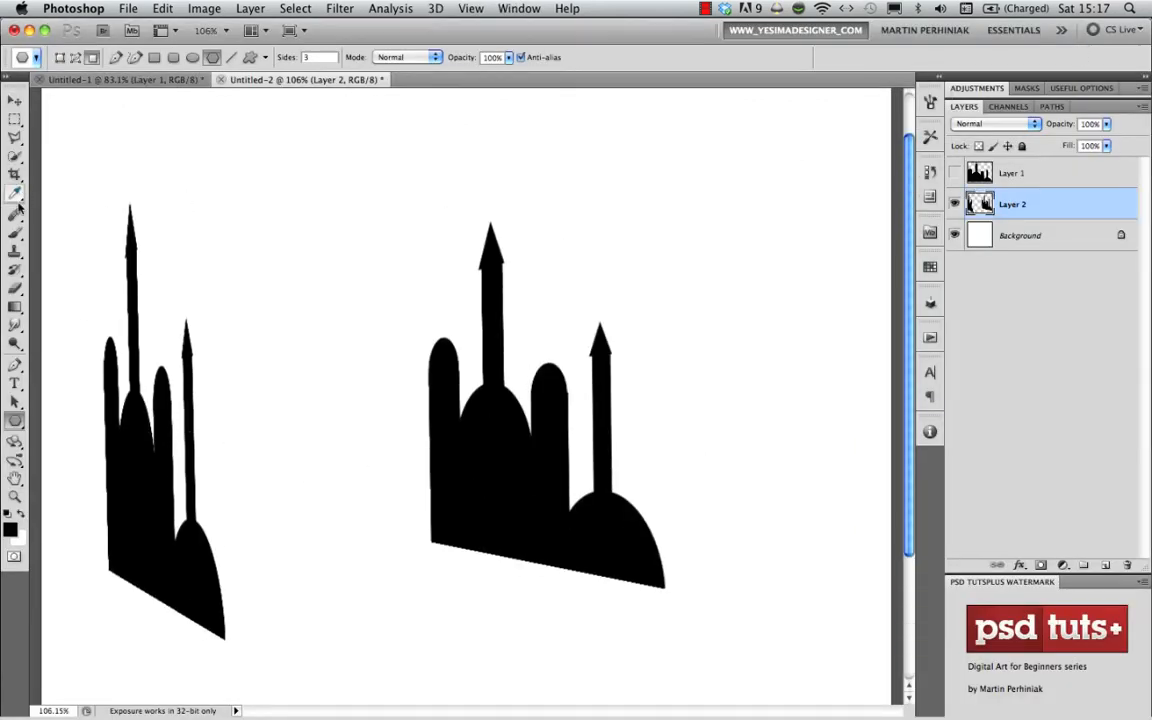
pyautogui.moveTo(14, 422); pyautogui.dragTo(60, 470)
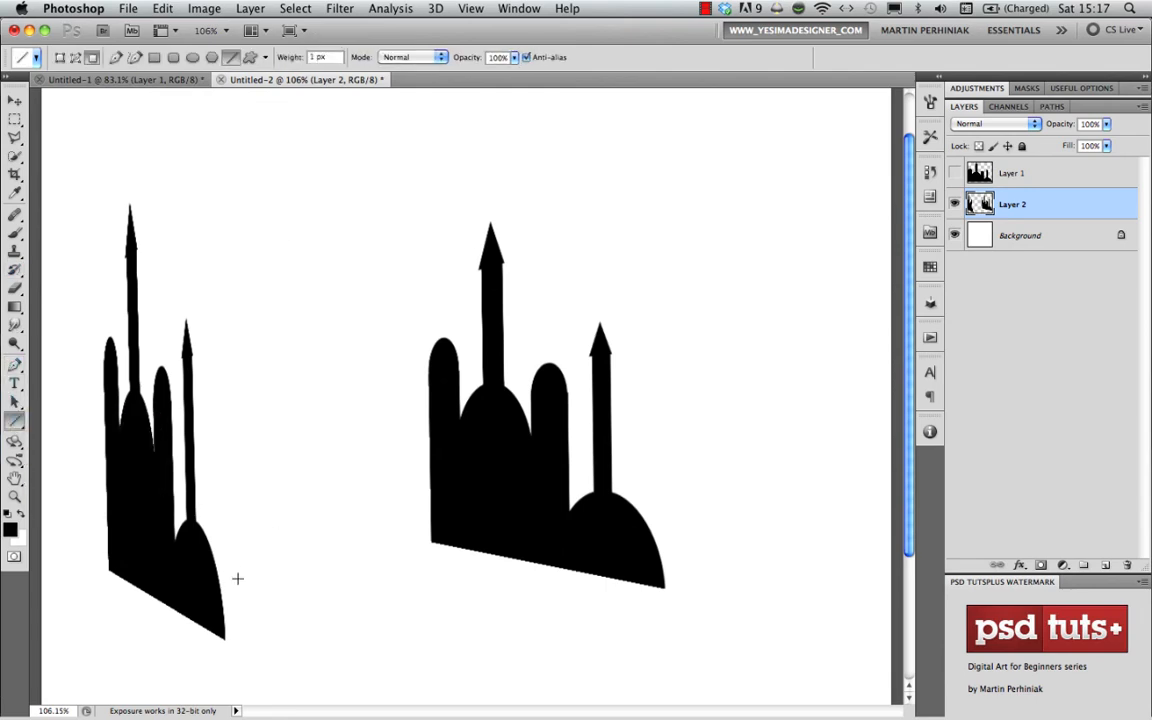
pyautogui.moveTo(228, 637); pyautogui.dragTo(661, 582)
pyautogui.moveTo(202, 518); pyautogui.dragTo(590, 492)
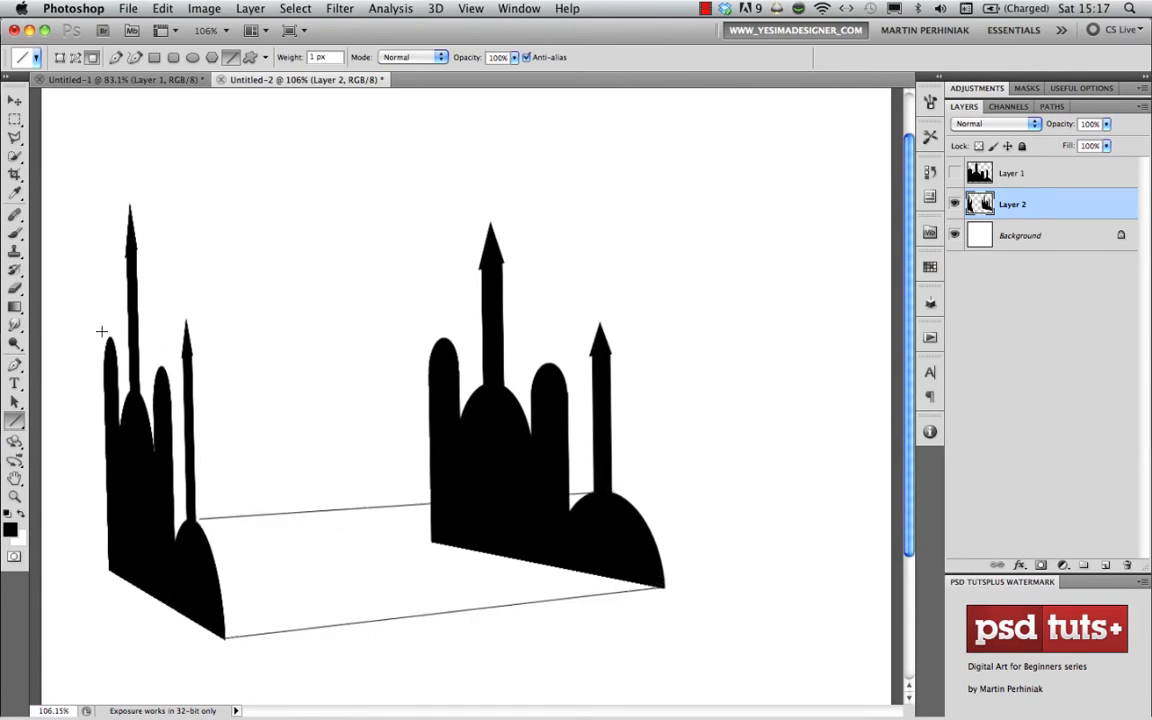
pyautogui.moveTo(162, 368); pyautogui.dragTo(550, 362)
pyautogui.moveTo(116, 340); pyautogui.dragTo(440, 338)
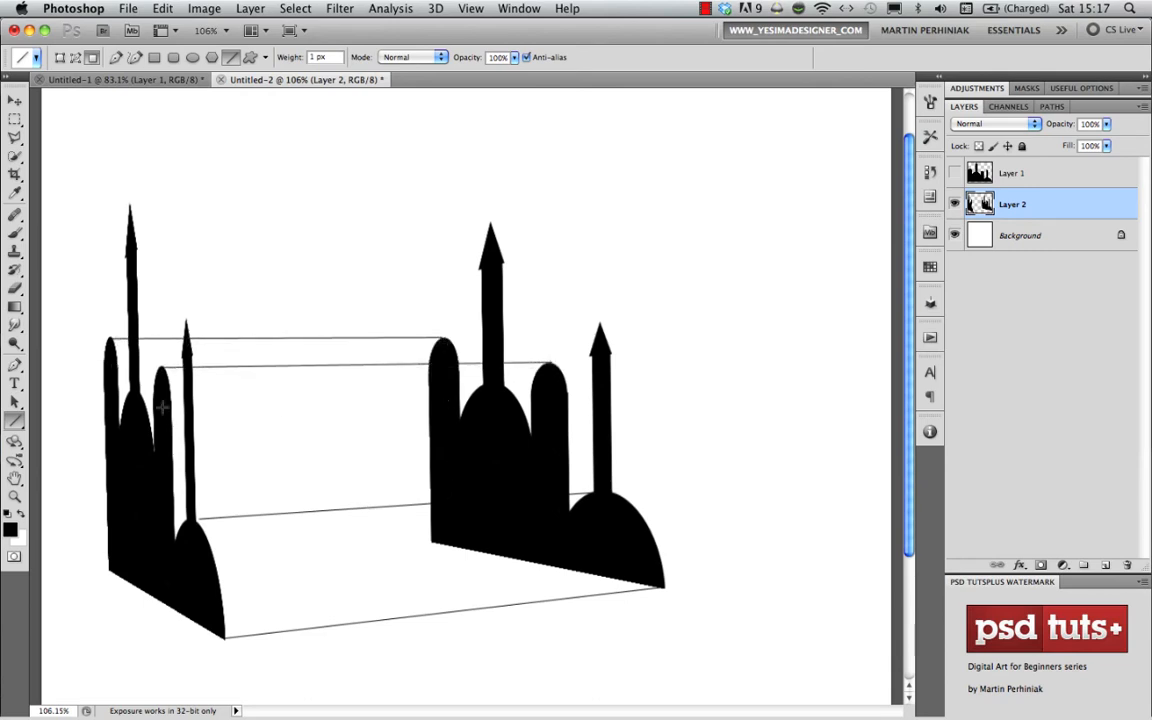
# - Connect the large domes, the tall spires' roof edges and tips, and the short spires' tips with lines, redrawing the last one
pyautogui.moveTo(138, 396)
pyautogui.mouseDown()
pyautogui.moveTo(240, 399)
pyautogui.moveTo(499, 350)
pyautogui.moveTo(462, 340)
pyautogui.moveTo(500, 382)
pyautogui.mouseUp()
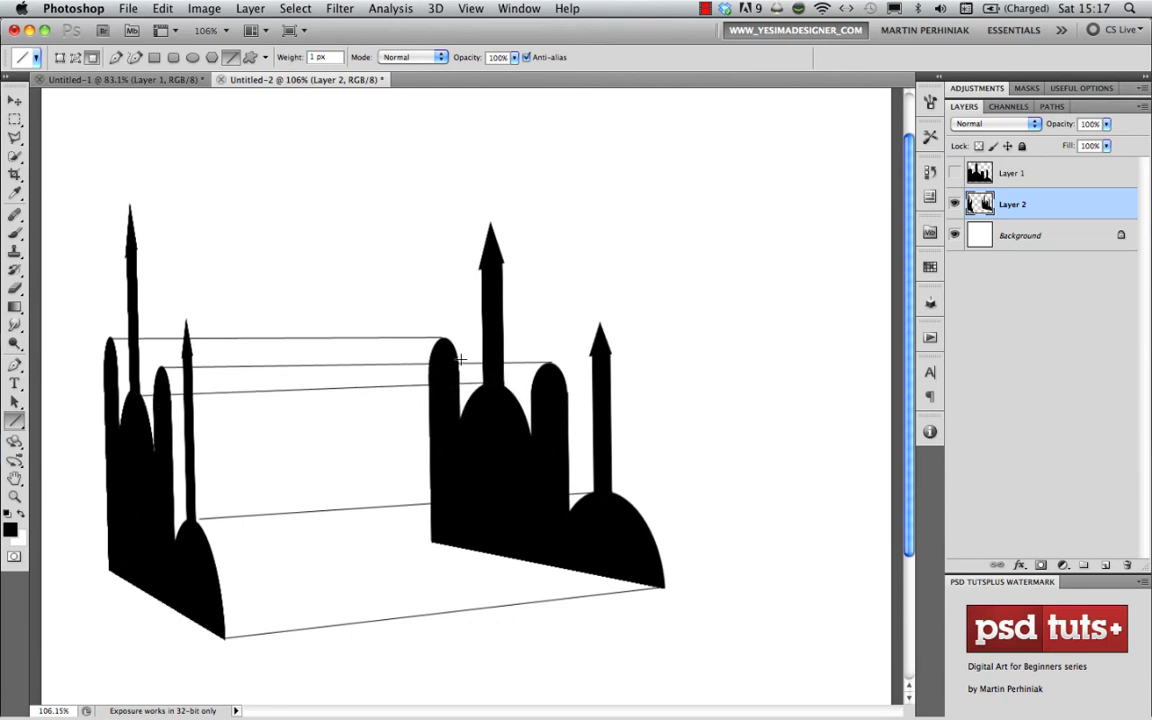
pyautogui.moveTo(133, 248); pyautogui.dragTo(497, 258)
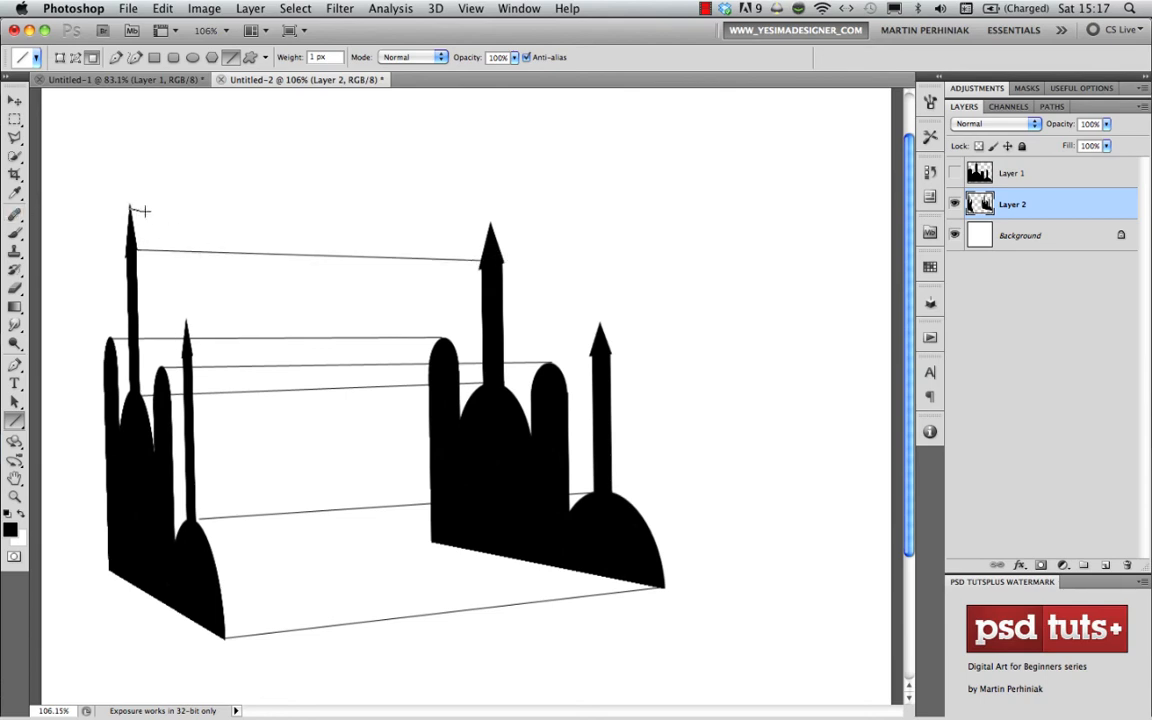
pyautogui.moveTo(143, 211); pyautogui.dragTo(491, 222)
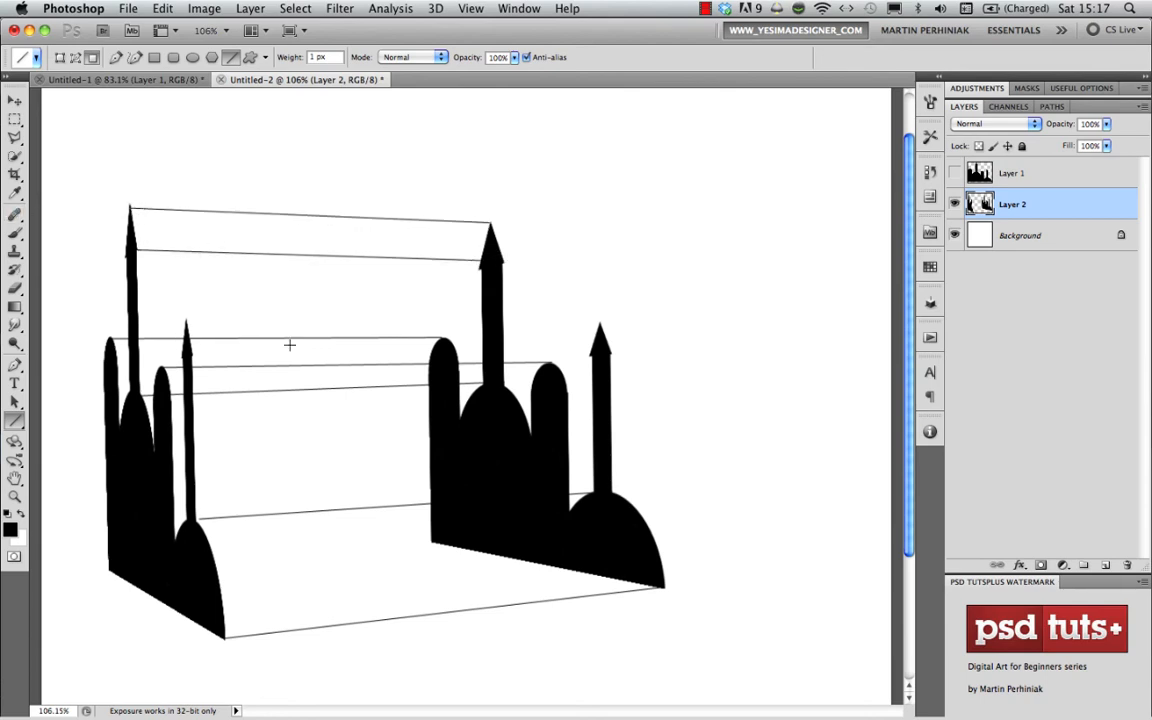
pyautogui.moveTo(185, 323); pyautogui.dragTo(600, 322)
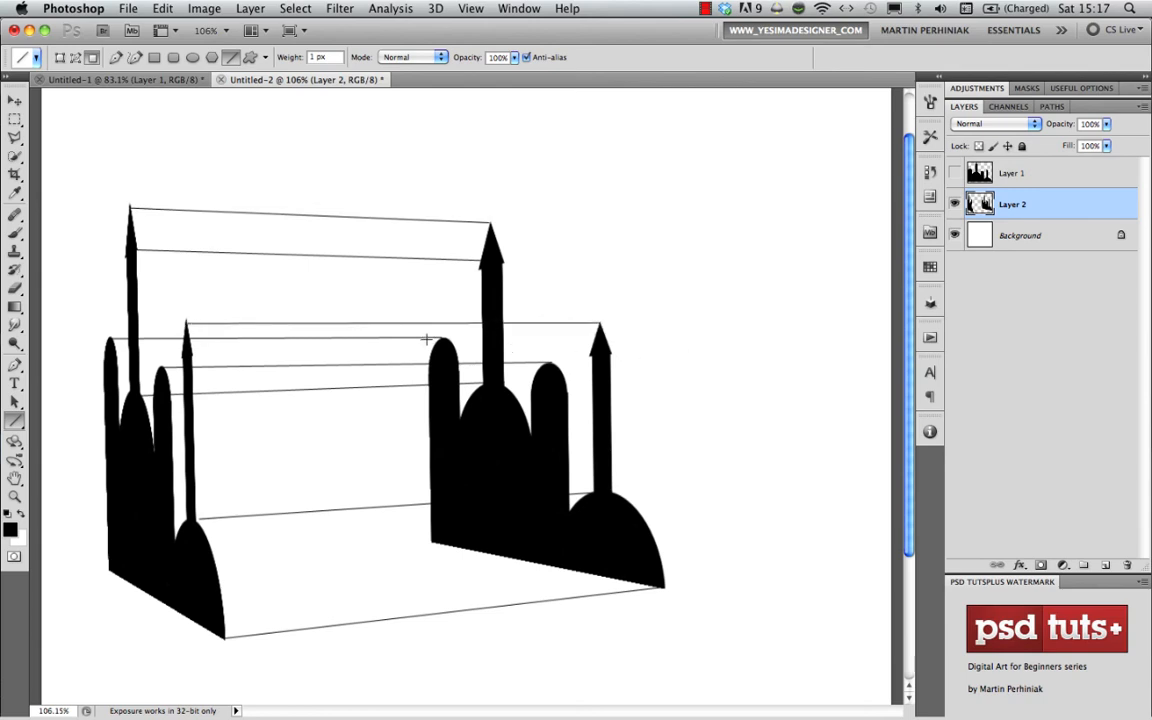
pyautogui.press('super+z')
pyautogui.moveTo(187, 321); pyautogui.dragTo(600, 321)
pyautogui.press('v')
pyautogui.press('super+0')
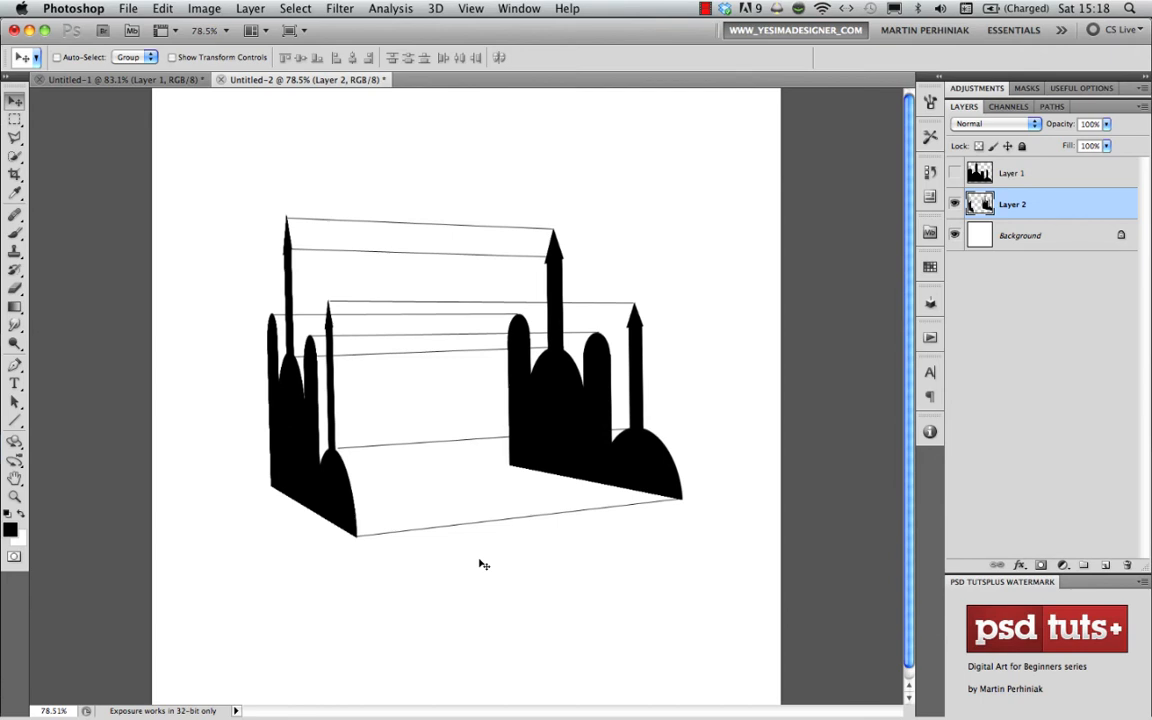
# - Delete Layer 2 and Layer 1 so that only the Background layer is left
pyautogui.press('Delete')
pyautogui.click(1039, 181)
pyautogui.press('Delete')
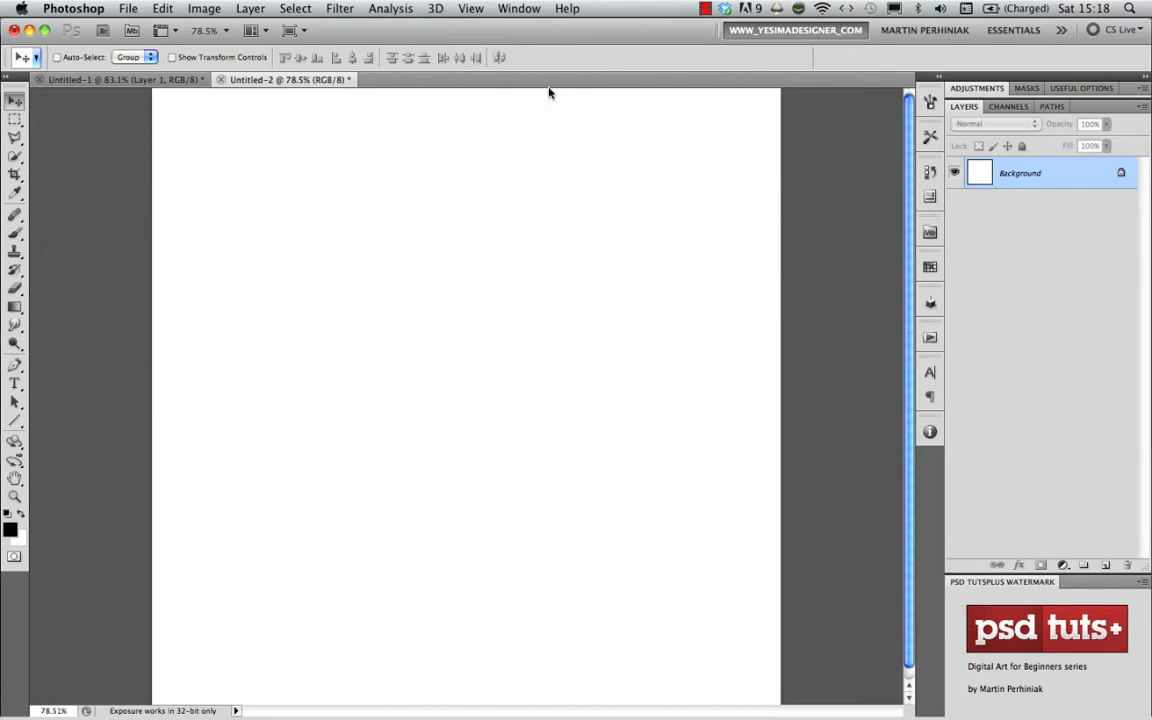
# - Convert the Background layer into a 3D cube shape
pyautogui.click(436, 9)
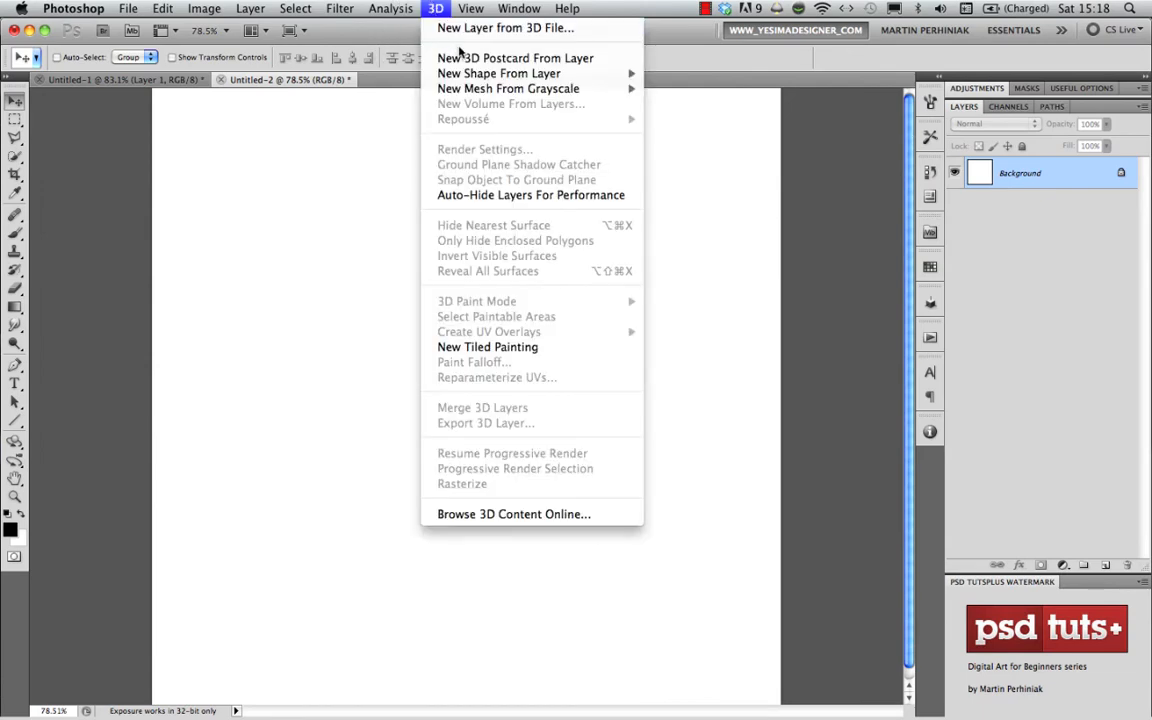
pyautogui.moveTo(483, 78)
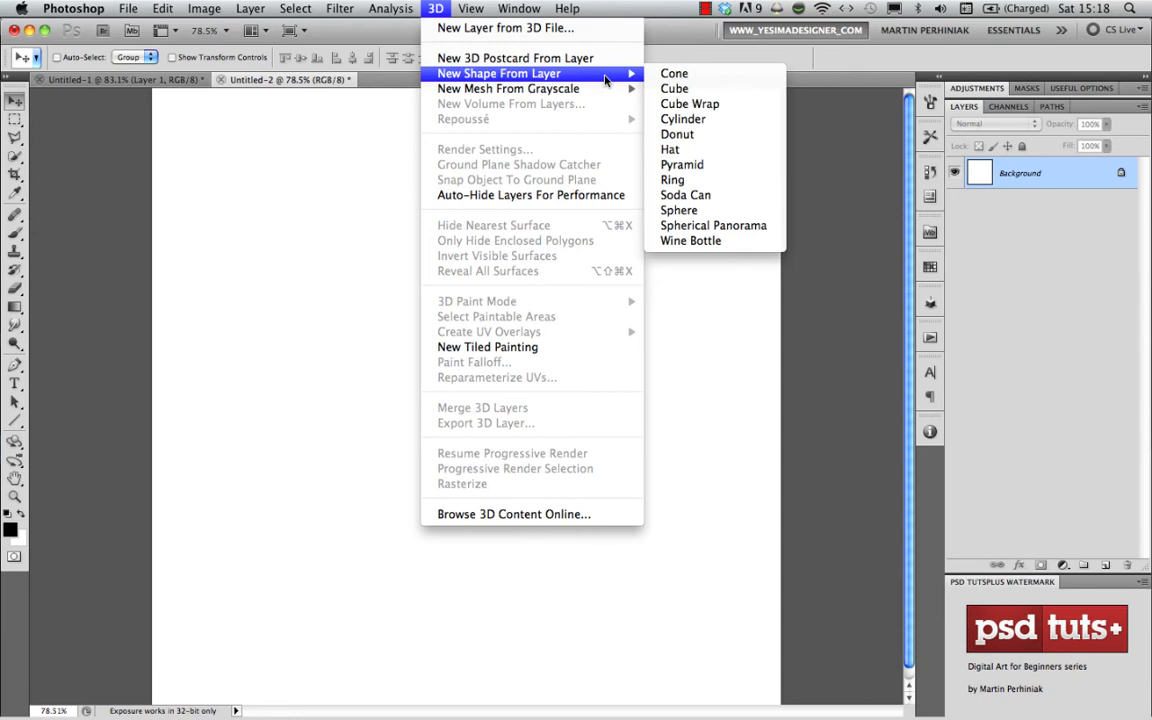
pyautogui.click(674, 89)
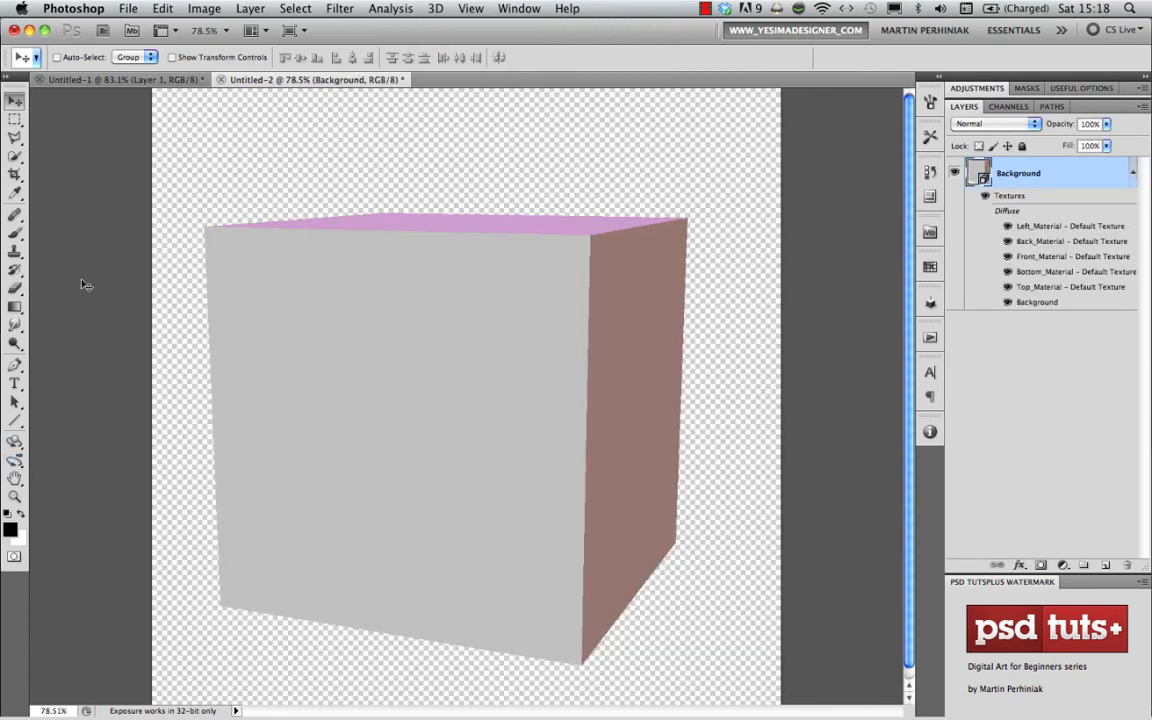
# - Rotate the cube to an orientation of about X -3.6, Y -9.2, Z 1.2 and scale it uniformly to about 0.25
pyautogui.click(17, 446)
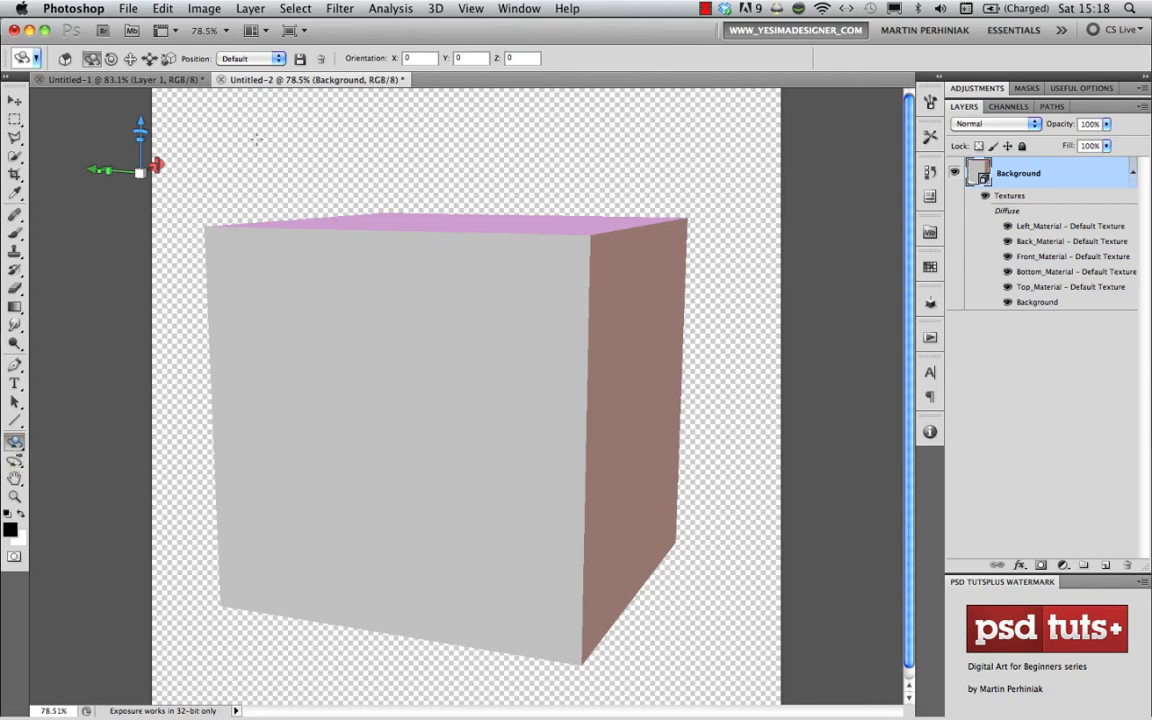
pyautogui.moveTo(381, 386)
pyautogui.mouseDown()
pyautogui.moveTo(335, 398)
pyautogui.moveTo(378, 429)
pyautogui.moveTo(375, 417)
pyautogui.mouseUp()
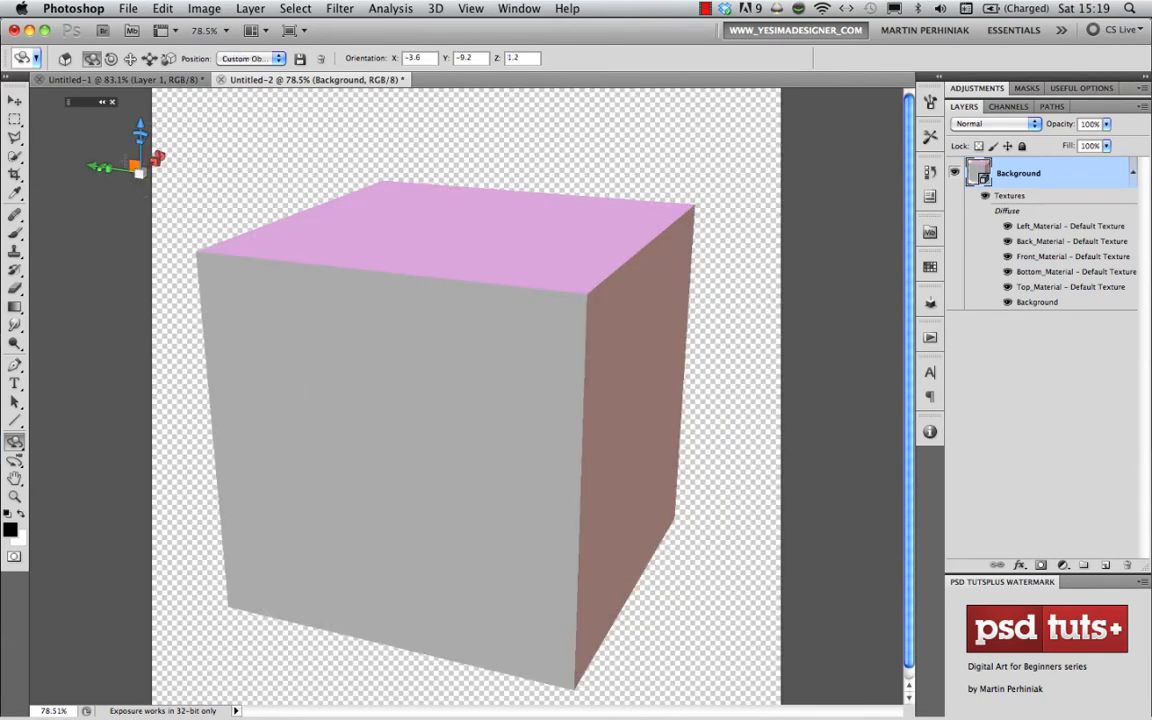
pyautogui.click(168, 58)
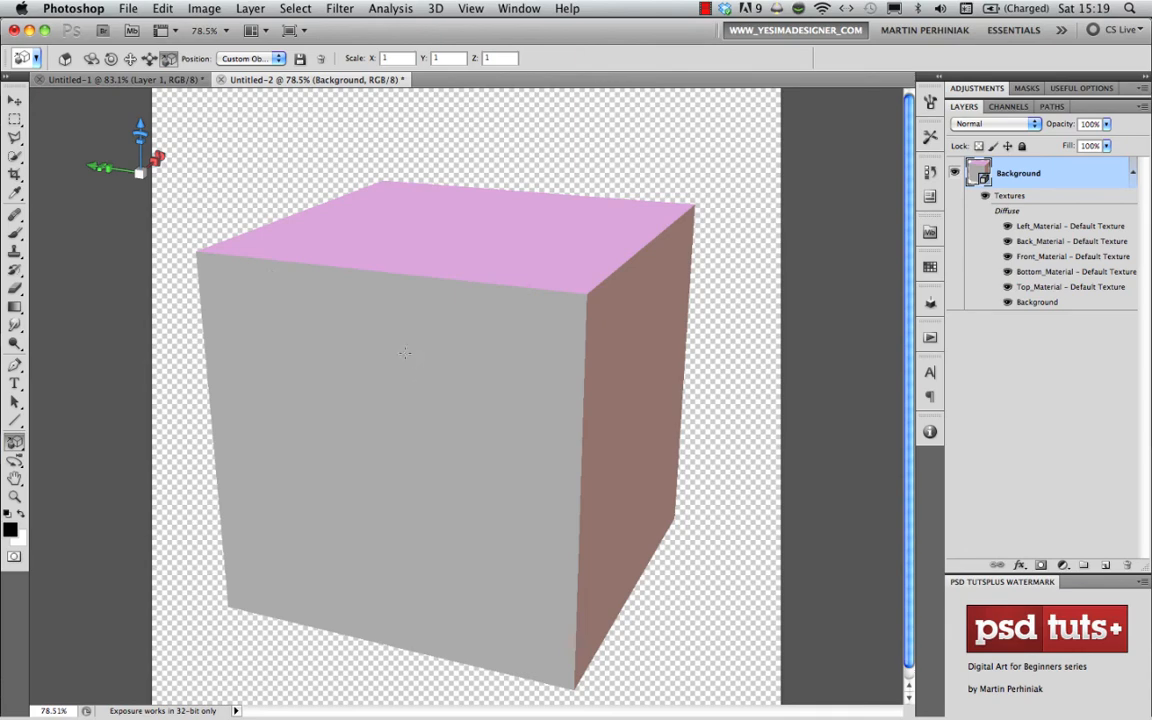
pyautogui.moveTo(408, 349)
pyautogui.mouseDown()
pyautogui.moveTo(391, 404)
pyautogui.moveTo(318, 492)
pyautogui.moveTo(334, 561)
pyautogui.mouseUp()
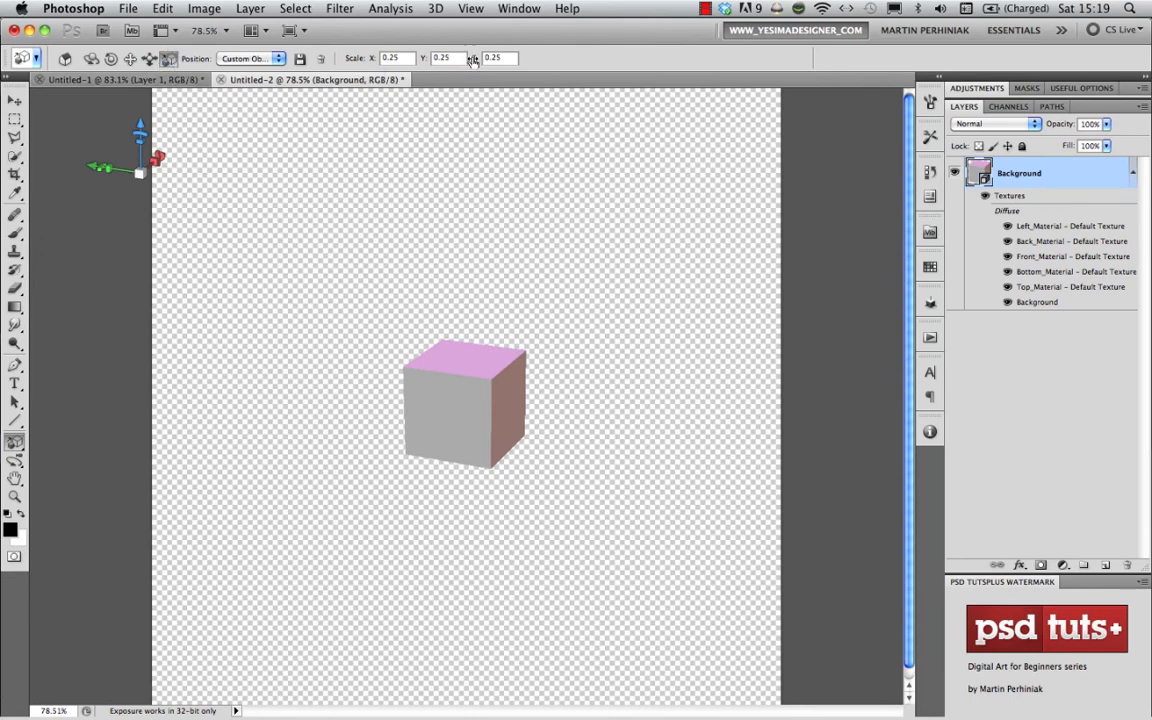
# - Stretch the cube along Z into a tall tower, and scale it uniformly to about X 0.21, Y 0.21, Z 0.95
pyautogui.moveTo(475, 59); pyautogui.dragTo(505, 60)
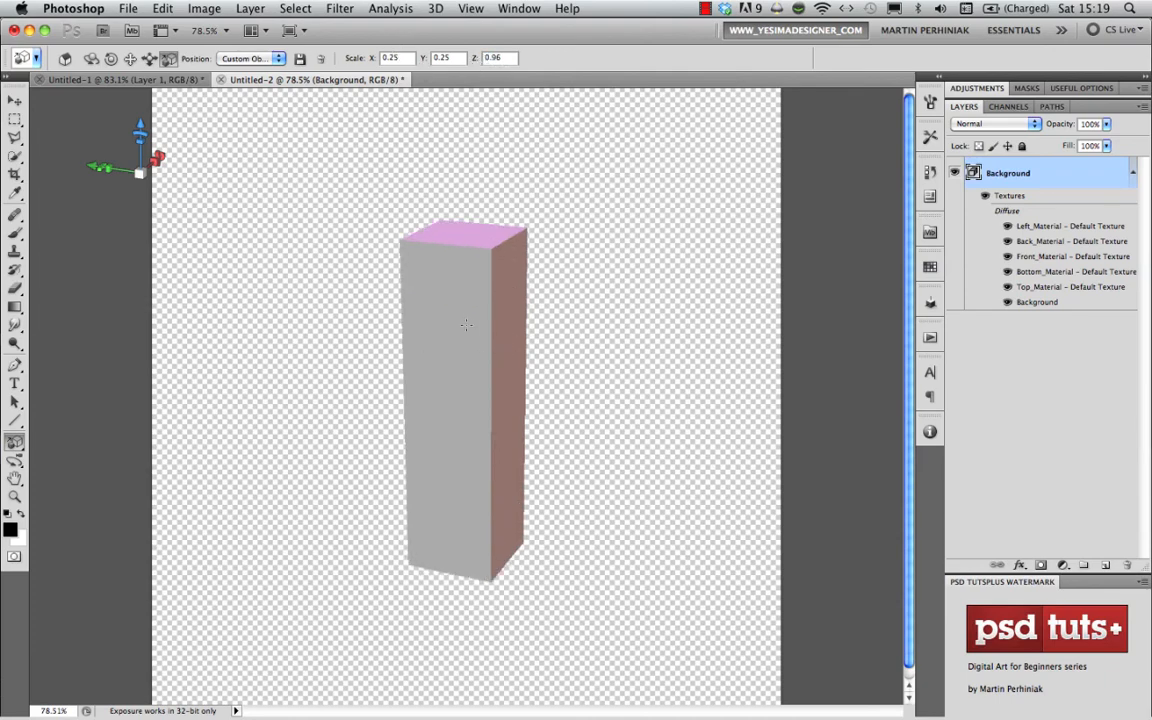
pyautogui.moveTo(475, 59); pyautogui.dragTo(492, 68)
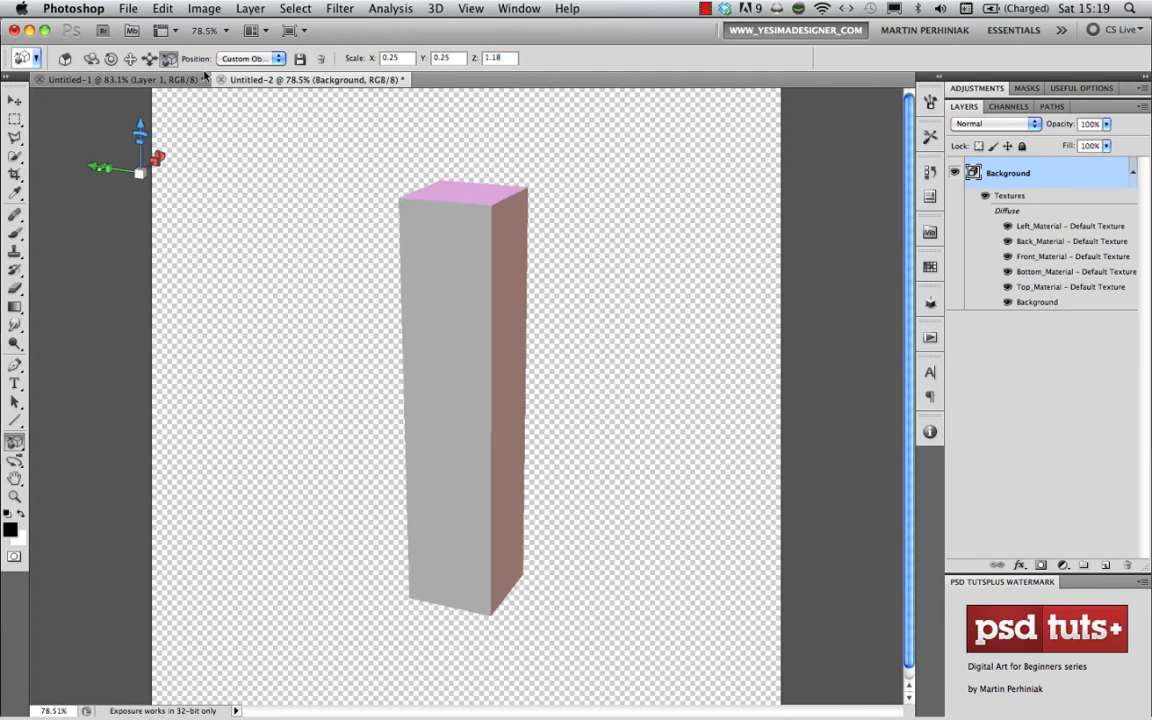
pyautogui.moveTo(170, 157)
pyautogui.moveTo(454, 325); pyautogui.dragTo(432, 489)
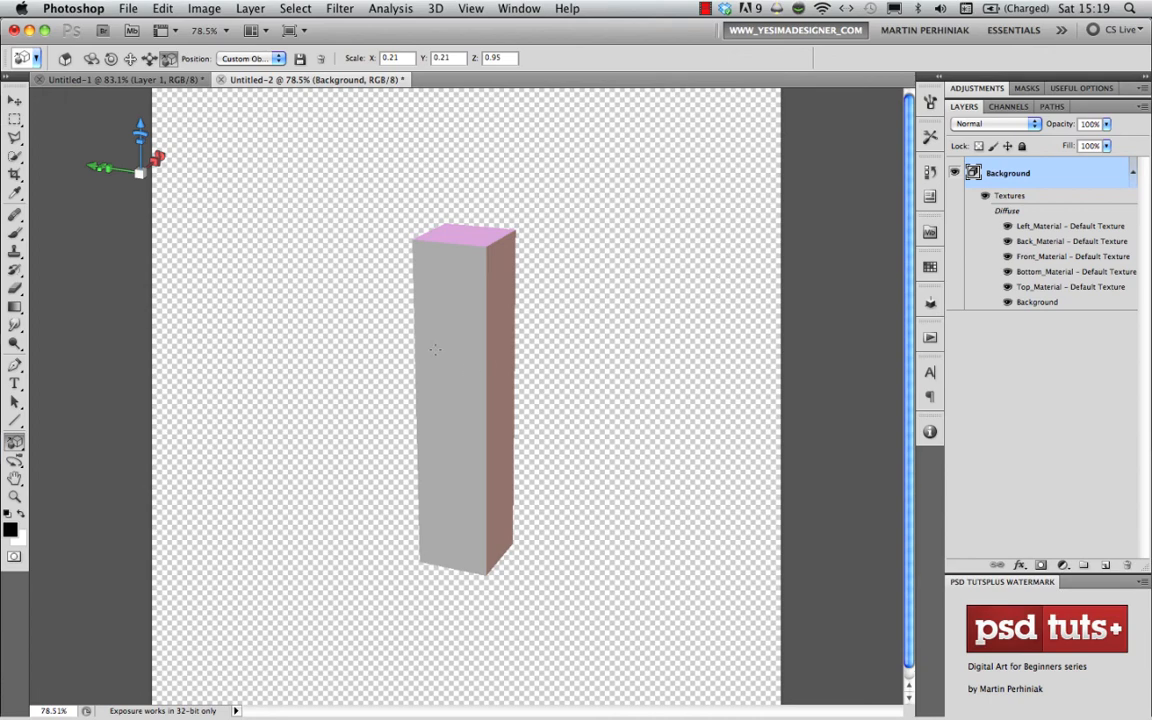
# - Duplicate the Background 3D layer and move the copied tower sideways so that it stands apart from the original
pyautogui.rightClick(1059, 175)
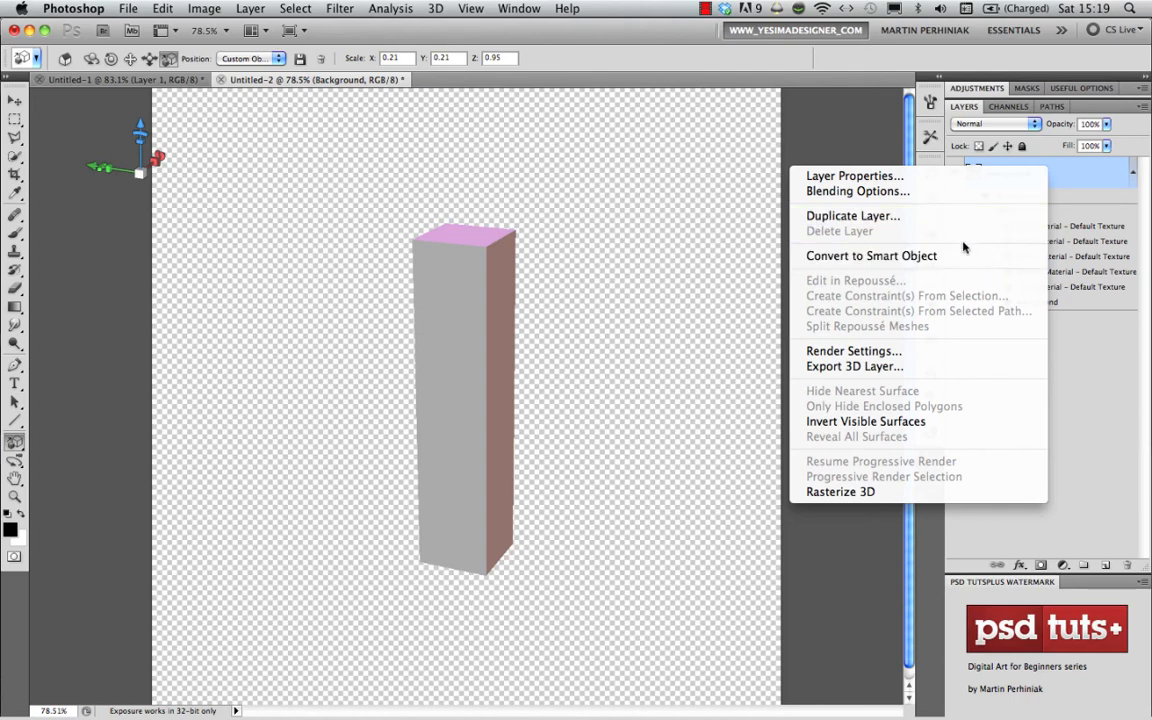
pyautogui.click(849, 216)
pyautogui.click(744, 310)
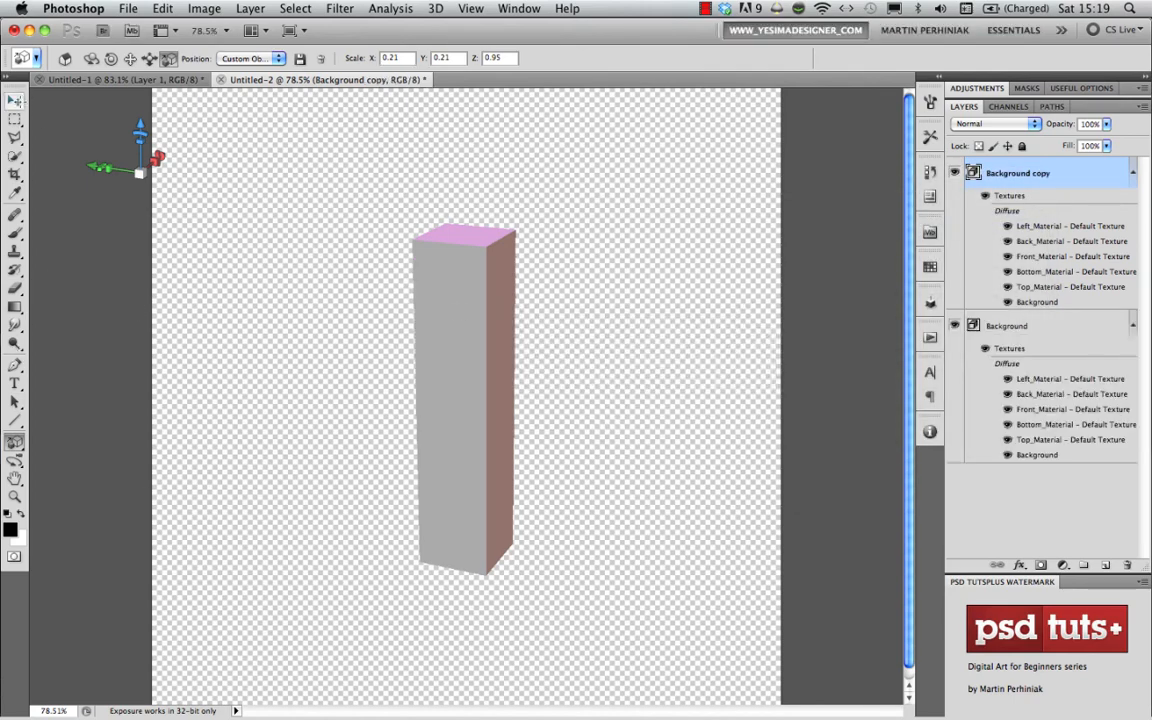
pyautogui.click(131, 61)
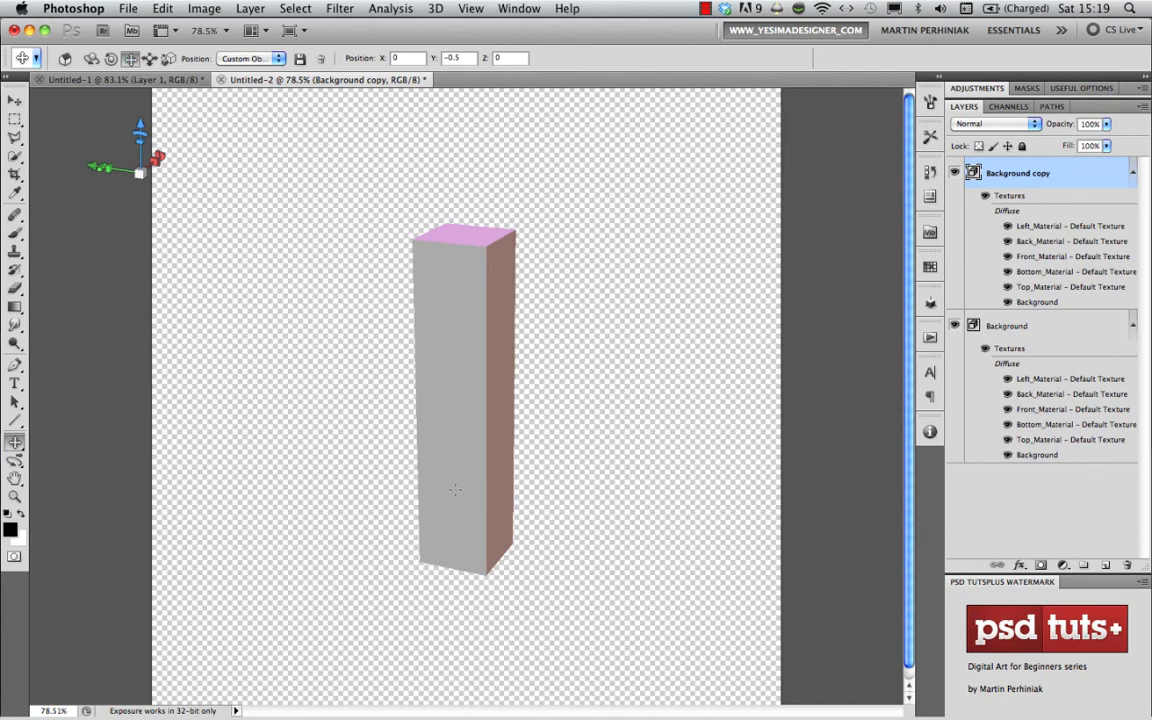
pyautogui.moveTo(454, 489); pyautogui.dragTo(288, 482)
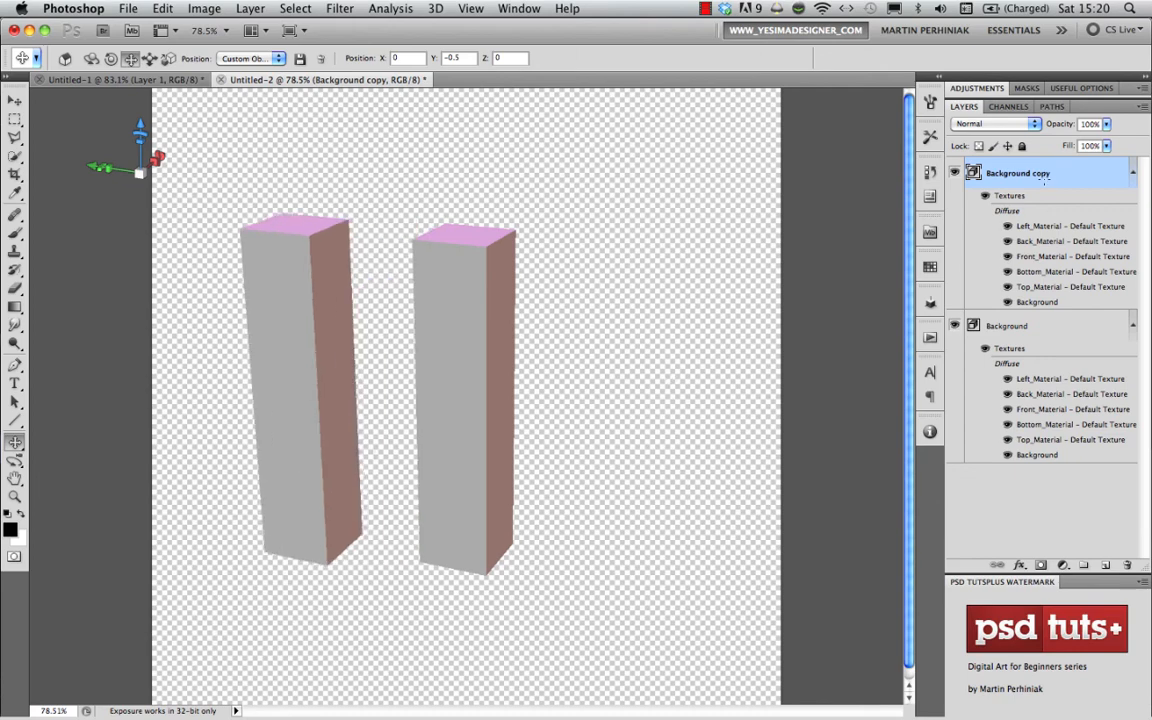
# - Place the Background copy layer beneath Background and move its tower close beside the original, to about X -0.1057, Y -0.223, Z 0.0412
pyautogui.moveTo(1054, 178); pyautogui.dragTo(1039, 467)
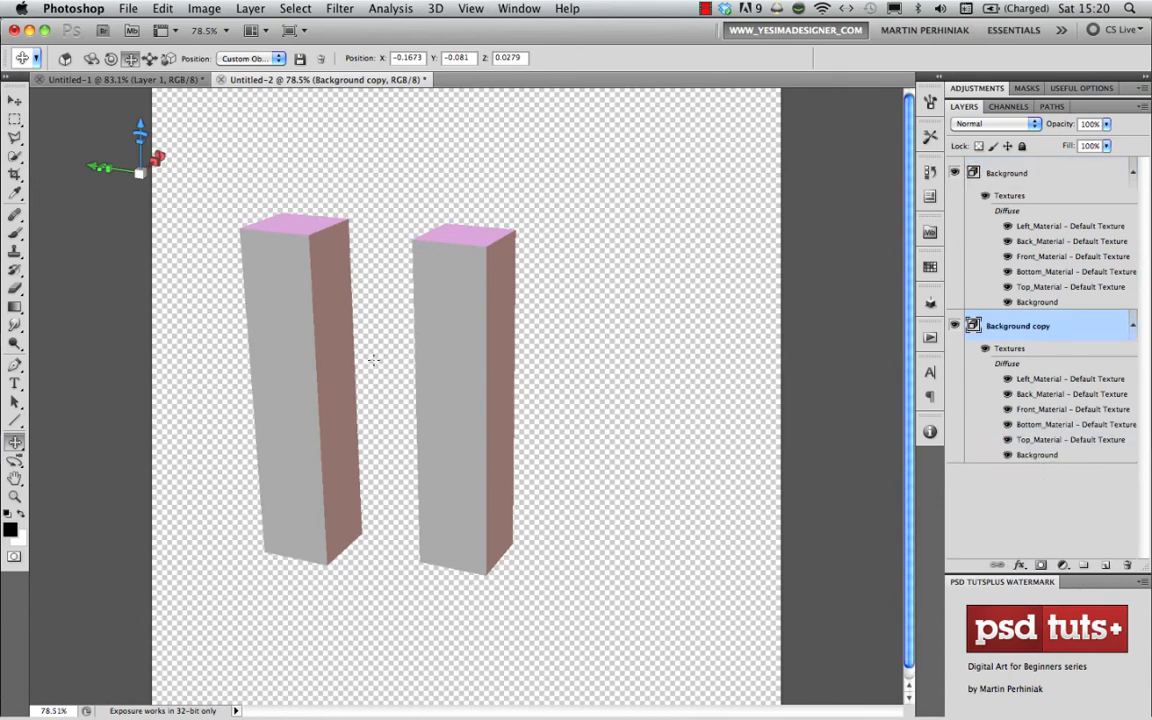
pyautogui.moveTo(373, 360); pyautogui.dragTo(393, 364)
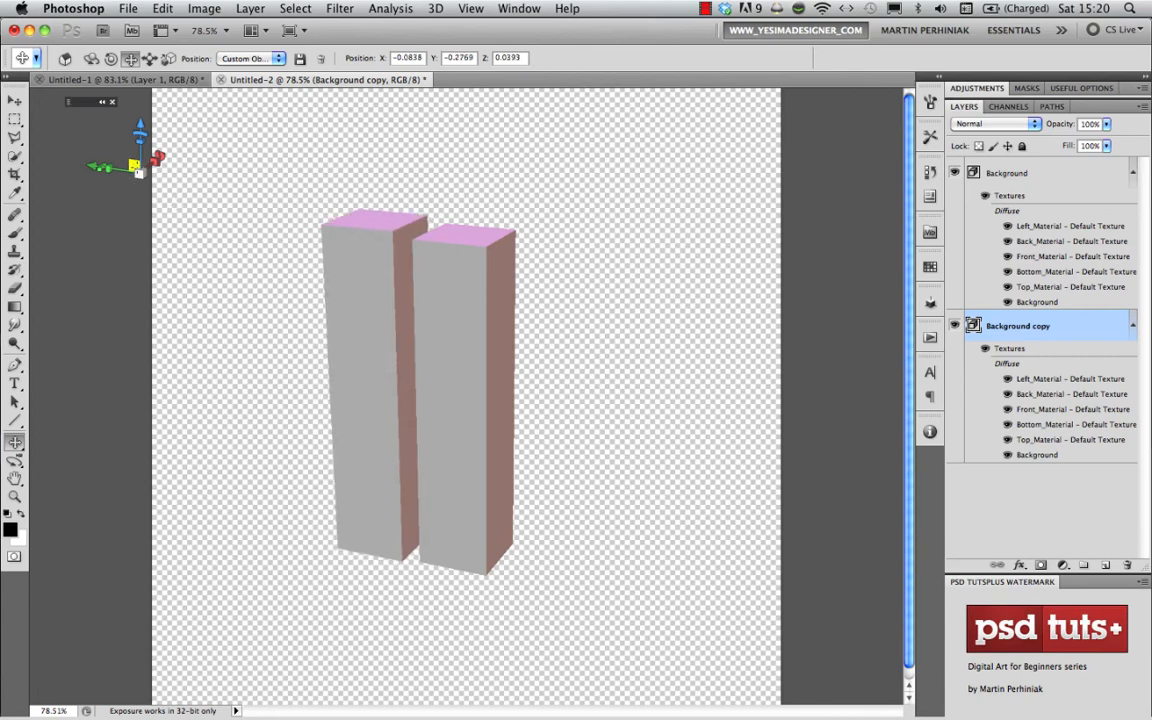
pyautogui.moveTo(139, 171); pyautogui.dragTo(139, 175)
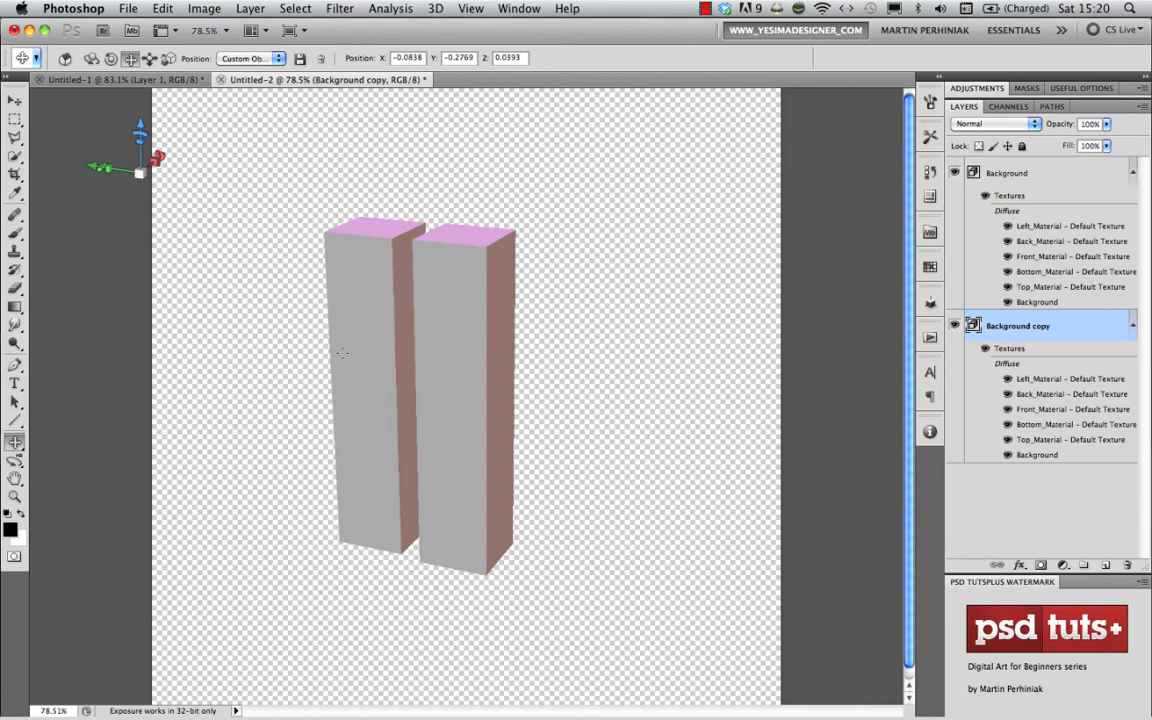
pyautogui.moveTo(342, 353); pyautogui.dragTo(337, 351)
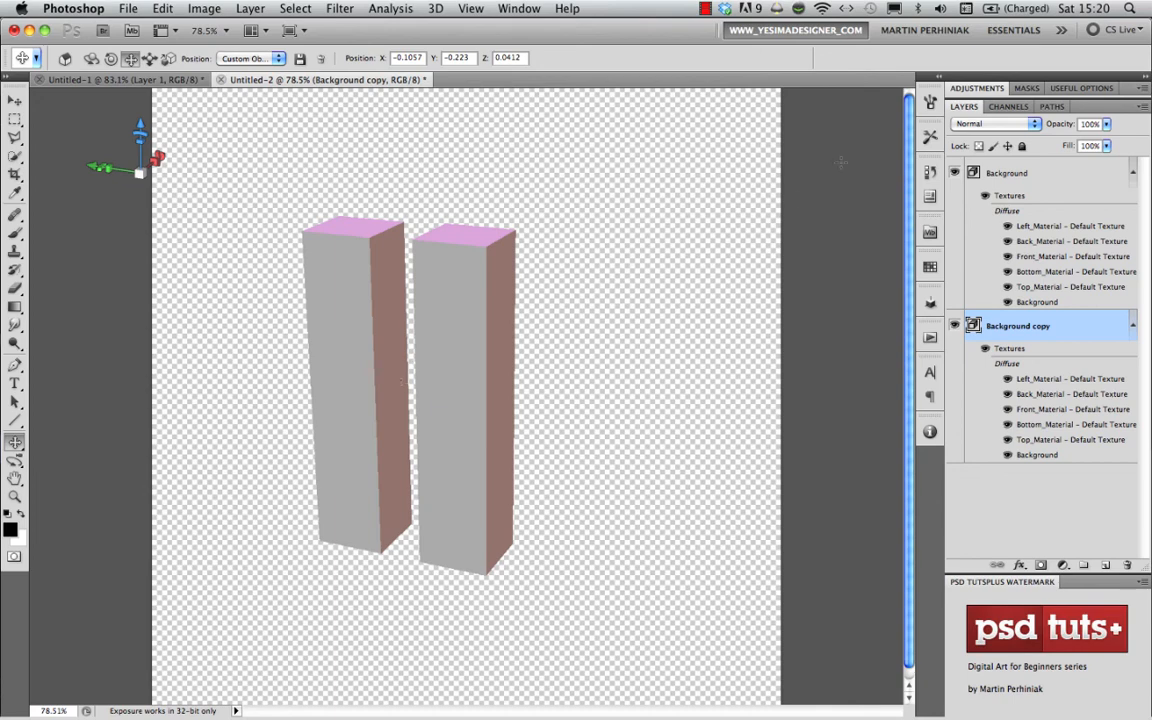
# - Merge the two 3D layers and rotate both towers together to an orientation of about X -13.6, Y 35.3, Z -54.1
pyautogui.keyDown('shift'); pyautogui.click(1007, 173); pyautogui.keyUp('shift')
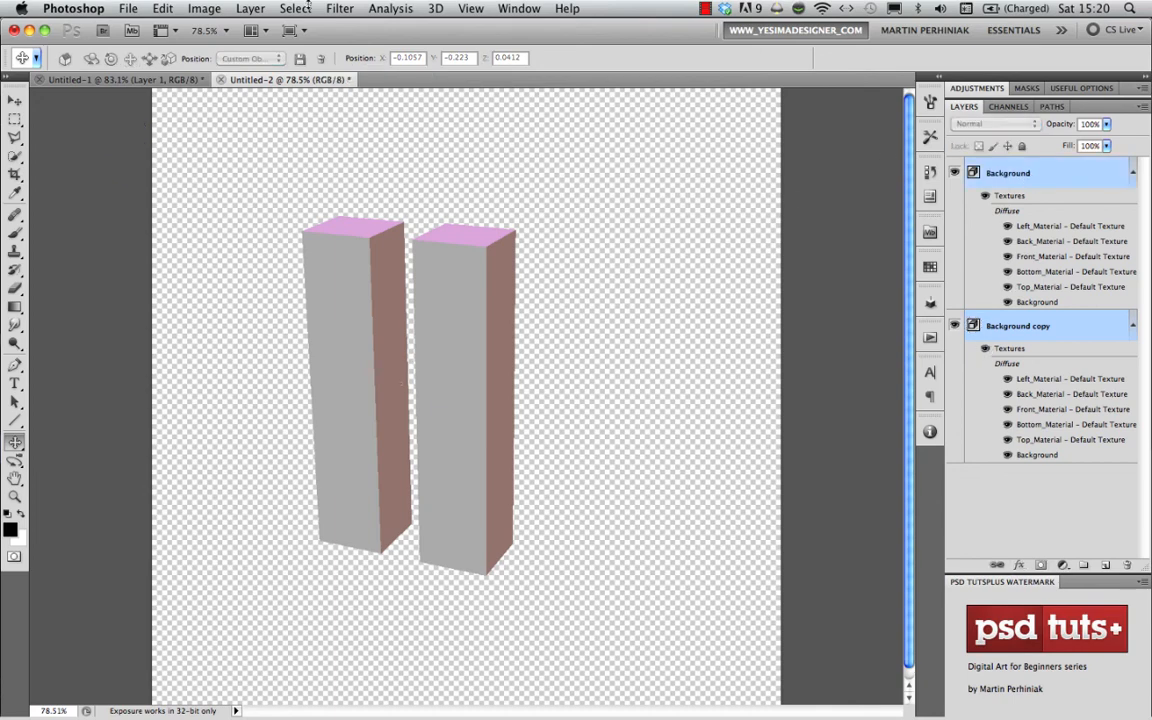
pyautogui.click(436, 8)
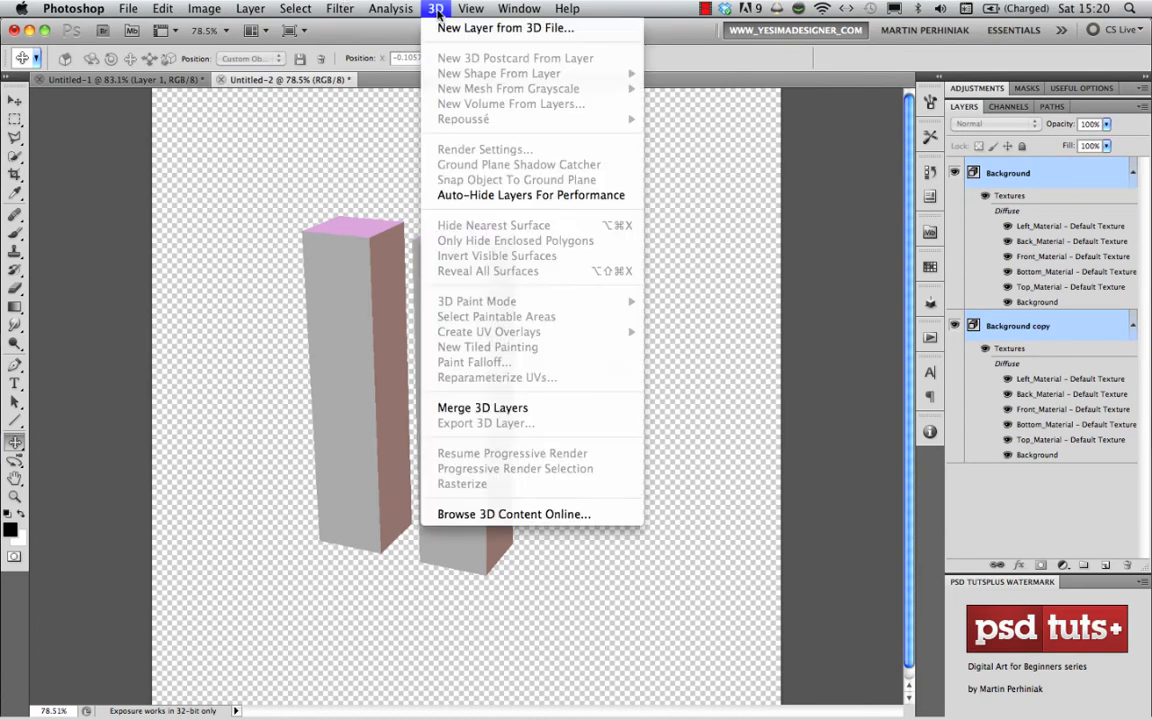
pyautogui.click(481, 408)
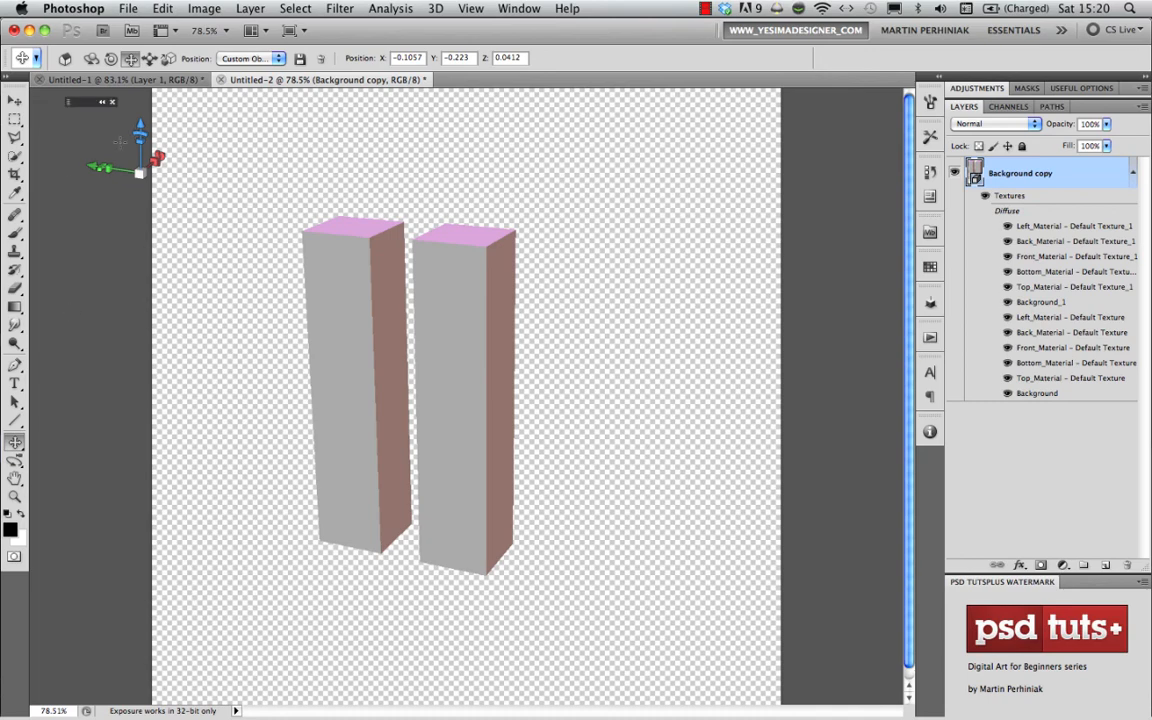
pyautogui.click(91, 58)
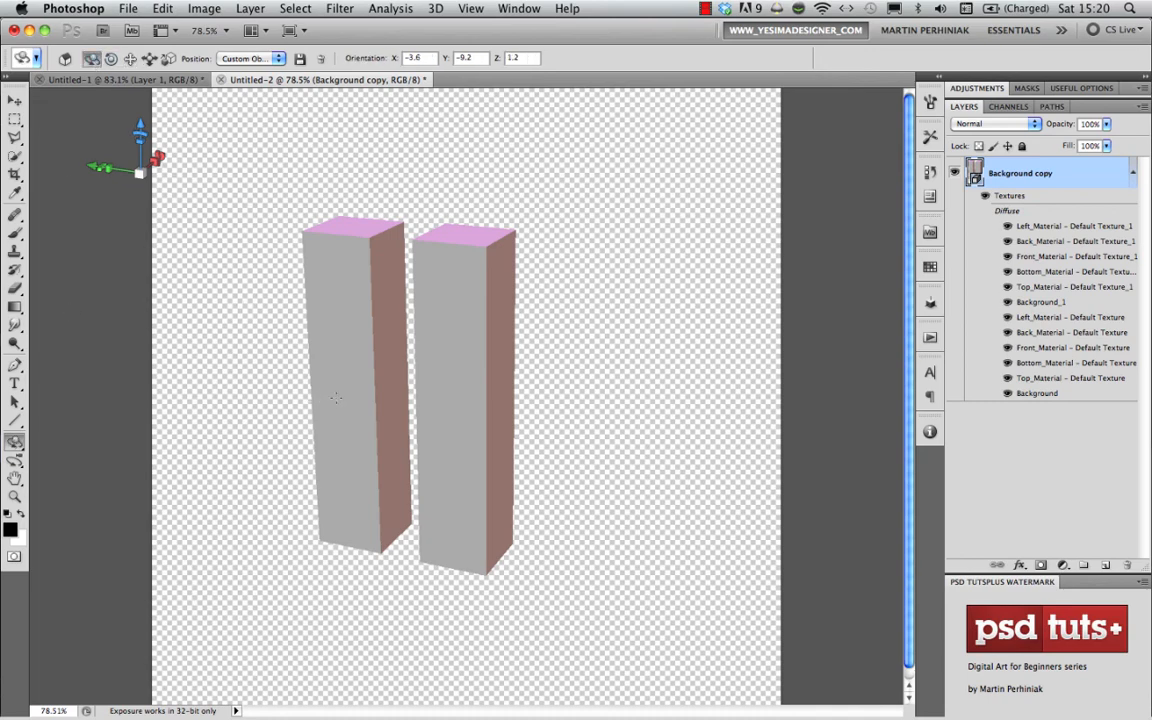
pyautogui.moveTo(336, 398); pyautogui.dragTo(382, 374)
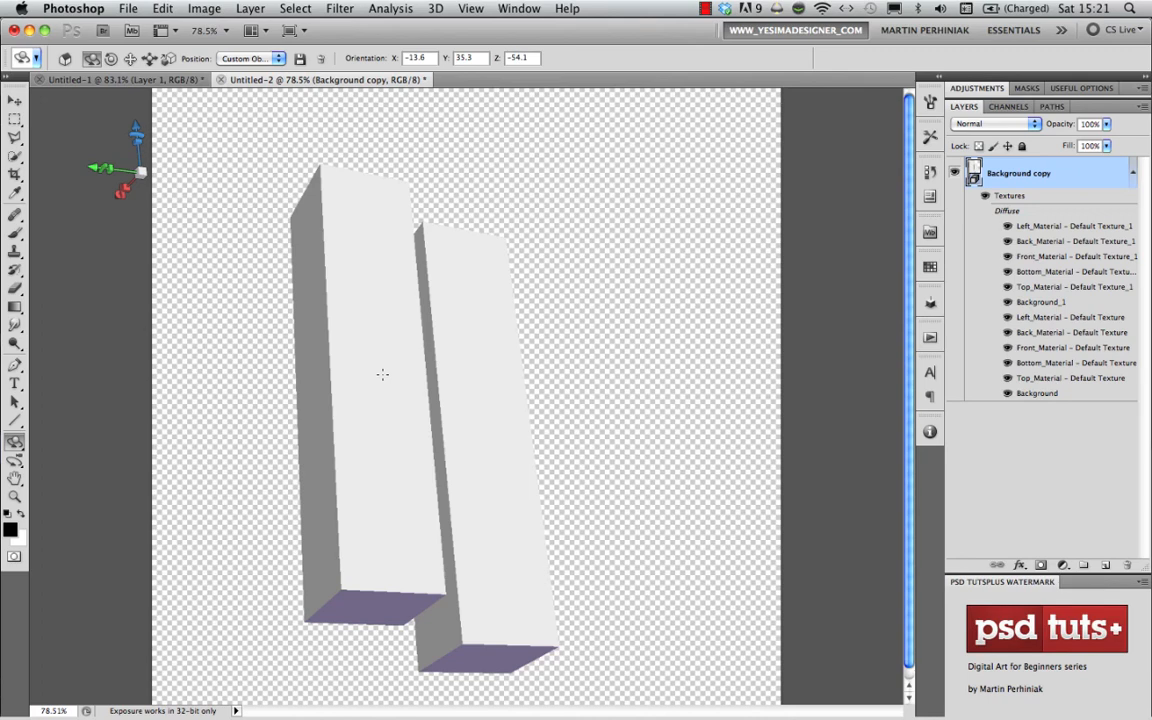
# - In the Untitled-1 document, draw a large radial burst custom shape on Layer 1, centred on the horizon line beyond the box
pyautogui.click(153, 80)
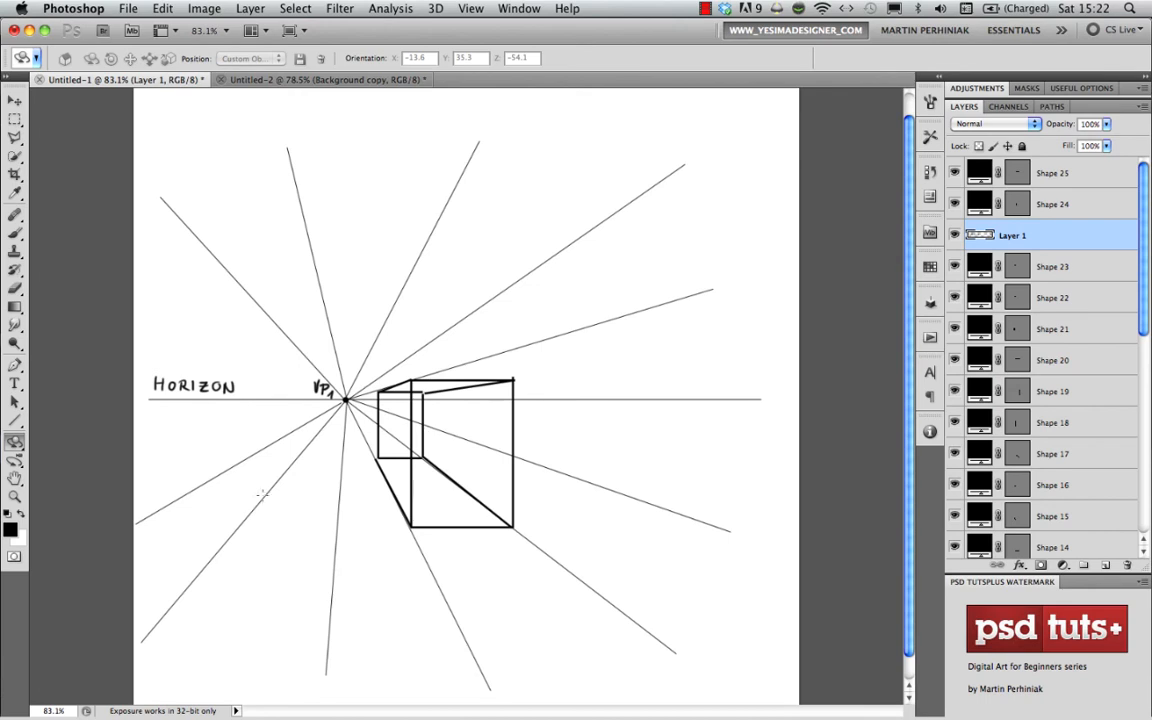
pyautogui.click(16, 422)
pyautogui.click(250, 58)
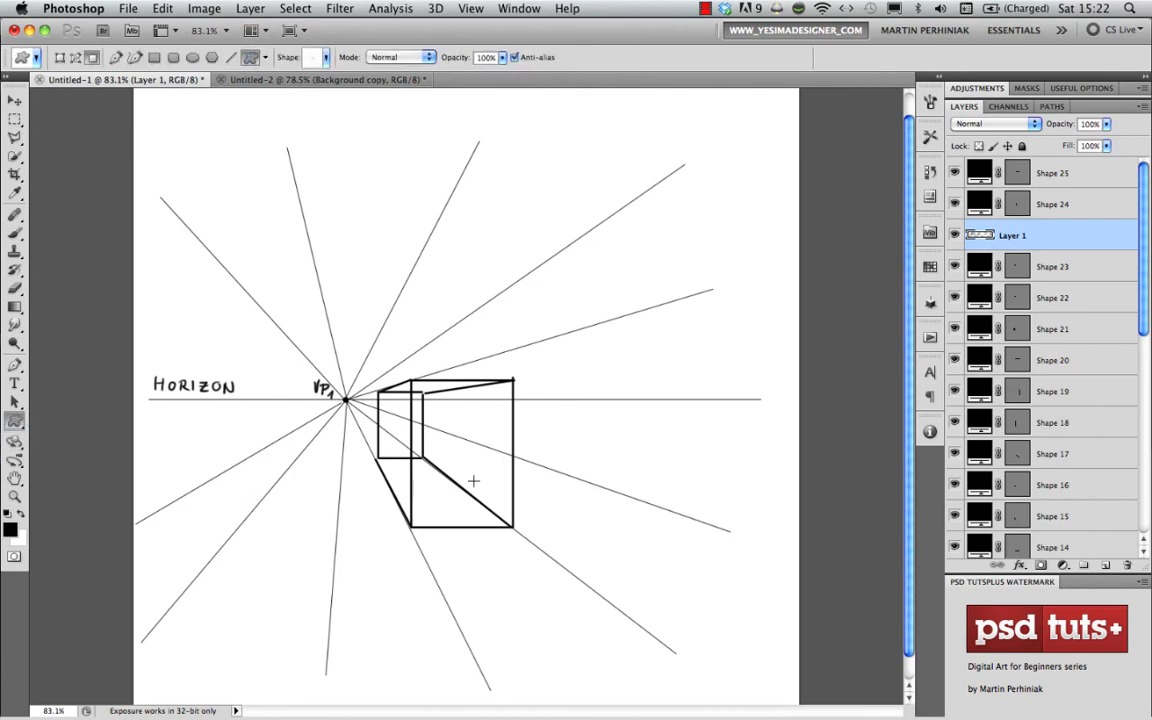
pyautogui.moveTo(522, 451); pyautogui.dragTo(795, 172)
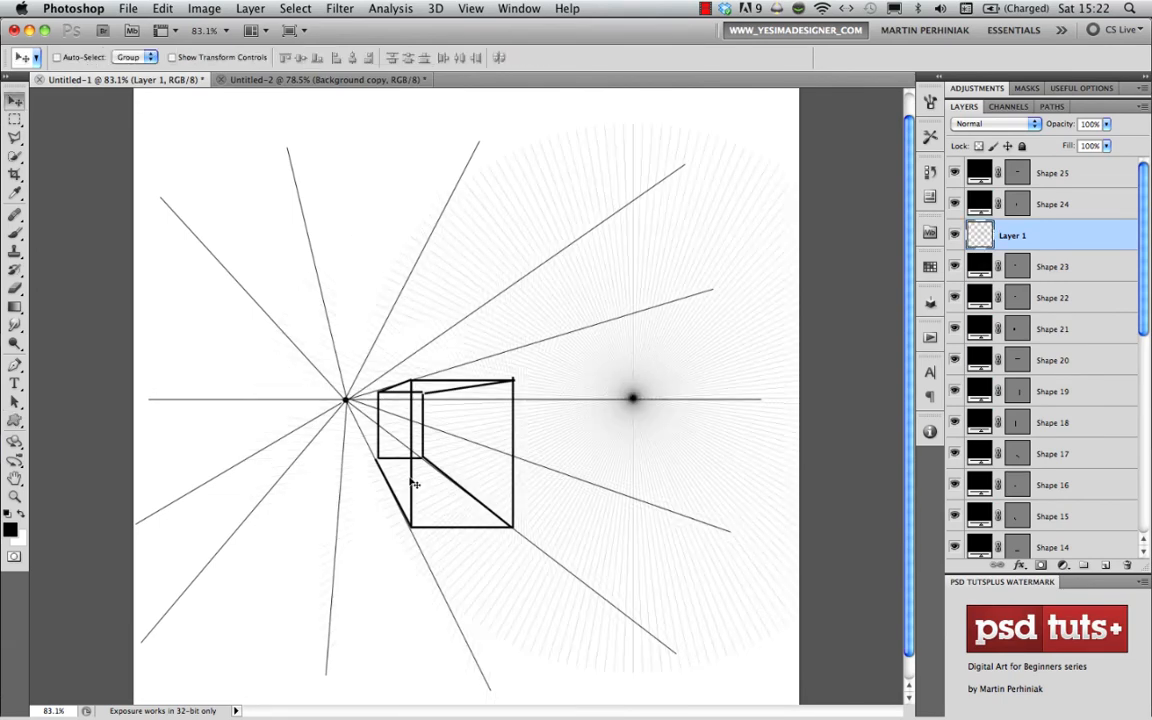
pyautogui.click(338, 8)
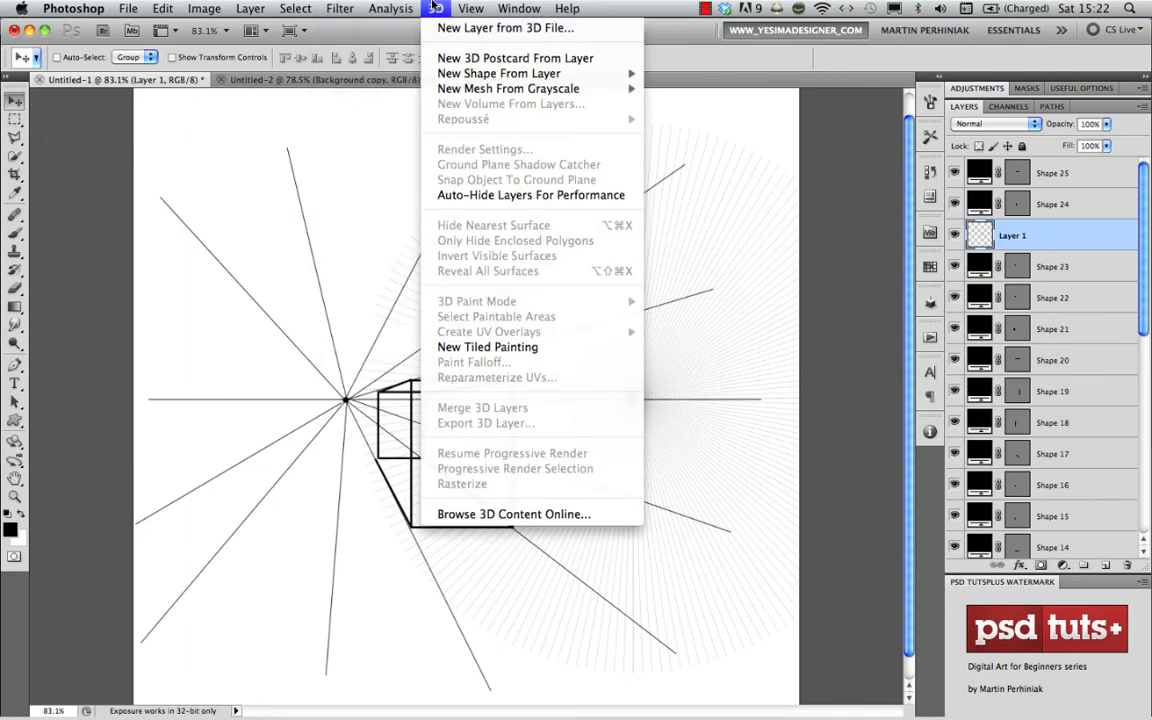
pyautogui.moveTo(459, 74)
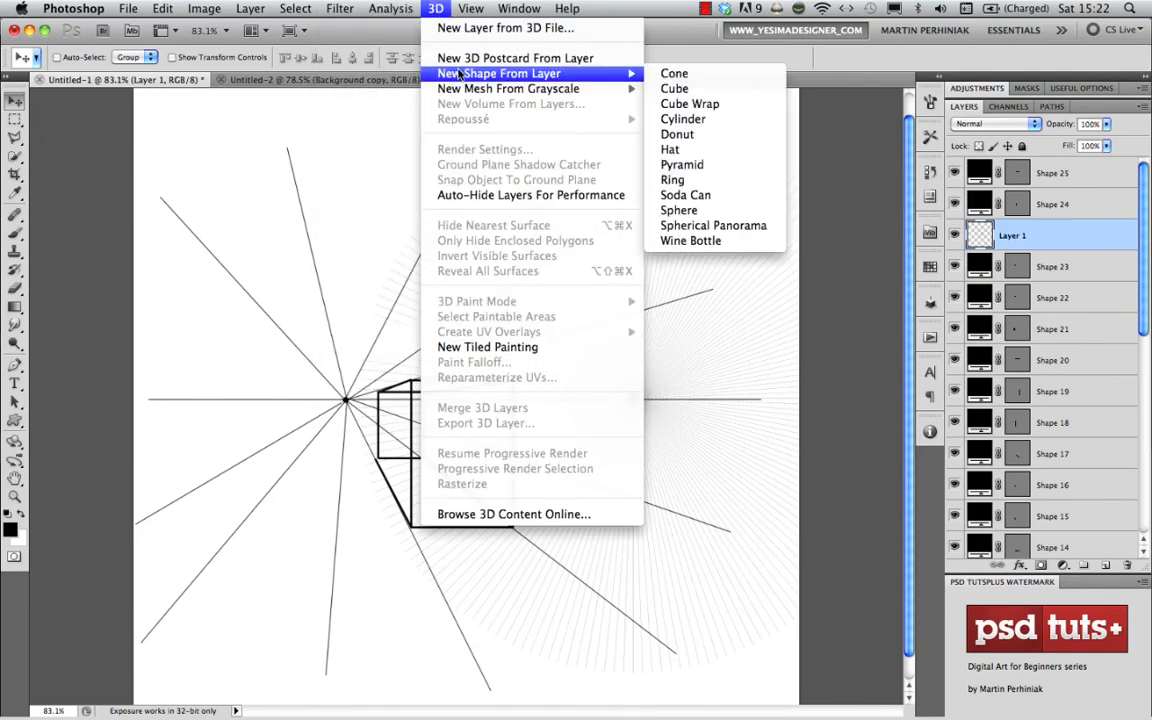
pyautogui.click(261, 312)
# - Switch to the reference image comparing 1-point, 2-point, 3-point and 5-point perspective
pyautogui.press('super+Tab')
pyautogui.click(516, 362)
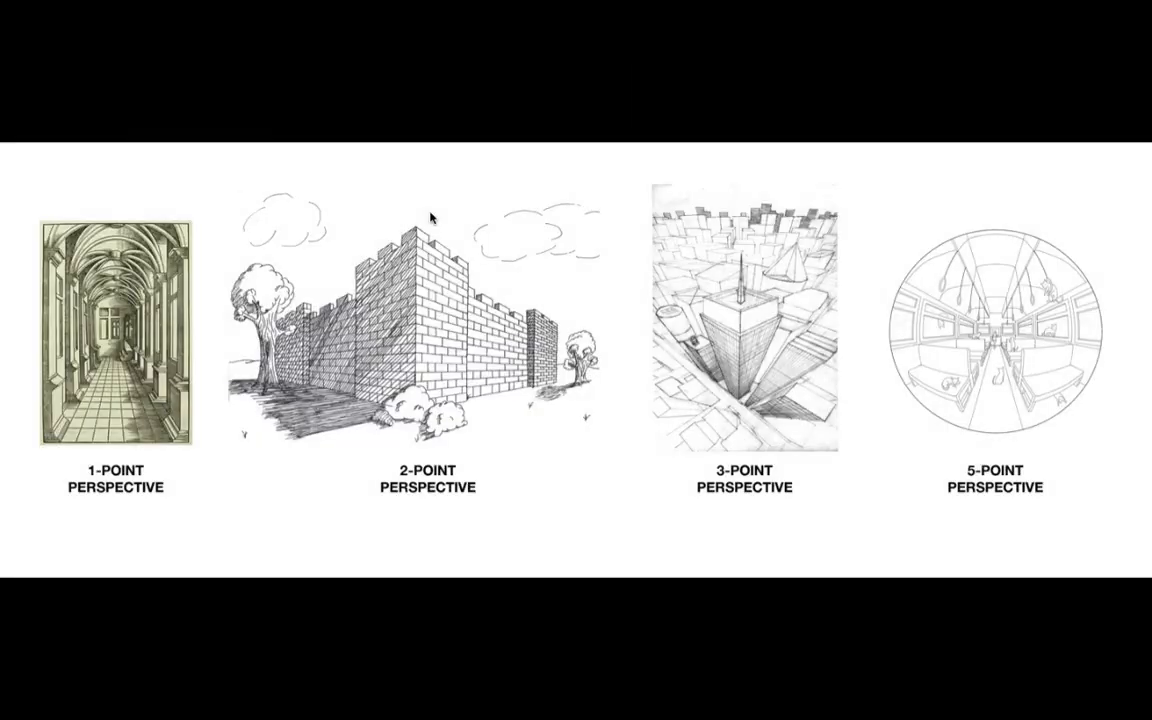